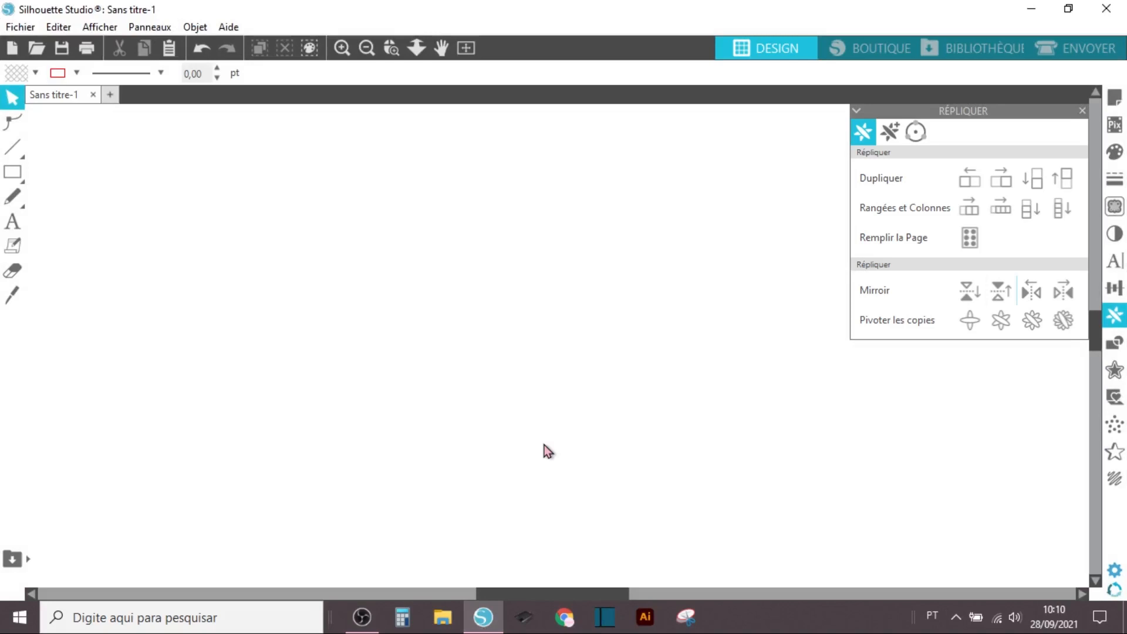
# - Draw a circle about 3 cm in diameter on the page with the Ellipse tool
pyautogui.click(12, 171)
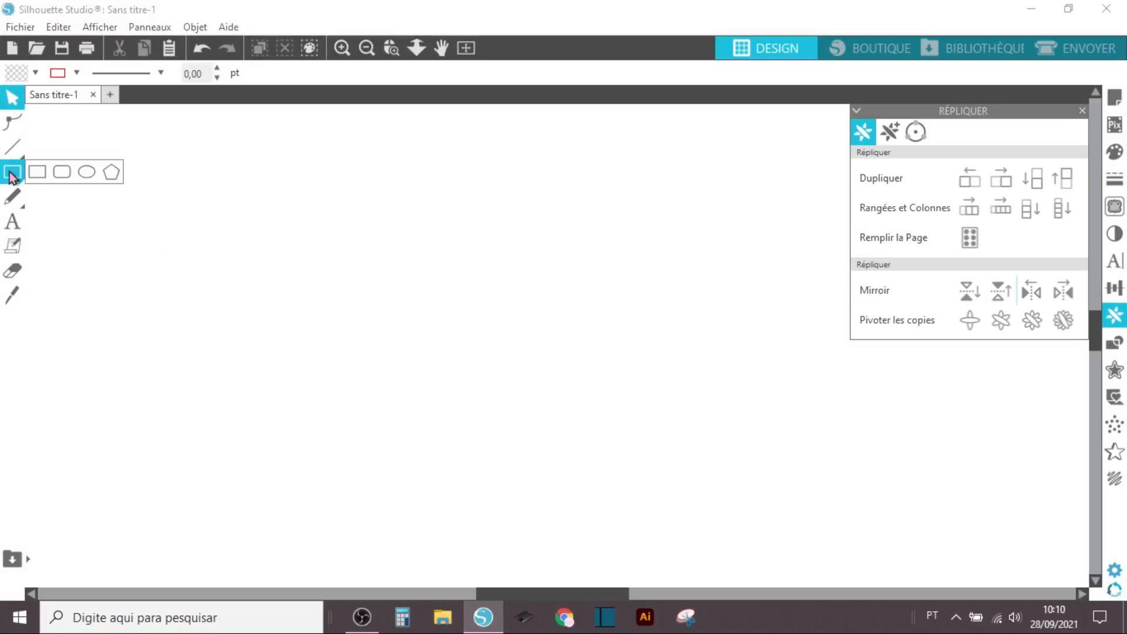
pyautogui.click(88, 172)
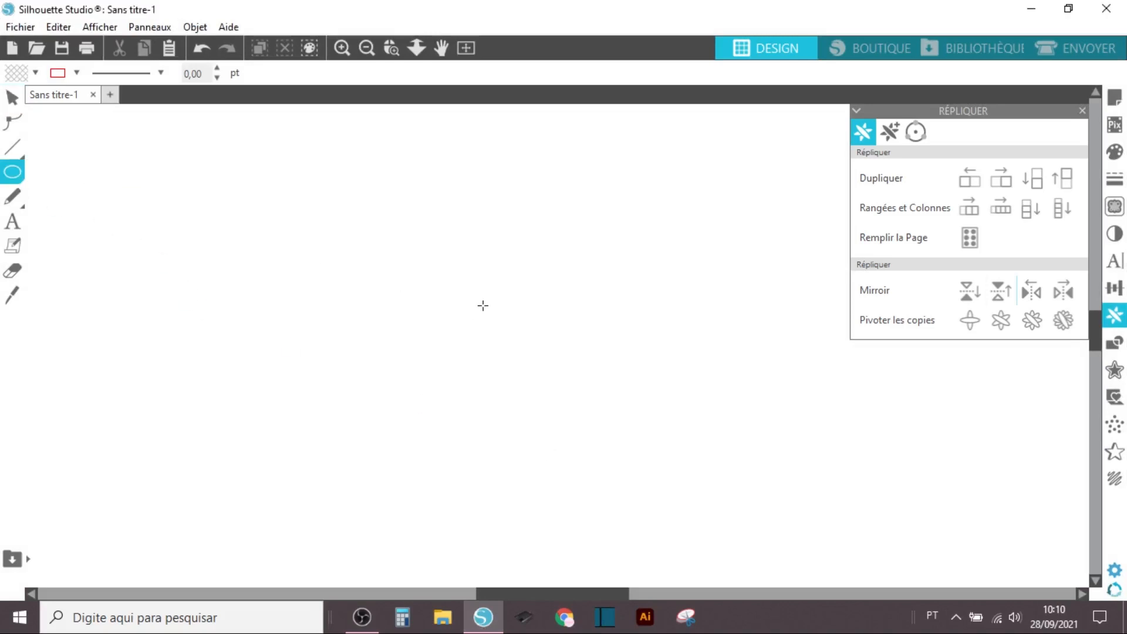
pyautogui.moveTo(453, 234); pyautogui.dragTo(574, 374)
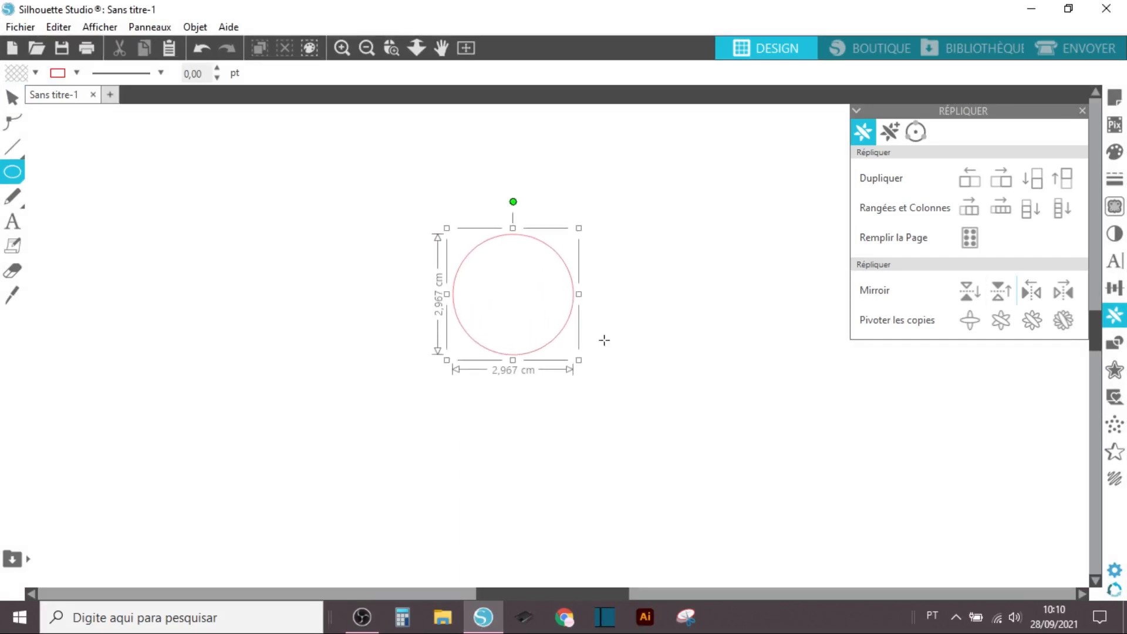
# - Resize the circle to 5 cm in width and height with its proportions locked
pyautogui.click(12, 98)
pyautogui.moveTo(369, 209); pyautogui.dragTo(636, 392)
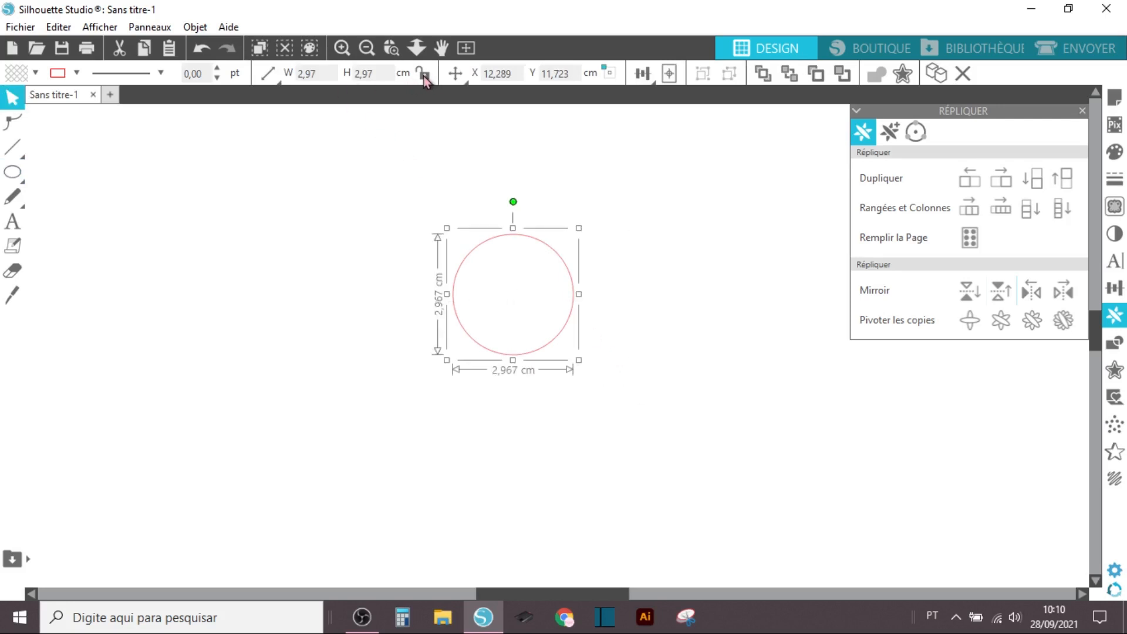
pyautogui.click(300, 73)
pyautogui.write('5')
pyautogui.press('Return')
pyautogui.click(341, 281)
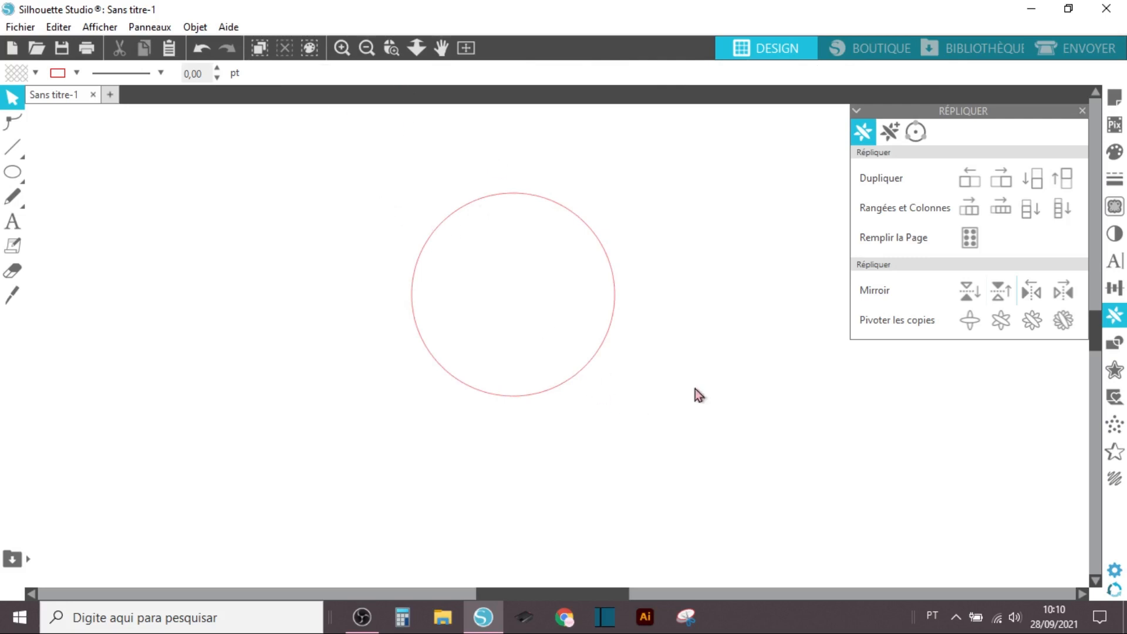
pyautogui.moveTo(684, 330); pyautogui.dragTo(805, 408)
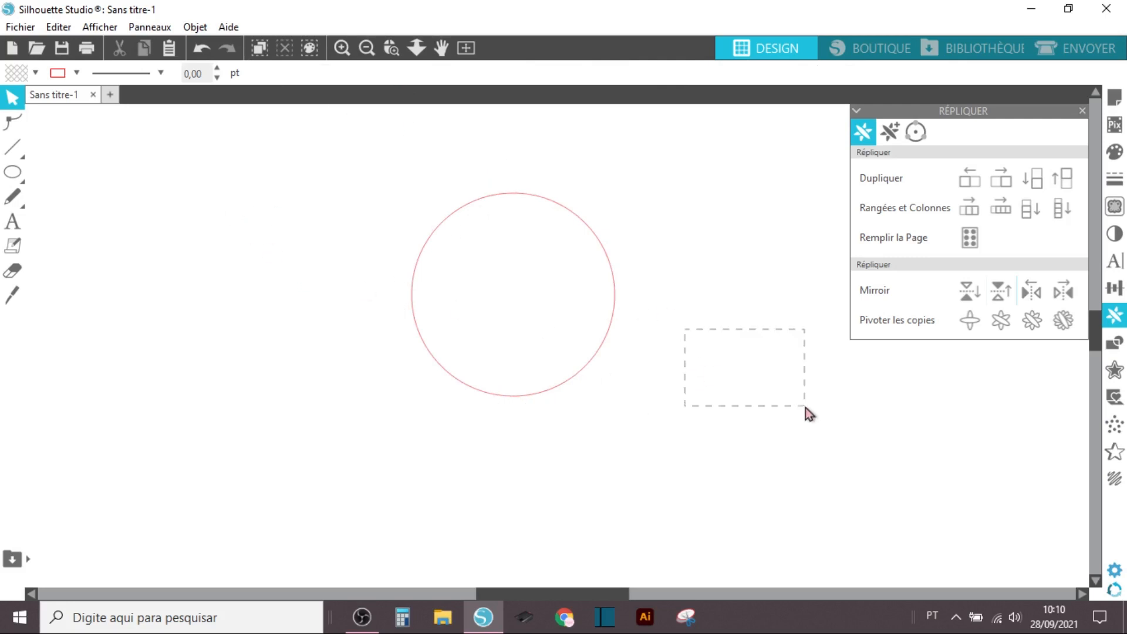
pyautogui.click(596, 356)
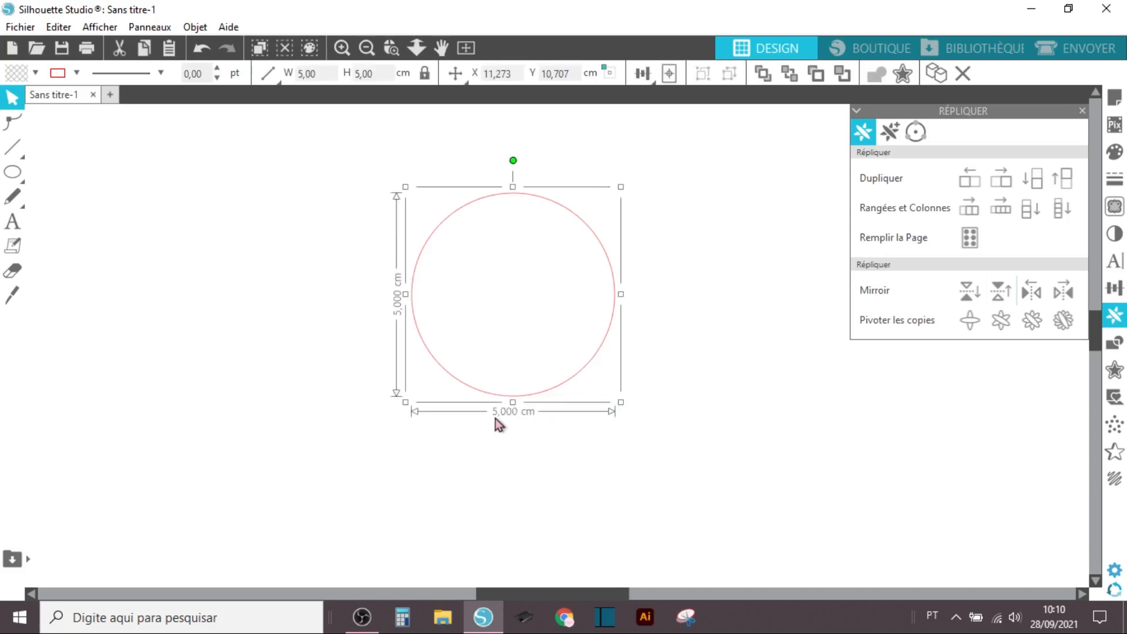
pyautogui.click(237, 304)
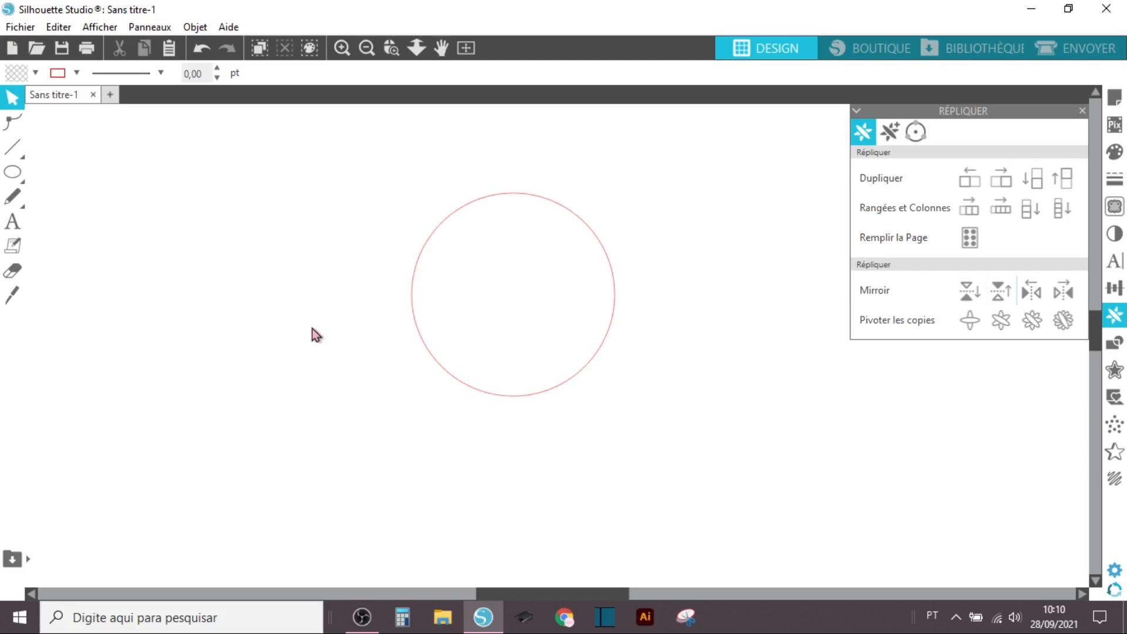
# - Draw a rectangle about 8.1 cm wide and 8.6 cm high around the circle
pyautogui.scroll(-2, 312, 328)
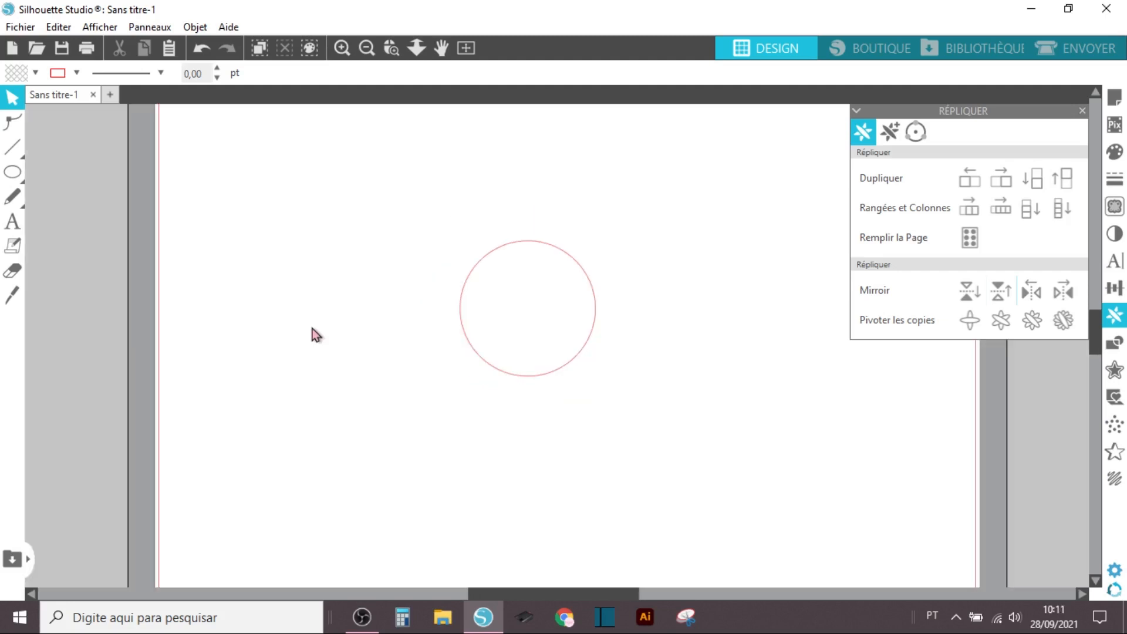
pyautogui.click(15, 173)
pyautogui.click(514, 273)
pyautogui.click(13, 173)
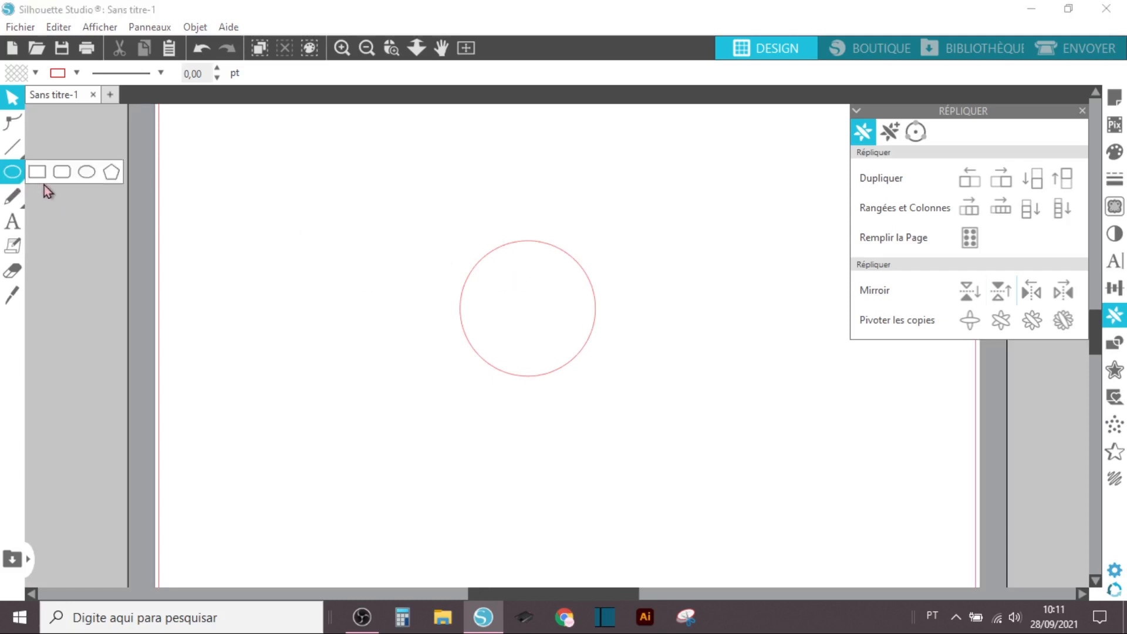
pyautogui.click(37, 174)
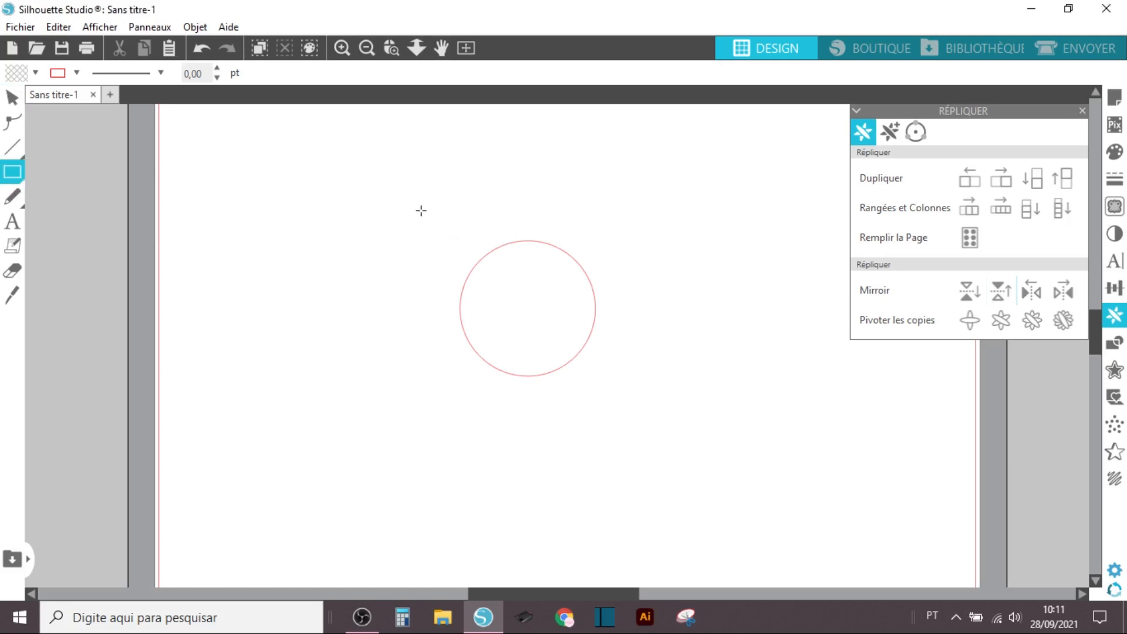
pyautogui.moveTo(419, 206); pyautogui.dragTo(640, 437)
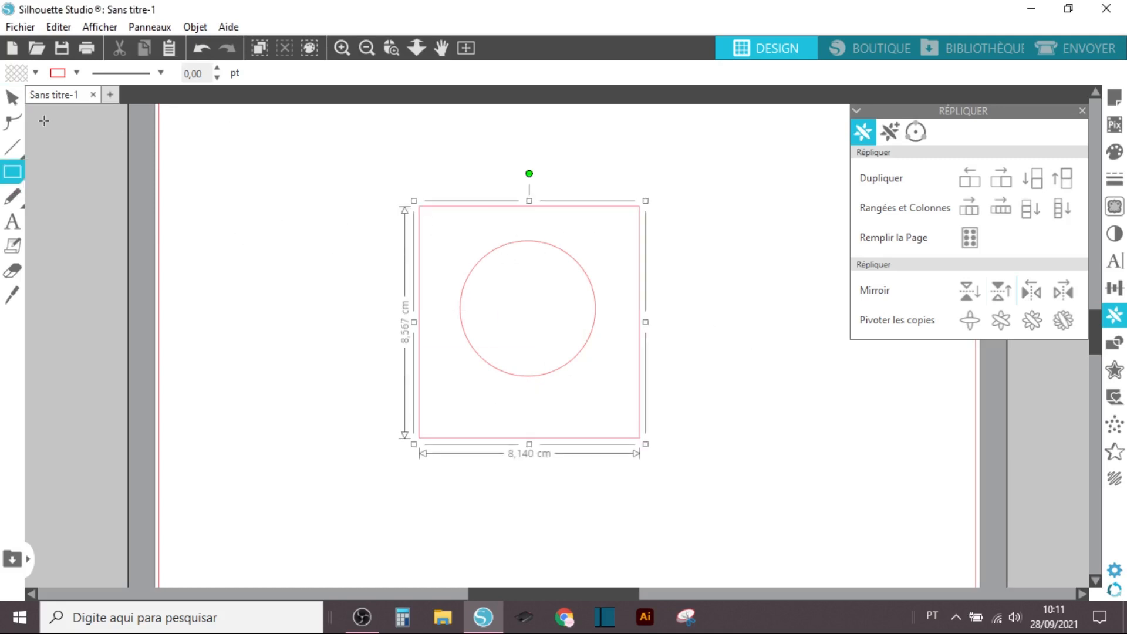
# - Set the rectangle's width to 7 cm, and with its proportions unlocked set its height to 7 cm
pyautogui.click(12, 100)
pyautogui.moveTo(431, 222); pyautogui.dragTo(432, 222)
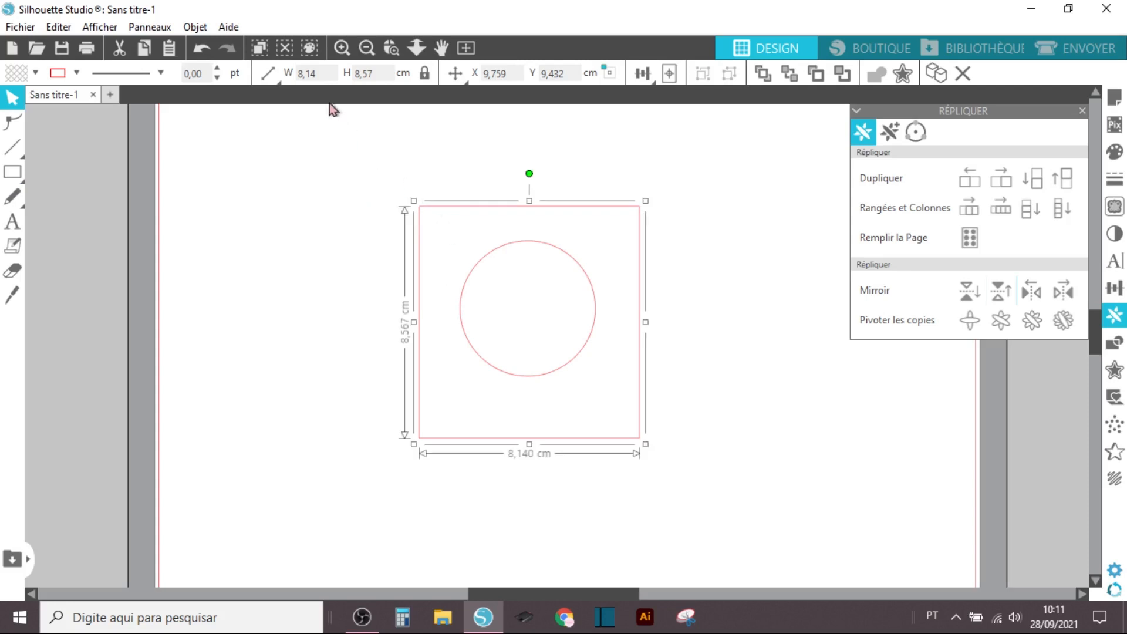
pyautogui.click(320, 74)
pyautogui.moveTo(269, 76)
pyautogui.write('7')
pyautogui.press('Return')
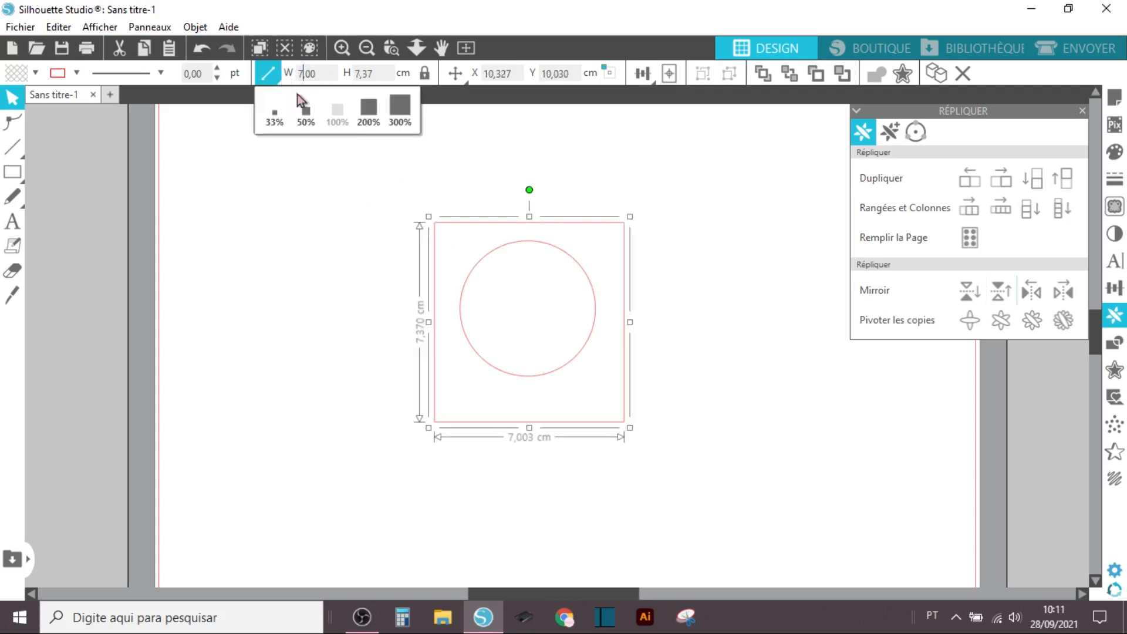
pyautogui.click(424, 73)
pyautogui.click(359, 74)
pyautogui.write('7')
pyautogui.press('Return')
# - Align the circle and the 7 cm square on their centres, both horizontally and vertically
pyautogui.moveTo(333, 192); pyautogui.dragTo(652, 429)
pyautogui.click(644, 73)
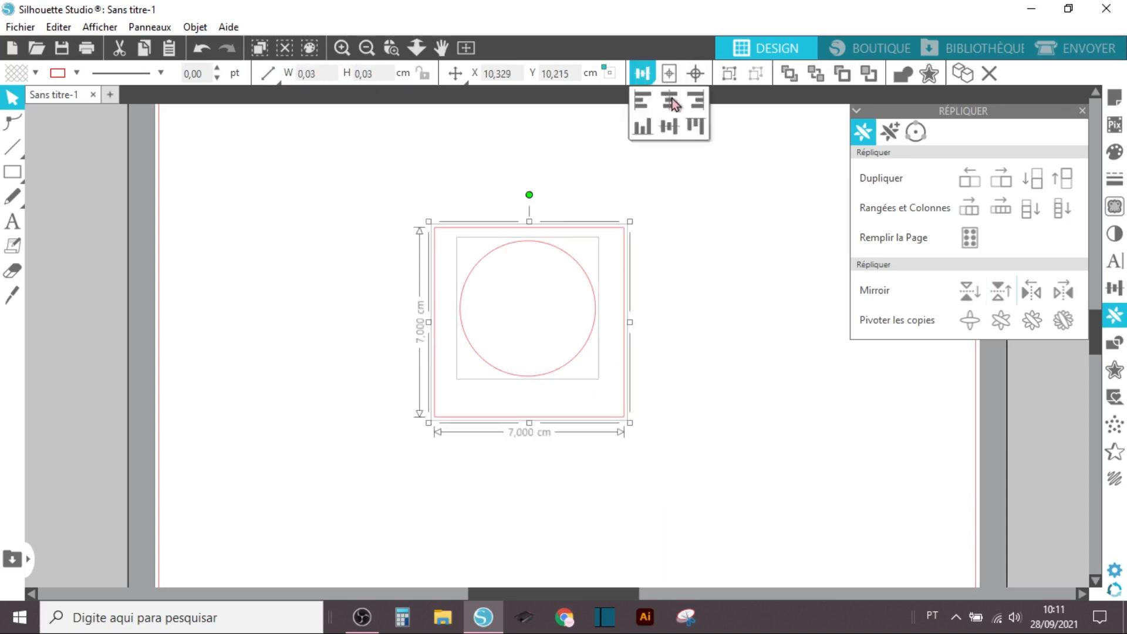
pyautogui.click(668, 100)
pyautogui.click(669, 126)
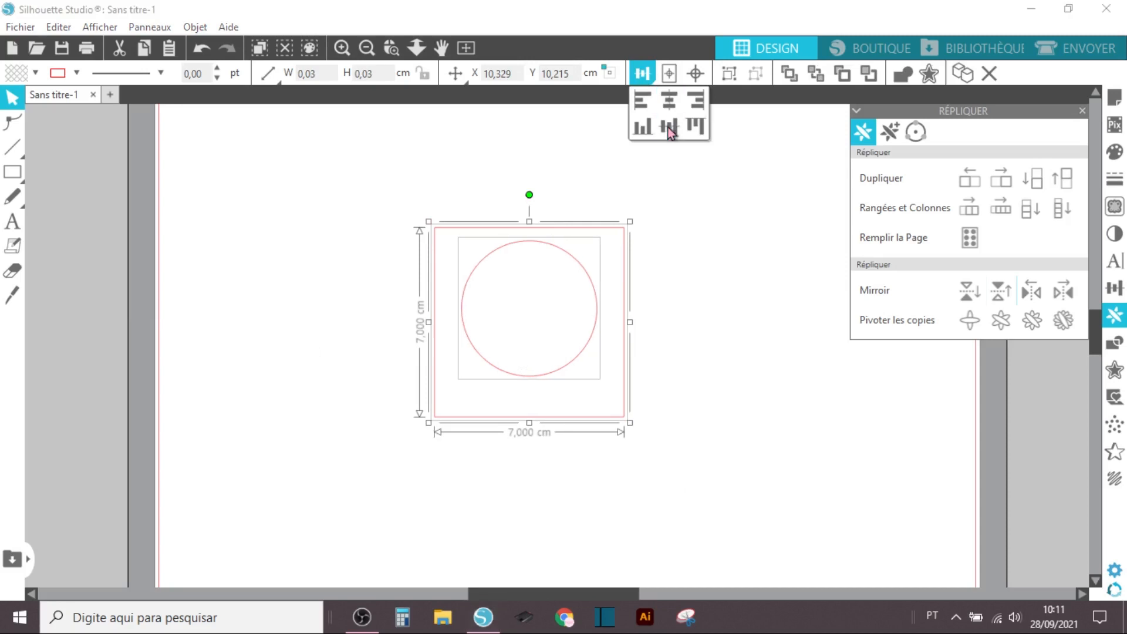
pyautogui.click(699, 251)
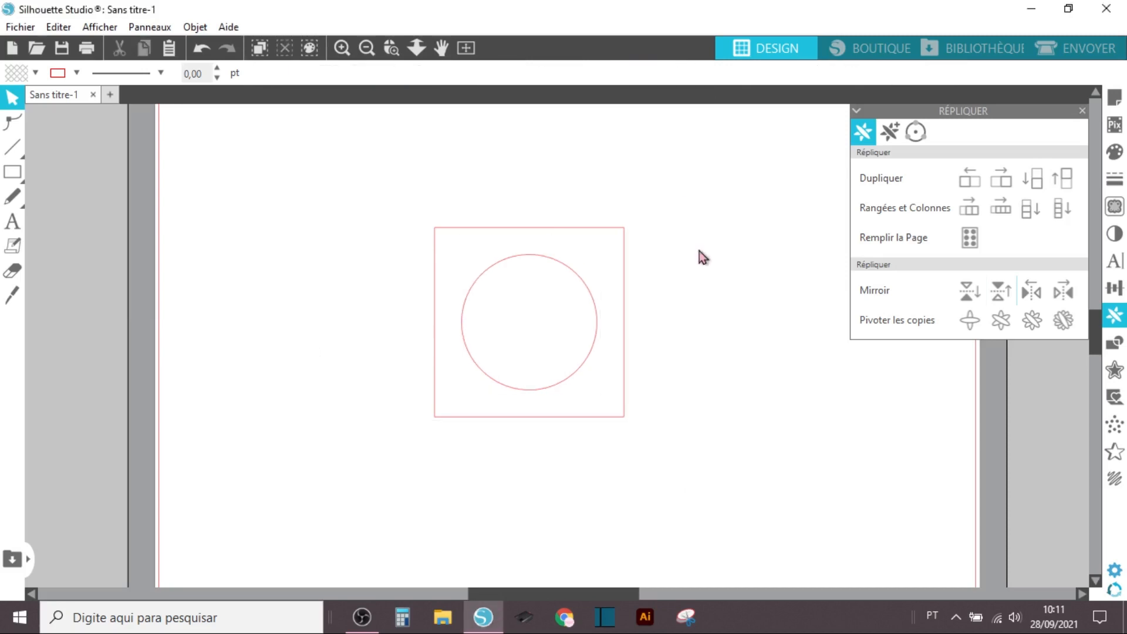
# - Draw a second square about 9.4 cm on each side around the 7 cm square
pyautogui.click(586, 233)
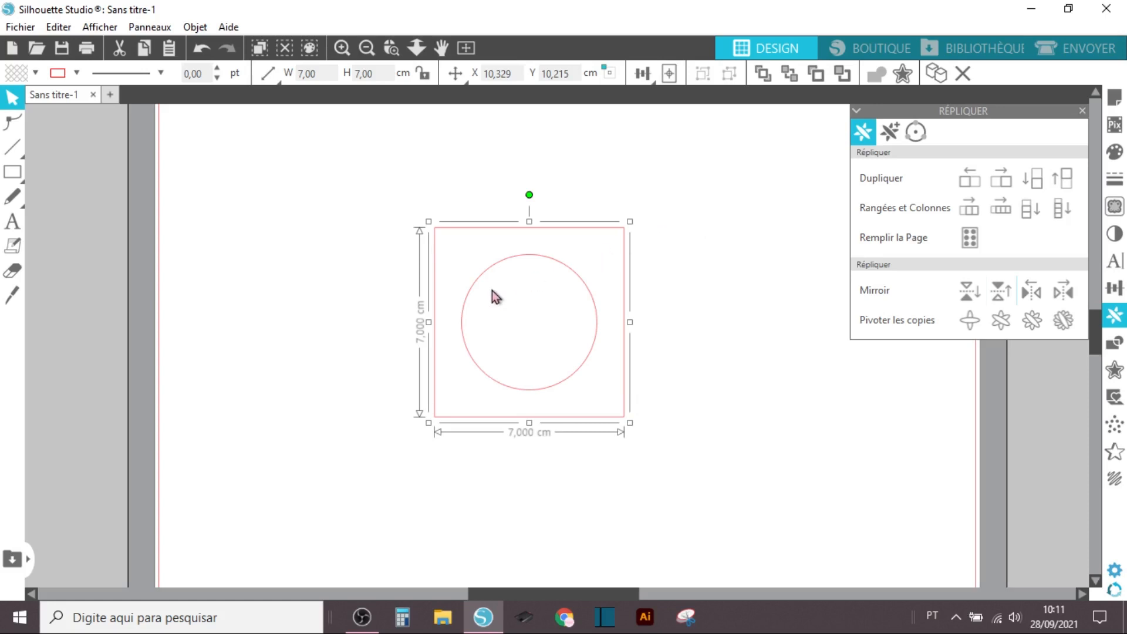
pyautogui.click(13, 172)
pyautogui.moveTo(407, 199); pyautogui.dragTo(672, 446)
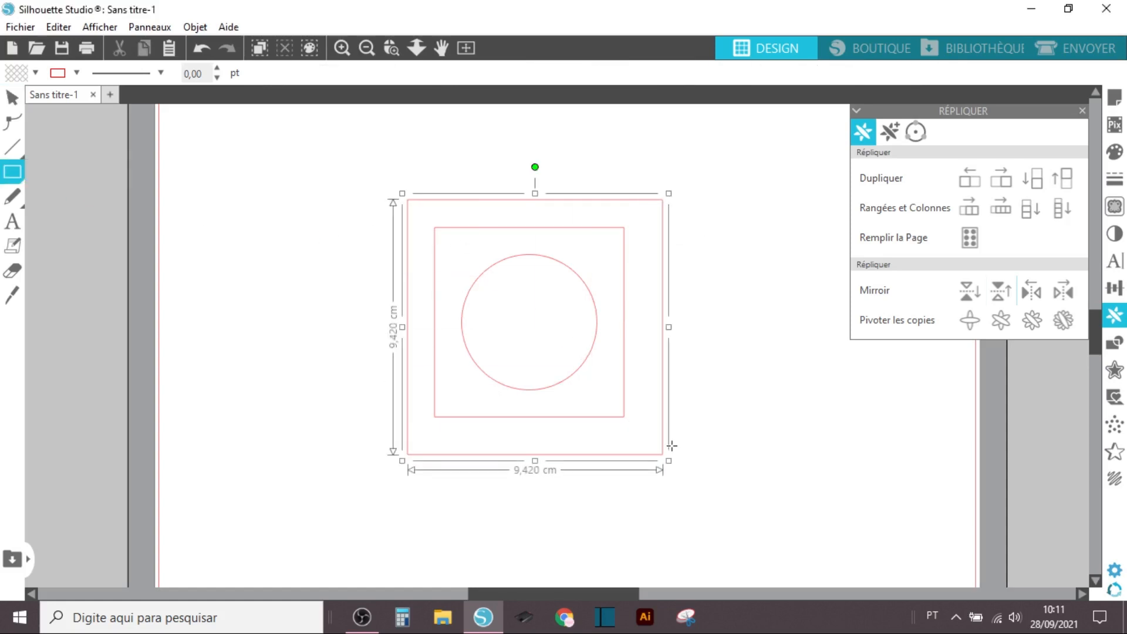
pyautogui.click(13, 96)
pyautogui.click(280, 207)
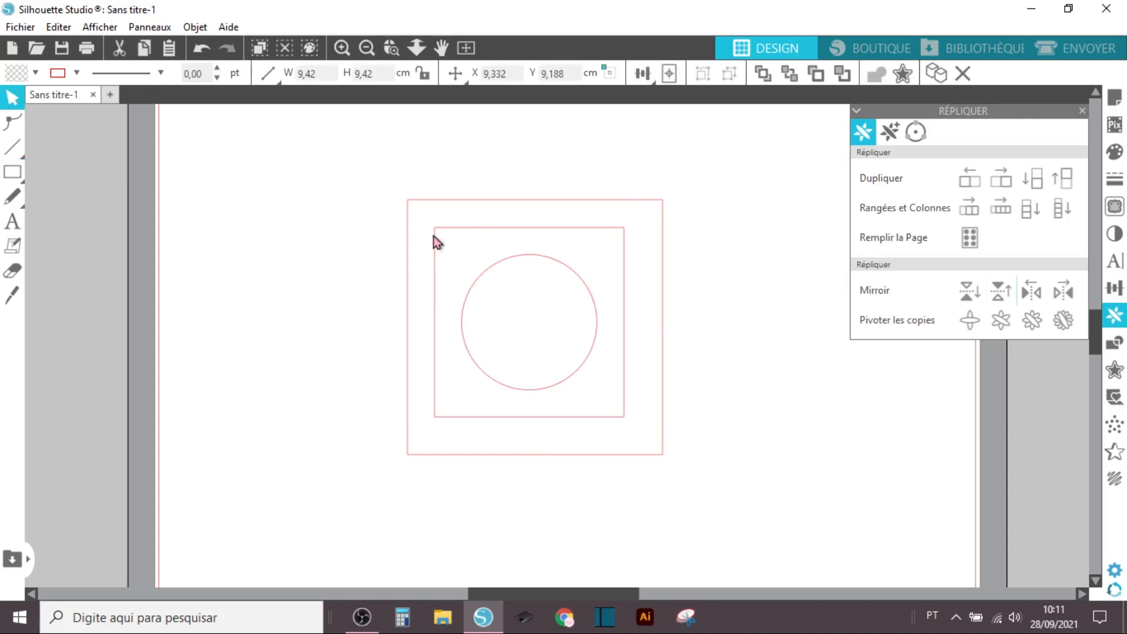
# - Lock the outer square's proportions and set its width to 8 cm
pyautogui.click(430, 199)
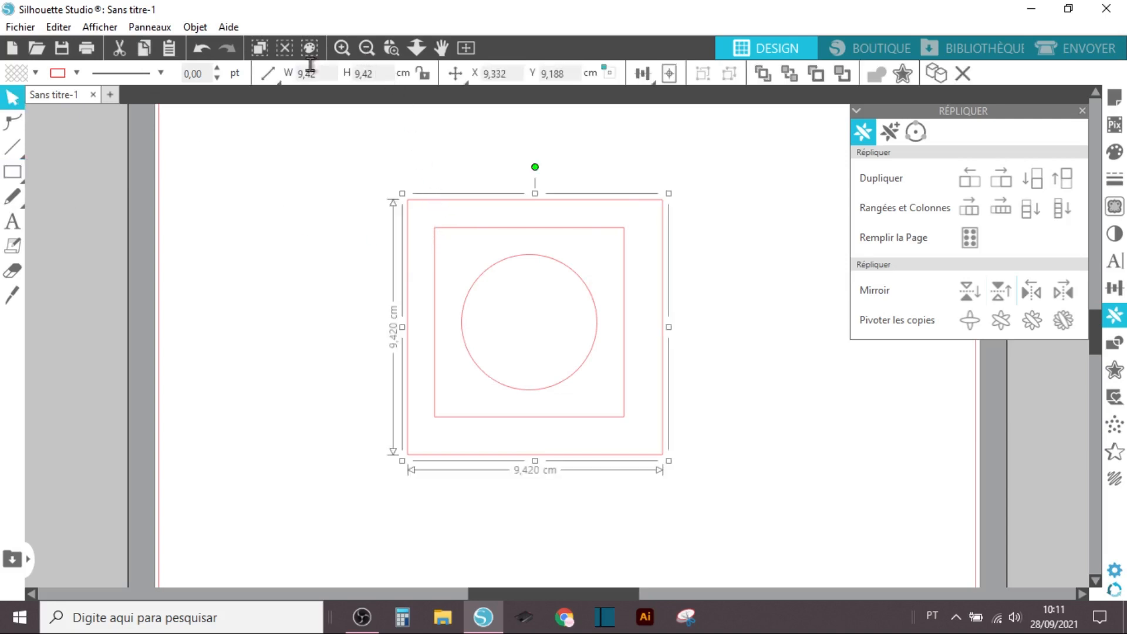
pyautogui.click(424, 74)
pyautogui.write('8')
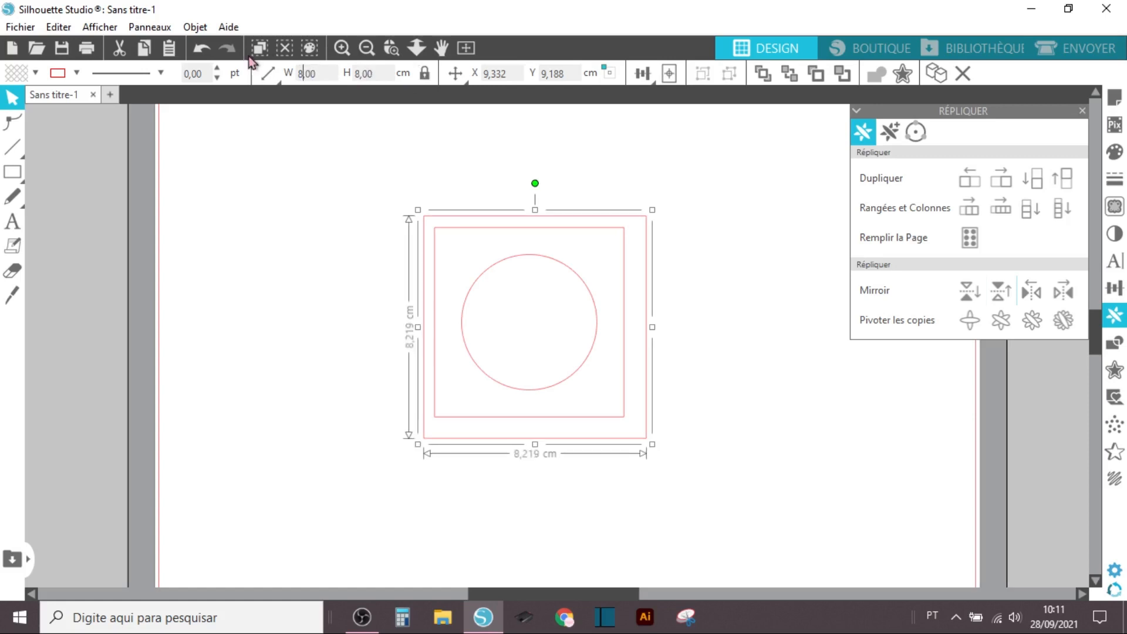
pyautogui.click(230, 235)
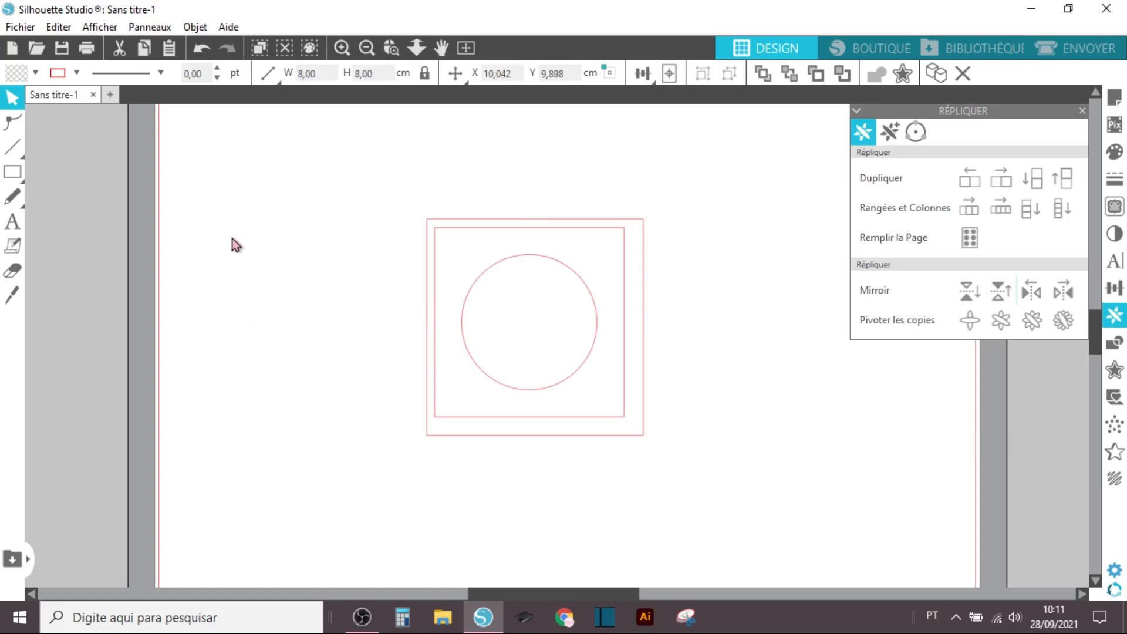
# - Set the outer square's width to 9 cm with its proportions locked
pyautogui.click(494, 224)
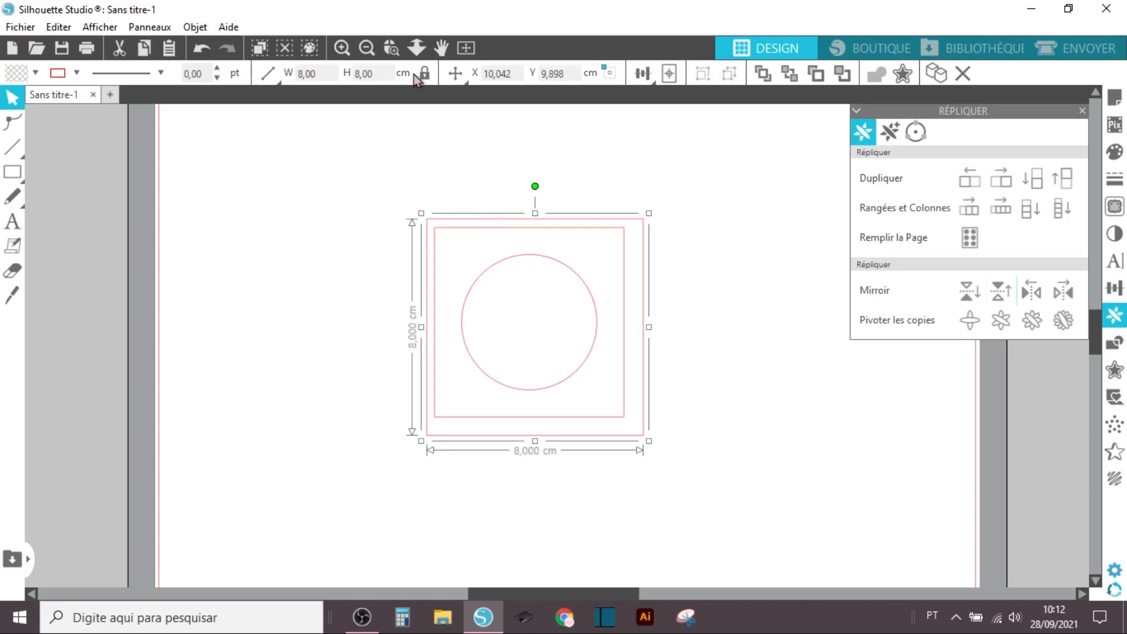
pyautogui.click(321, 73)
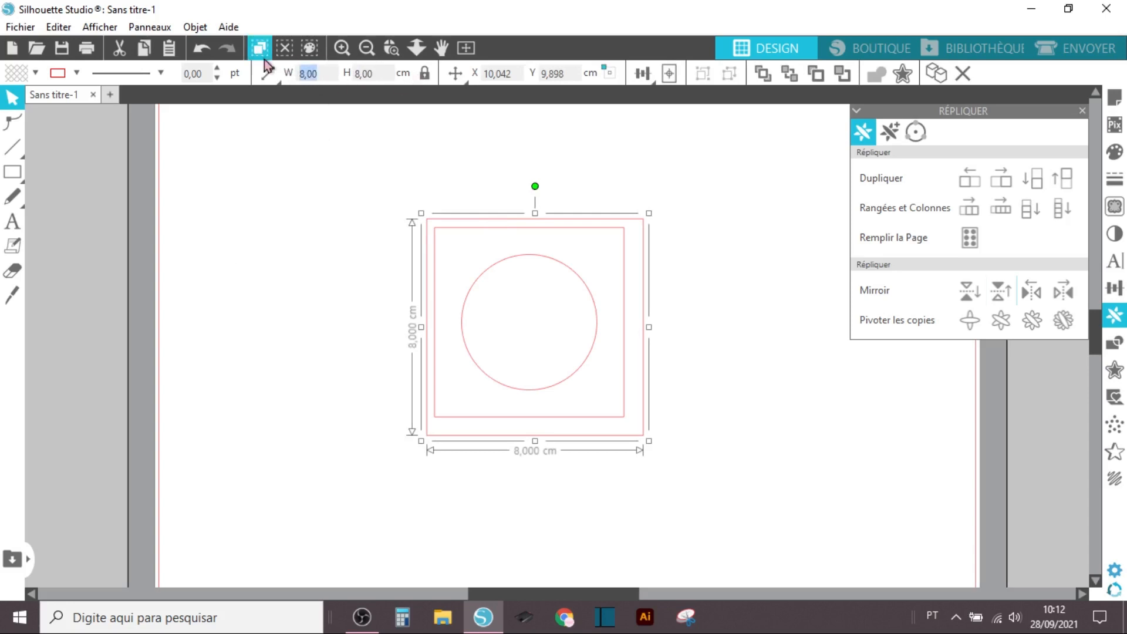
pyautogui.write('9')
pyautogui.press('Return')
pyautogui.click(320, 203)
# - Select the circle and both squares and align their centres horizontally and vertically
pyautogui.moveTo(321, 203); pyautogui.dragTo(706, 488)
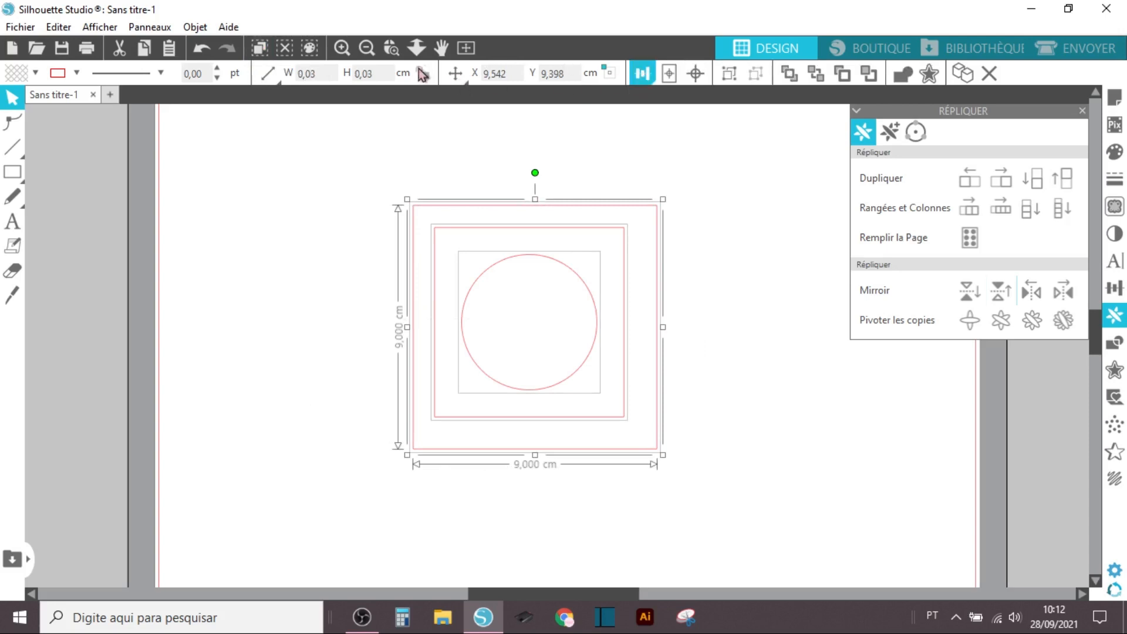
pyautogui.click(644, 73)
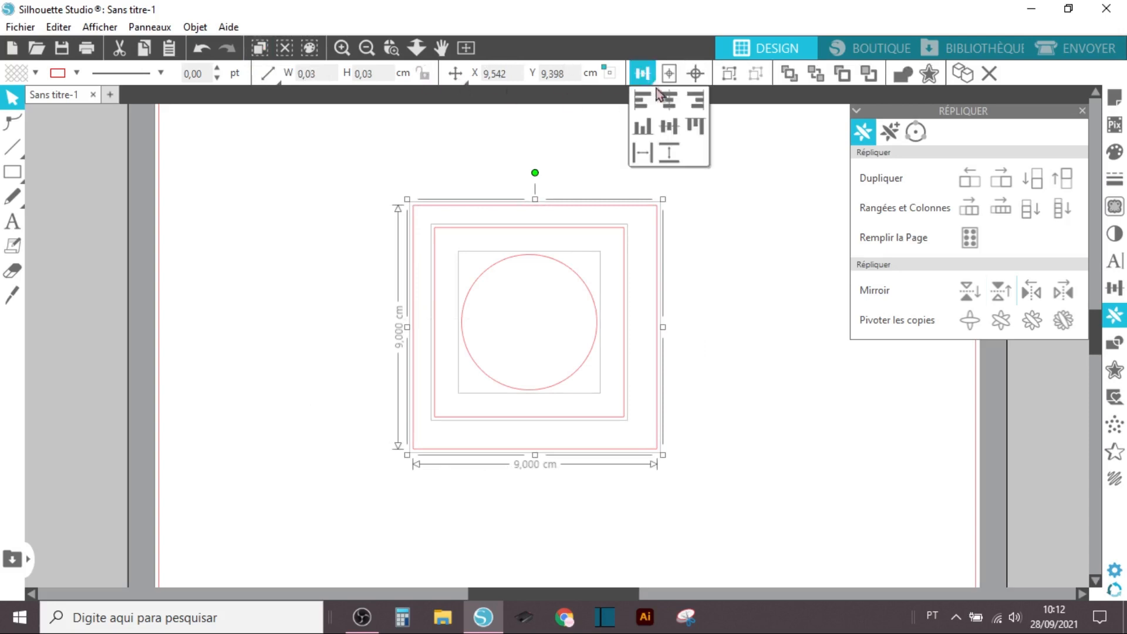
pyautogui.click(671, 127)
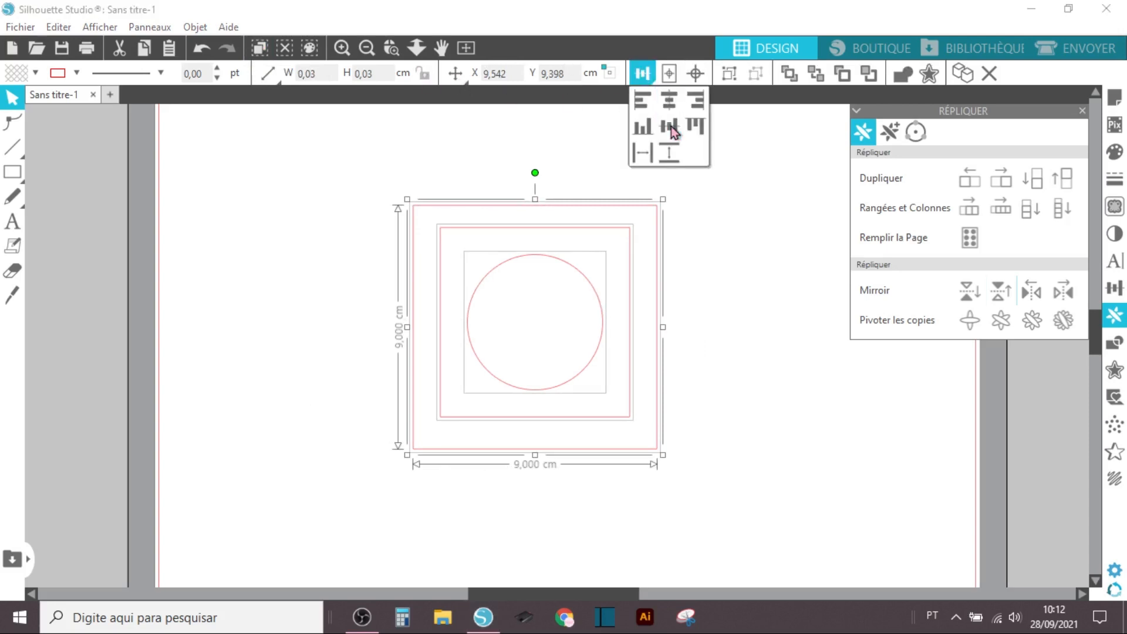
pyautogui.click(671, 127)
pyautogui.click(724, 389)
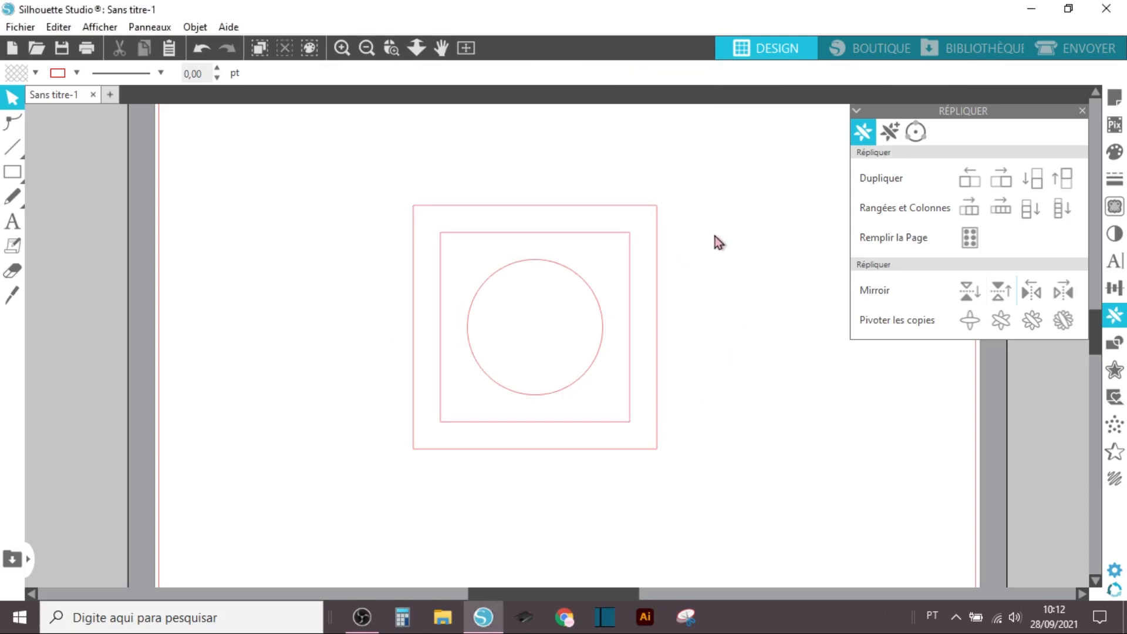
pyautogui.click(522, 205)
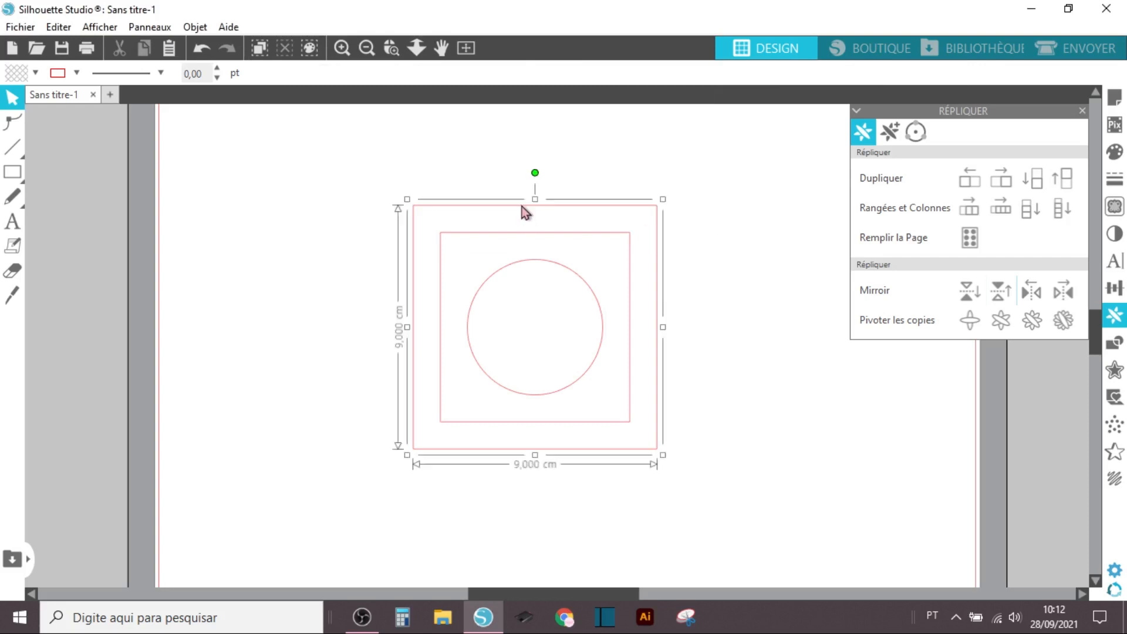
pyautogui.click(13, 172)
pyautogui.click(35, 174)
pyautogui.moveTo(473, 205); pyautogui.dragTo(491, 234)
pyautogui.press('Delete')
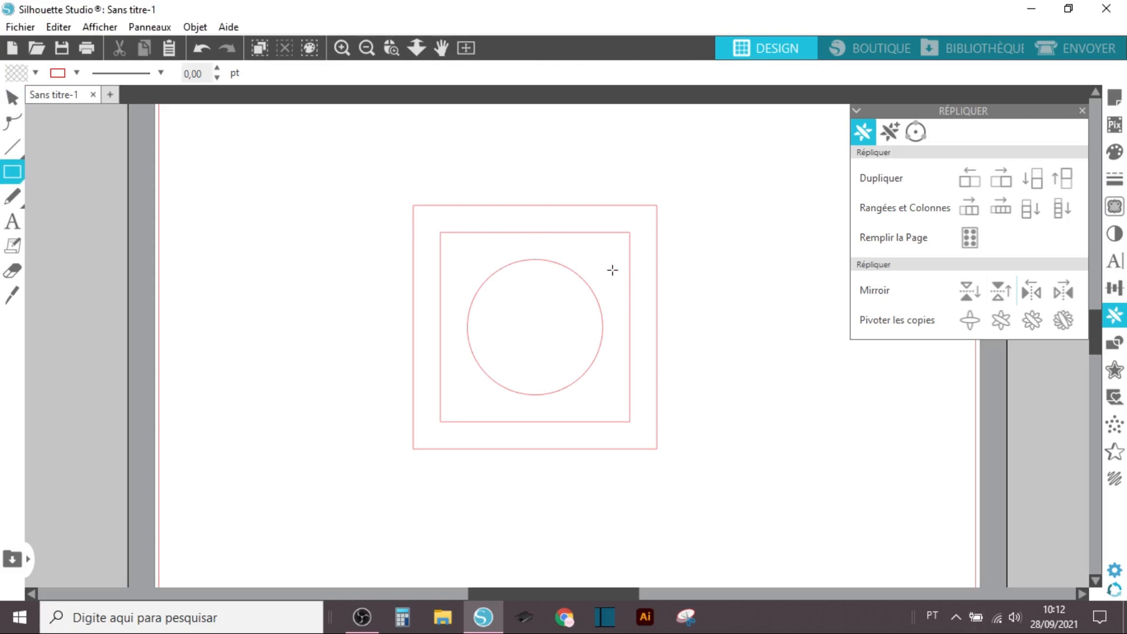
pyautogui.click(12, 97)
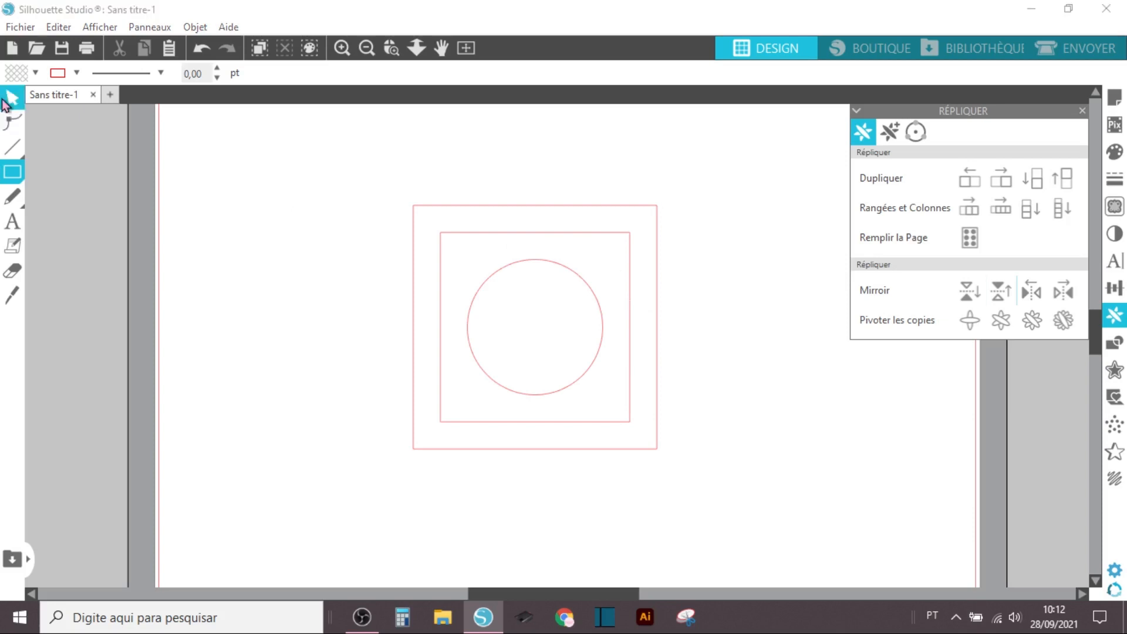
# - Select the 7 cm square and give its outline the dashed line style with medium-length dashes
pyautogui.click(621, 240)
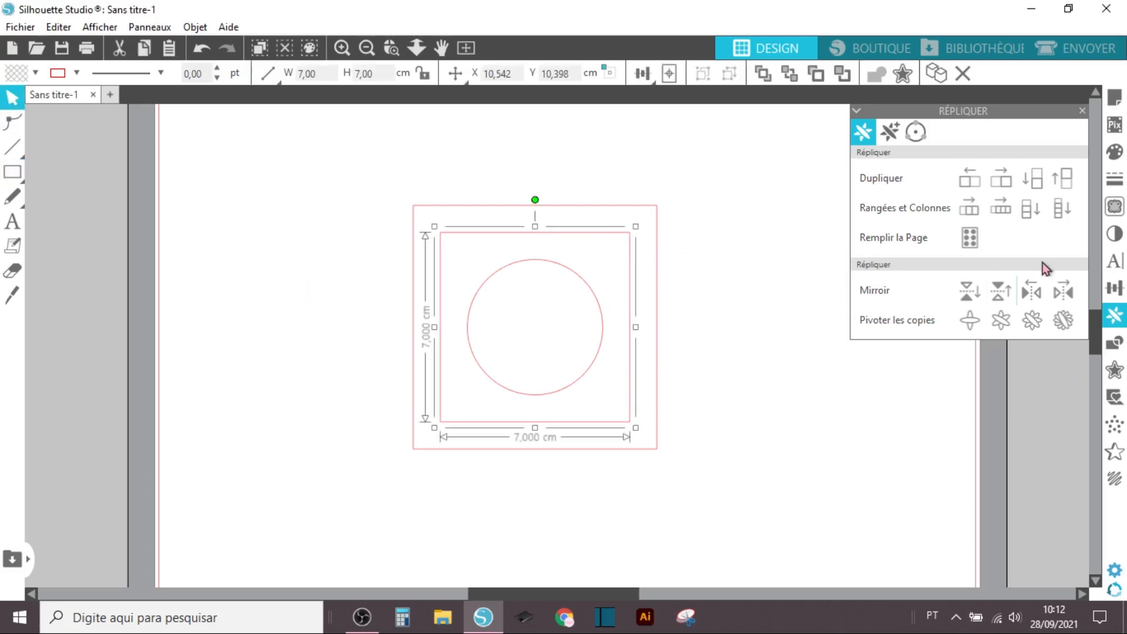
pyautogui.click(1115, 179)
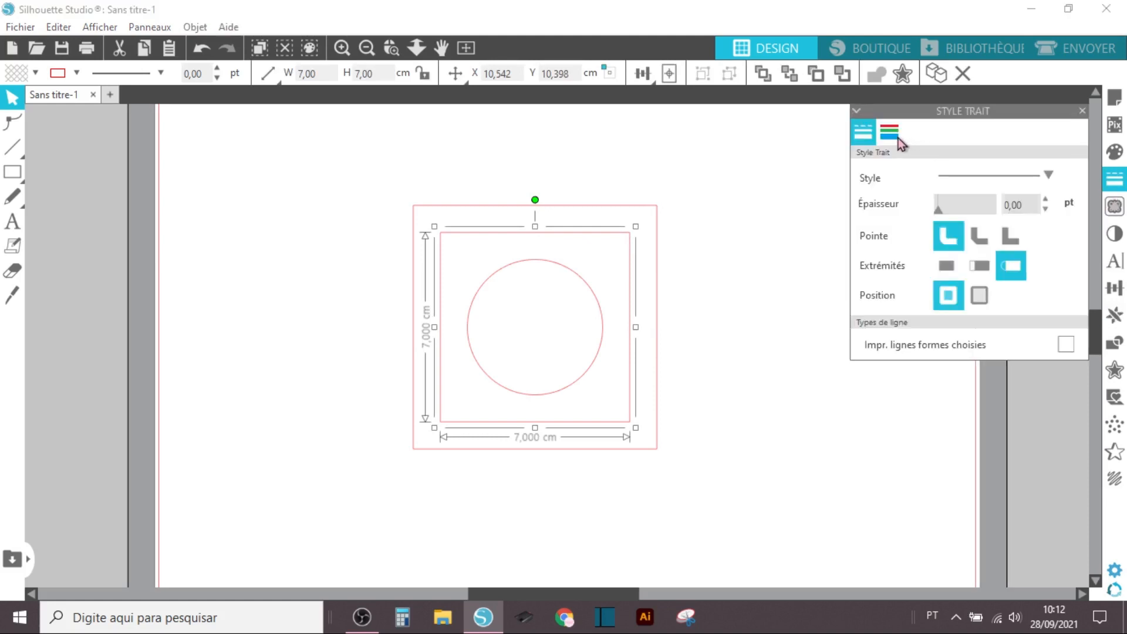
pyautogui.click(898, 140)
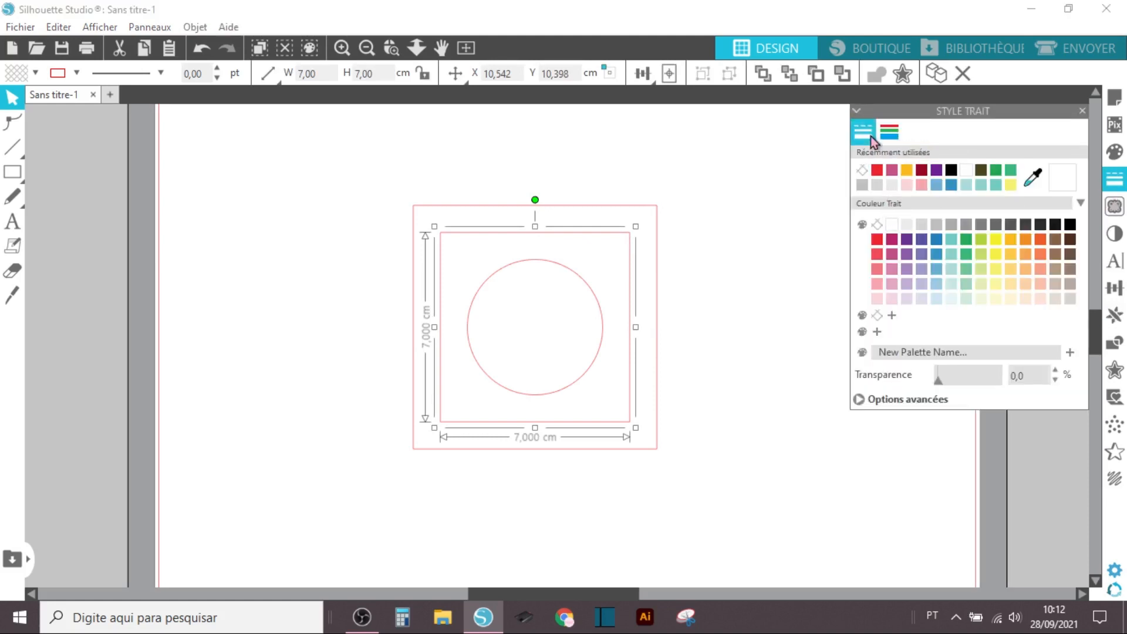
pyautogui.click(871, 137)
pyautogui.click(960, 175)
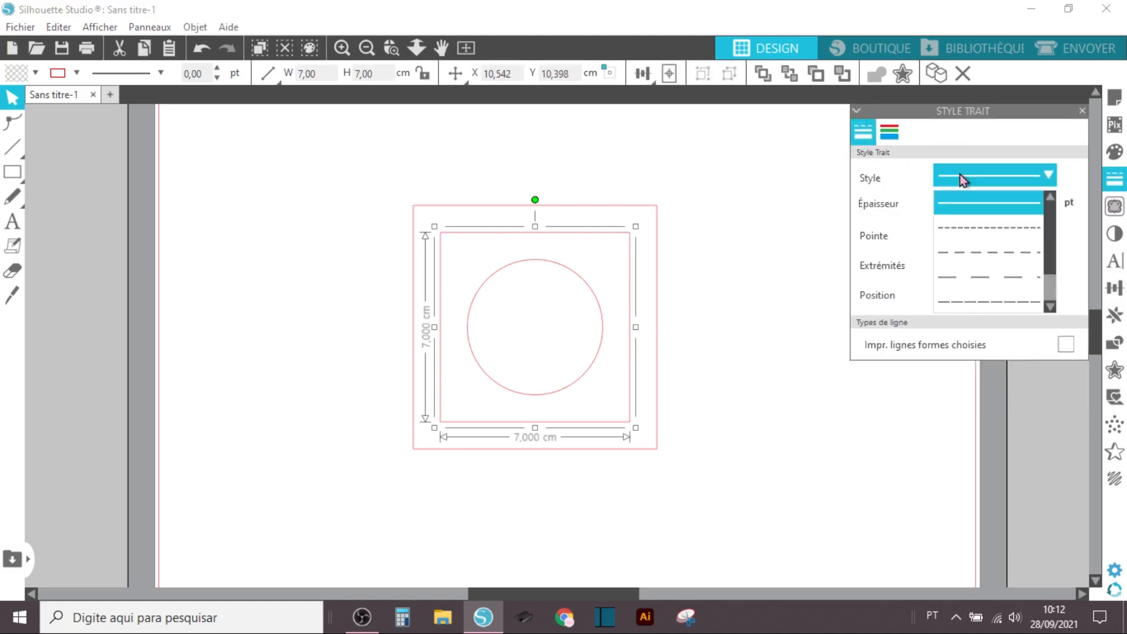
pyautogui.click(958, 229)
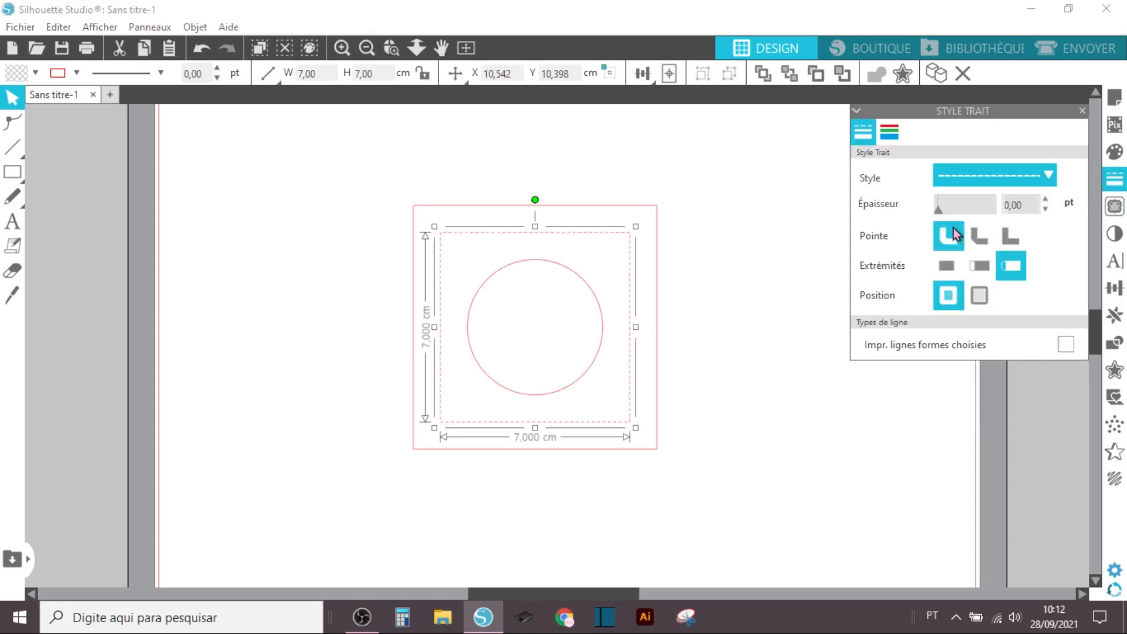
pyautogui.click(1029, 182)
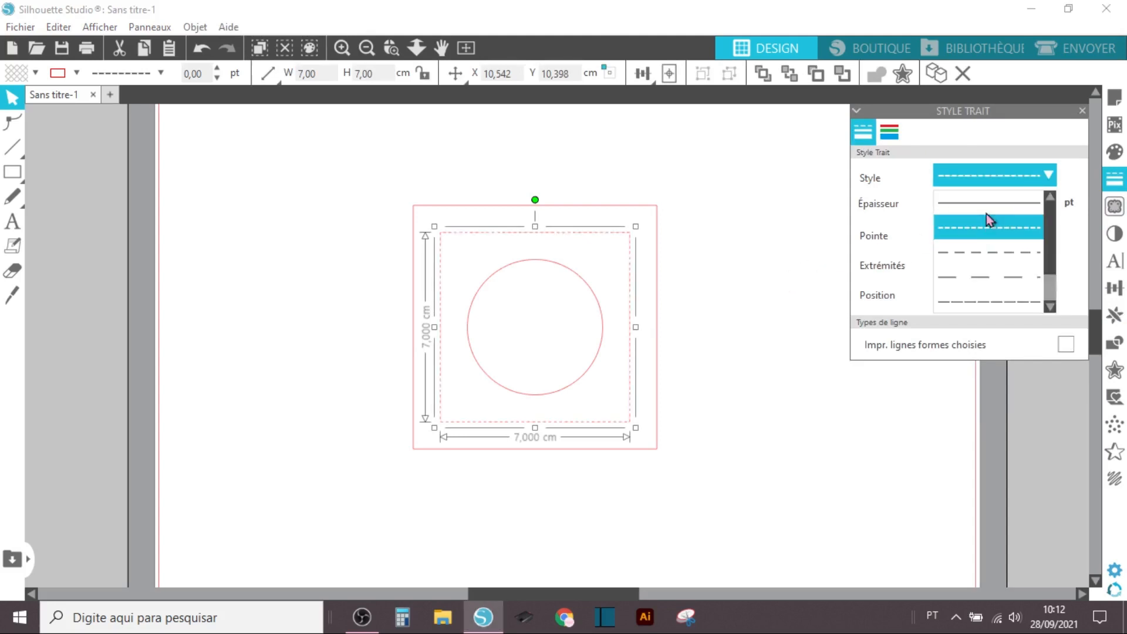
pyautogui.click(967, 257)
pyautogui.click(801, 243)
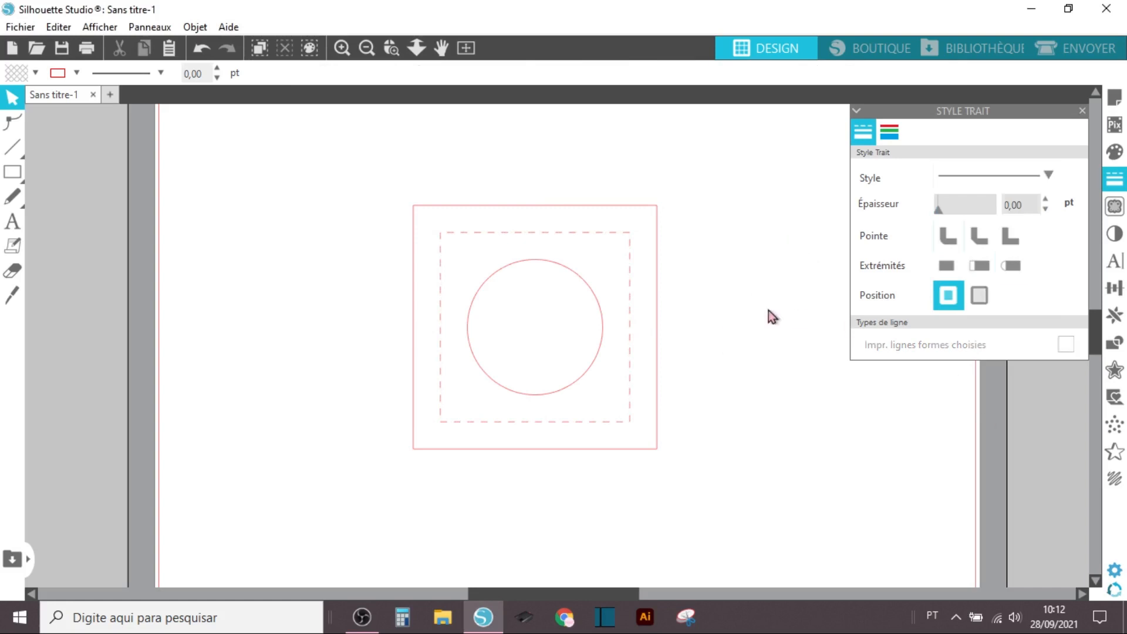
# - Draw a small square about 0.94 cm on each side outside the 9 cm square, near its upper-left corner
pyautogui.scroll(2, 769, 309)
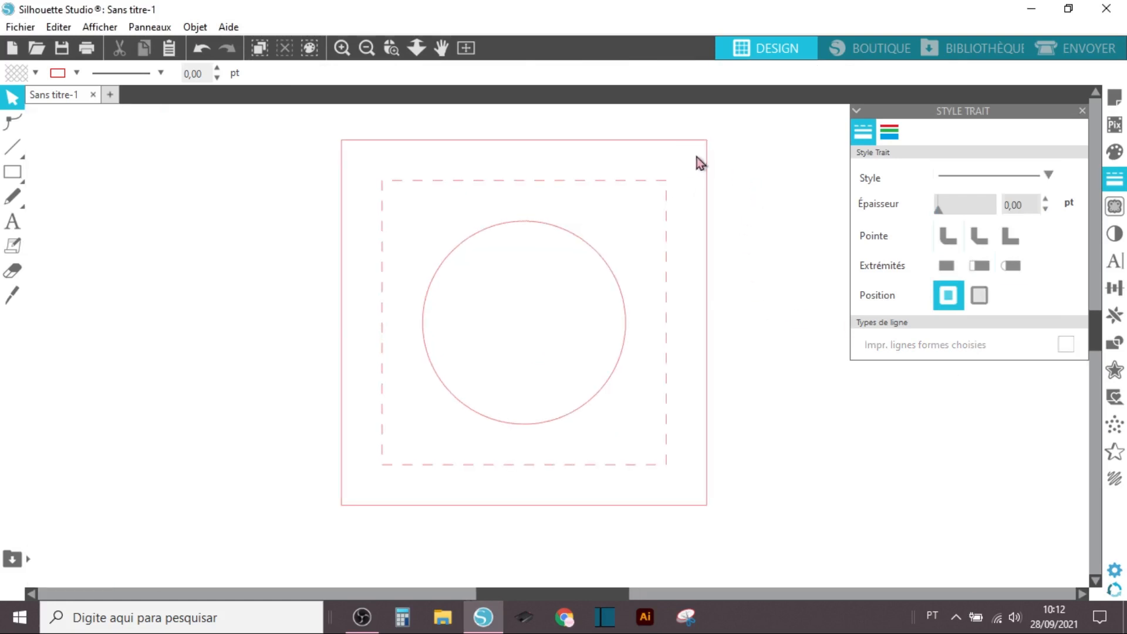
pyautogui.scroll(2, 689, 302)
pyautogui.scroll(1, 705, 294)
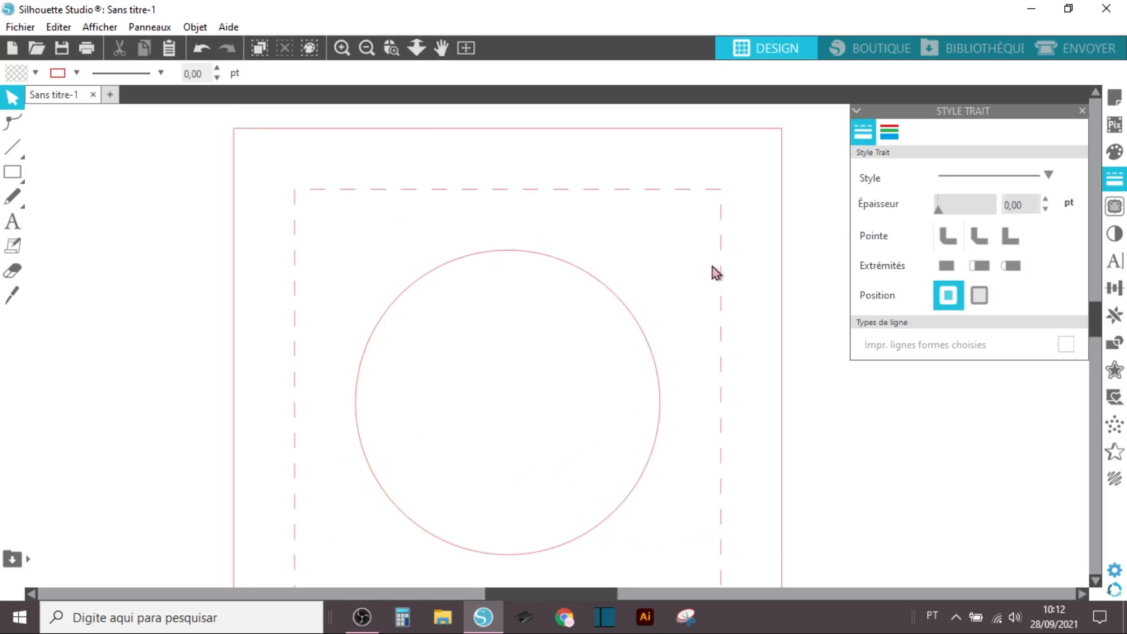
pyautogui.scroll(1, 644, 361)
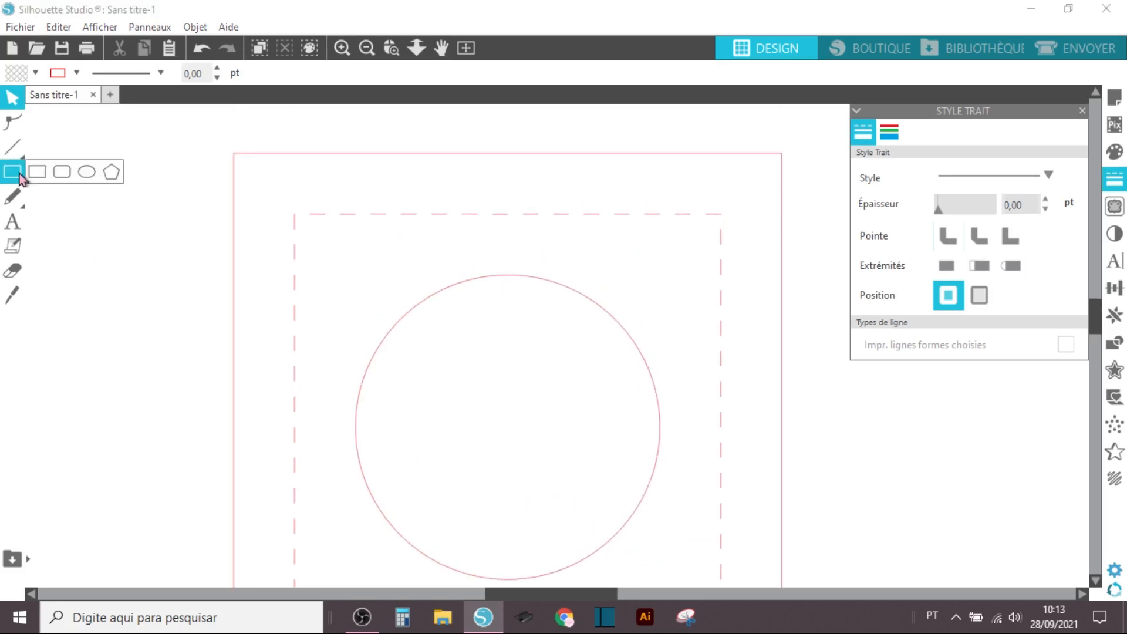
pyautogui.click(34, 179)
pyautogui.moveTo(99, 200); pyautogui.dragTo(156, 270)
pyautogui.click(12, 97)
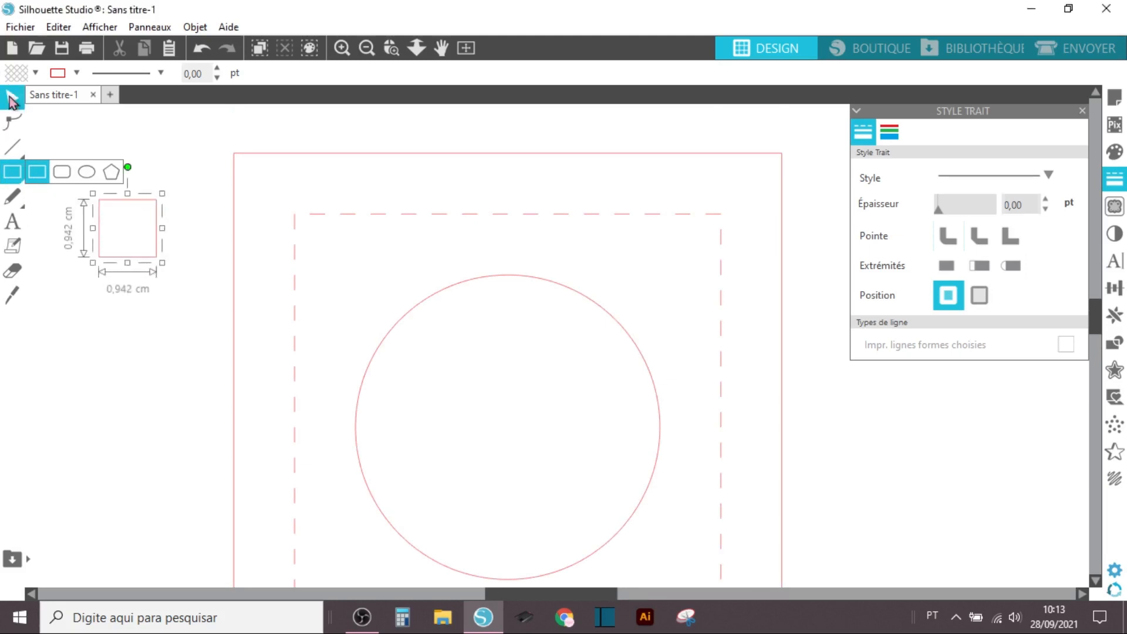
# - Set the small square's width to 1 cm and place it in the upper-left corner between the two large squares
pyautogui.click(147, 209)
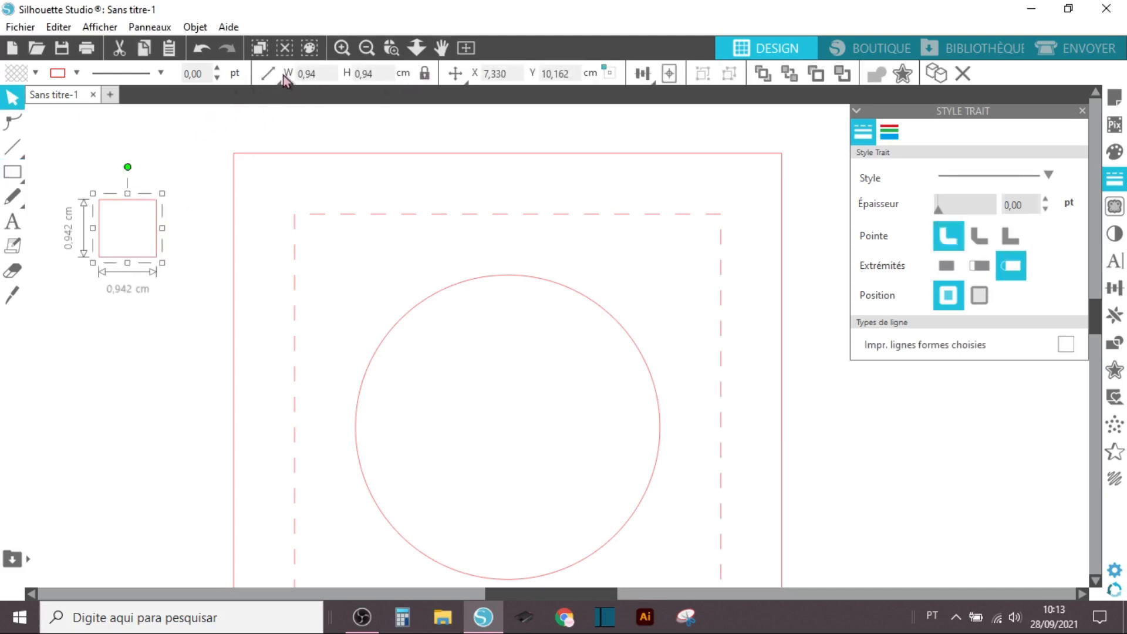
pyautogui.click(265, 75)
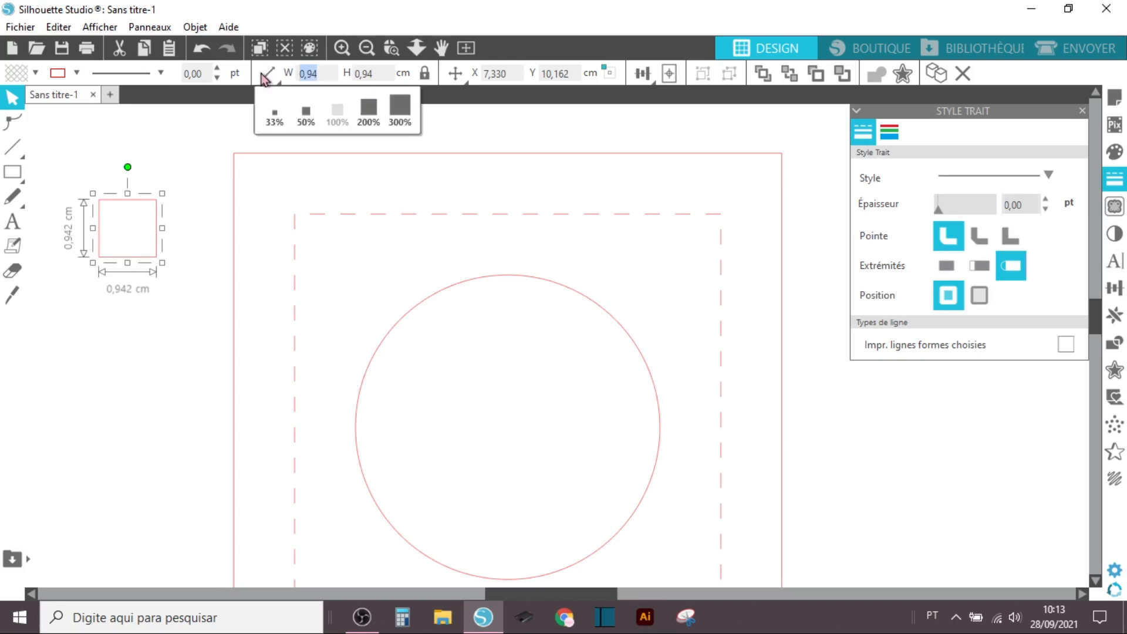
pyautogui.write('1')
pyautogui.press('Return')
pyautogui.click(138, 327)
pyautogui.moveTo(154, 259); pyautogui.dragTo(284, 217)
# - Delete the upper-left corner point of the 1 cm square in point editing mode
pyautogui.click(13, 122)
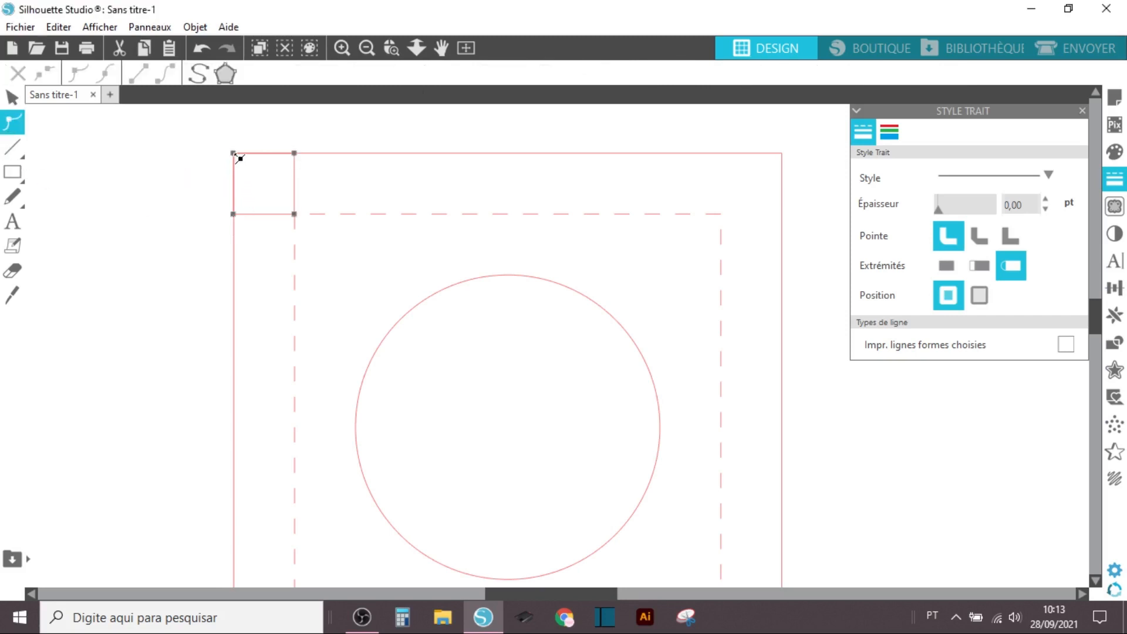
pyautogui.rightClick(237, 156)
pyautogui.click(277, 208)
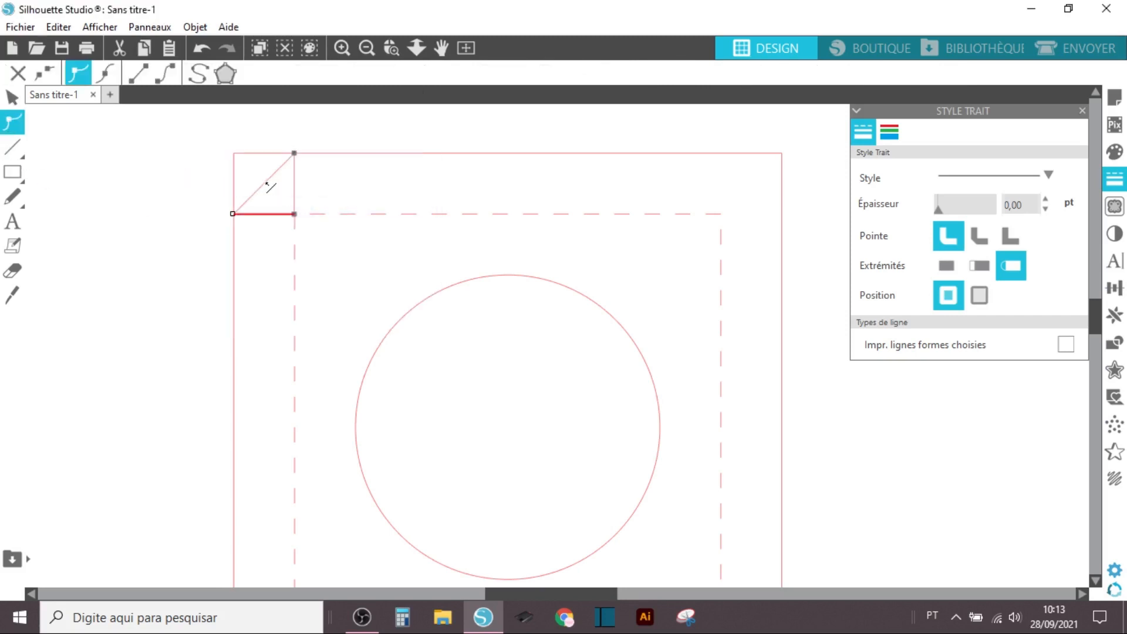
# - Remove the small triangle's diagonal side by adding a point on it, breaking the path there and deleting both loose end points
pyautogui.click(267, 186)
pyautogui.rightClick(264, 184)
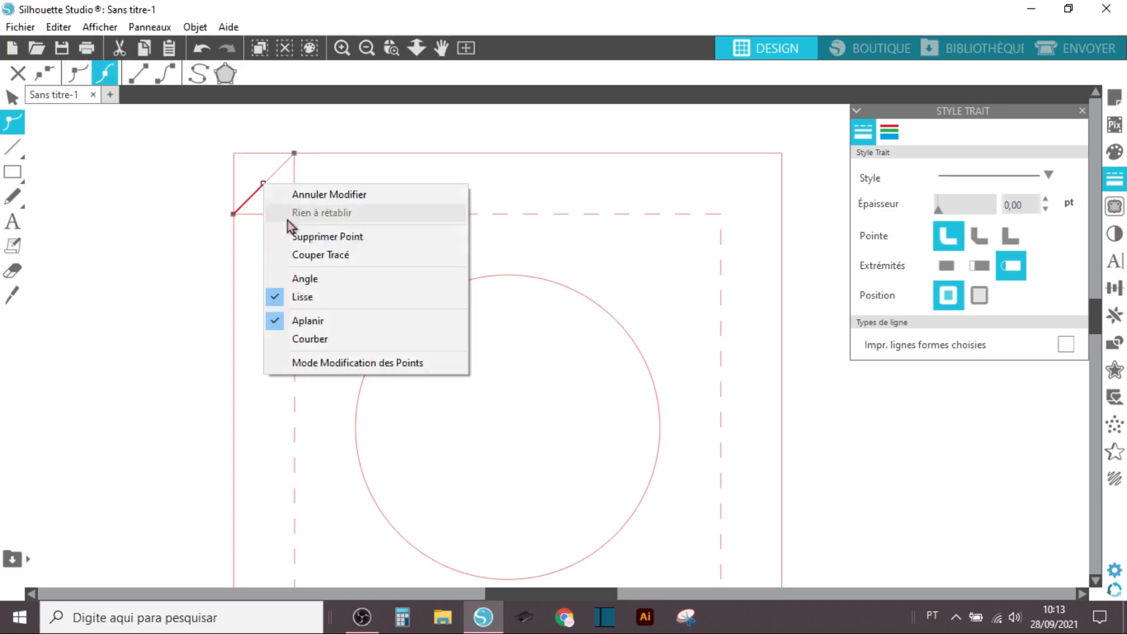
pyautogui.click(317, 254)
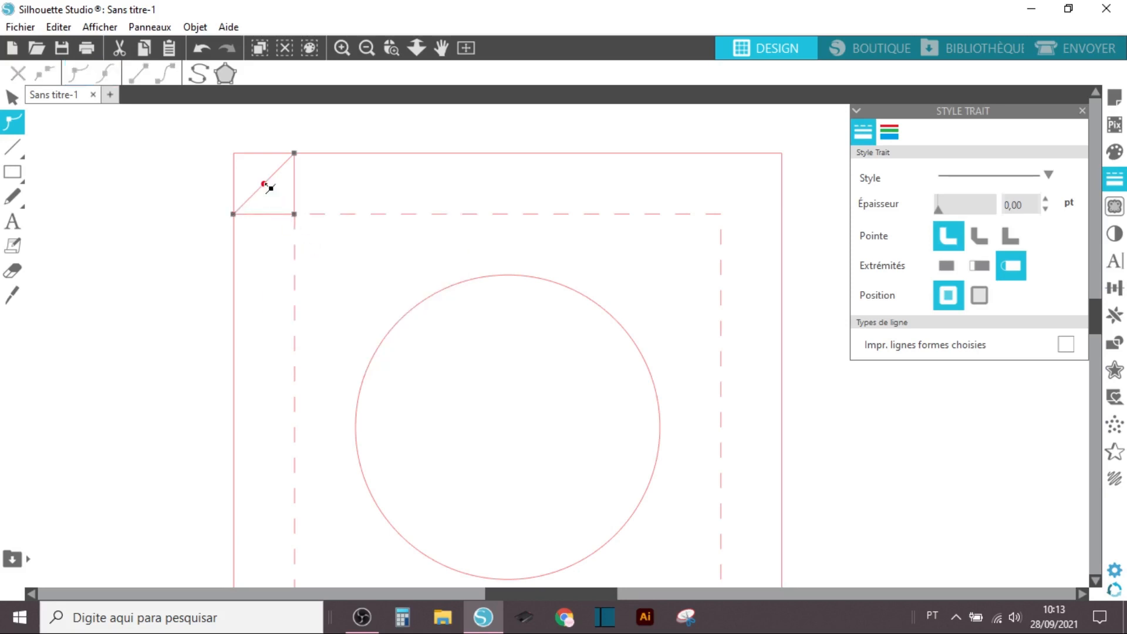
pyautogui.moveTo(263, 183); pyautogui.dragTo(256, 167)
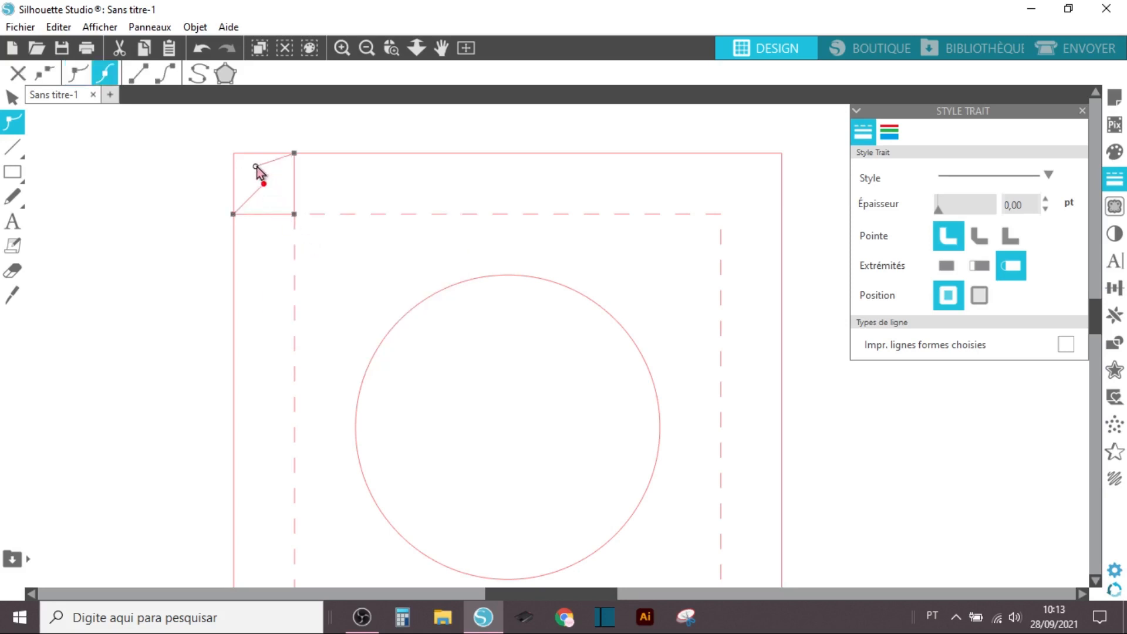
pyautogui.rightClick(257, 168)
pyautogui.click(301, 217)
pyautogui.rightClick(268, 188)
pyautogui.click(295, 237)
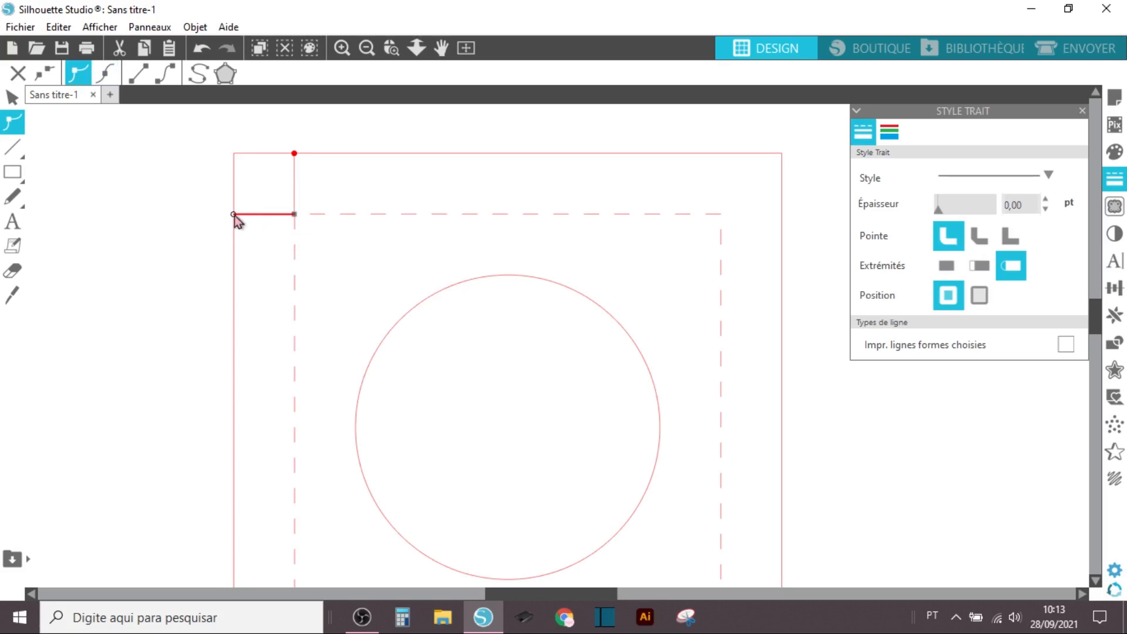
# - Break the path at the remaining corner between the two 1 cm lines and pull the vertical line's end away
pyautogui.rightClick(294, 214)
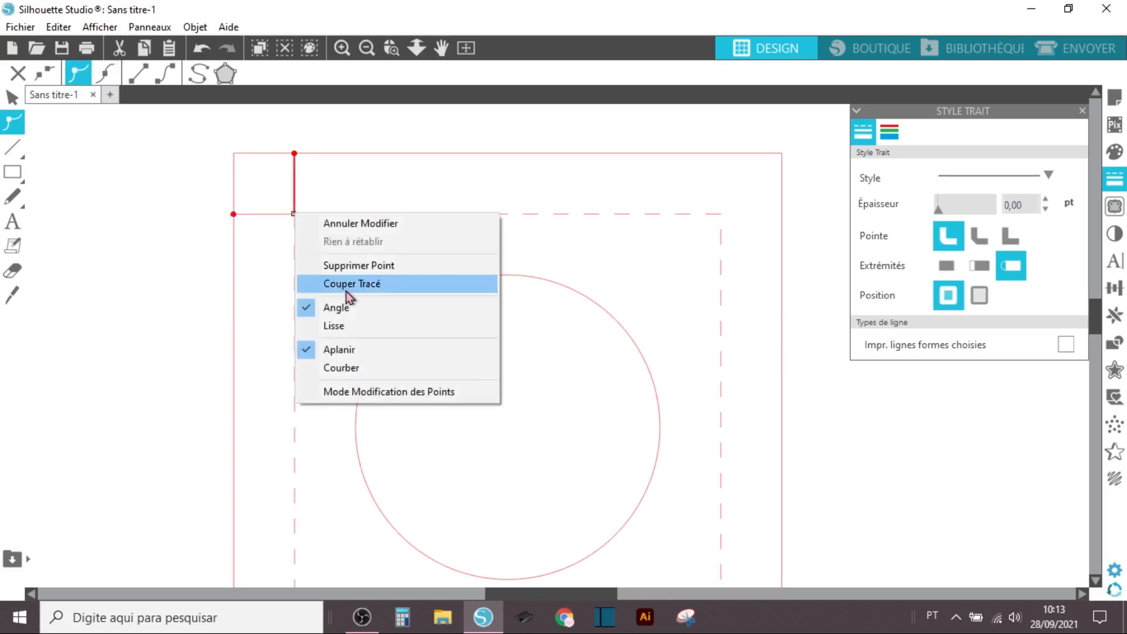
pyautogui.click(348, 284)
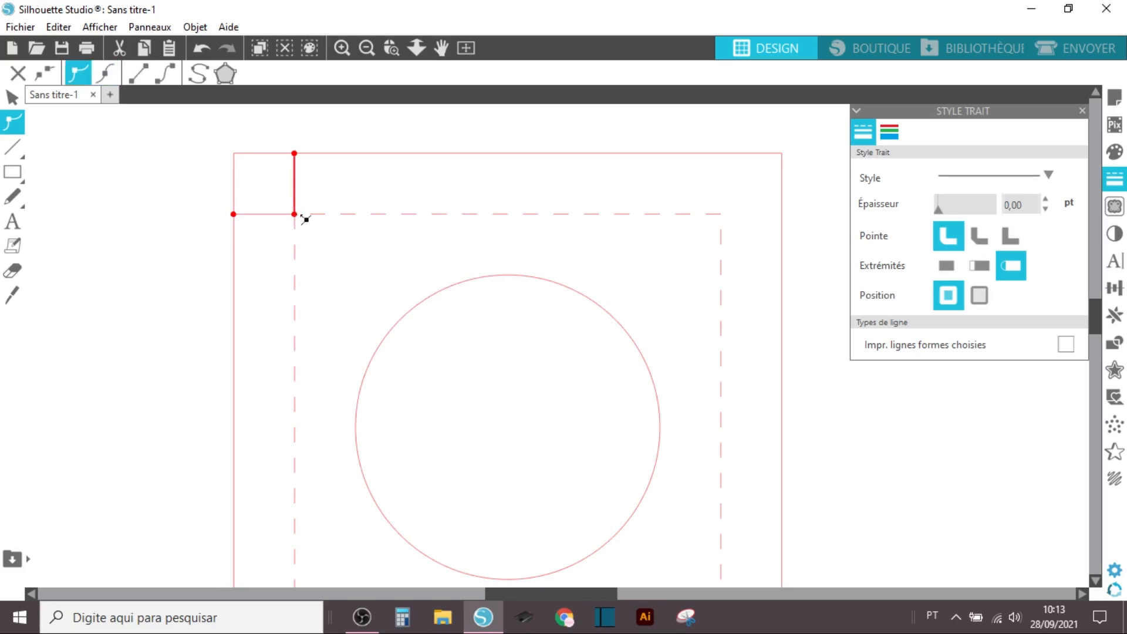
pyautogui.moveTo(307, 213); pyautogui.dragTo(315, 203)
pyautogui.click(124, 206)
# - Release the compound path of the two small lines so they become separate objects
pyautogui.click(314, 200)
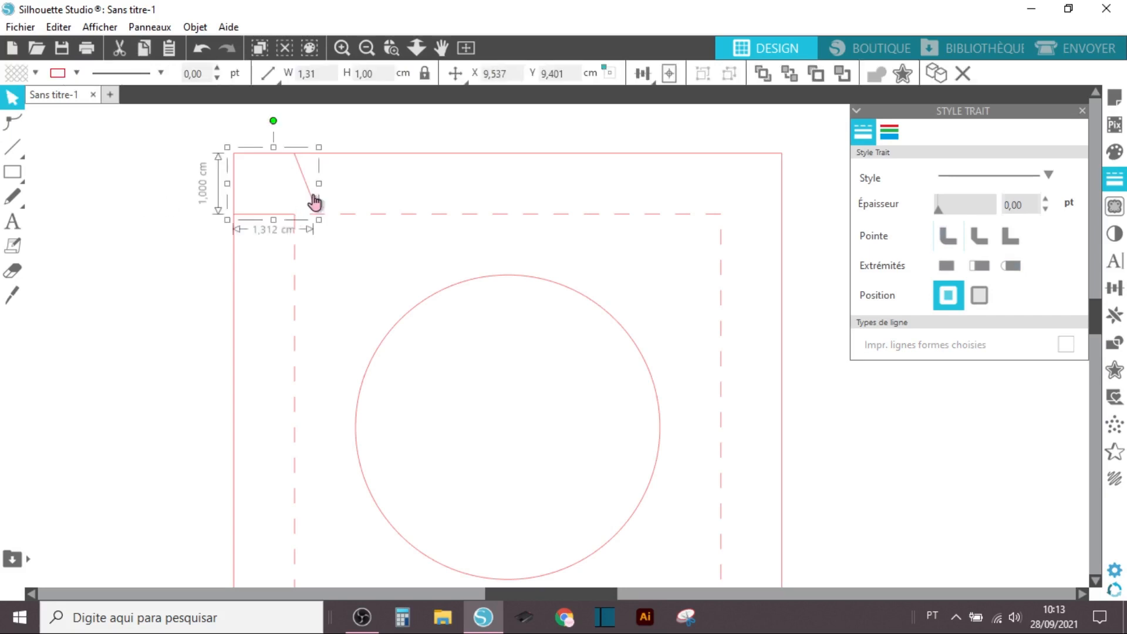
pyautogui.rightClick(314, 200)
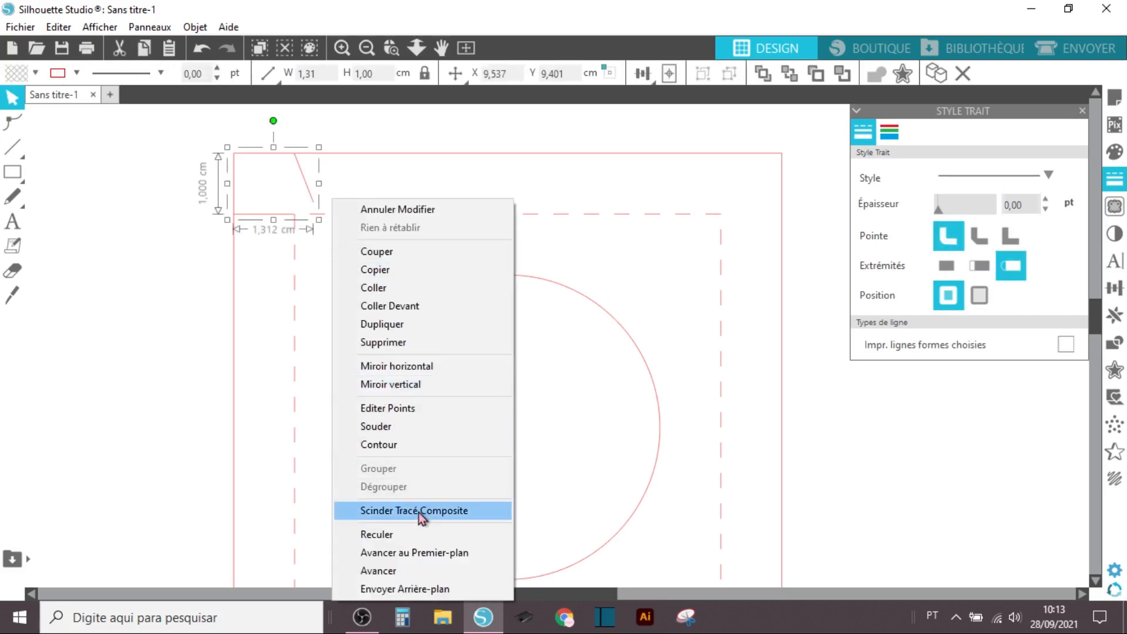
pyautogui.click(420, 511)
pyautogui.click(360, 249)
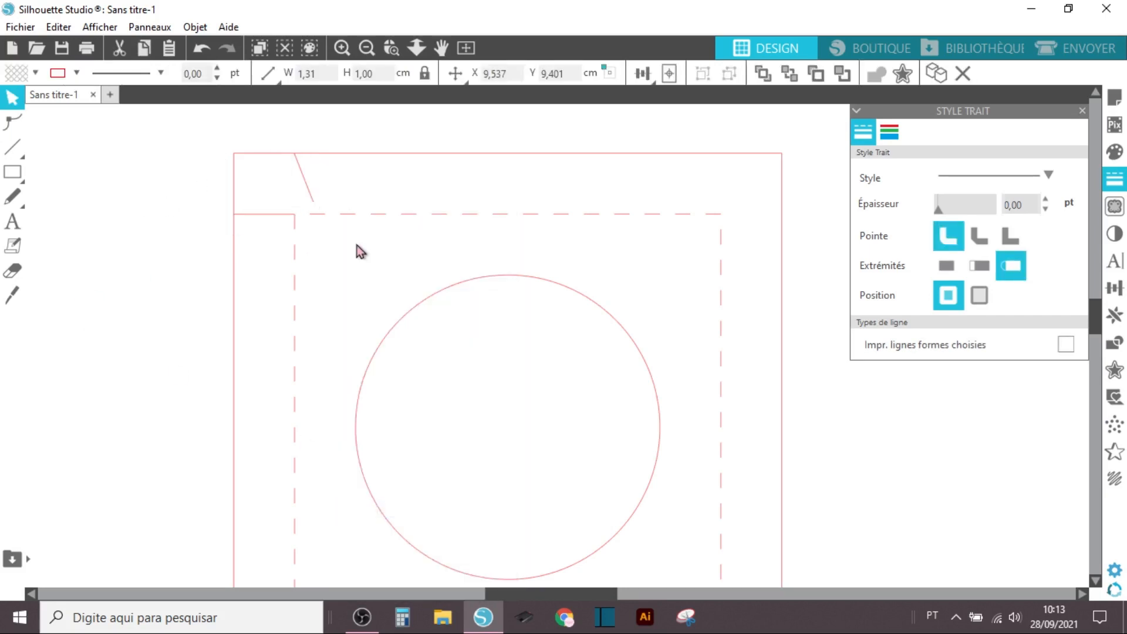
# - Move the slanted line's loose end point back onto the dashed square's upper-left corner so the line is vertical again
pyautogui.click(307, 193)
pyautogui.click(12, 122)
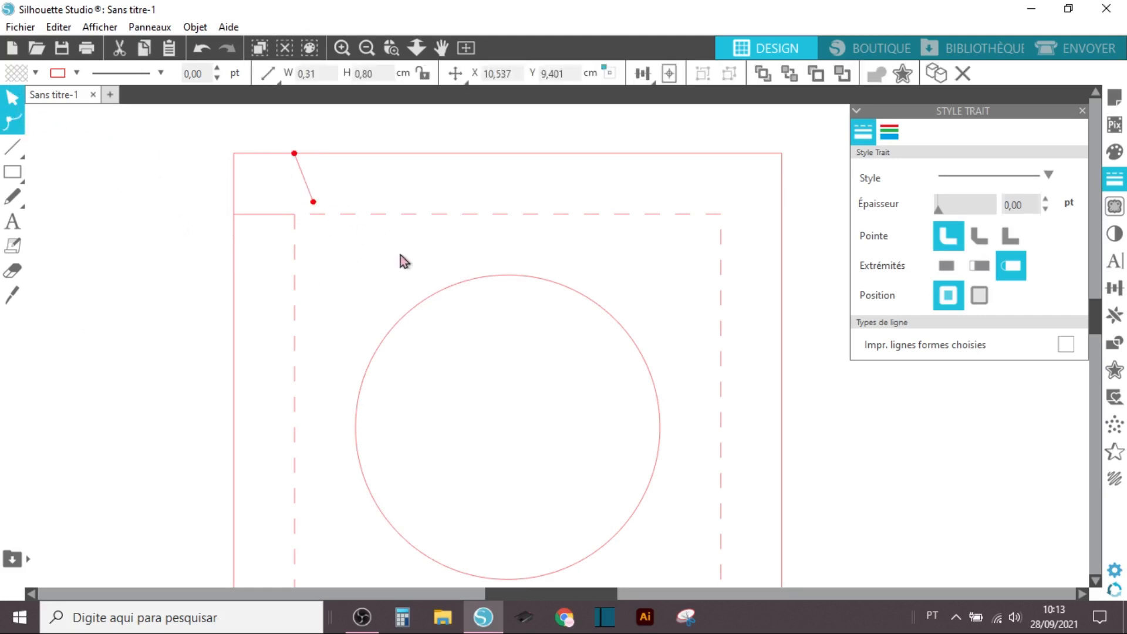
pyautogui.moveTo(317, 209); pyautogui.dragTo(298, 217)
pyautogui.hotkey('ctrl', 'z')
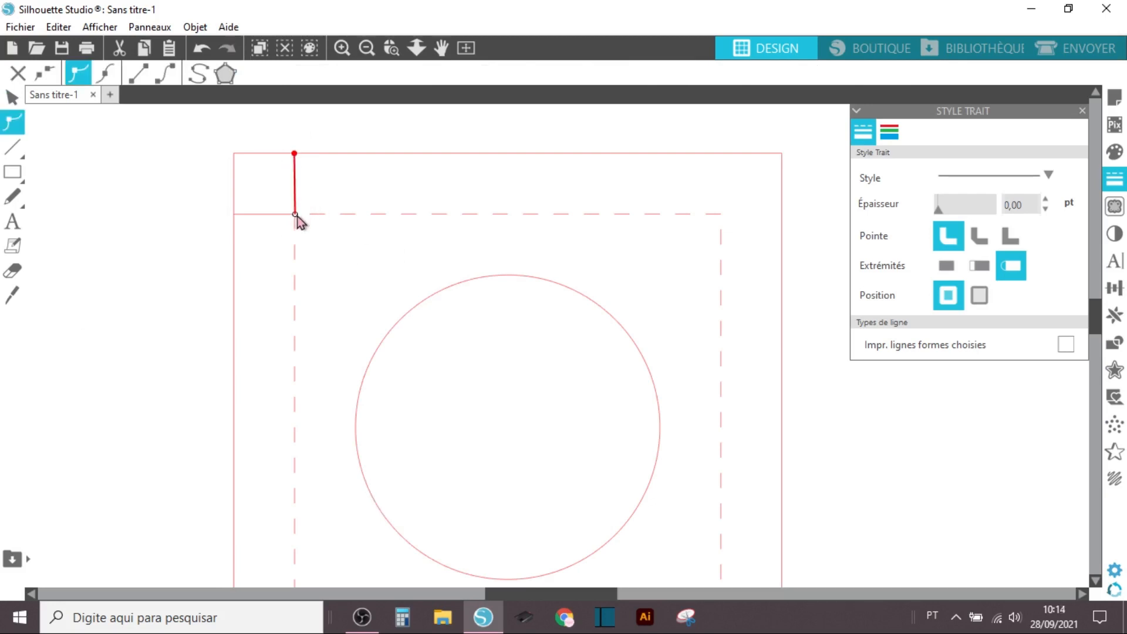
pyautogui.click(189, 246)
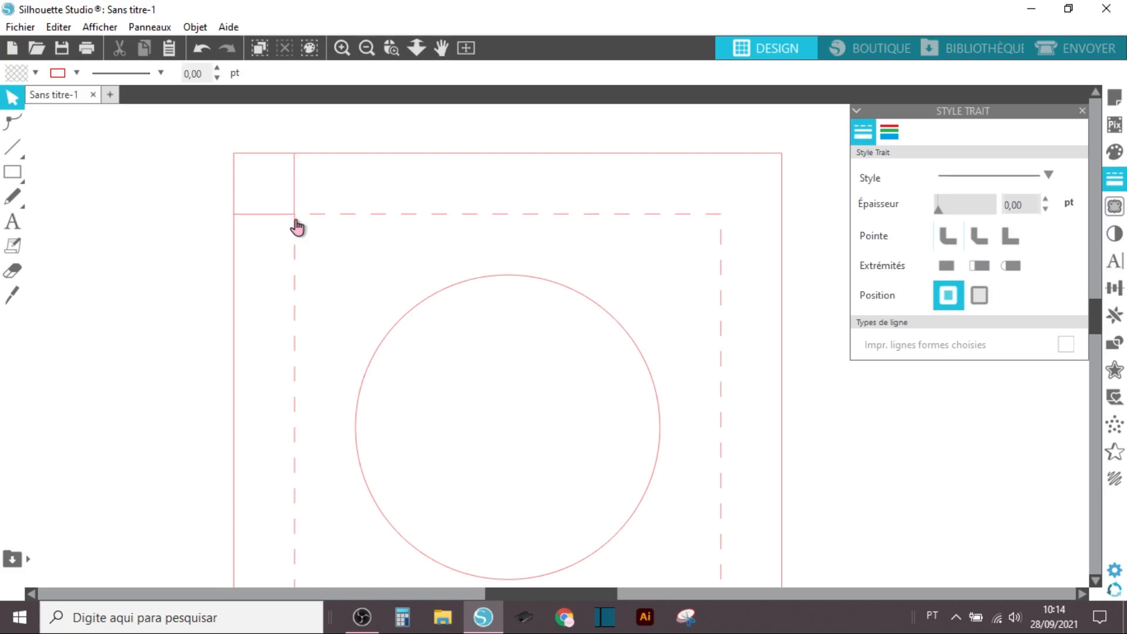
# - Give the horizontal 1 cm line in the upper-left corner the short-dash line style
pyautogui.click(295, 204)
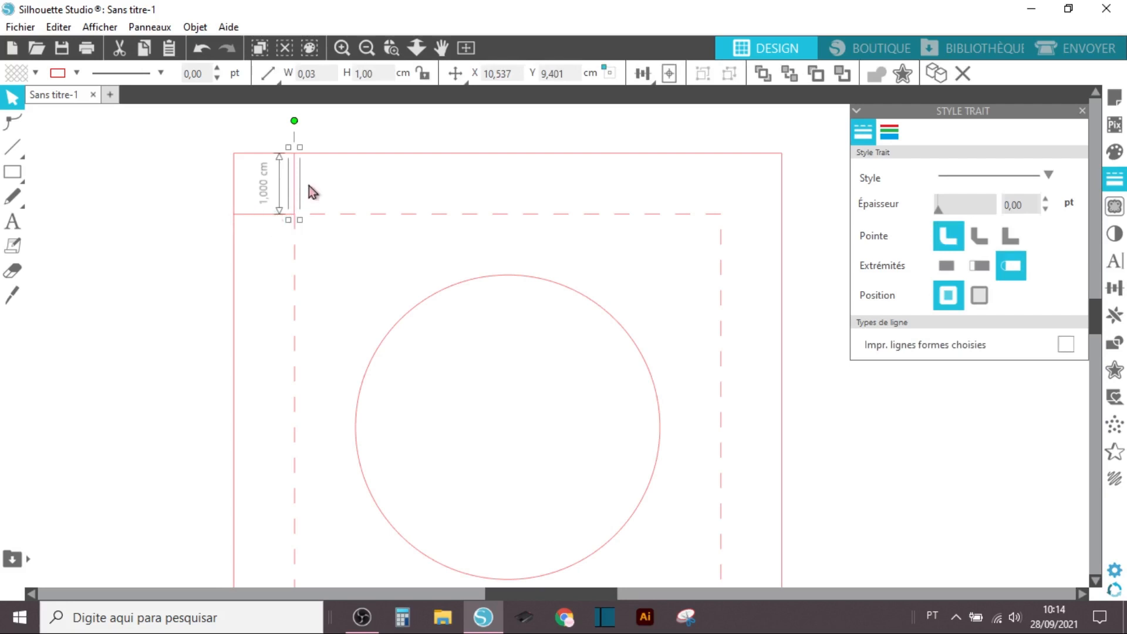
pyautogui.click(256, 216)
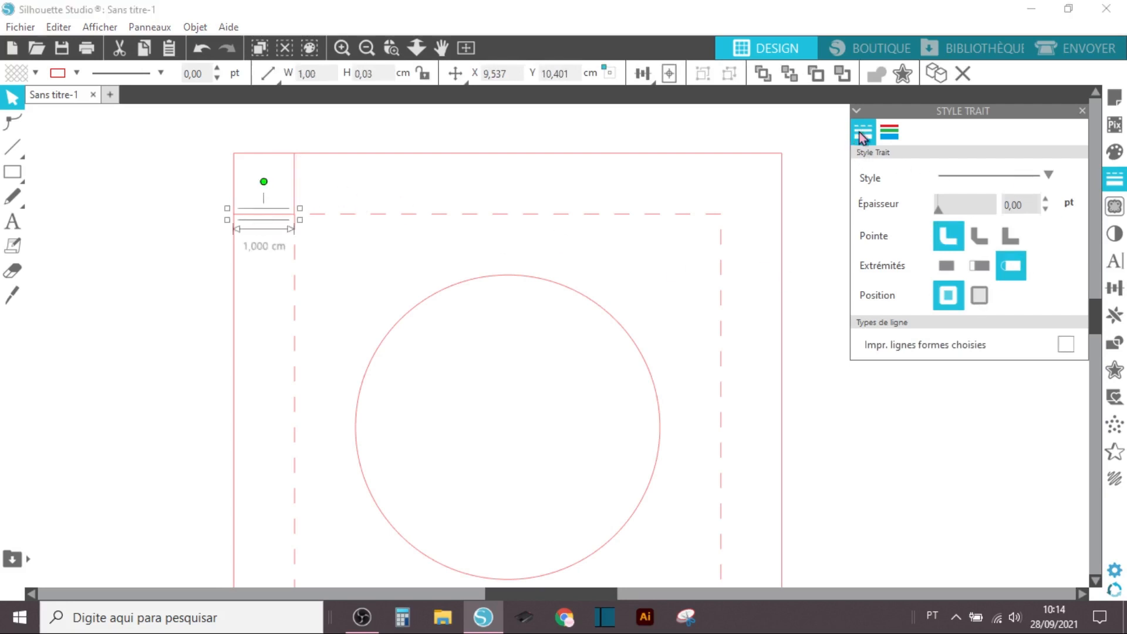
pyautogui.click(979, 175)
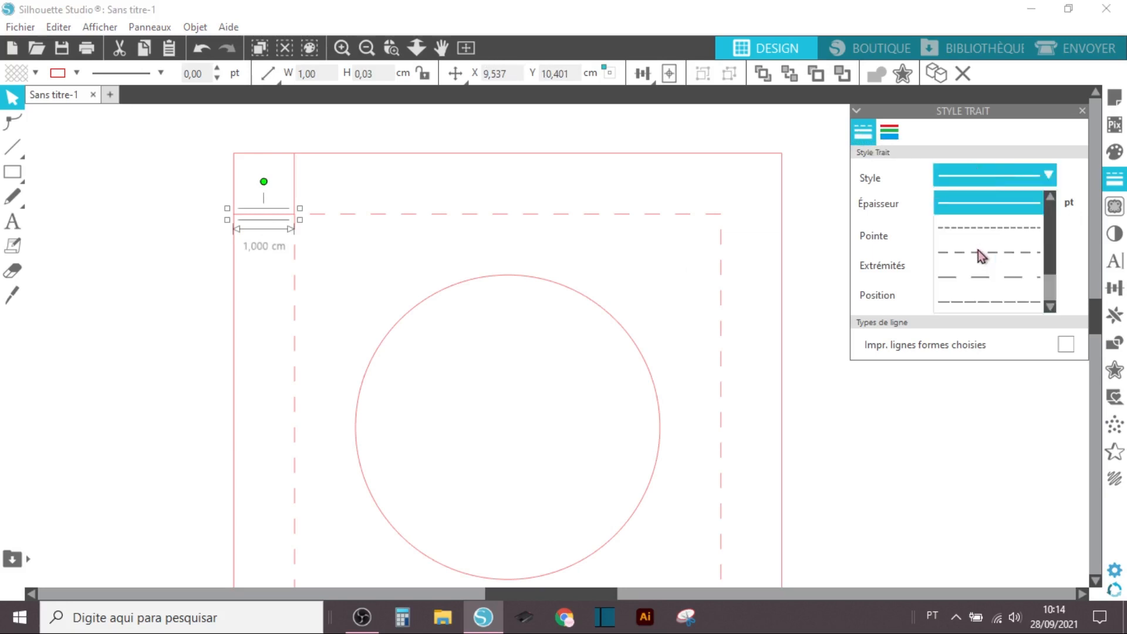
pyautogui.click(977, 254)
pyautogui.click(980, 176)
pyautogui.click(977, 229)
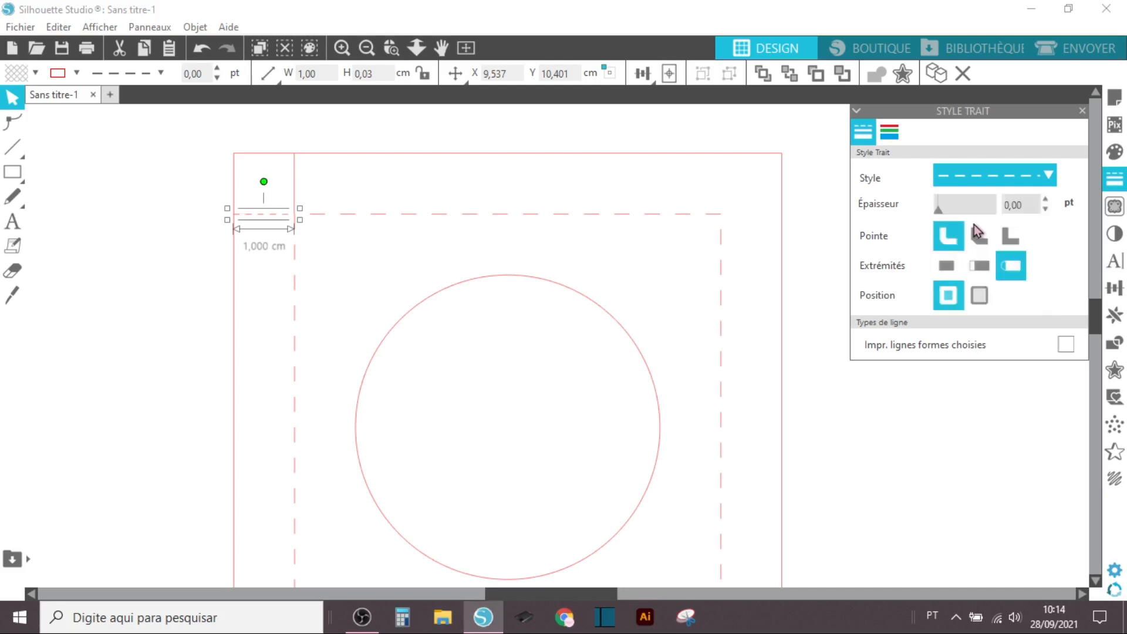
# - Change the 7 cm square's outline to the same short-dash line style as the horizontal 1 cm line
pyautogui.click(354, 223)
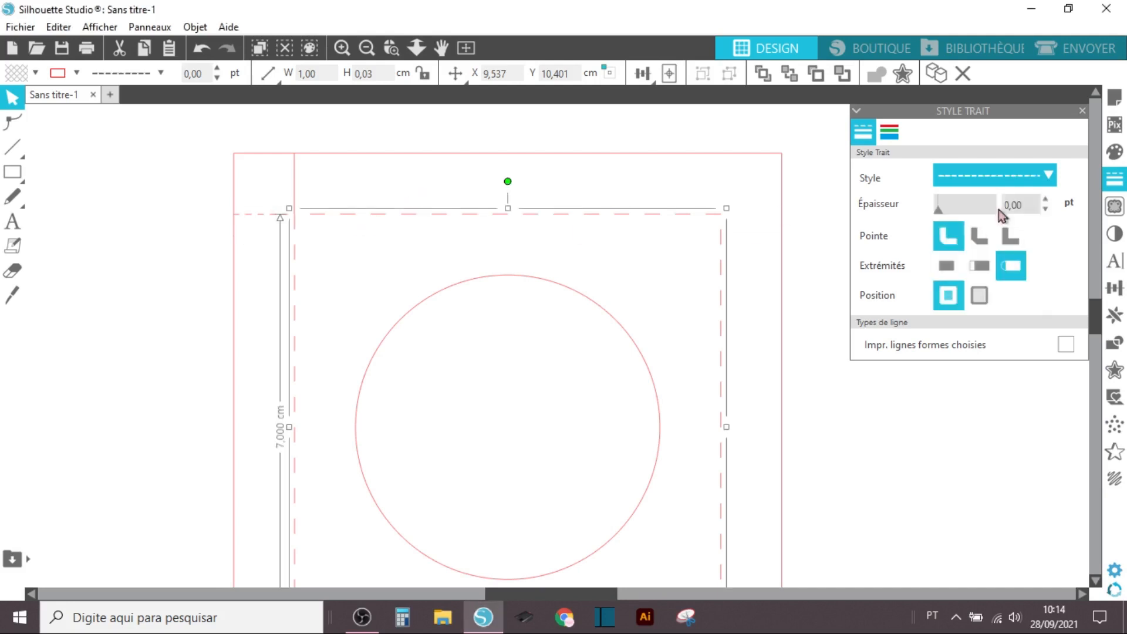
pyautogui.click(996, 180)
pyautogui.click(989, 235)
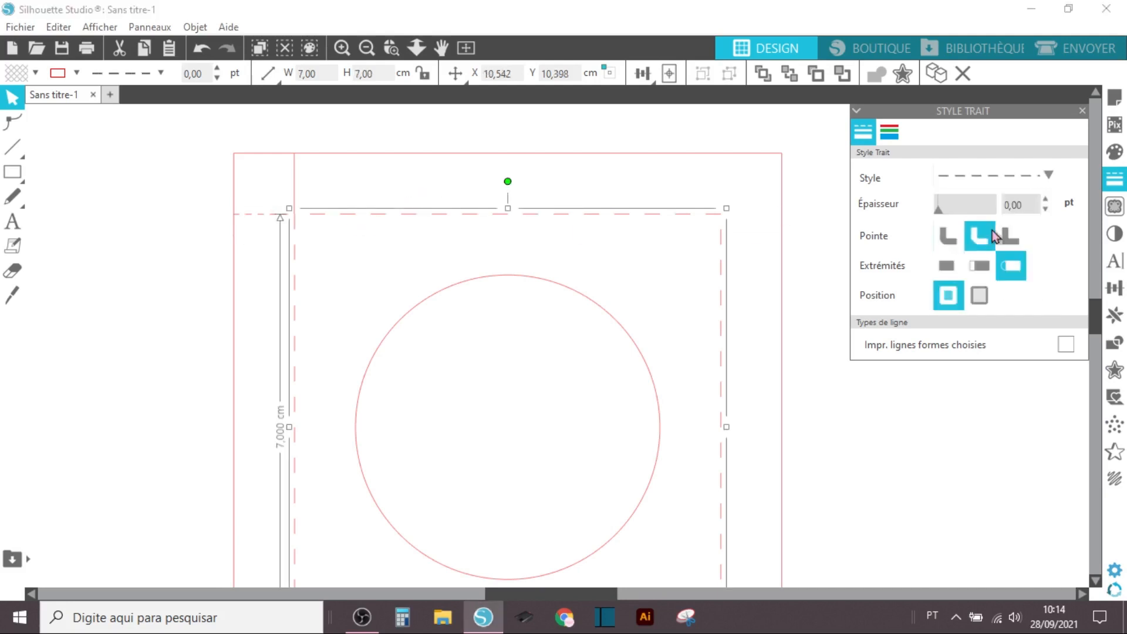
pyautogui.click(984, 173)
pyautogui.click(998, 225)
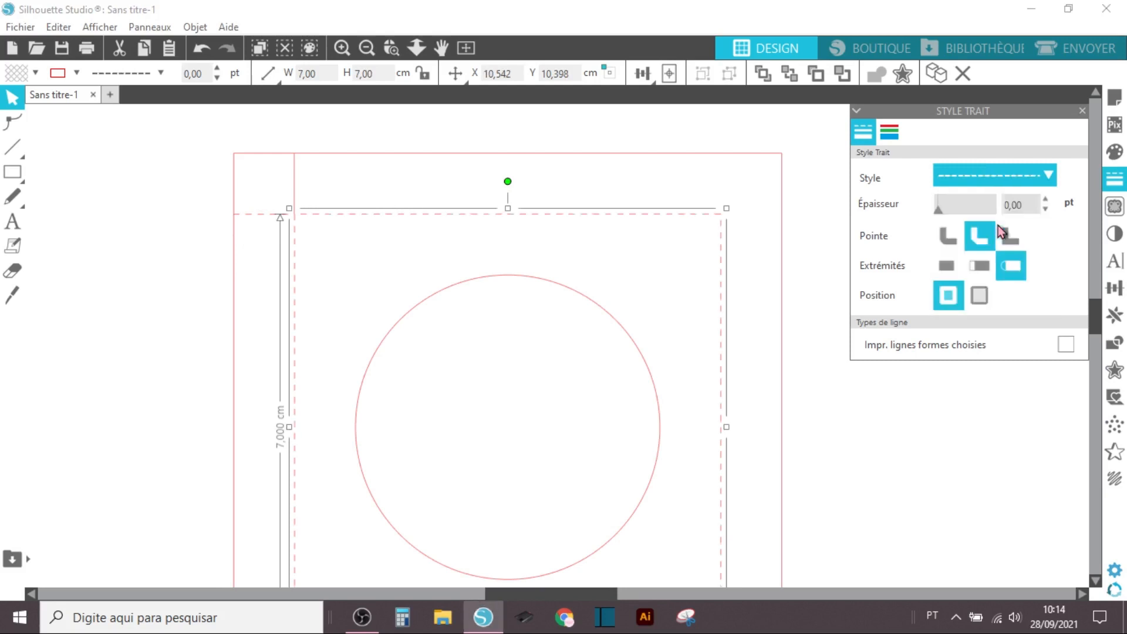
pyautogui.click(163, 203)
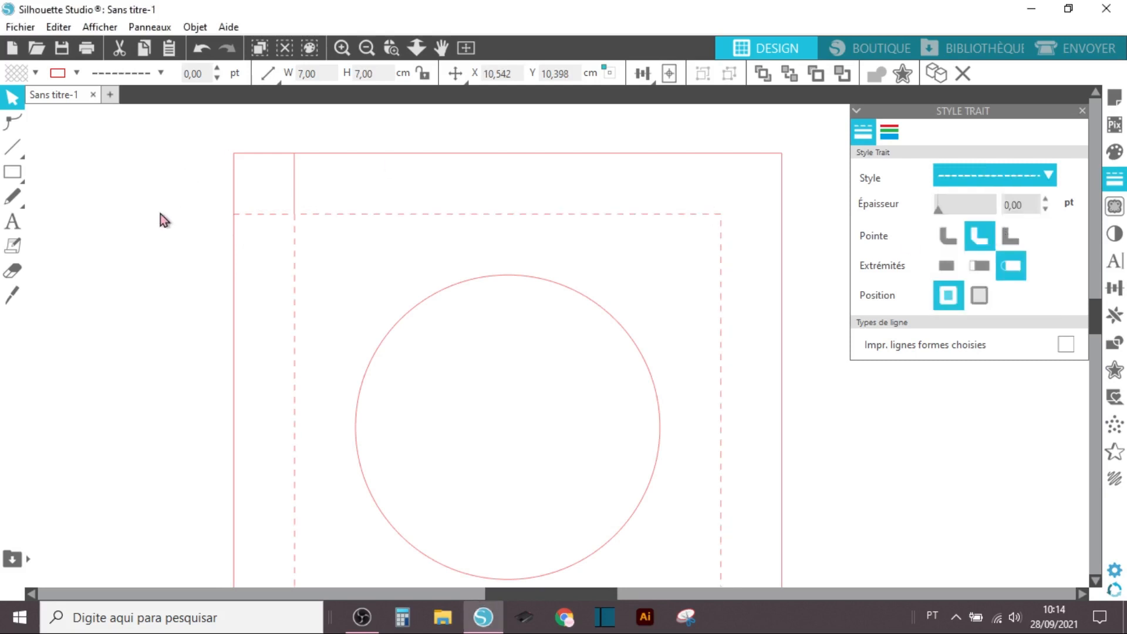
# - Mirror a copy of the two upper-left corner lines to the right and move it into the squares' upper-right corner
pyautogui.click(273, 216)
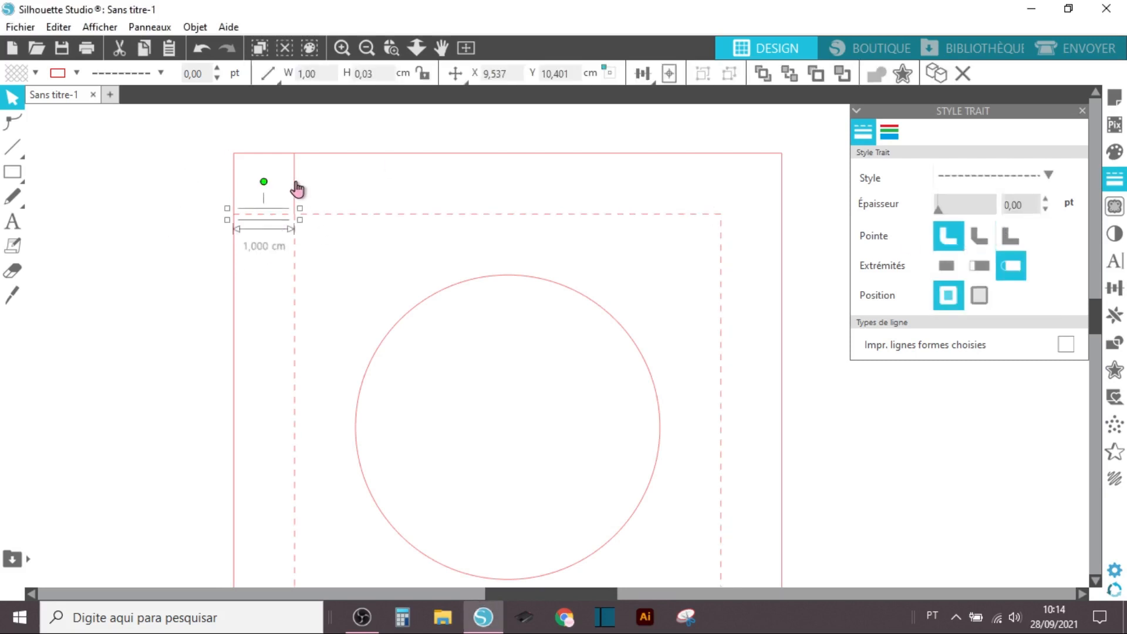
pyautogui.click(297, 189)
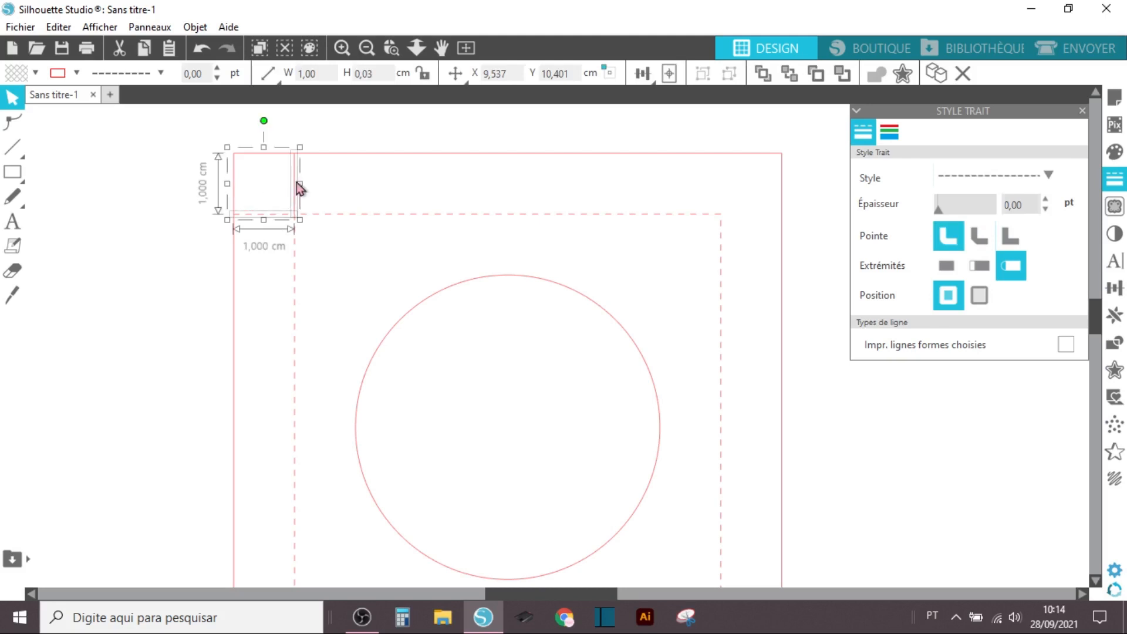
pyautogui.click(1113, 317)
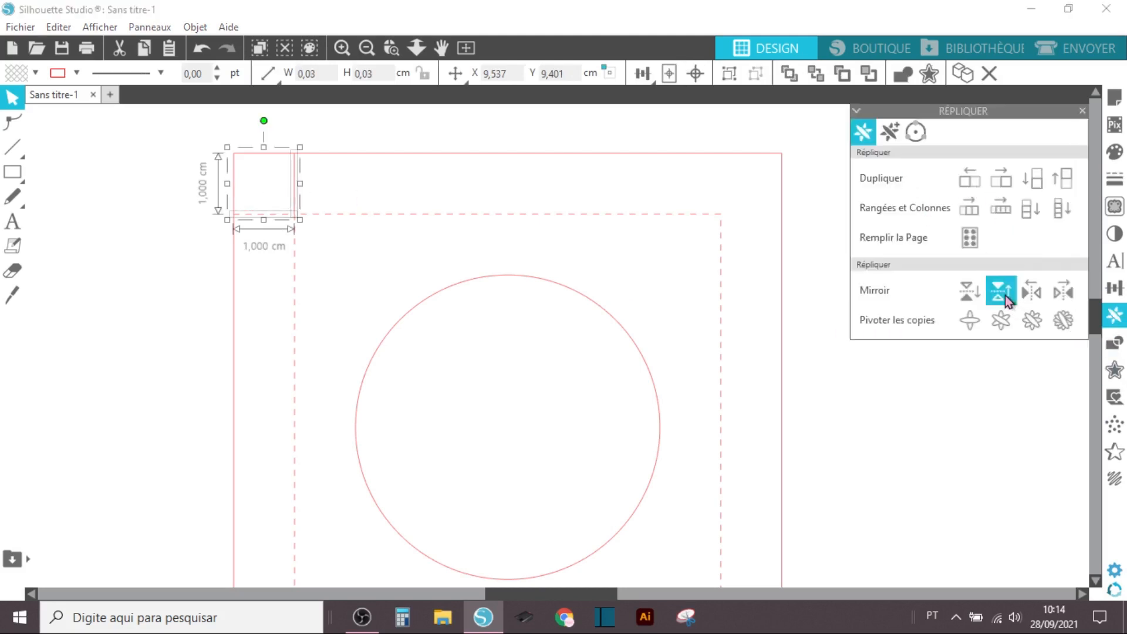
pyautogui.click(1067, 294)
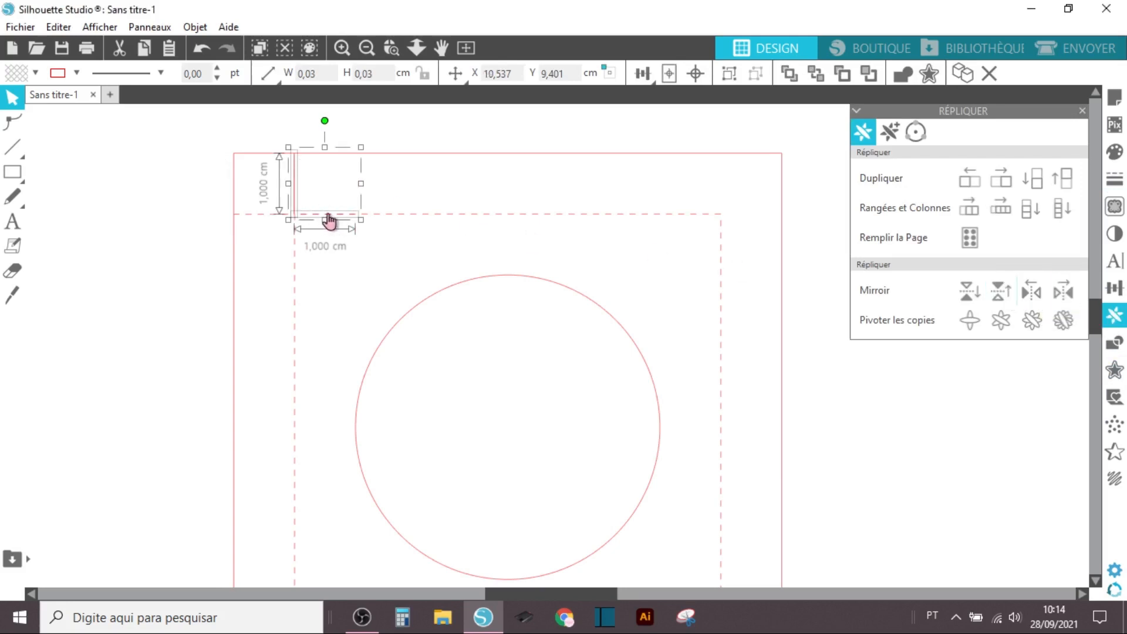
pyautogui.moveTo(332, 220); pyautogui.dragTo(755, 244)
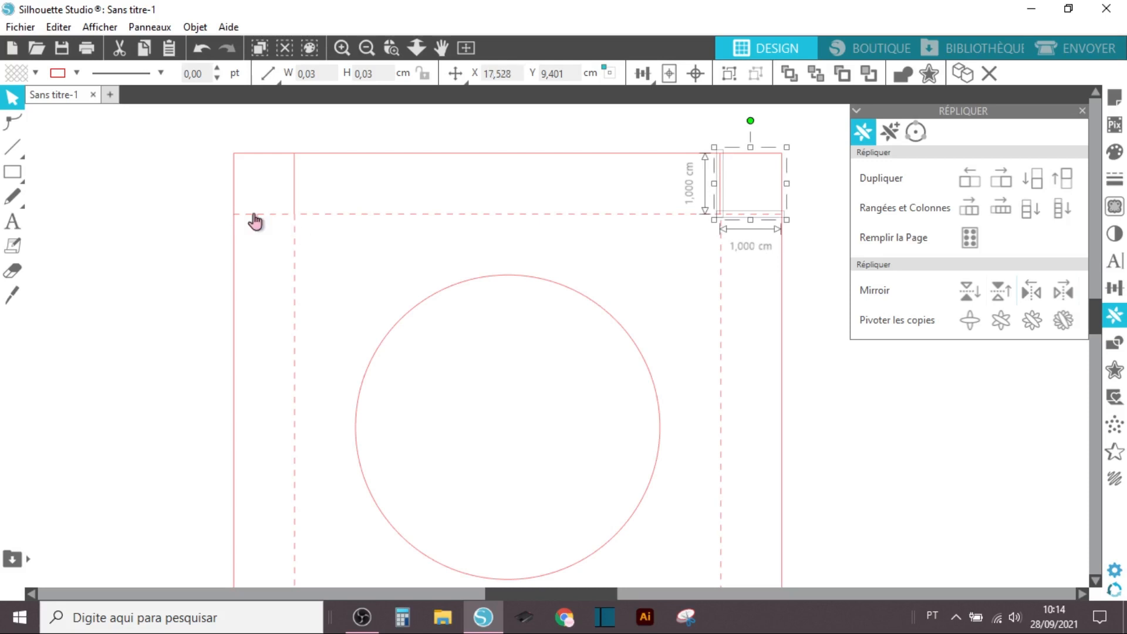
pyautogui.click(838, 316)
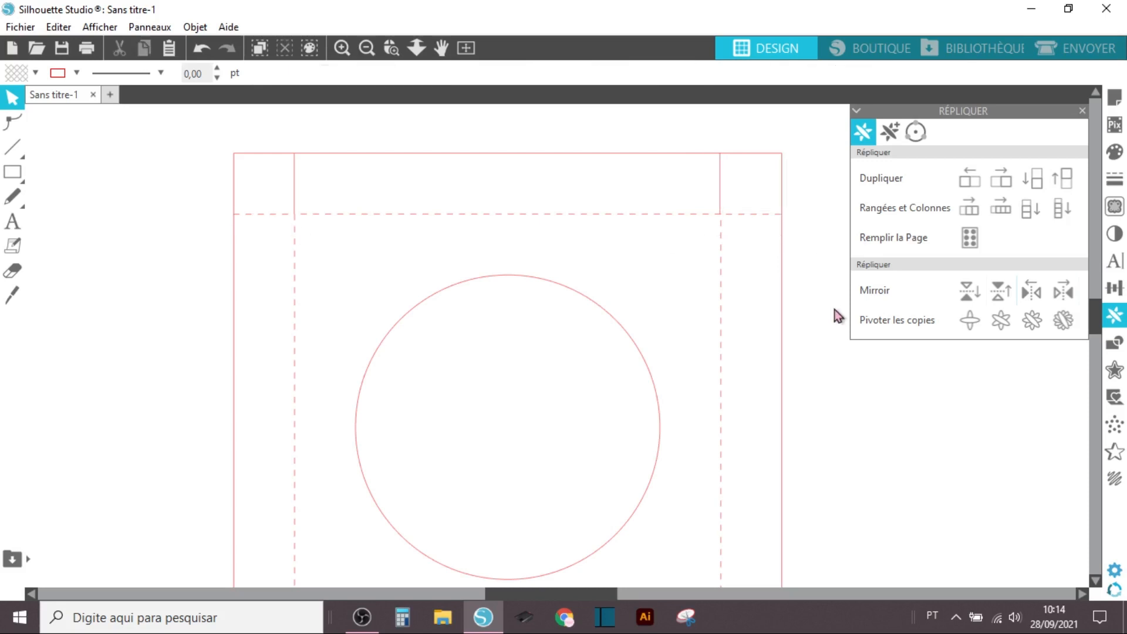
# - Mirror a copy of the four upper corner lines downward and align it with the lower corners of the two squares
pyautogui.click(735, 222)
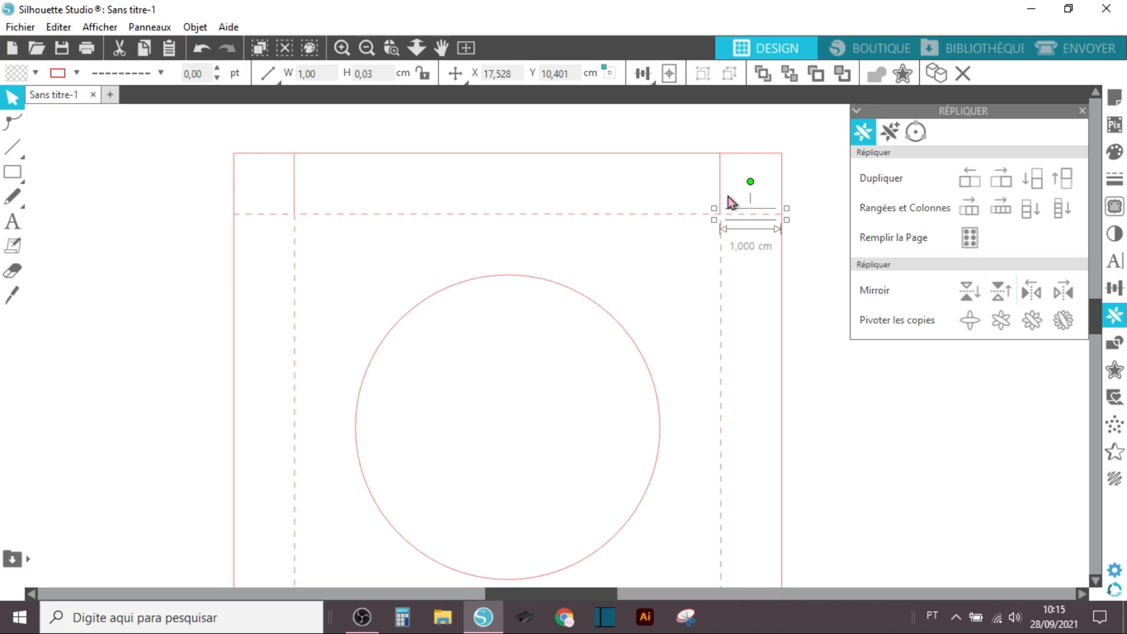
pyautogui.keyDown('shift'); pyautogui.click(294, 203); pyautogui.keyUp('shift')
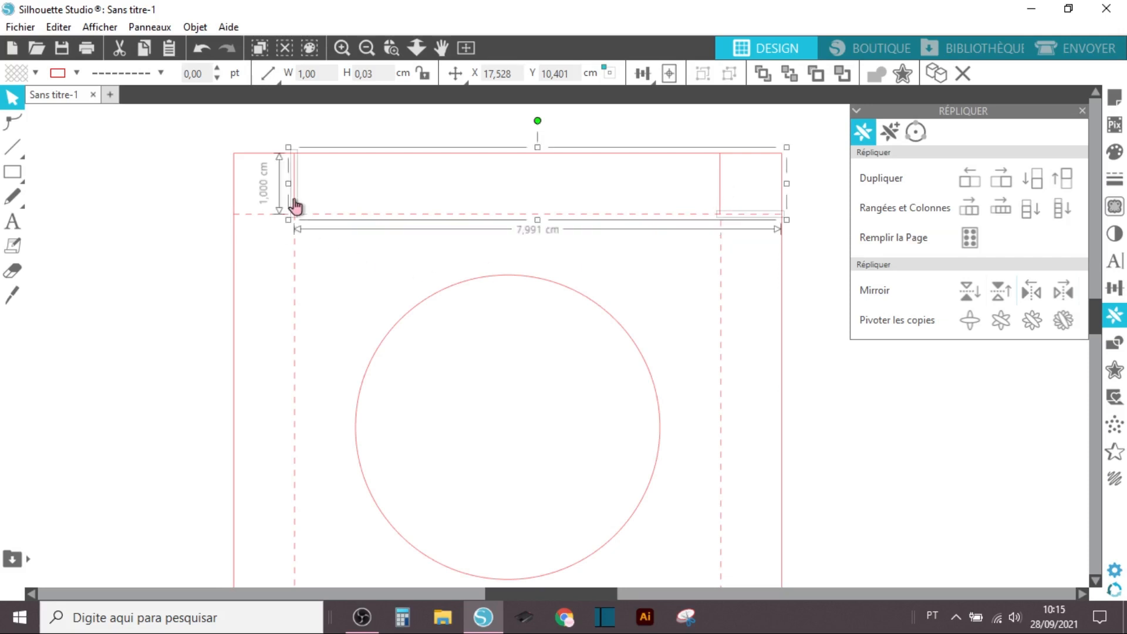
pyautogui.keyDown('shift'); pyautogui.click(258, 217); pyautogui.keyUp('shift')
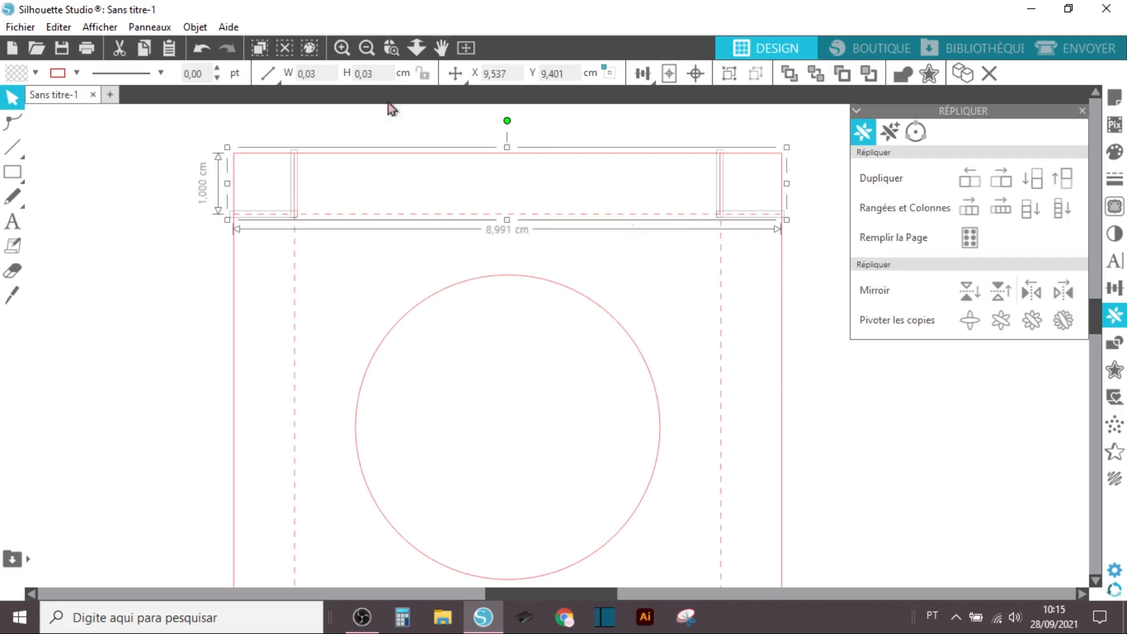
pyautogui.click(366, 48)
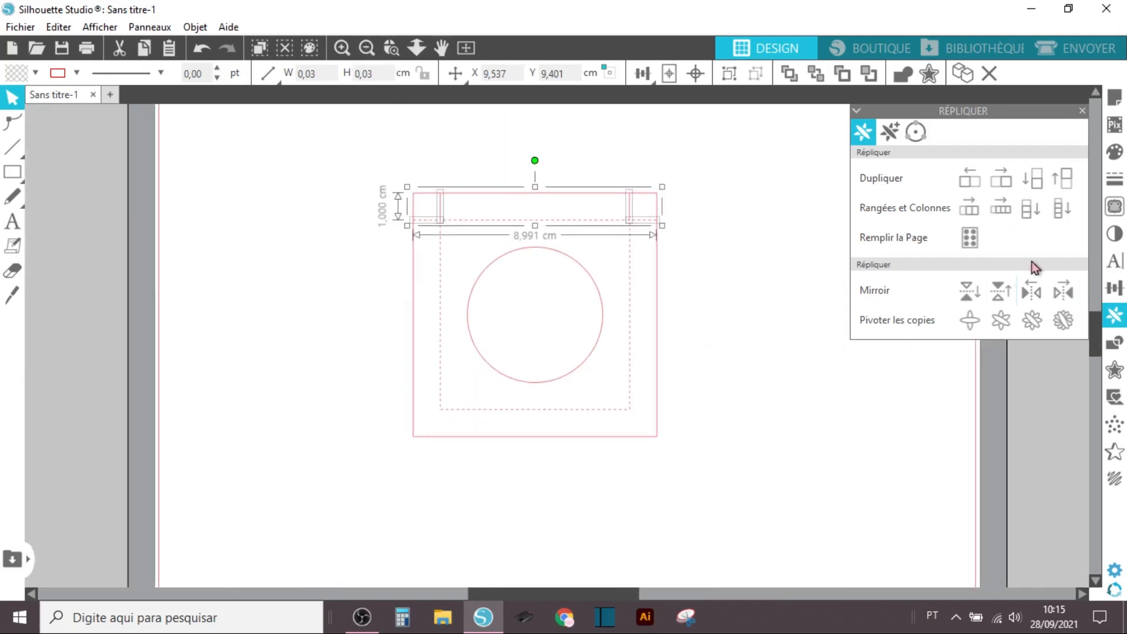
pyautogui.click(970, 297)
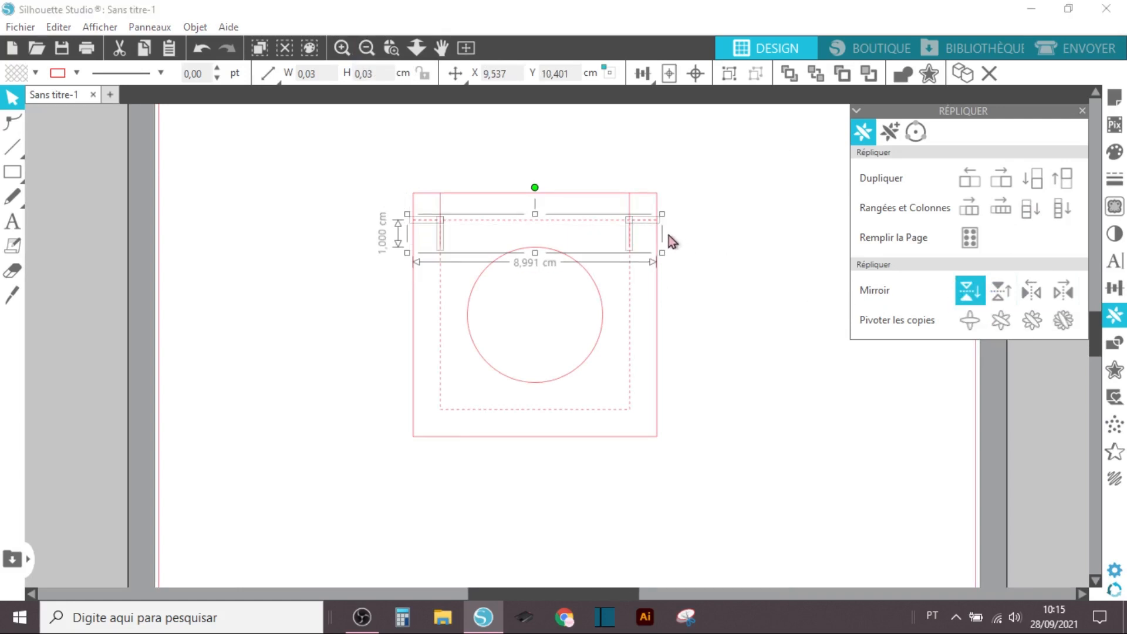
pyautogui.moveTo(655, 237); pyautogui.dragTo(663, 418)
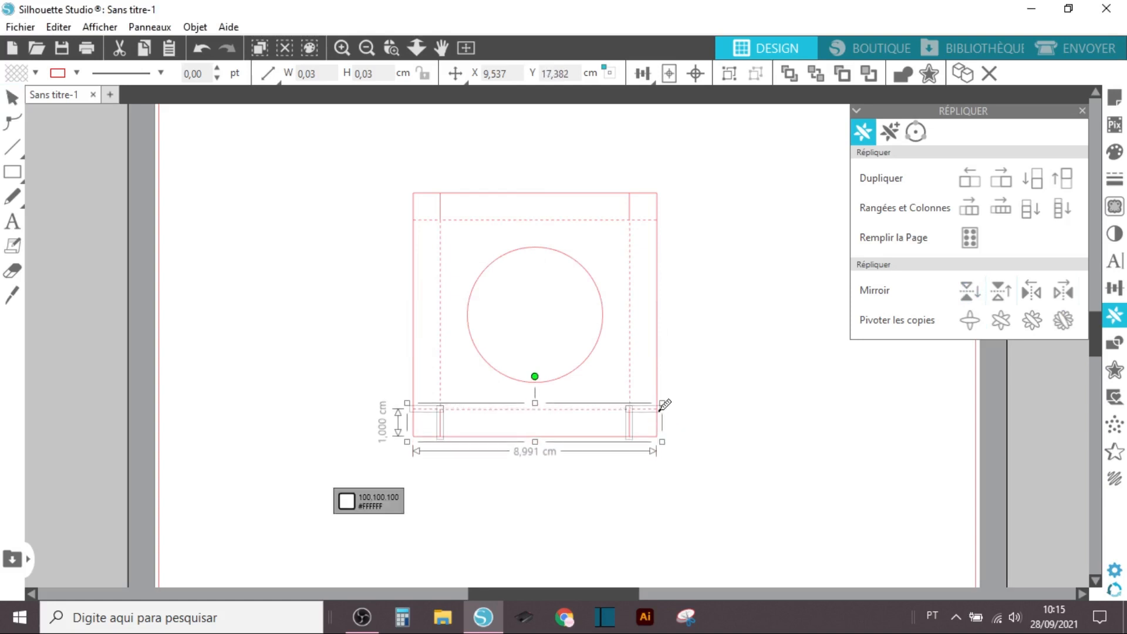
pyautogui.scroll(5, 660, 412)
pyautogui.scroll(1, 664, 405)
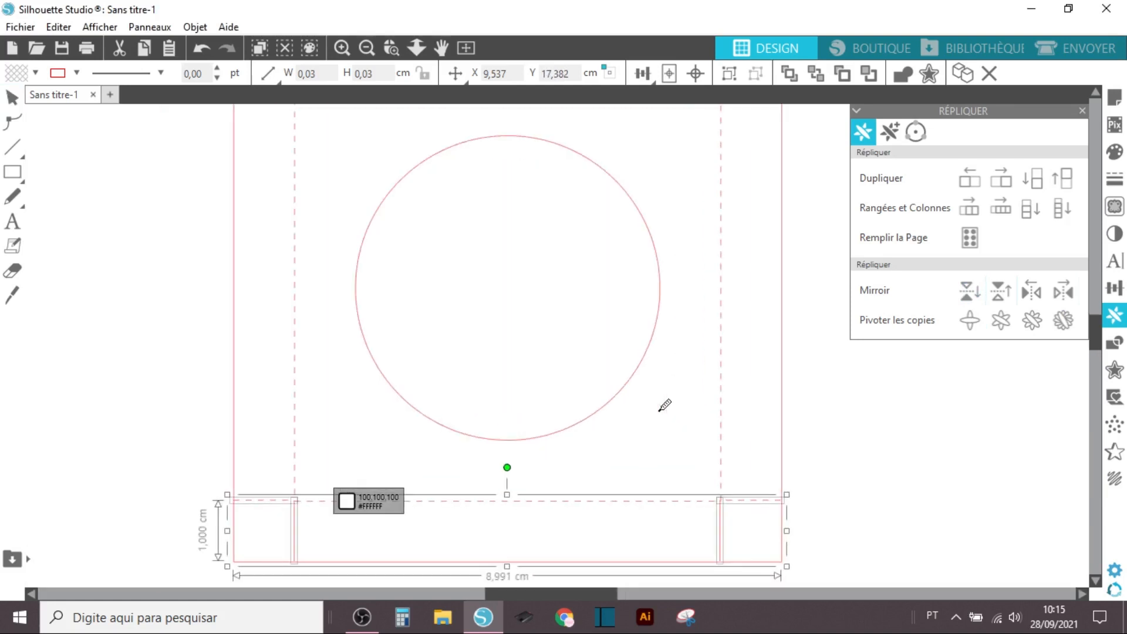
pyautogui.scroll(3, 658, 411)
pyautogui.scroll(-3, 686, 416)
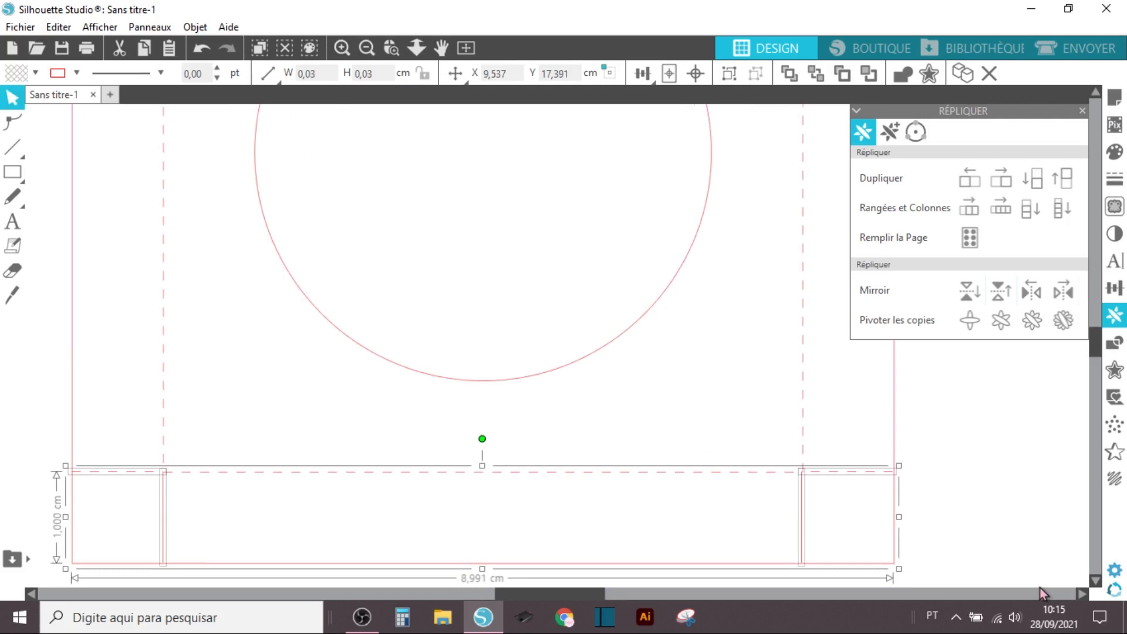
pyautogui.click(1023, 542)
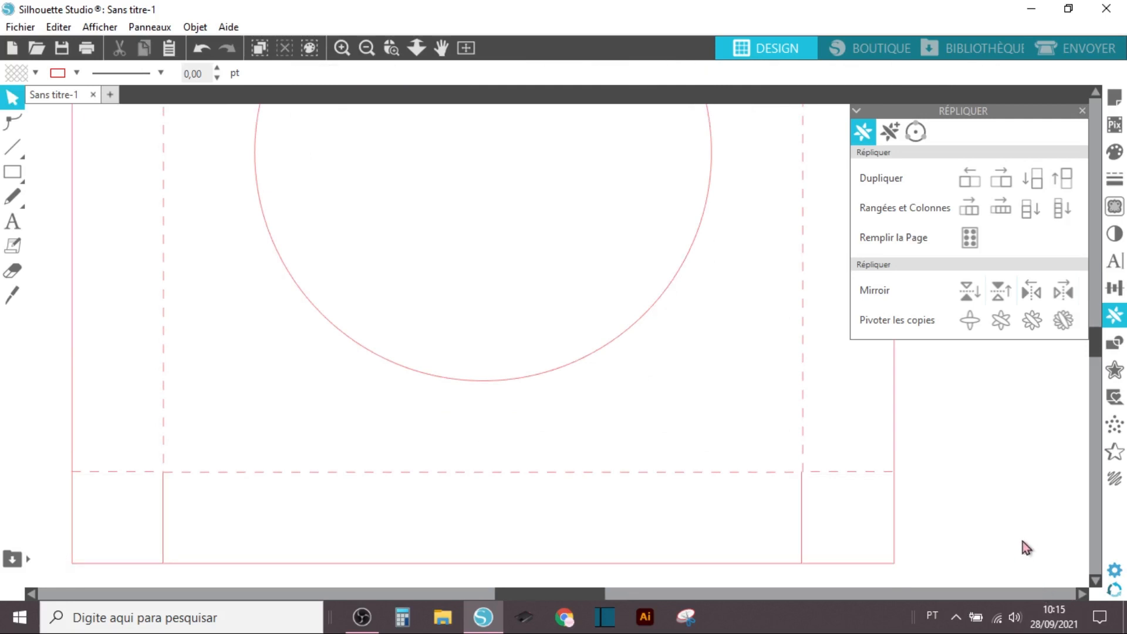
# - Nudge the vertical cut line in the lower-right corner to the right so it aligns with the dashed square's side
pyautogui.click(803, 446)
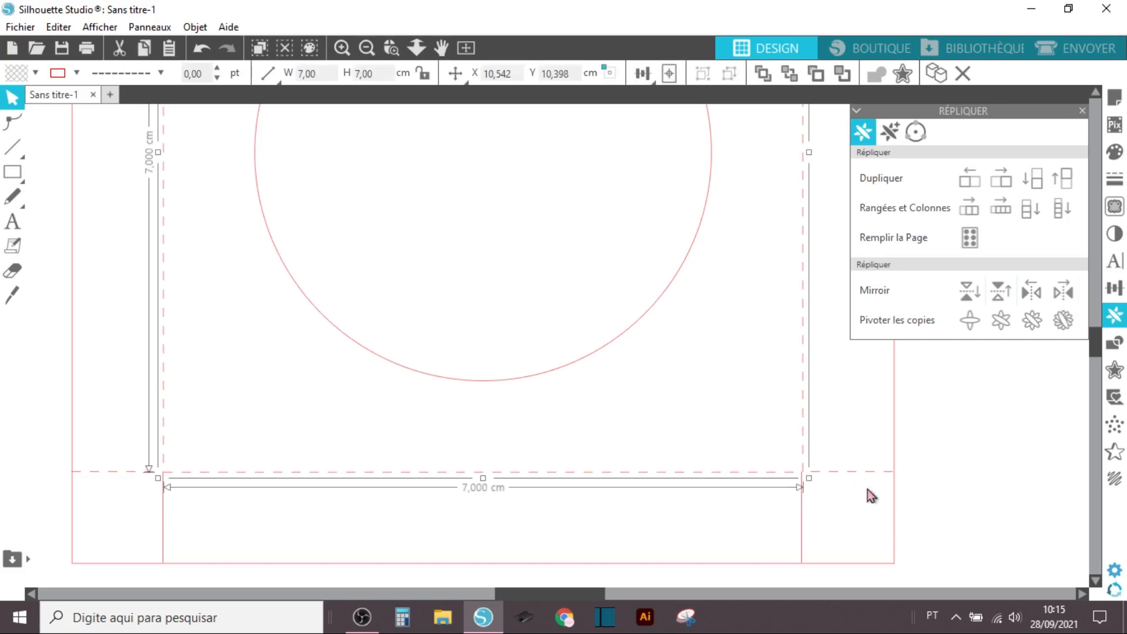
pyautogui.click(979, 528)
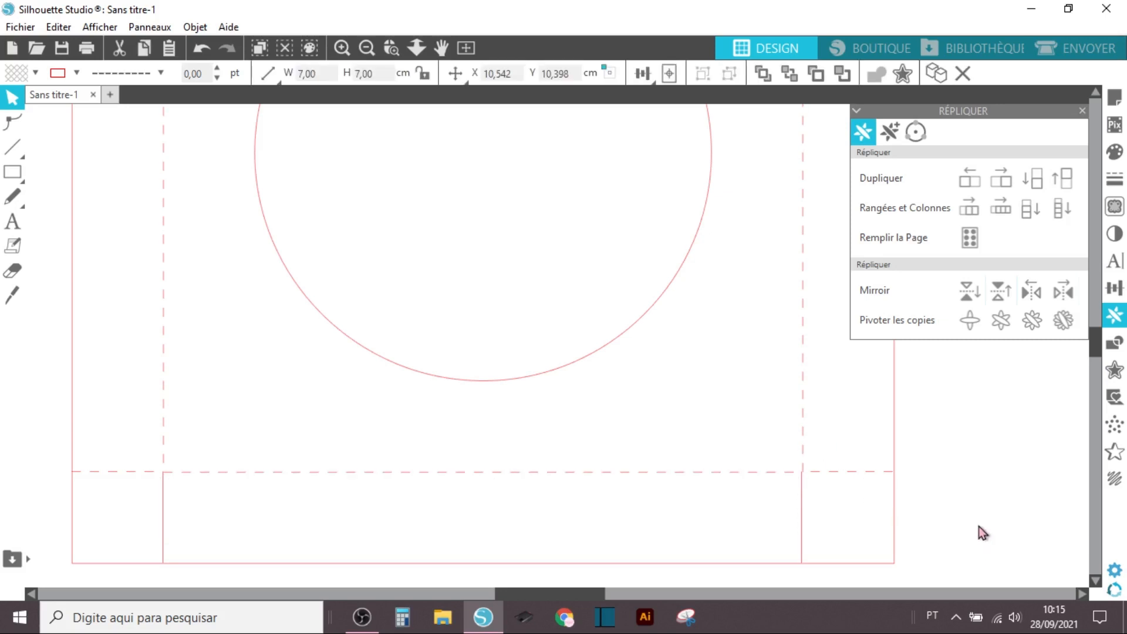
pyautogui.click(802, 495)
pyautogui.press('Right')
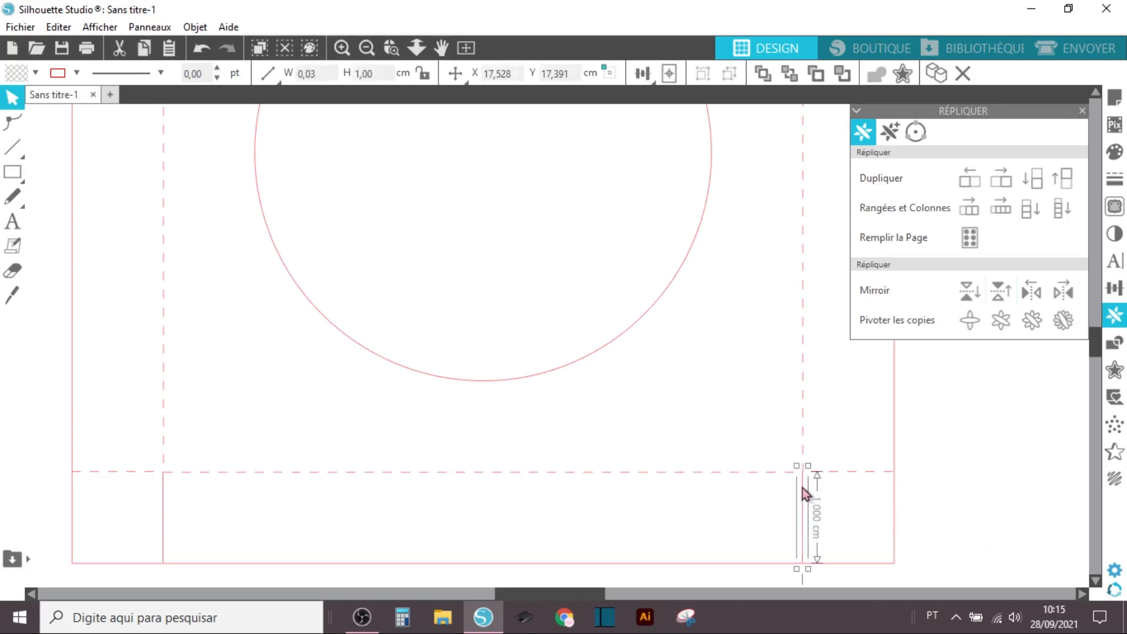
pyautogui.click(914, 523)
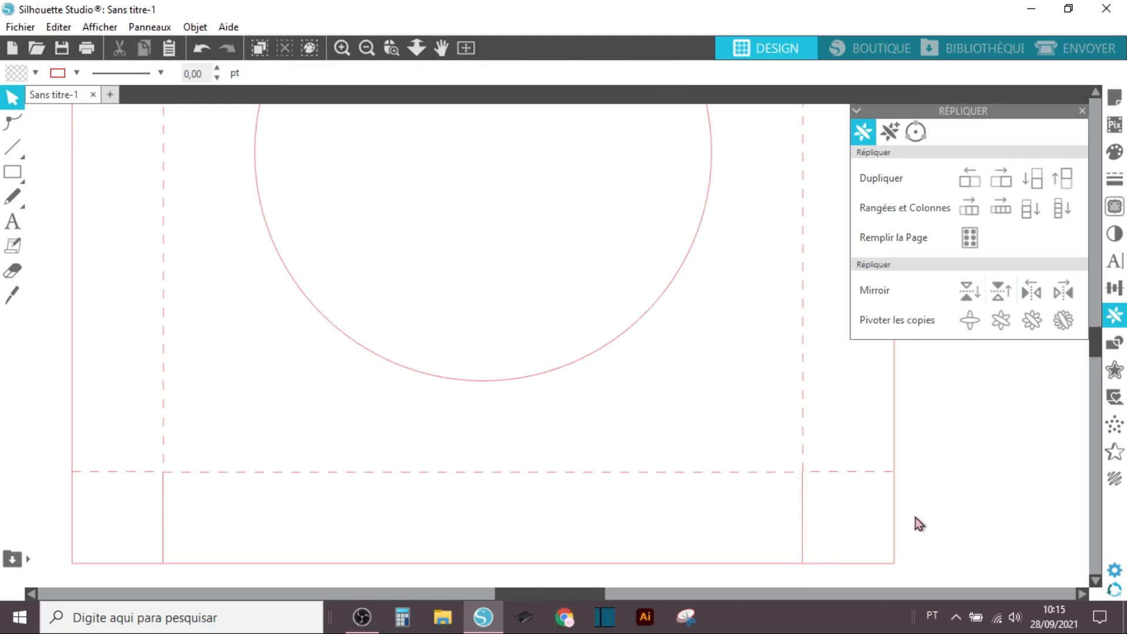
# - Group the two squares, the circle and all the corner lines into one object
pyautogui.hotkey('ctrl', '-')
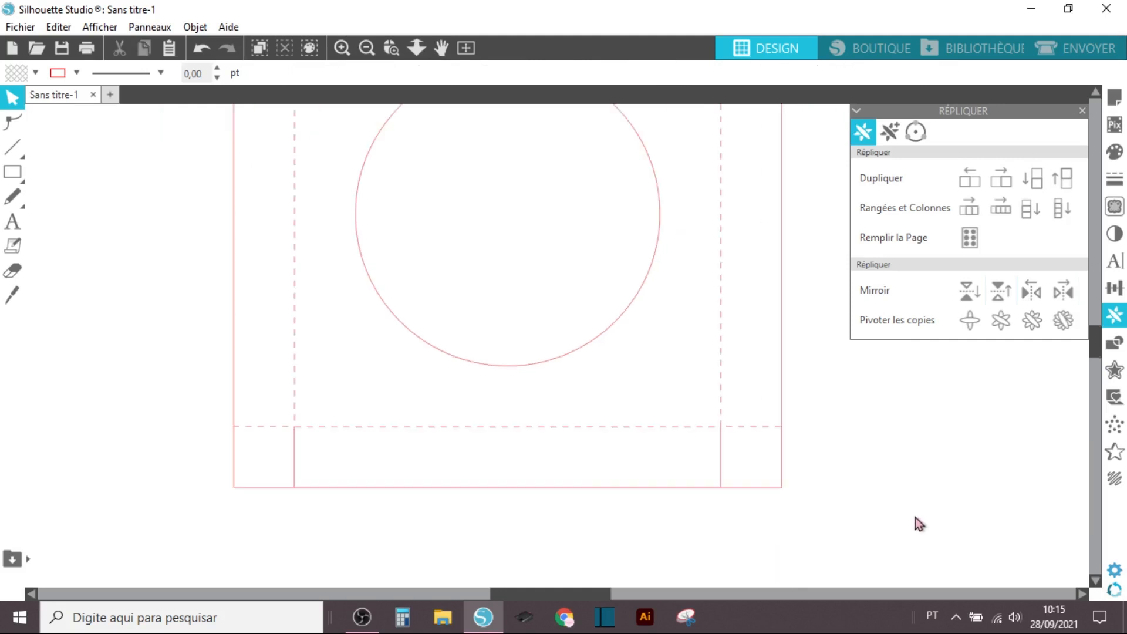
pyautogui.hotkey('ctrl', '-')
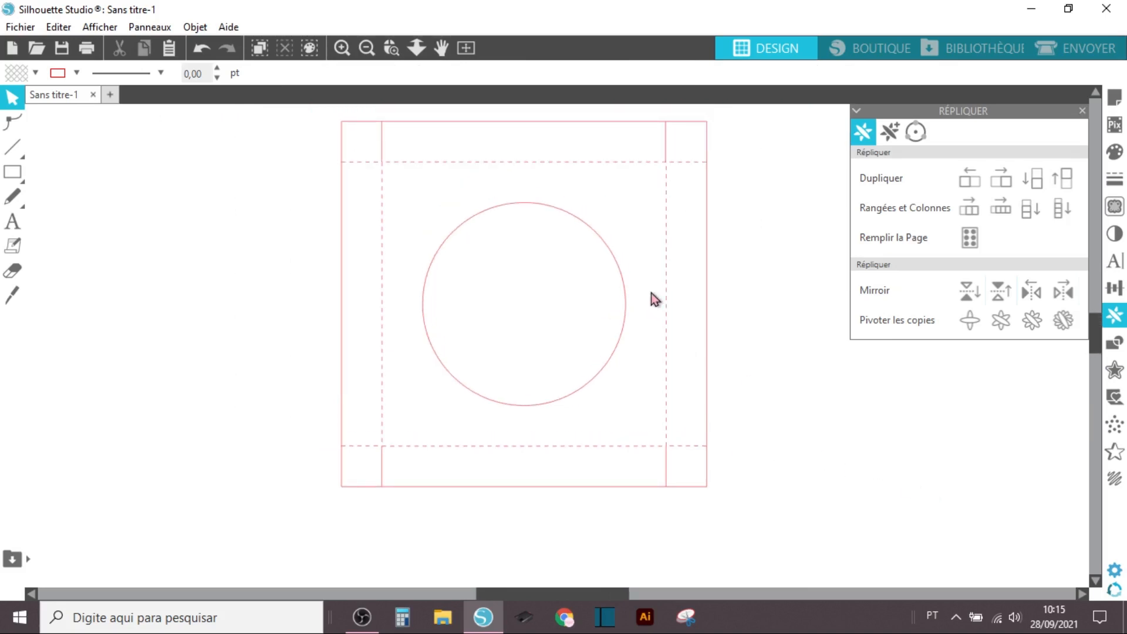
pyautogui.moveTo(740, 532); pyautogui.dragTo(451, 303)
pyautogui.rightClick(451, 303)
pyautogui.click(489, 468)
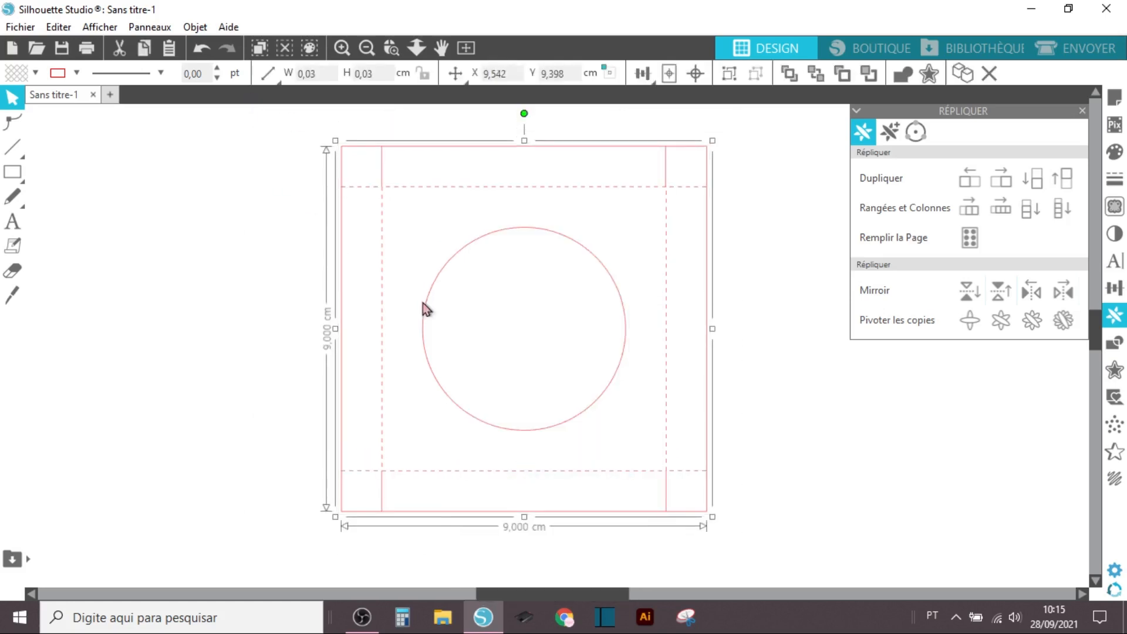
pyautogui.click(367, 50)
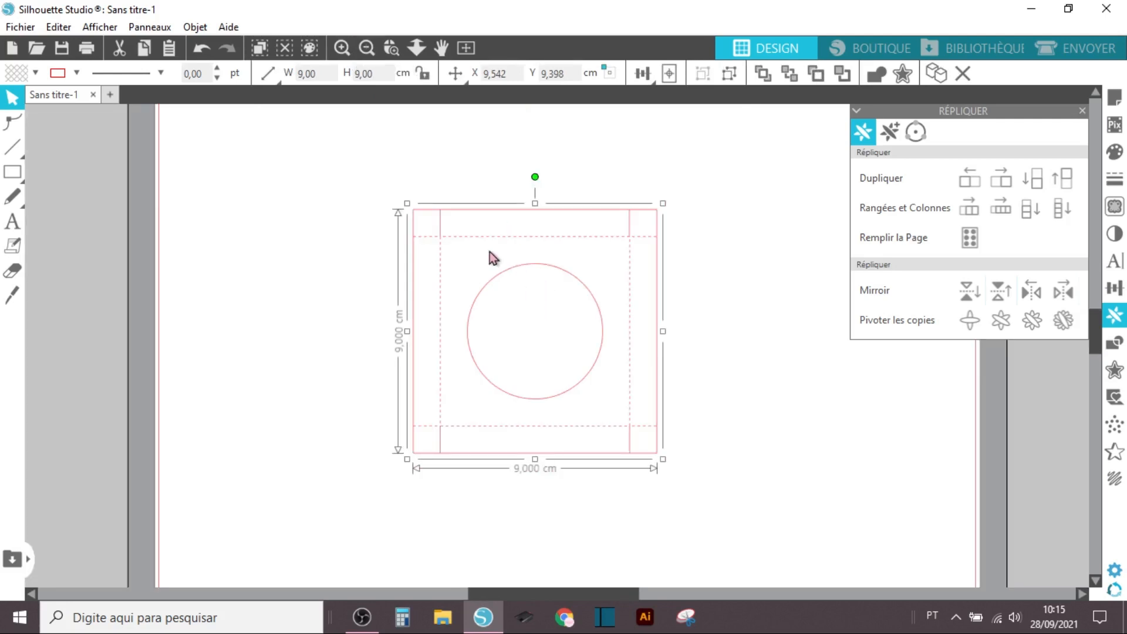
pyautogui.scroll(-2, 489, 252)
pyautogui.scroll(-1, 489, 253)
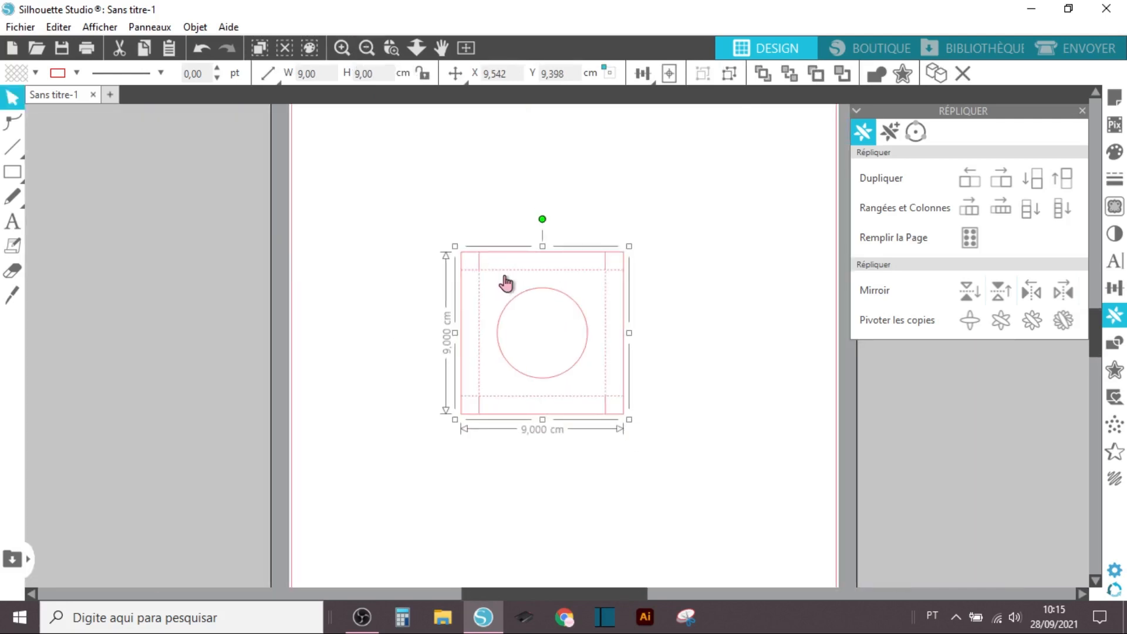
pyautogui.moveTo(489, 252); pyautogui.dragTo(743, 522)
pyautogui.hotkey('ctrl', 'z')
pyautogui.rightClick(530, 355)
pyautogui.click(578, 458)
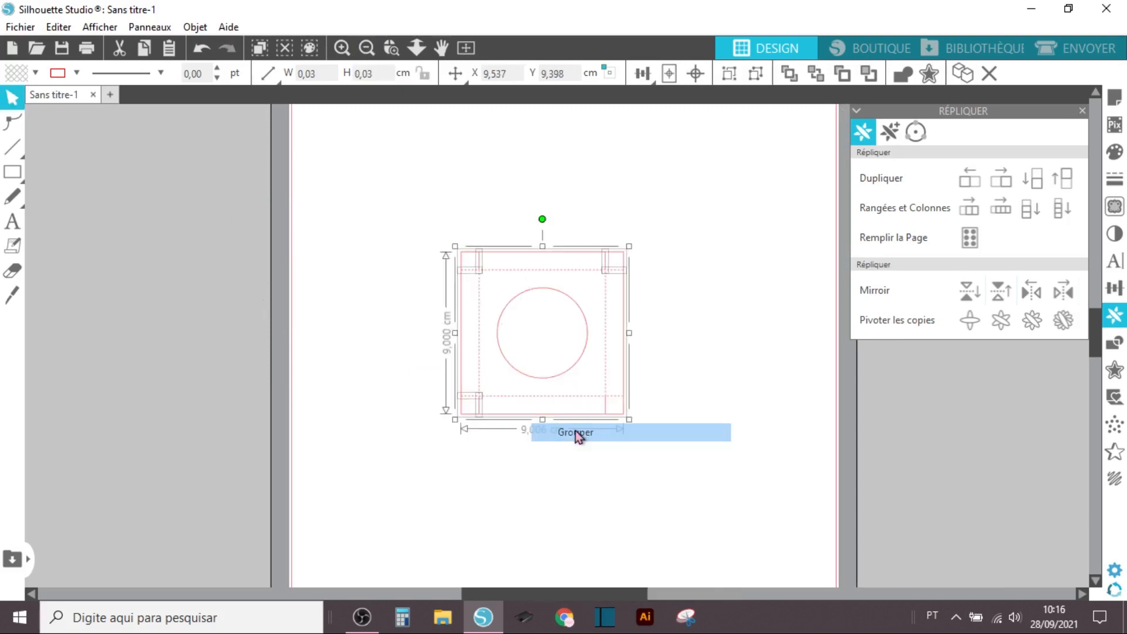
pyautogui.click(554, 387)
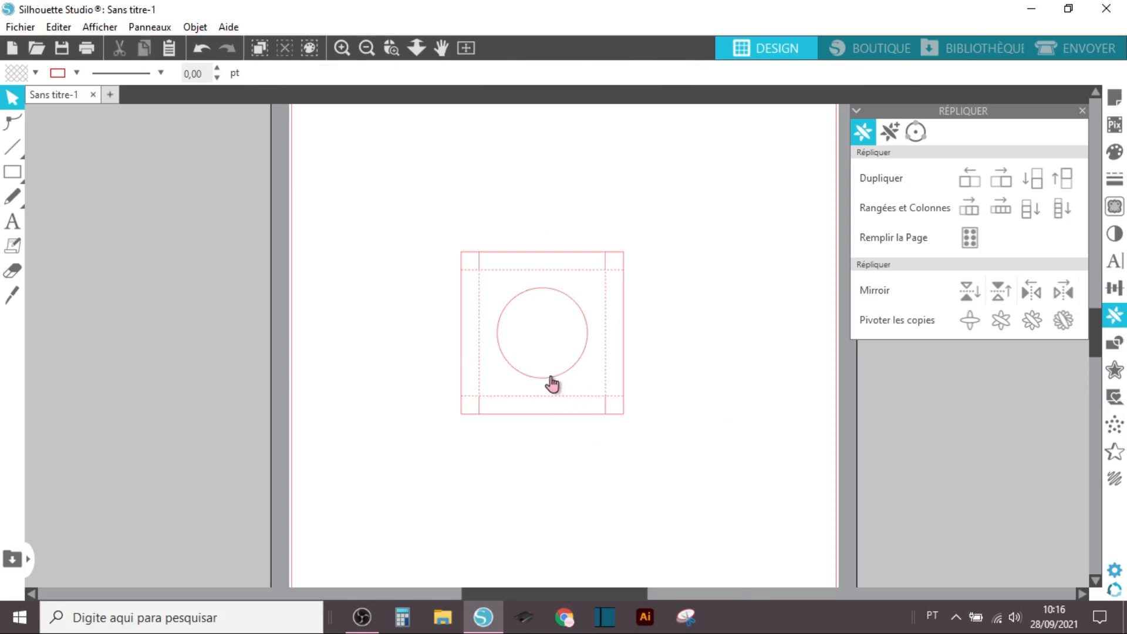
# - Try scaling the grouped template down proportionally to about 7.9 cm wide, and undo the resize
pyautogui.click(553, 297)
pyautogui.moveTo(456, 252); pyautogui.dragTo(493, 252)
pyautogui.click(199, 53)
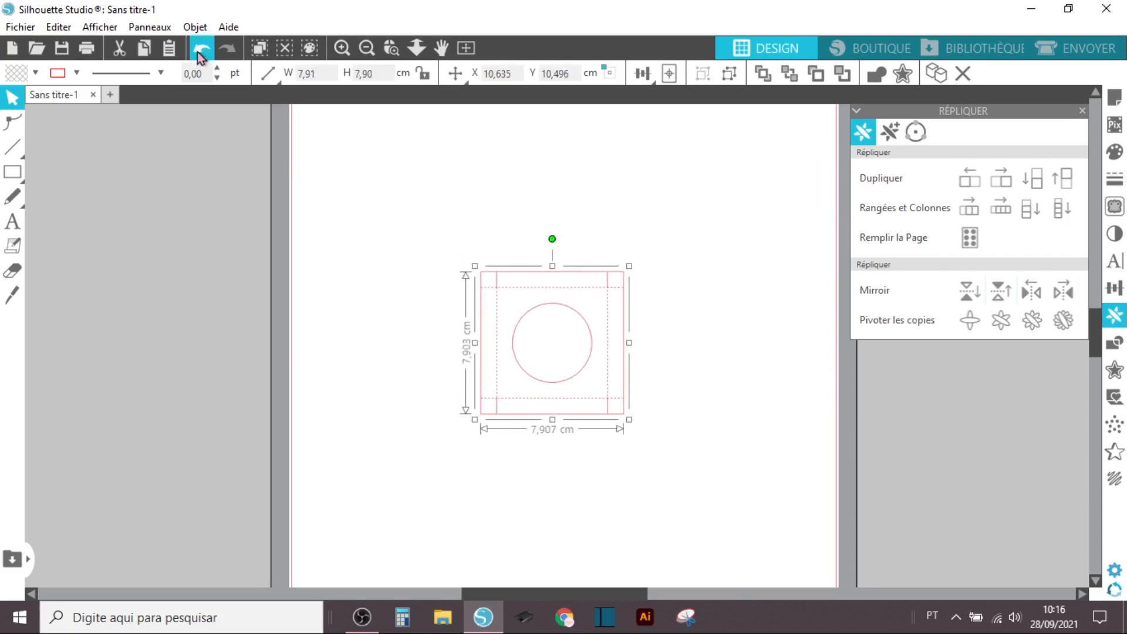
pyautogui.click(200, 54)
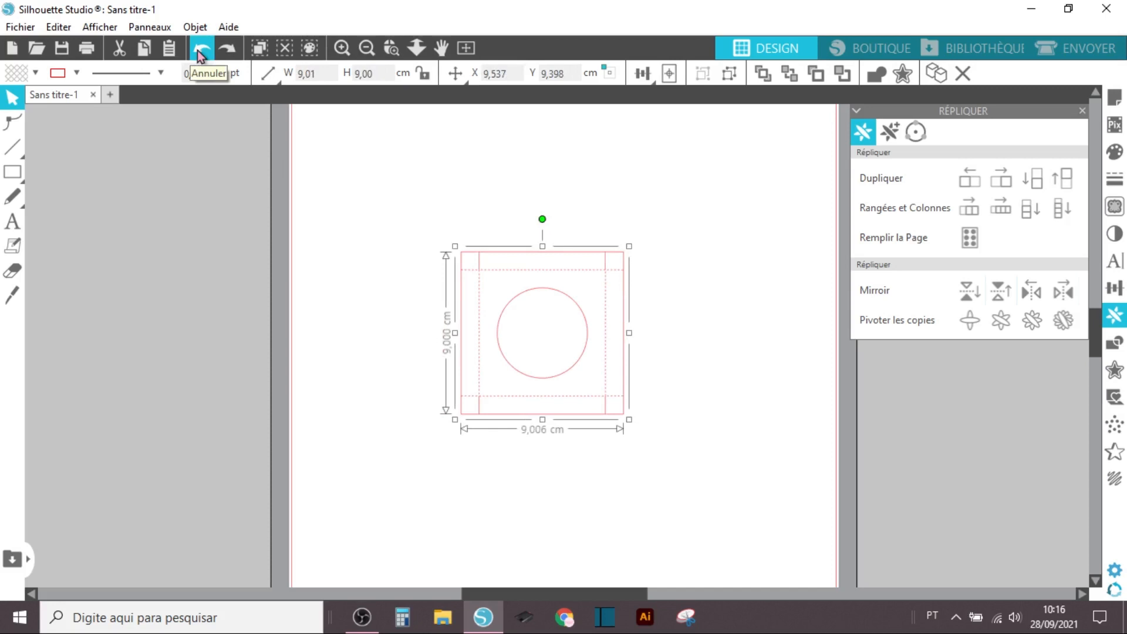
pyautogui.click(230, 236)
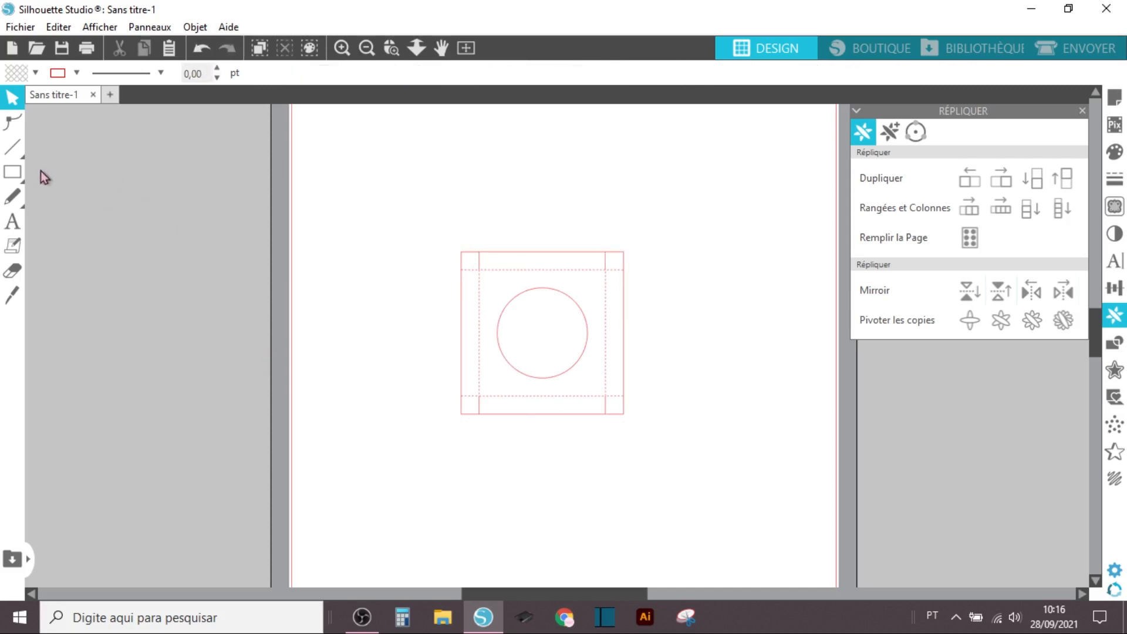
# - Draw a separate circle beside the template, over the page's left edge, and set its diameter to 7 cm
pyautogui.moveTo(15, 176)
pyautogui.click(88, 173)
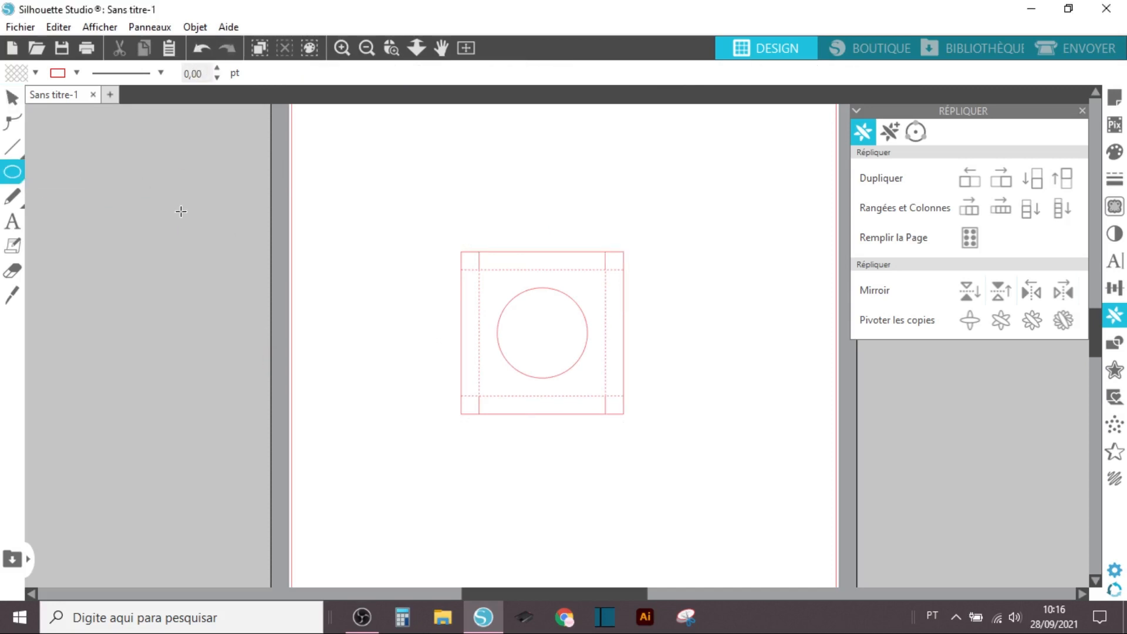
pyautogui.moveTo(209, 245); pyautogui.dragTo(321, 358)
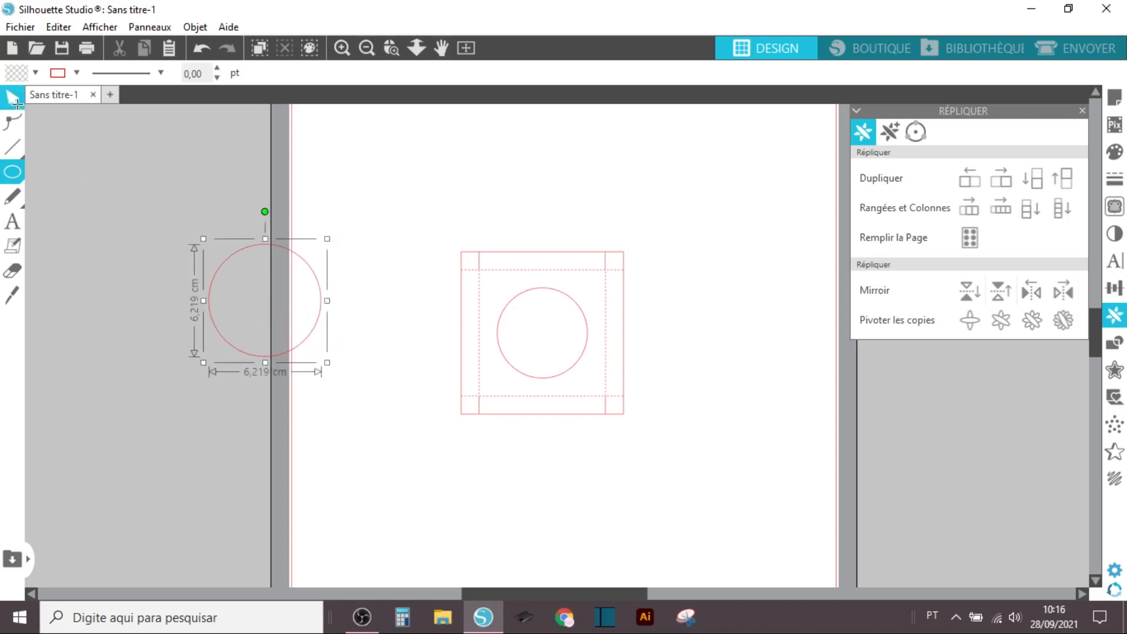
pyautogui.click(18, 104)
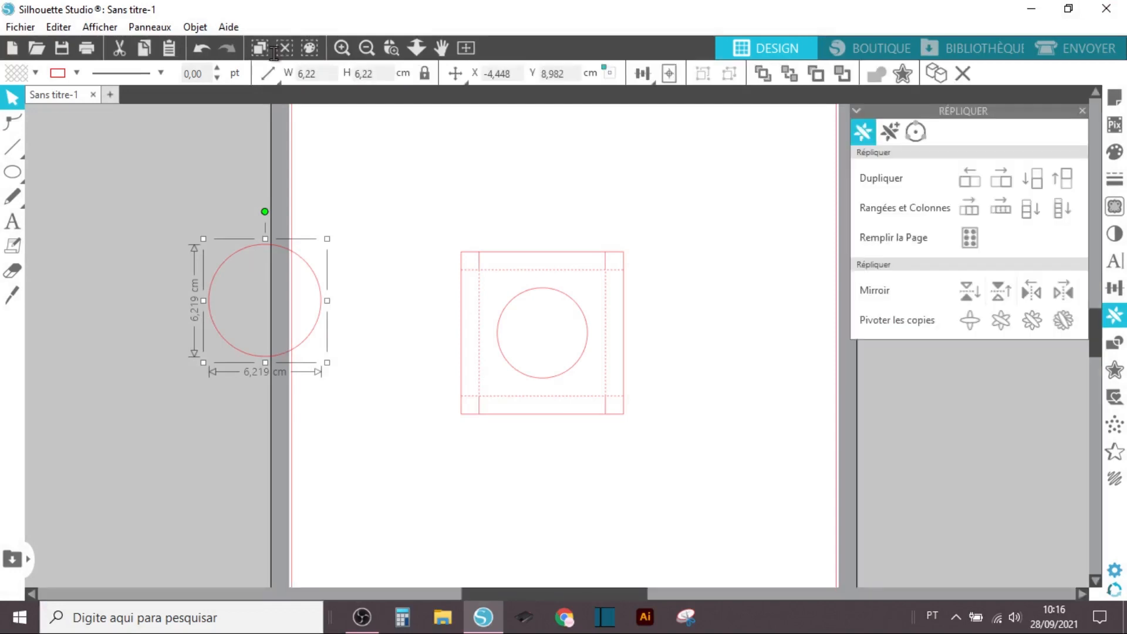
pyautogui.write('7')
pyautogui.press('Return')
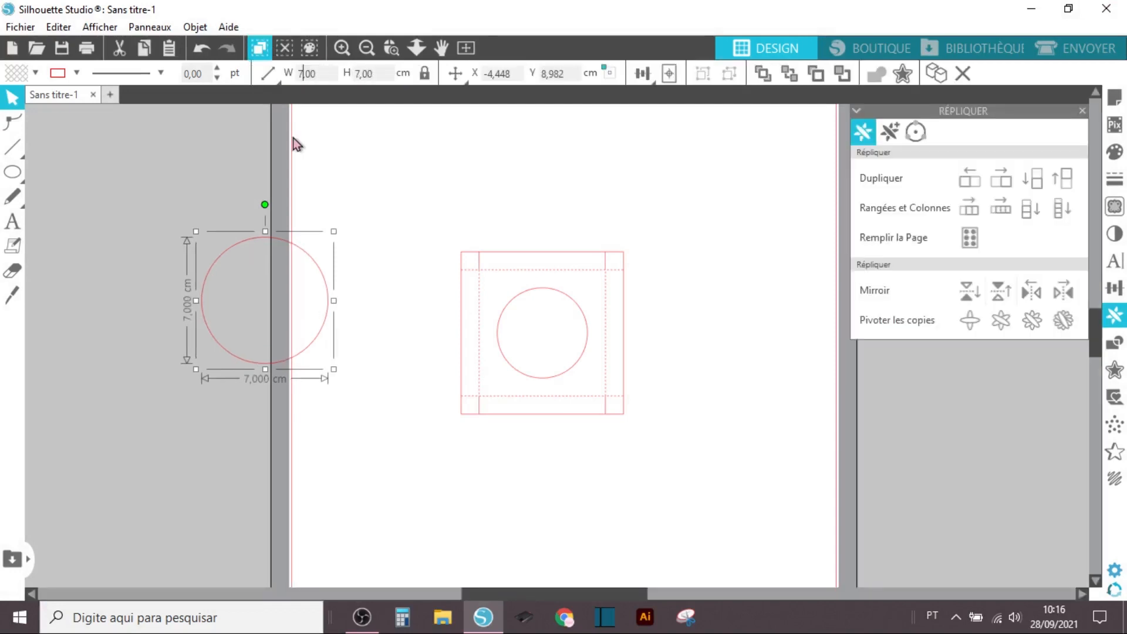
# - Place the grouped template over the 7 cm reference circle and enlarge it proportionally to about 12.7 cm wide
pyautogui.moveTo(427, 189); pyautogui.dragTo(741, 538)
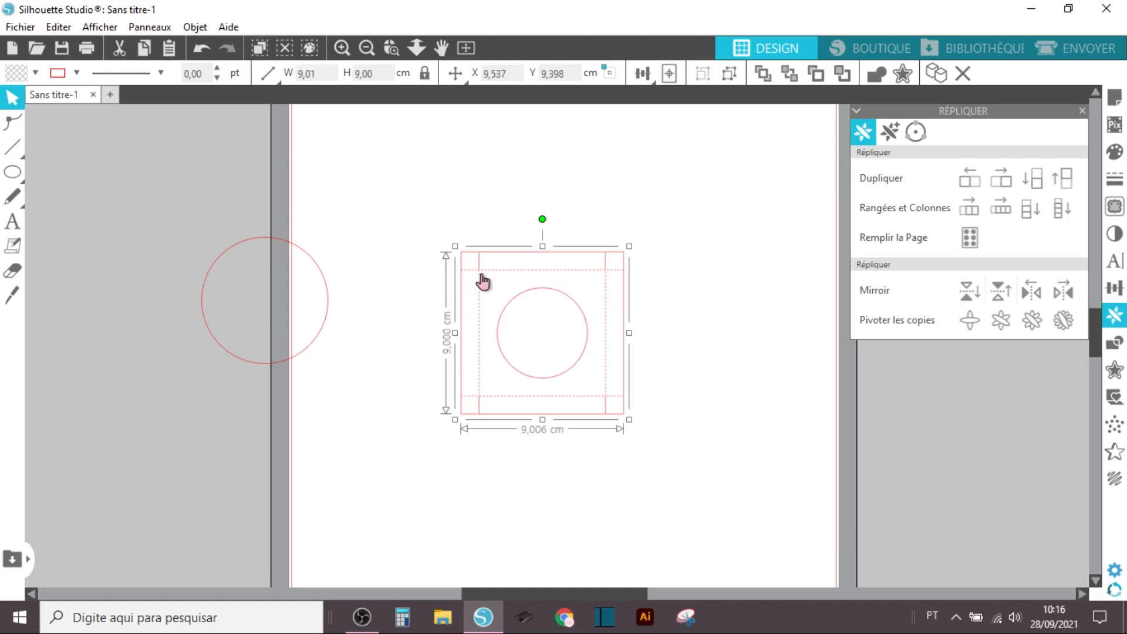
pyautogui.moveTo(629, 246); pyautogui.dragTo(688, 198)
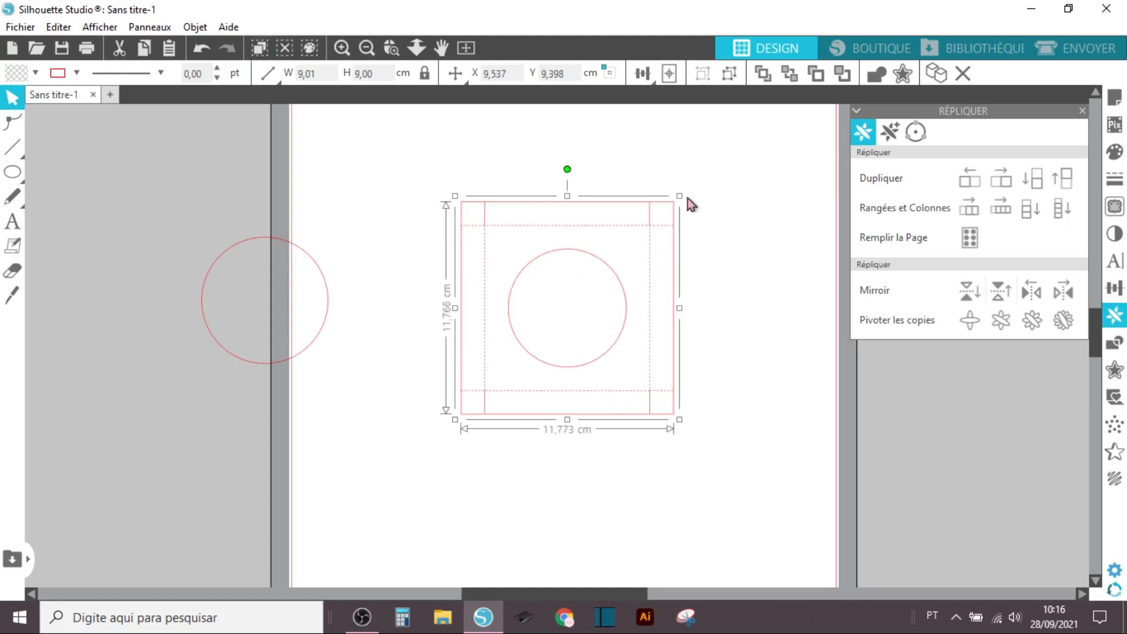
pyautogui.moveTo(598, 256); pyautogui.dragTo(294, 247)
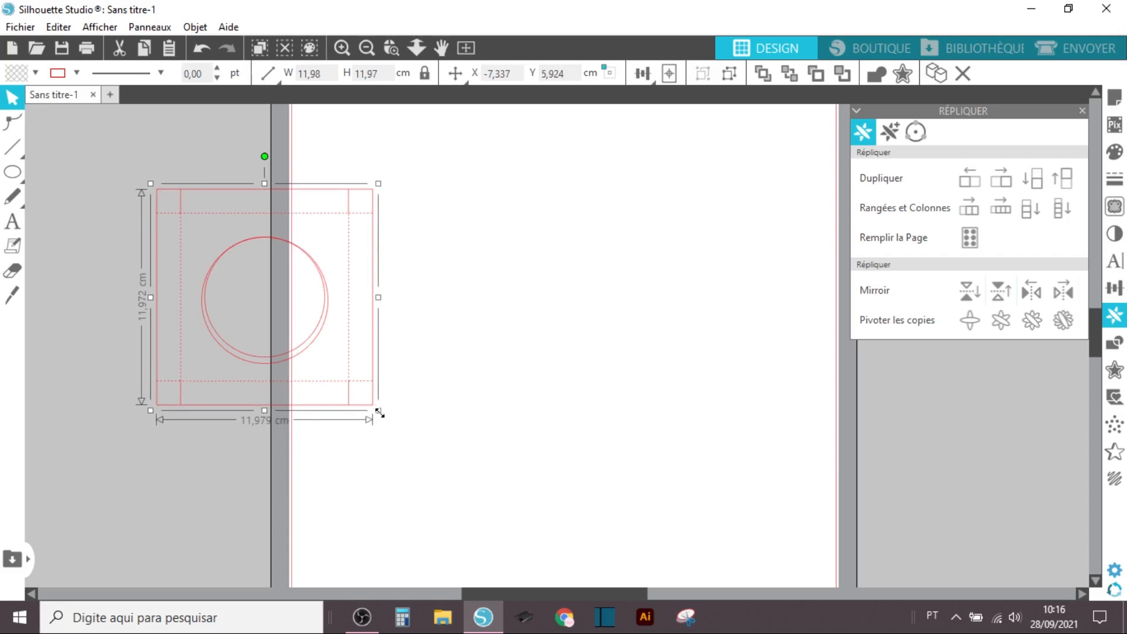
pyautogui.moveTo(381, 415); pyautogui.dragTo(389, 423)
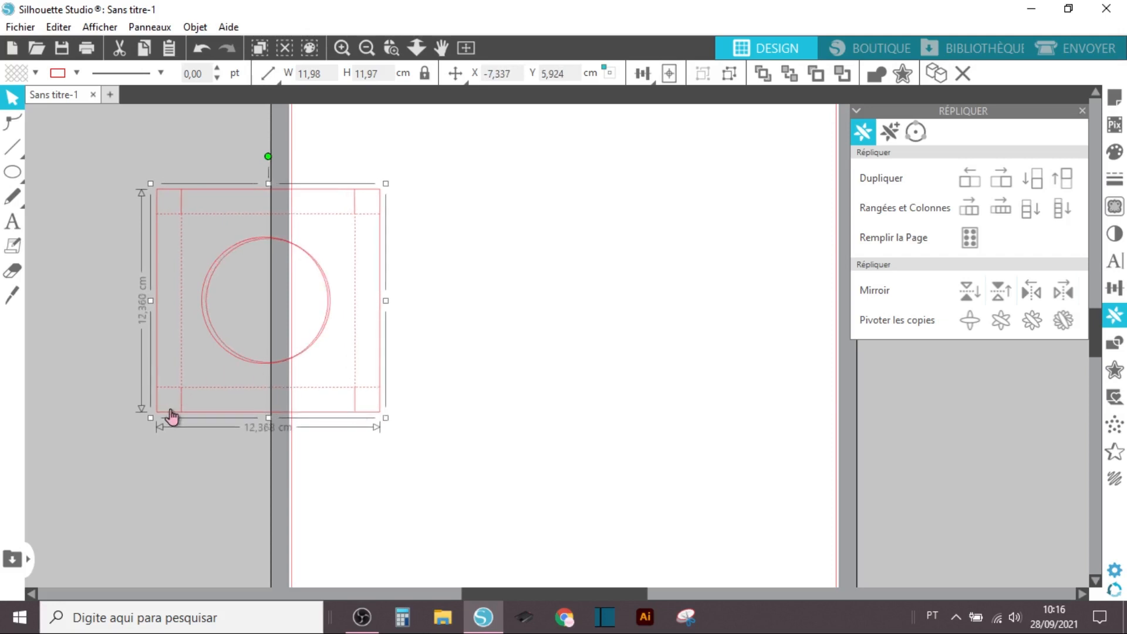
pyautogui.moveTo(182, 416); pyautogui.dragTo(177, 415)
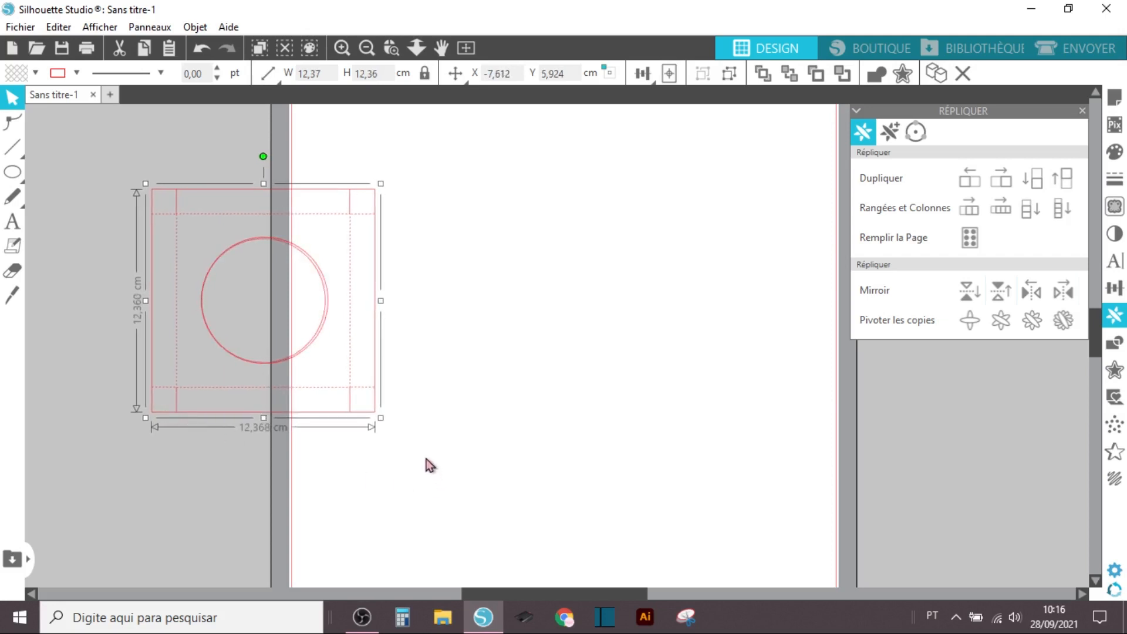
pyautogui.moveTo(382, 418); pyautogui.dragTo(388, 423)
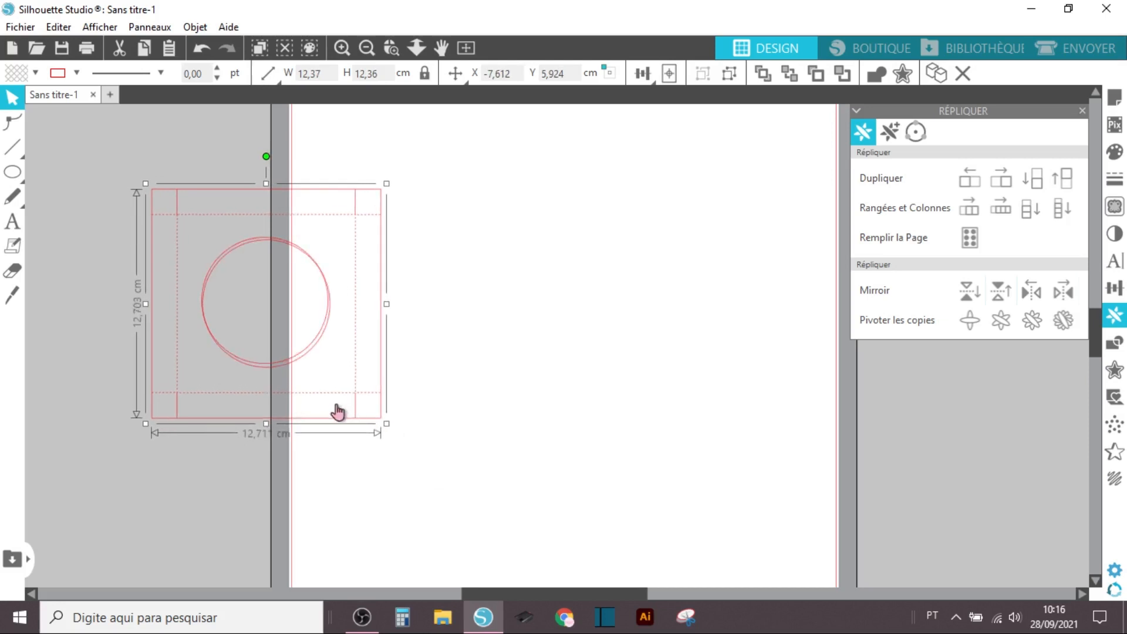
# - Nudge the enlarged template up and left so that its inner circle coincides with the 7 cm reference circle
pyautogui.press('Up')
pyautogui.press('Up')
pyautogui.press('Up')
pyautogui.press('Up')
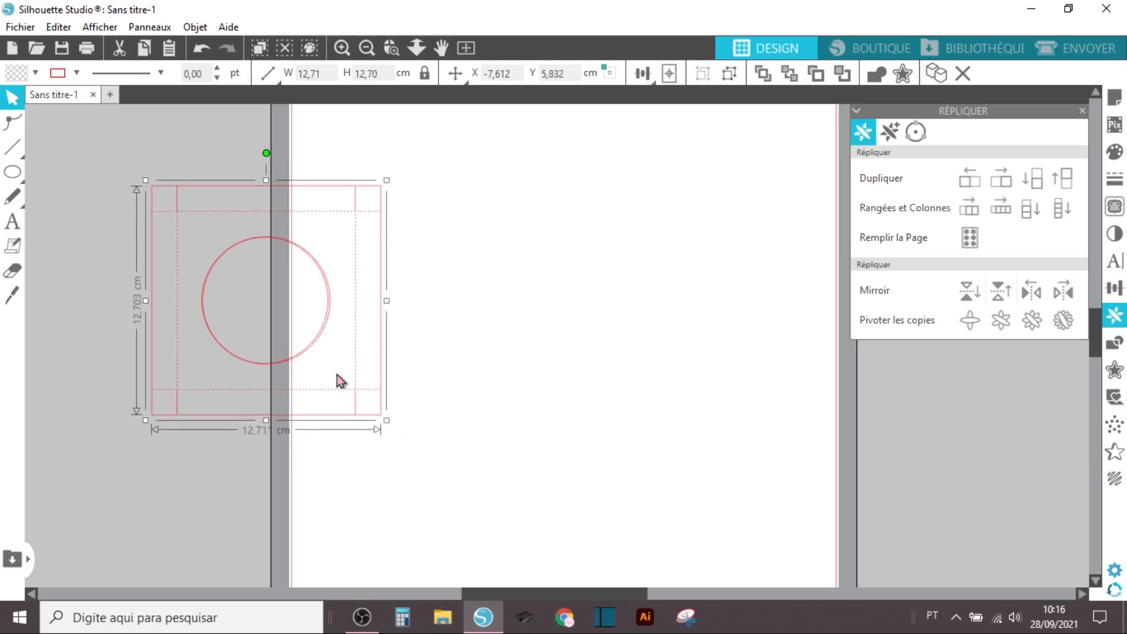
pyautogui.press('Left')
pyautogui.press('Left')
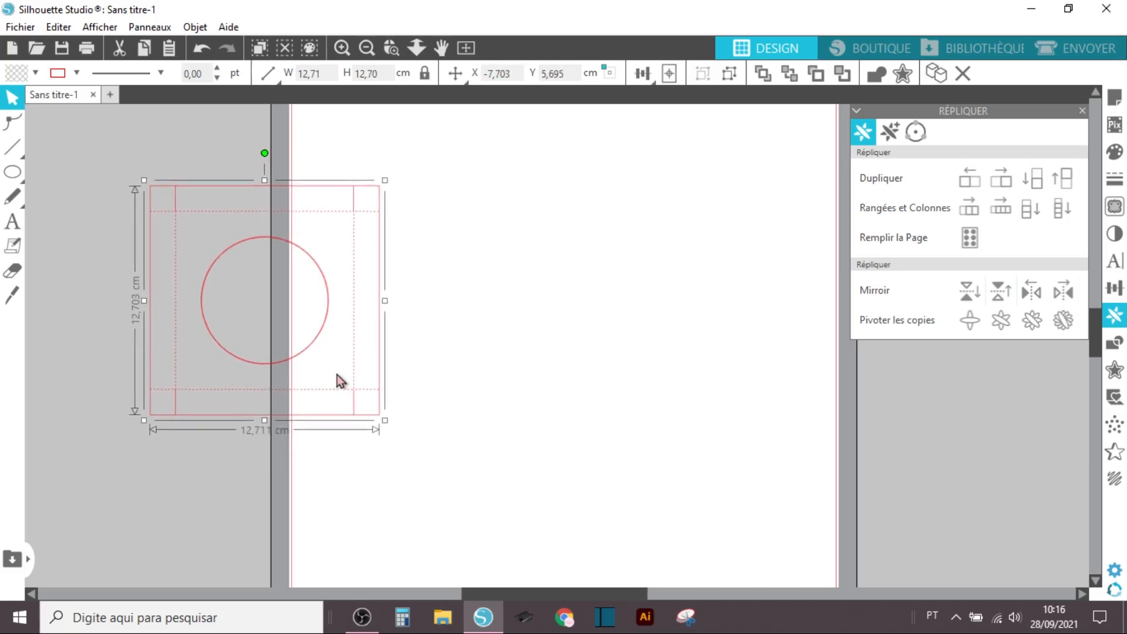
# - Move the enlarged template back onto the middle of the page and select the reference circle beside it
pyautogui.moveTo(338, 393); pyautogui.dragTo(674, 441)
pyautogui.click(298, 421)
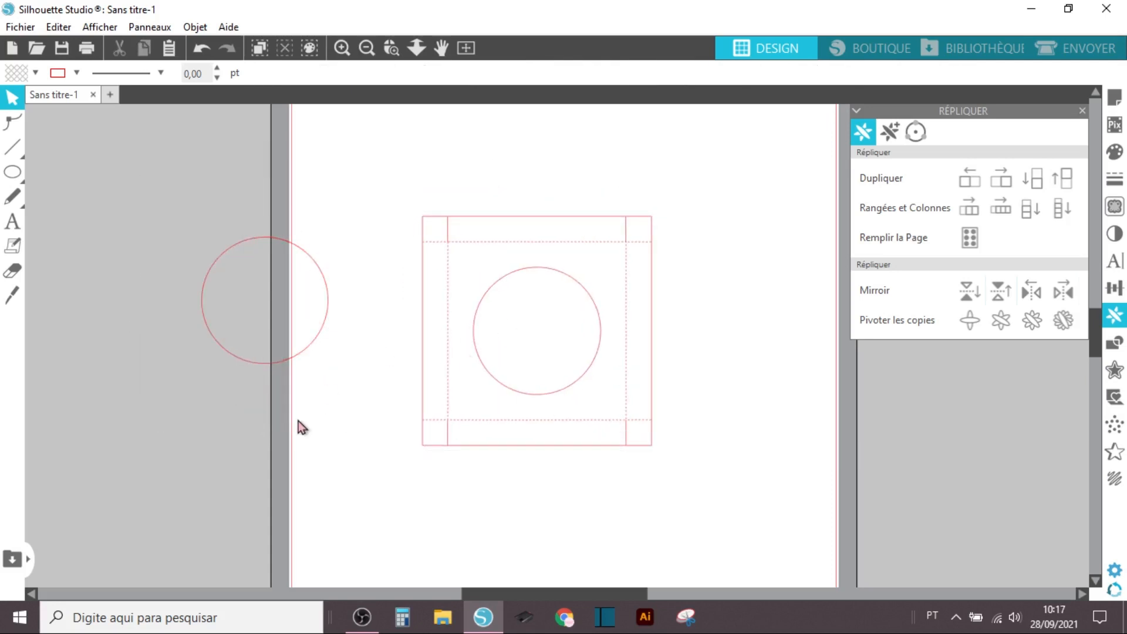
pyautogui.moveTo(315, 417); pyautogui.dragTo(285, 319)
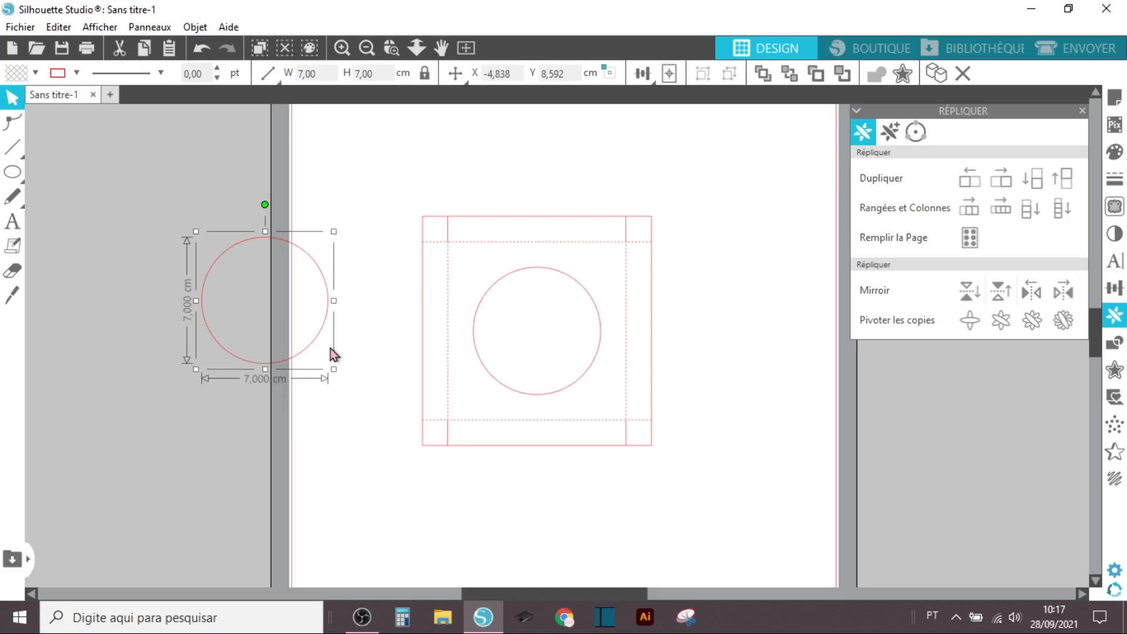
# - Undo all the template's moves, nudges and enlargements, back to its original size and position on the page
pyautogui.press('i')
pyautogui.hotkey('ctrl', 'z')
pyautogui.hotkey('ctrl', 'z')
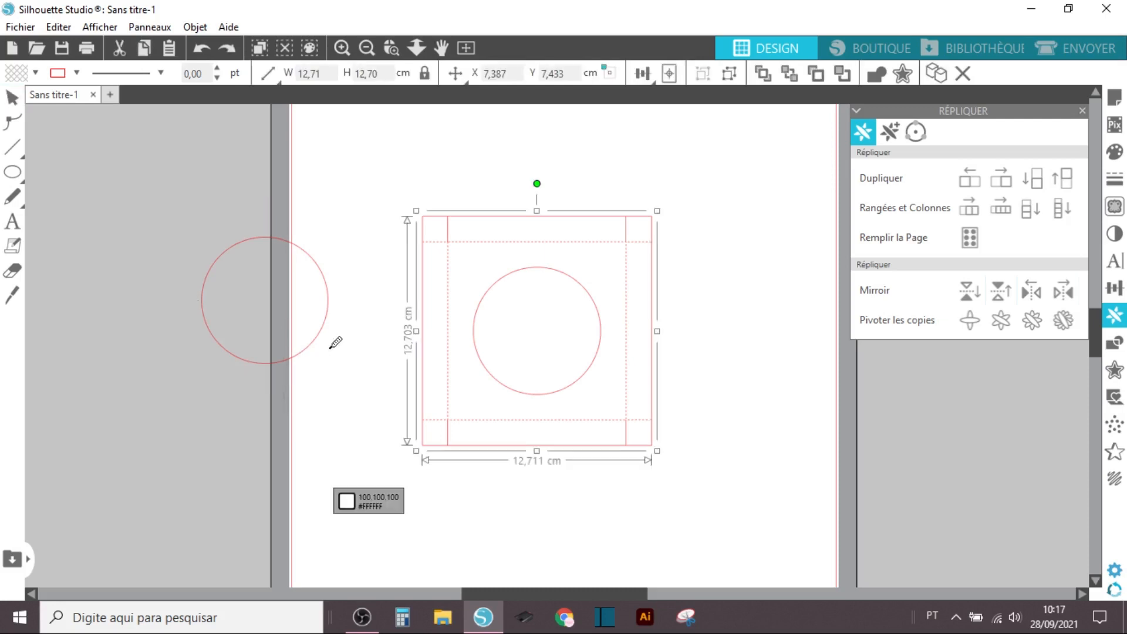
pyautogui.hotkey('ctrl', 'z')
pyautogui.press('Right')
pyautogui.press('Right')
pyautogui.press('Down')
pyautogui.press('Down')
pyautogui.press('Down')
pyautogui.press('Down')
pyautogui.press('Down')
pyautogui.moveTo(386, 423); pyautogui.dragTo(666, 399)
pyautogui.press('Right')
pyautogui.press('Right')
pyautogui.press('Right')
pyautogui.press('Right')
pyautogui.press('Right')
pyautogui.press('Right')
pyautogui.moveTo(682, 193); pyautogui.dragTo(629, 247)
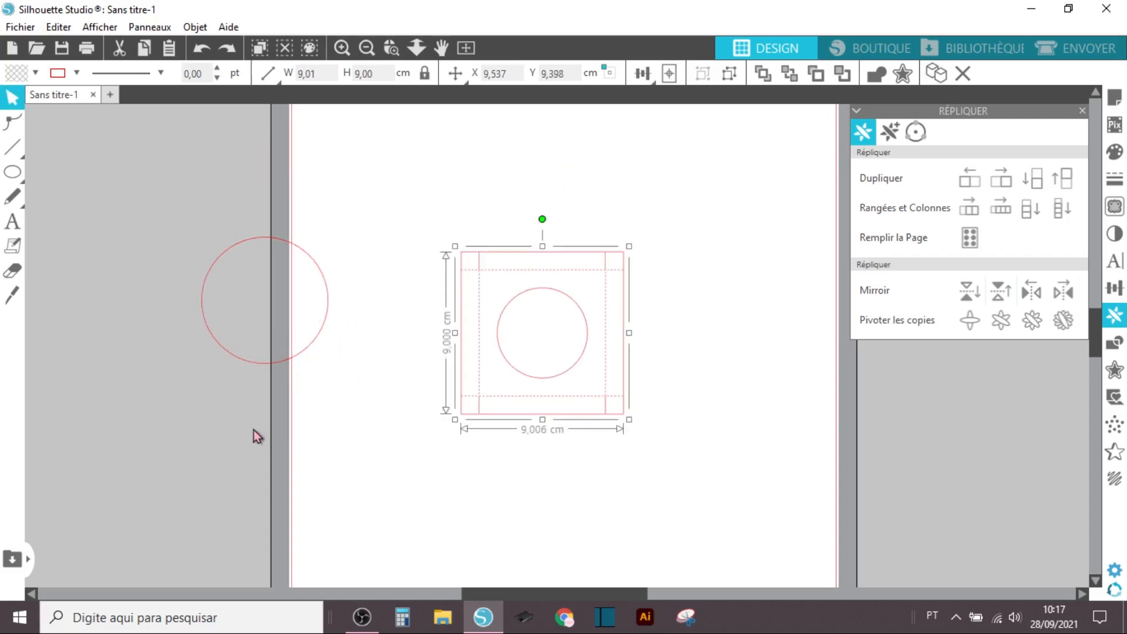
# - Delete the 7 cm reference circle beside the template
pyautogui.click(276, 320)
pyautogui.press('Delete')
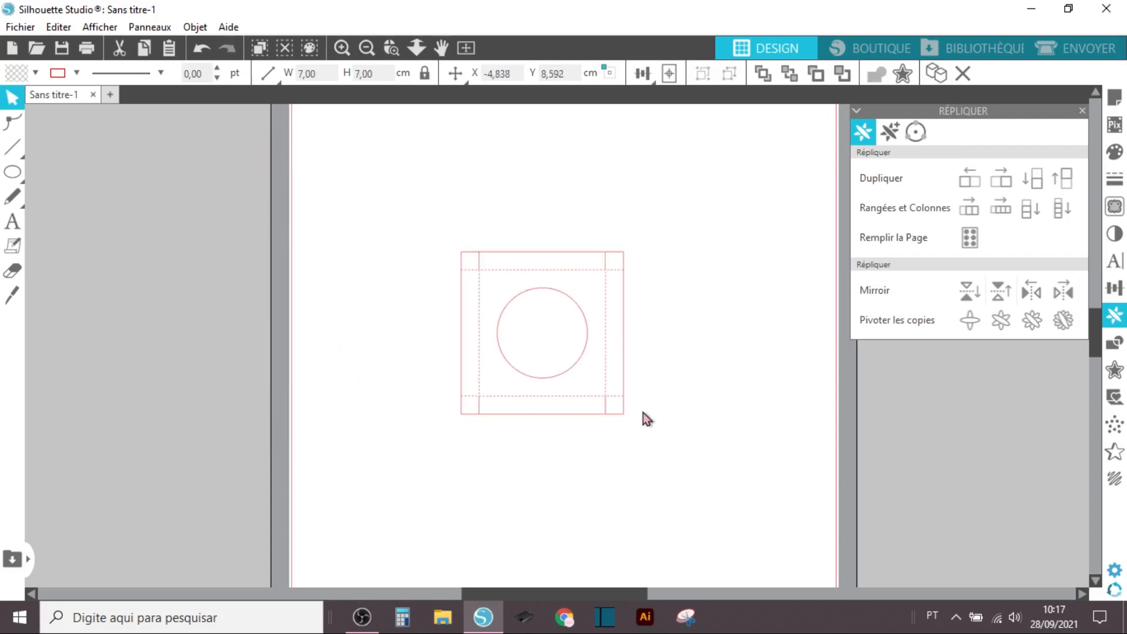
# - Ungroup the template and its nested group completely, and regroup the squares, circle and corner lines as one object
pyautogui.click(571, 376)
pyautogui.rightClick(573, 377)
pyautogui.click(630, 455)
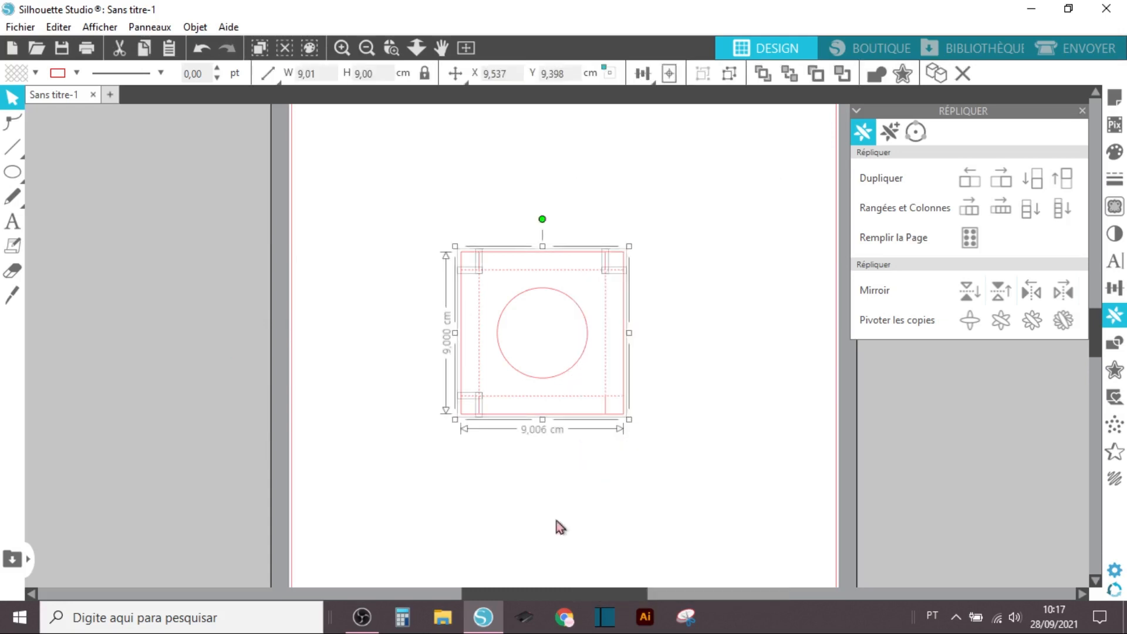
pyautogui.click(607, 479)
pyautogui.click(555, 290)
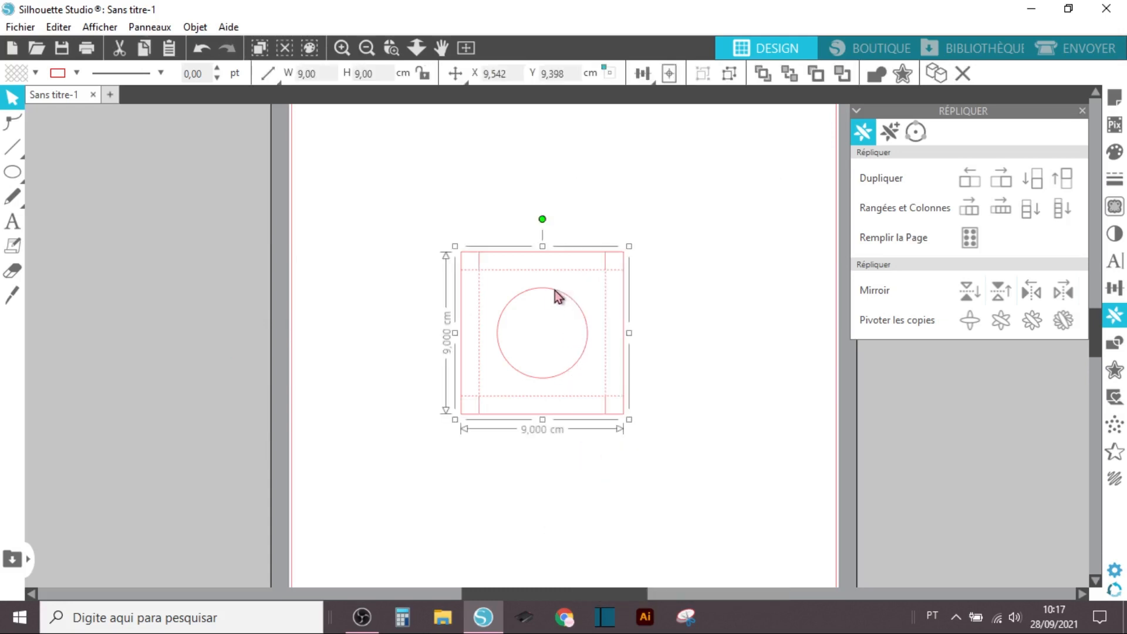
pyautogui.rightClick(556, 294)
pyautogui.click(594, 455)
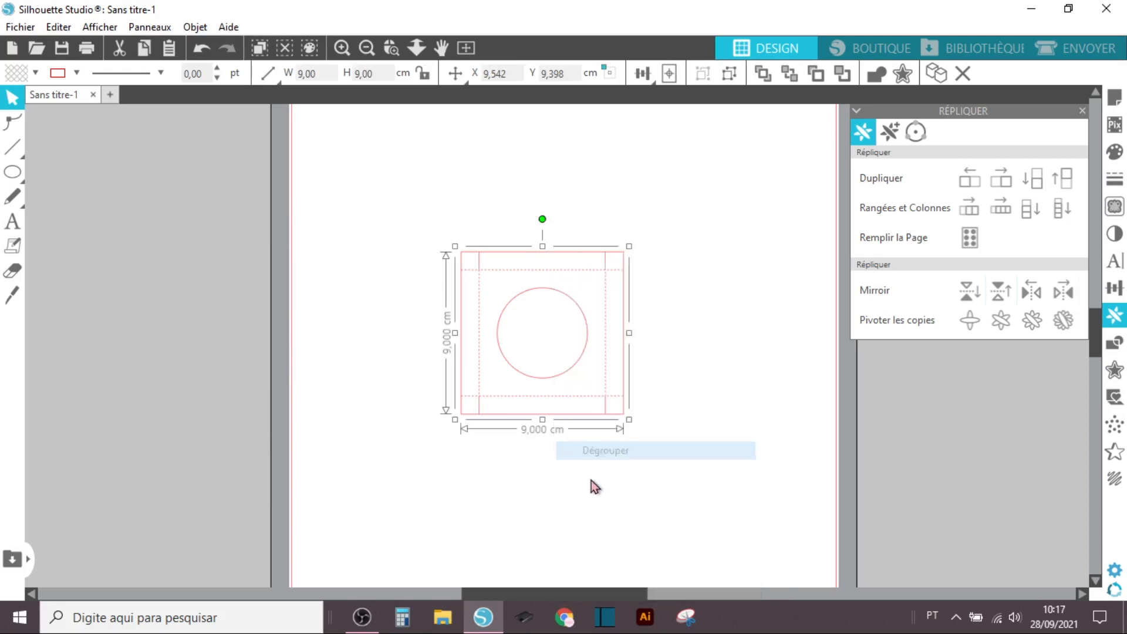
pyautogui.click(578, 503)
pyautogui.click(570, 307)
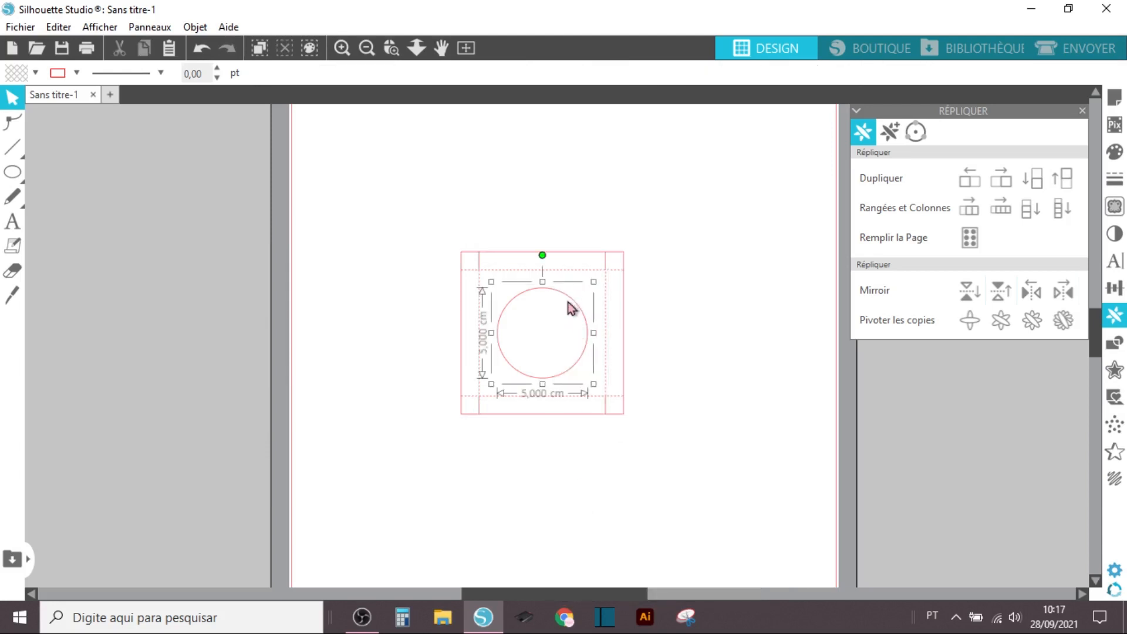
pyautogui.click(508, 290)
pyautogui.moveTo(422, 196); pyautogui.dragTo(679, 469)
pyautogui.hotkey('ctrl', 'g')
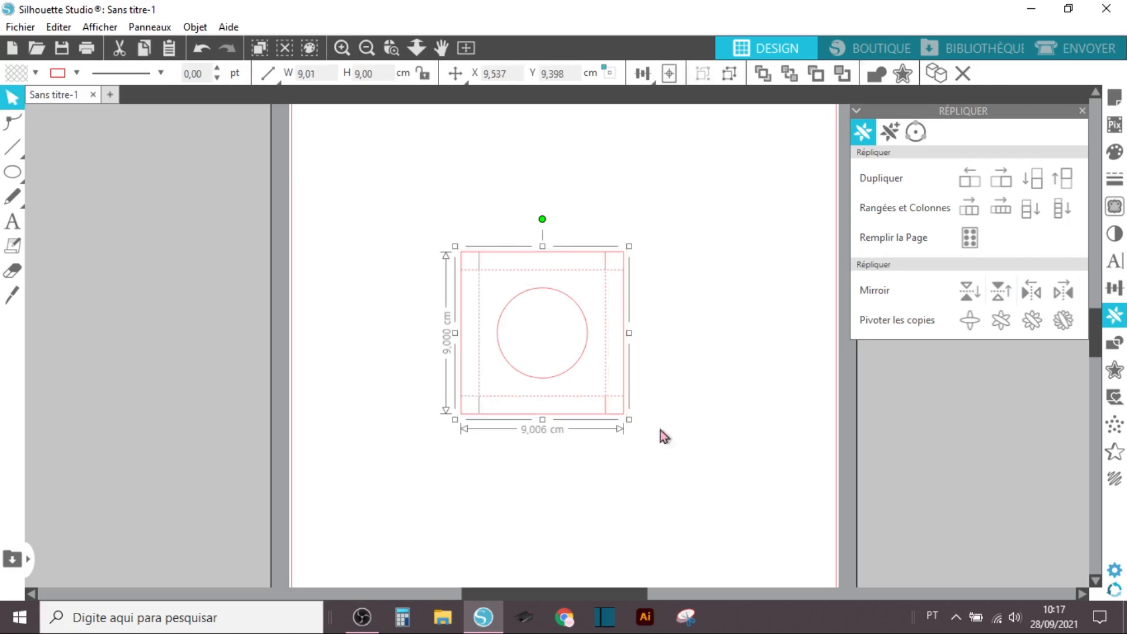
# - Duplicate the grouped template, leaving one copy on the page and placing the other outside the page's left edge
pyautogui.moveTo(538, 295); pyautogui.dragTo(381, 196)
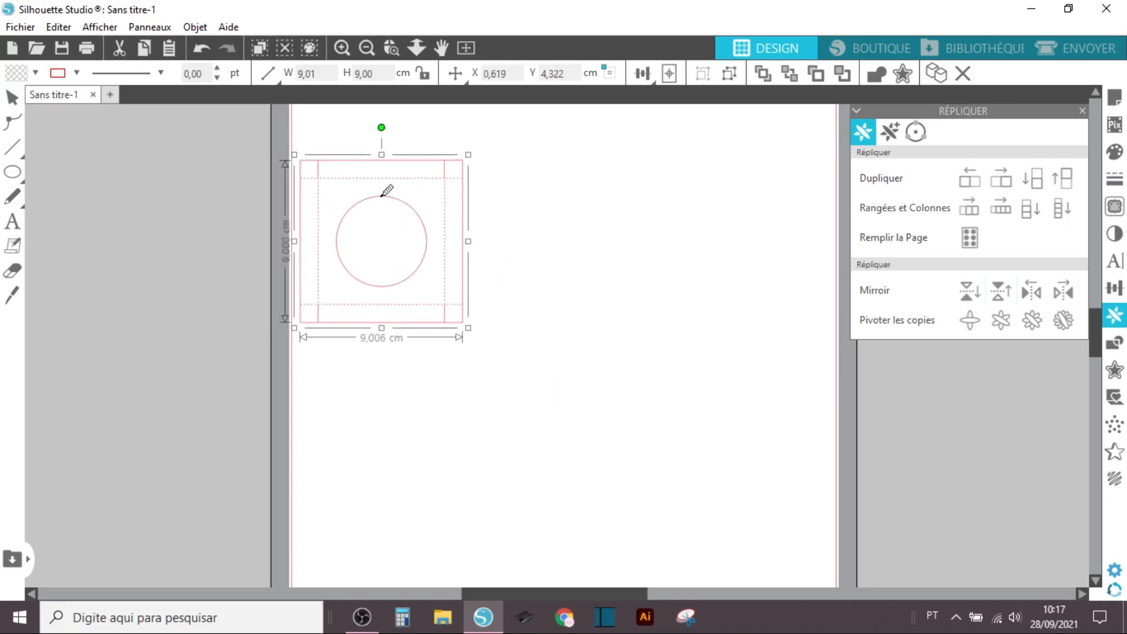
pyautogui.hotkey('ctrl', 'd')
pyautogui.moveTo(418, 239); pyautogui.dragTo(596, 319)
pyautogui.moveTo(411, 198); pyautogui.dragTo(191, 185)
pyautogui.click(523, 296)
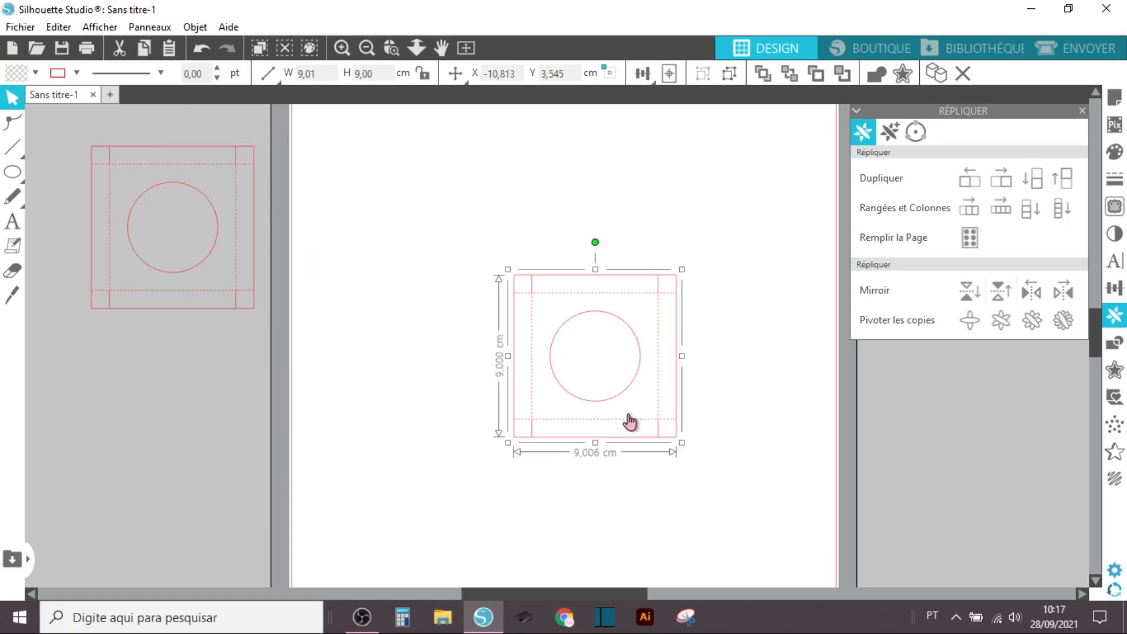
# - Reposition the on-page template left of the page's centre, with free space above it
pyautogui.moveTo(598, 402); pyautogui.dragTo(528, 367)
pyautogui.scroll(1, 529, 369)
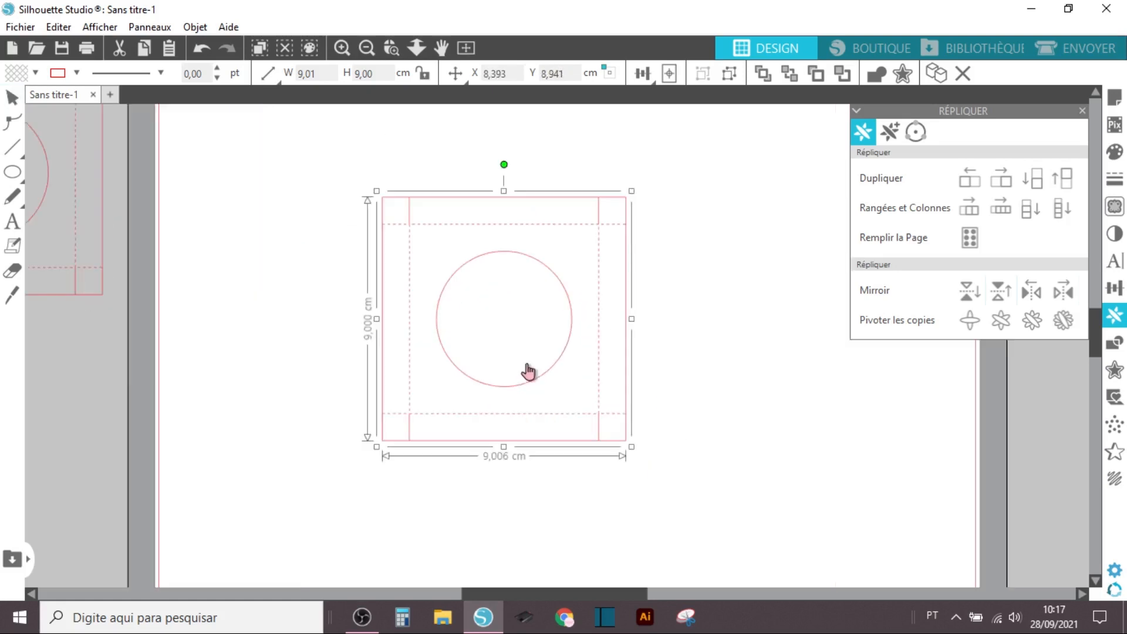
pyautogui.scroll(2, 529, 370)
pyautogui.scroll(1, 530, 370)
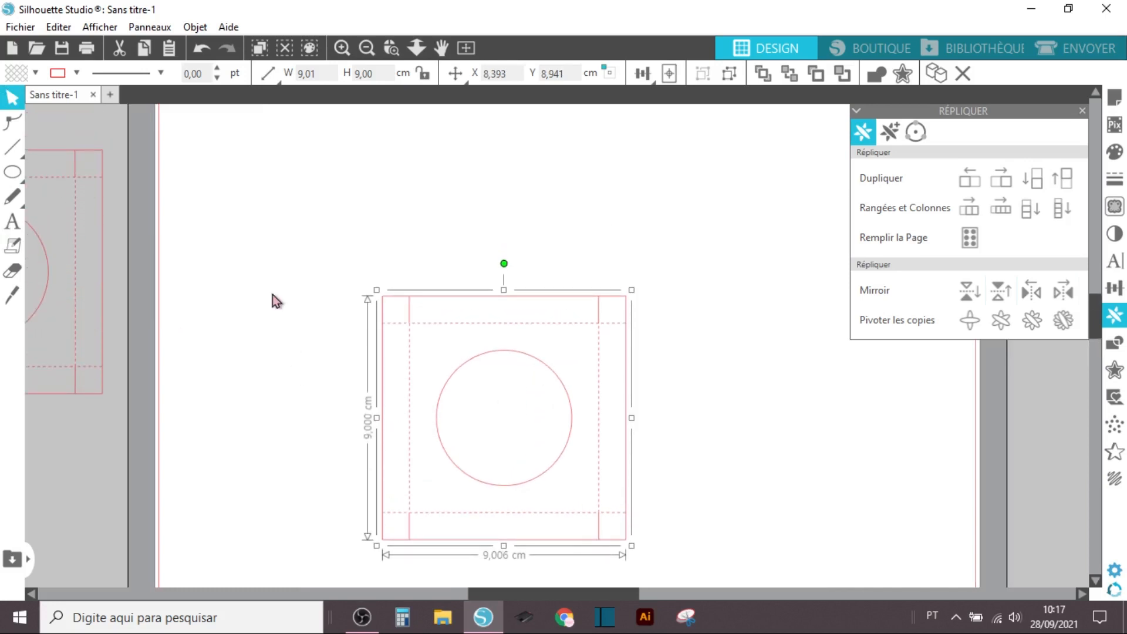
pyautogui.moveTo(526, 331); pyautogui.dragTo(483, 246)
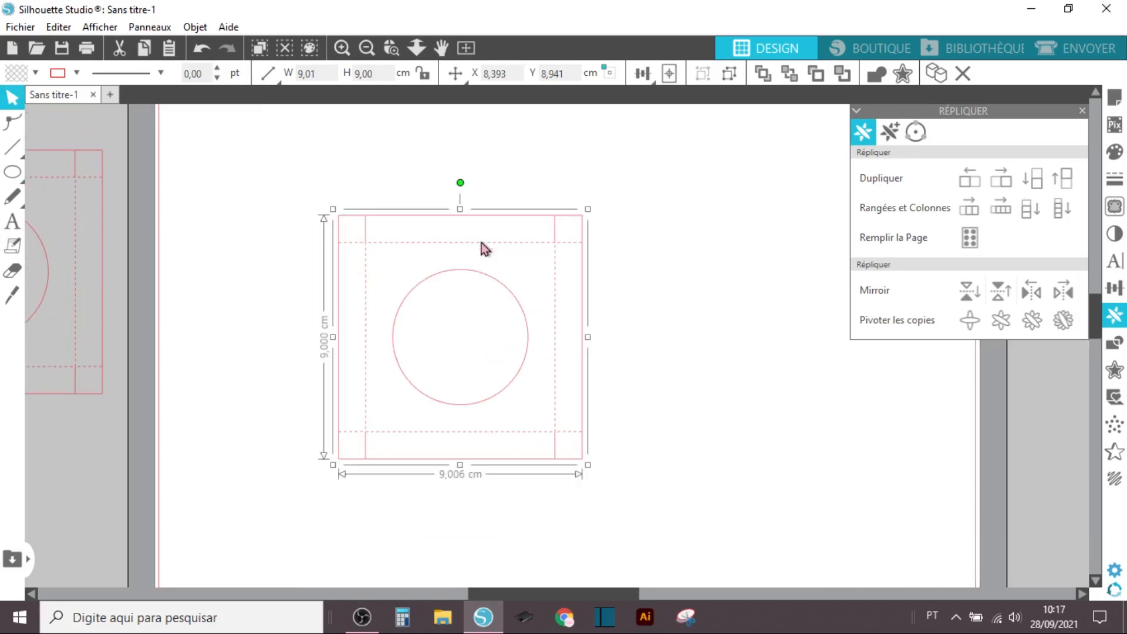
pyautogui.click(705, 405)
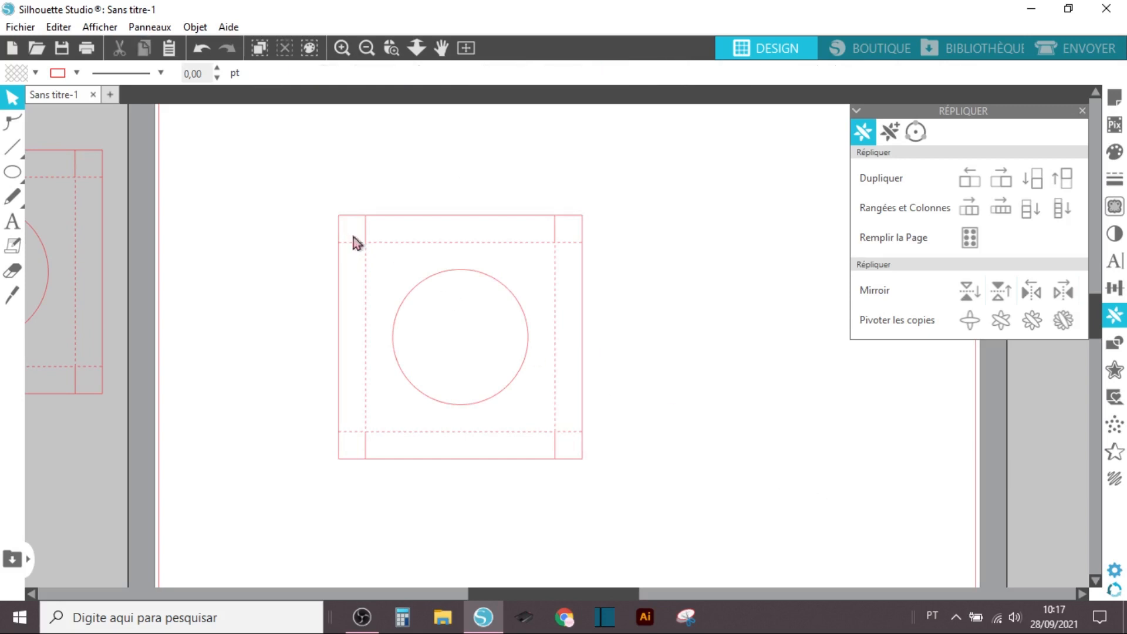
pyautogui.scroll(-1, 461, 313)
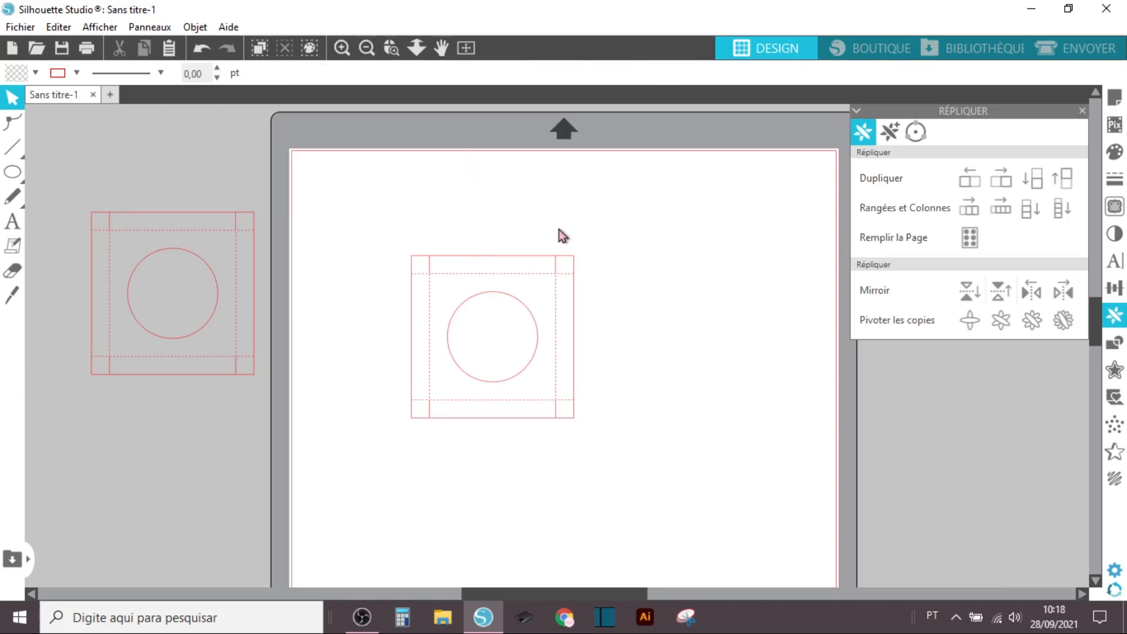
pyautogui.moveTo(374, 213); pyautogui.dragTo(658, 516)
pyautogui.moveTo(508, 390); pyautogui.dragTo(473, 462)
pyautogui.click(635, 418)
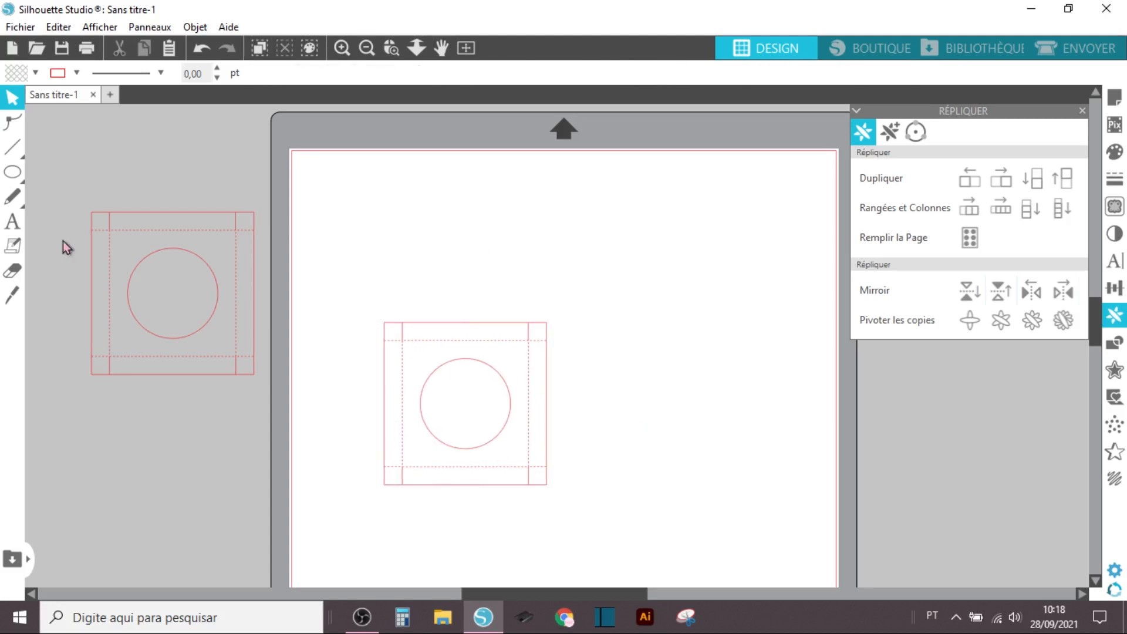
pyautogui.click(14, 174)
pyautogui.click(39, 171)
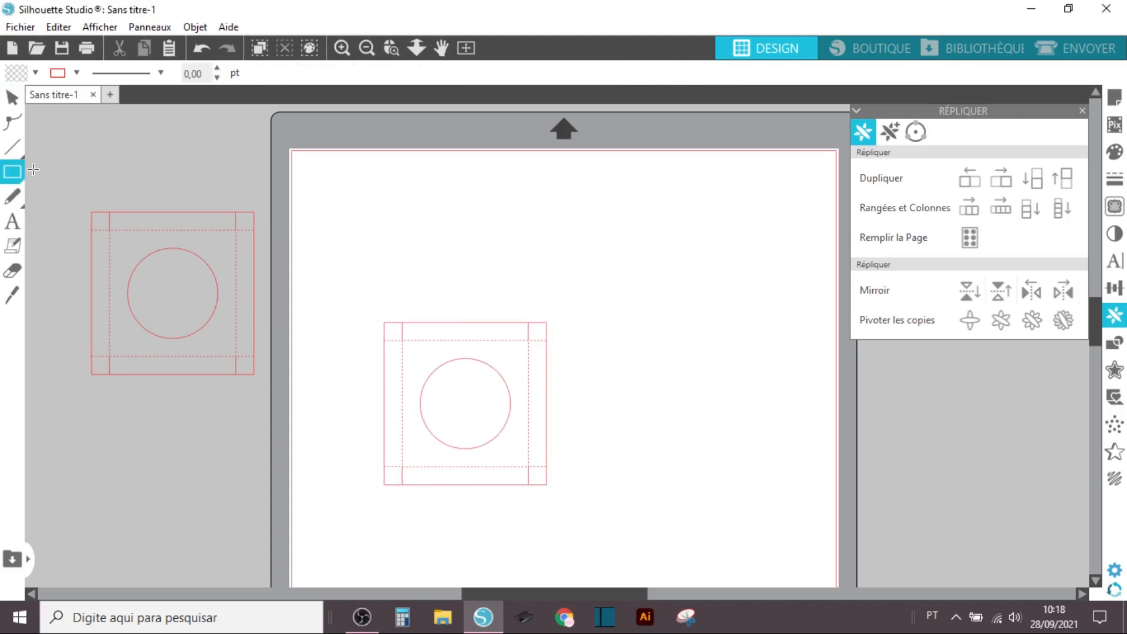
pyautogui.click(12, 97)
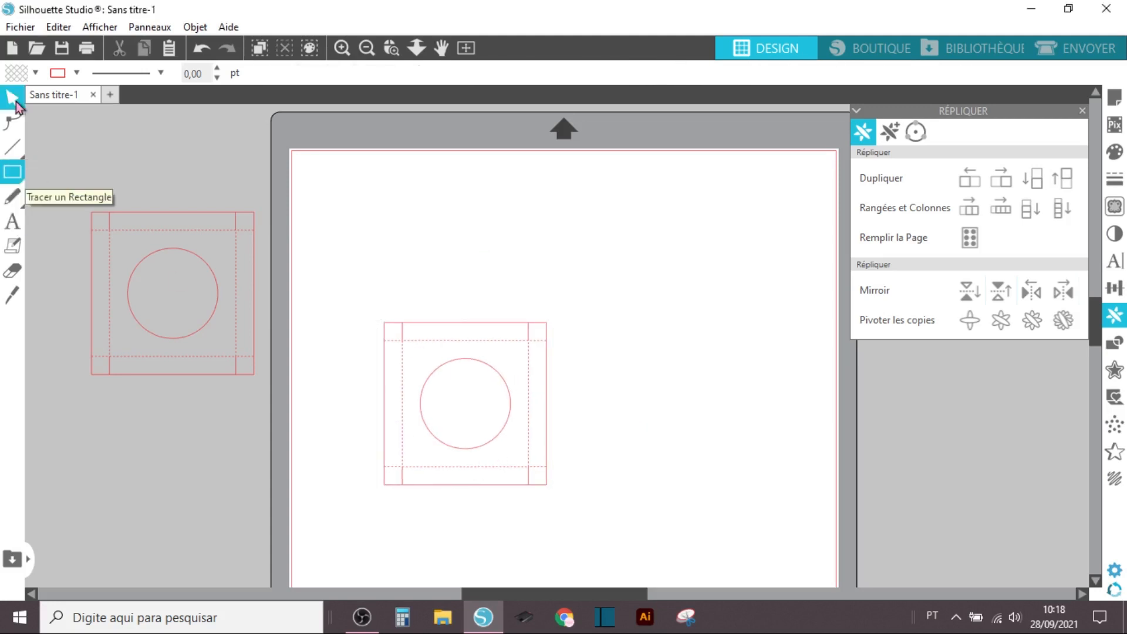
# - Ungroup the template on the page into separate parts
pyautogui.click(410, 345)
pyautogui.rightClick(410, 345)
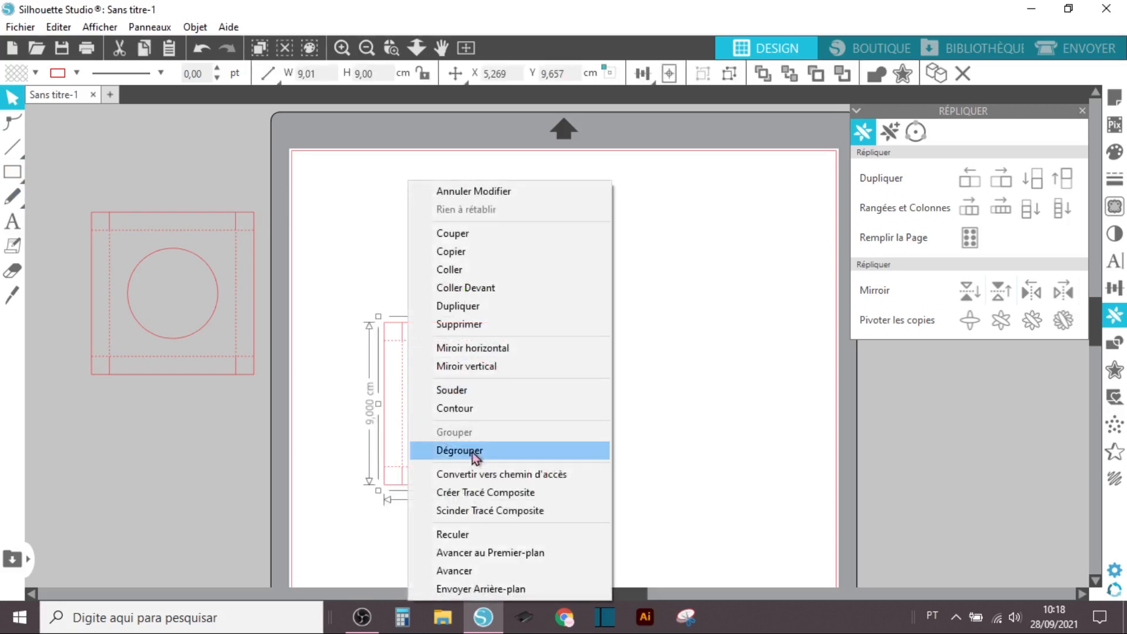
pyautogui.click(473, 451)
pyautogui.click(712, 491)
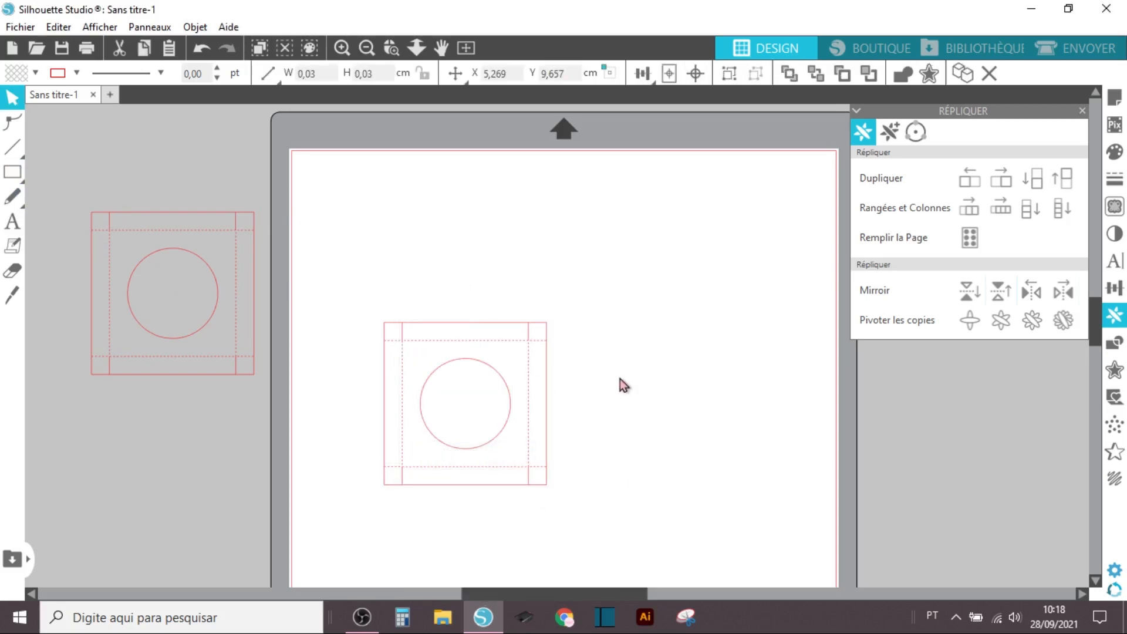
# - Delete the outer square and the two upper vertical cut lines of the on-page template
pyautogui.scroll(-1, 620, 379)
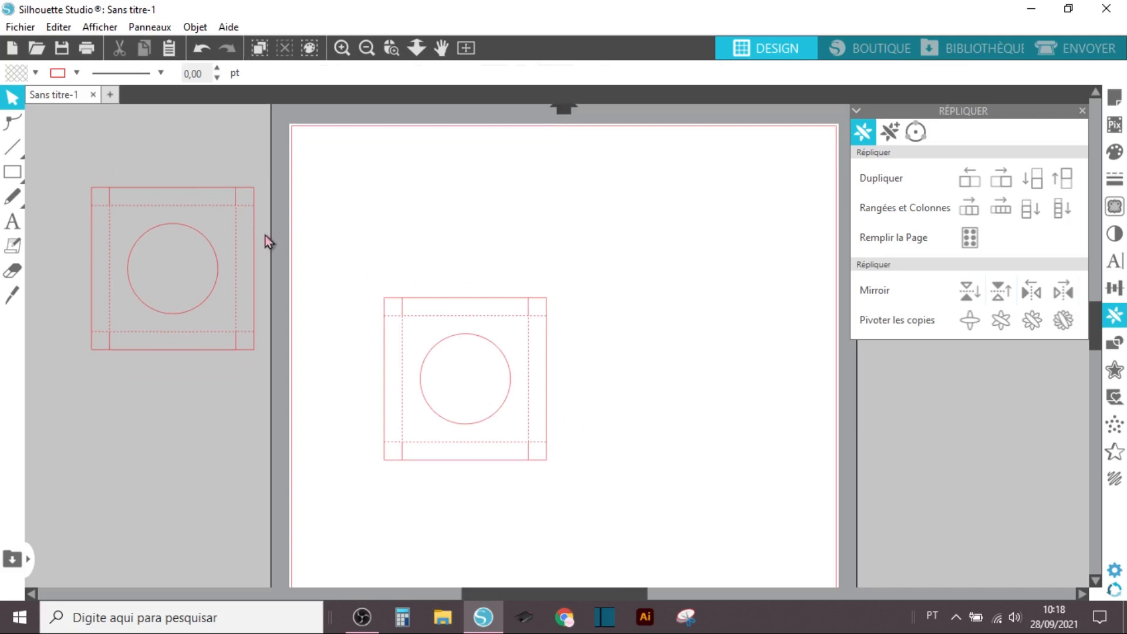
pyautogui.click(415, 316)
pyautogui.moveTo(360, 260); pyautogui.dragTo(594, 311)
pyautogui.press('Delete')
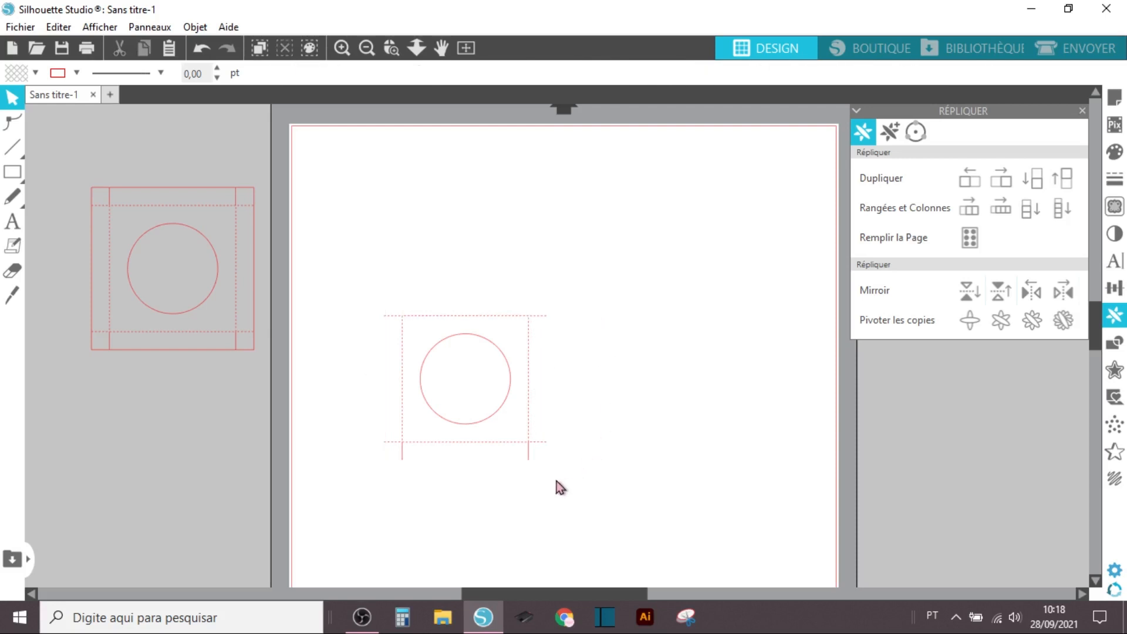
# - Delete the two lower vertical cut lines and all horizontal corner lines, and select the remaining dashed square
pyautogui.moveTo(549, 465); pyautogui.dragTo(378, 451)
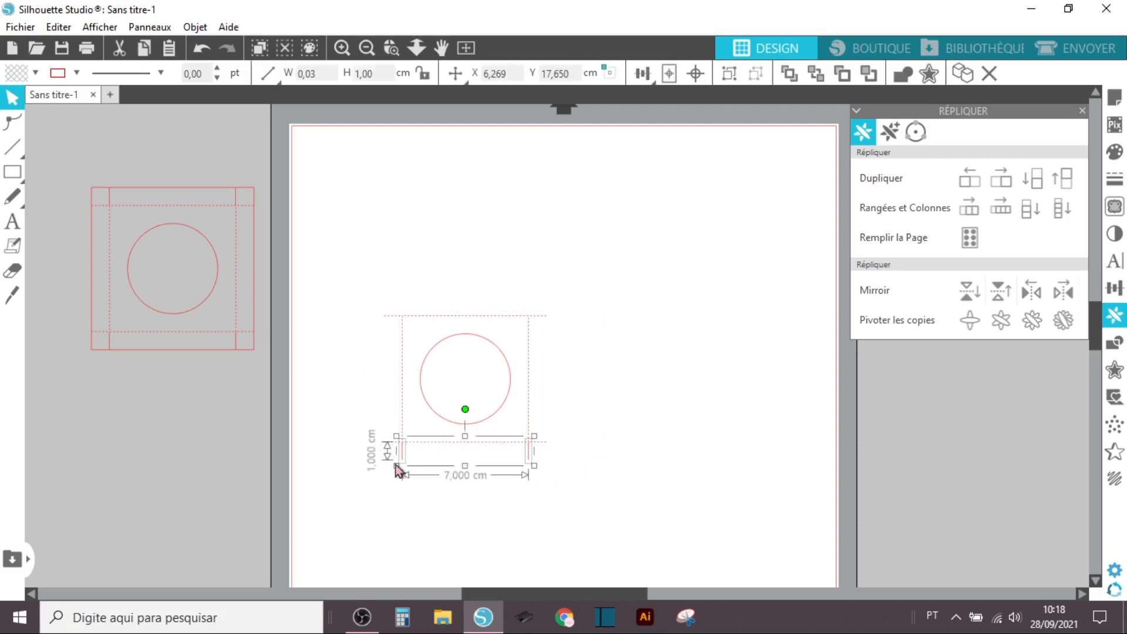
pyautogui.press('Delete')
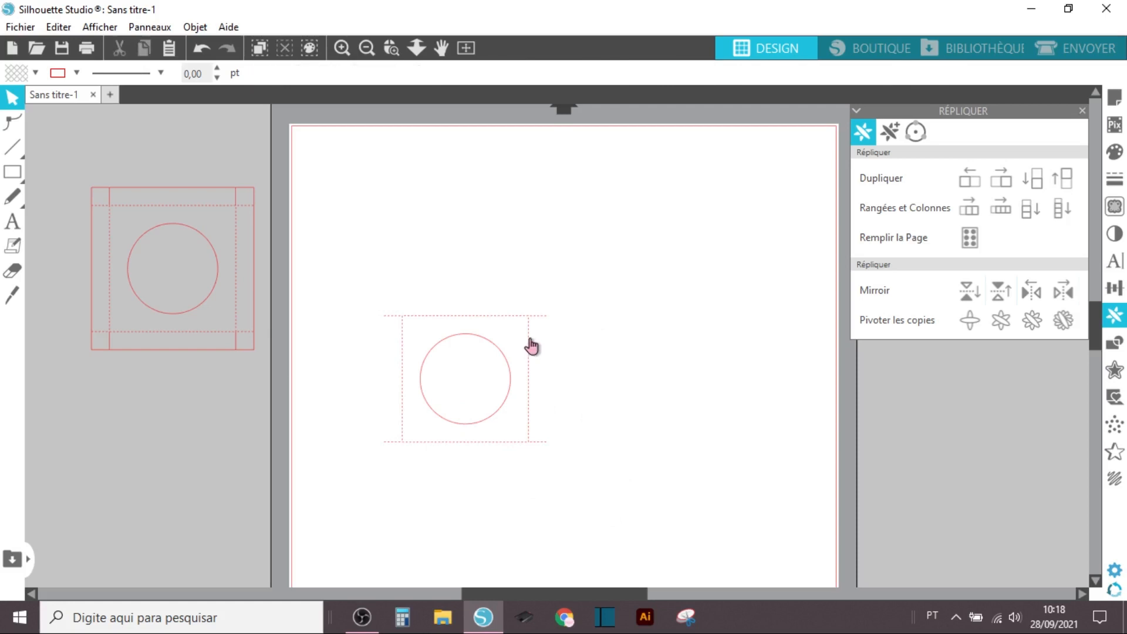
pyautogui.moveTo(540, 317); pyautogui.dragTo(540, 443)
pyautogui.press('Delete')
pyautogui.click(387, 443)
pyautogui.press('Delete')
pyautogui.moveTo(354, 267); pyautogui.dragTo(386, 342)
pyautogui.press('Delete')
pyautogui.click(443, 319)
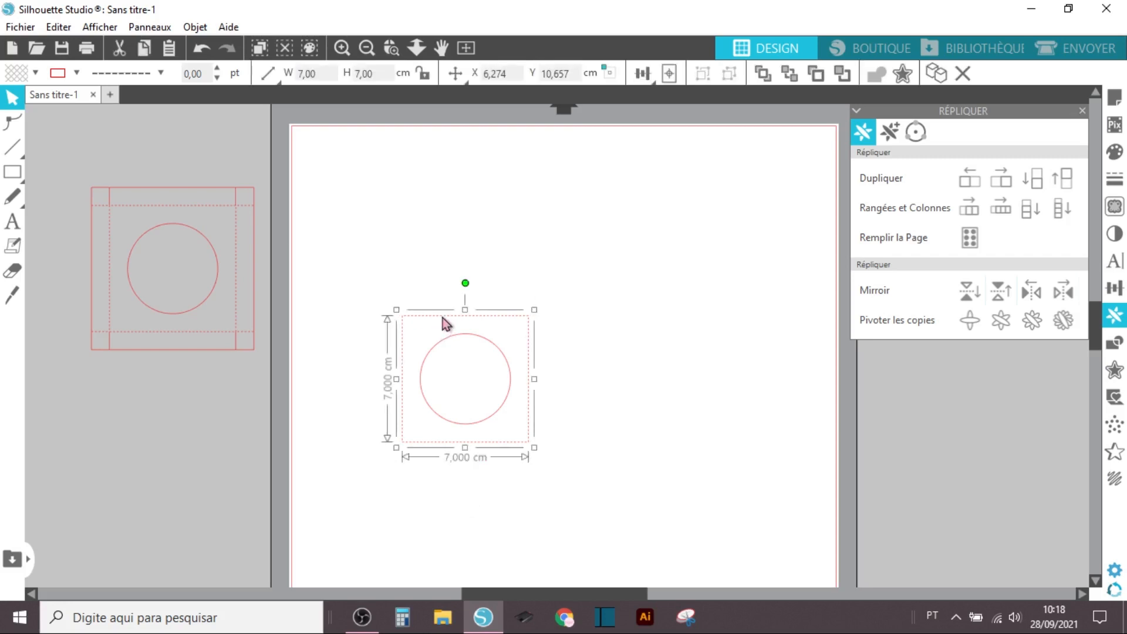
# - Lock the proportions of the dashed square and set its width to 7.20 cm
pyautogui.scroll(-1, 446, 323)
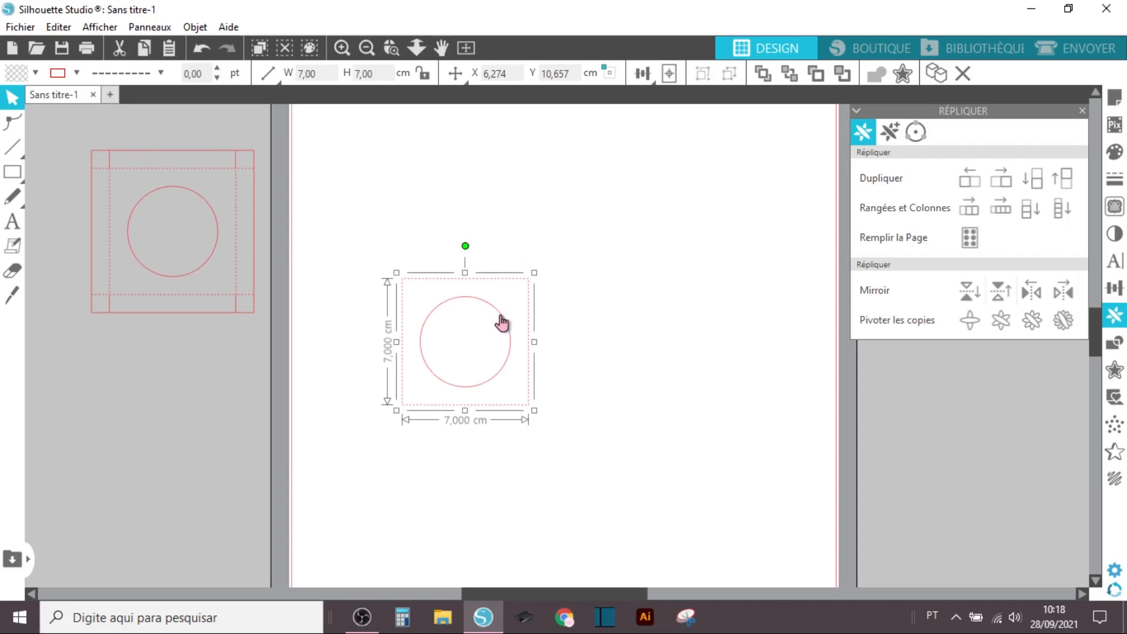
pyautogui.click(422, 75)
pyautogui.click(283, 70)
pyautogui.write('7,20')
pyautogui.press('Return')
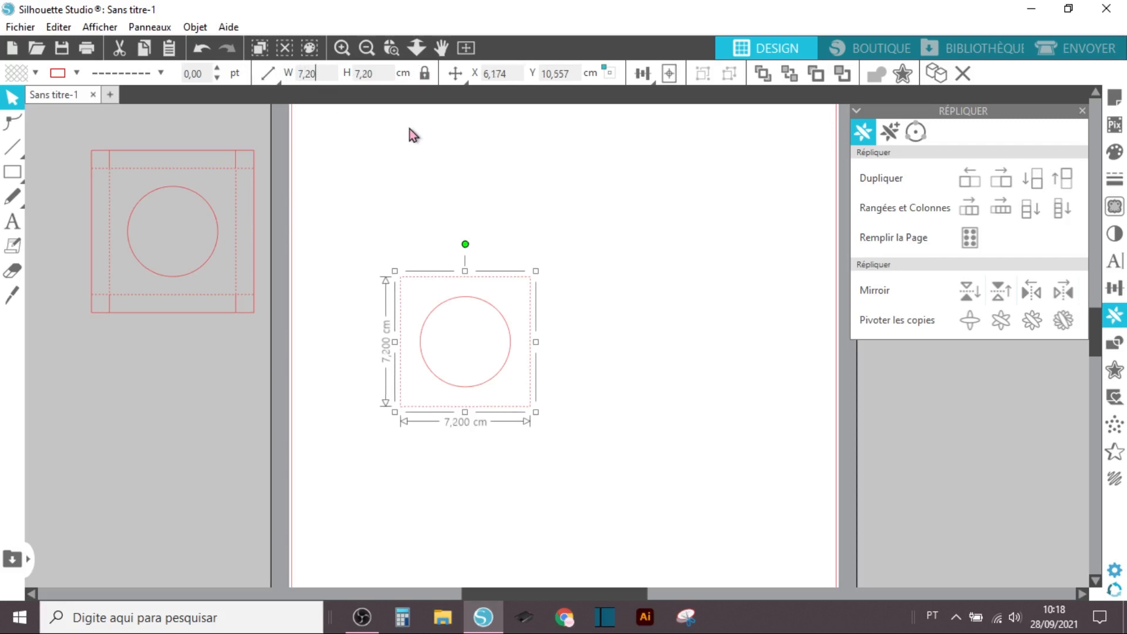
pyautogui.click(482, 252)
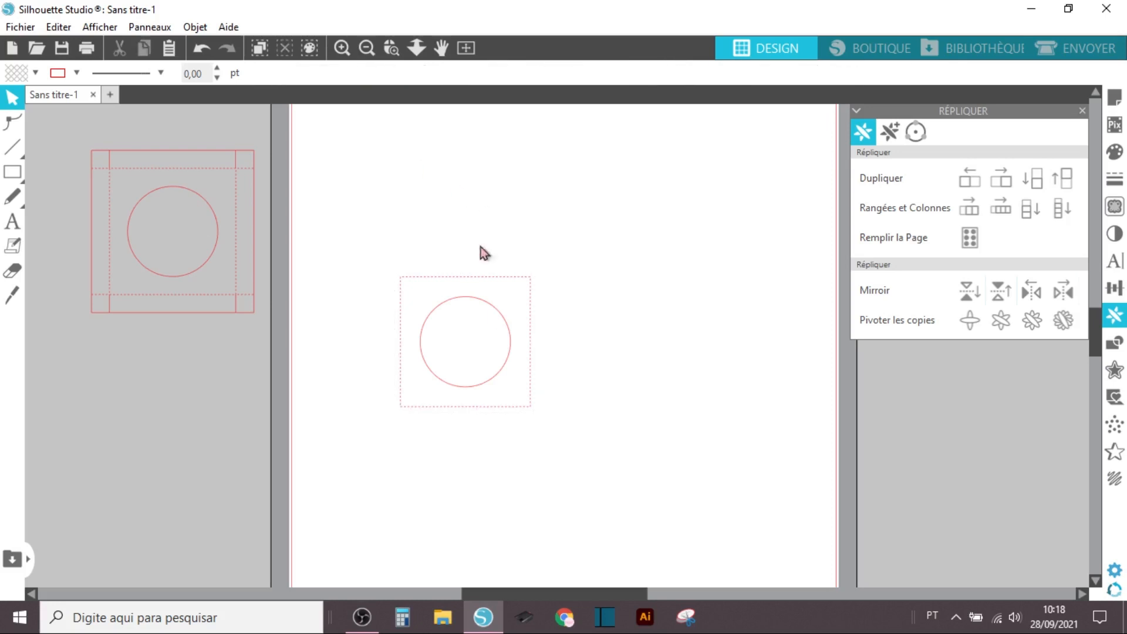
# - Delete the circle inside the dashed square and select the square
pyautogui.click(496, 311)
pyautogui.press('Delete')
pyautogui.click(496, 290)
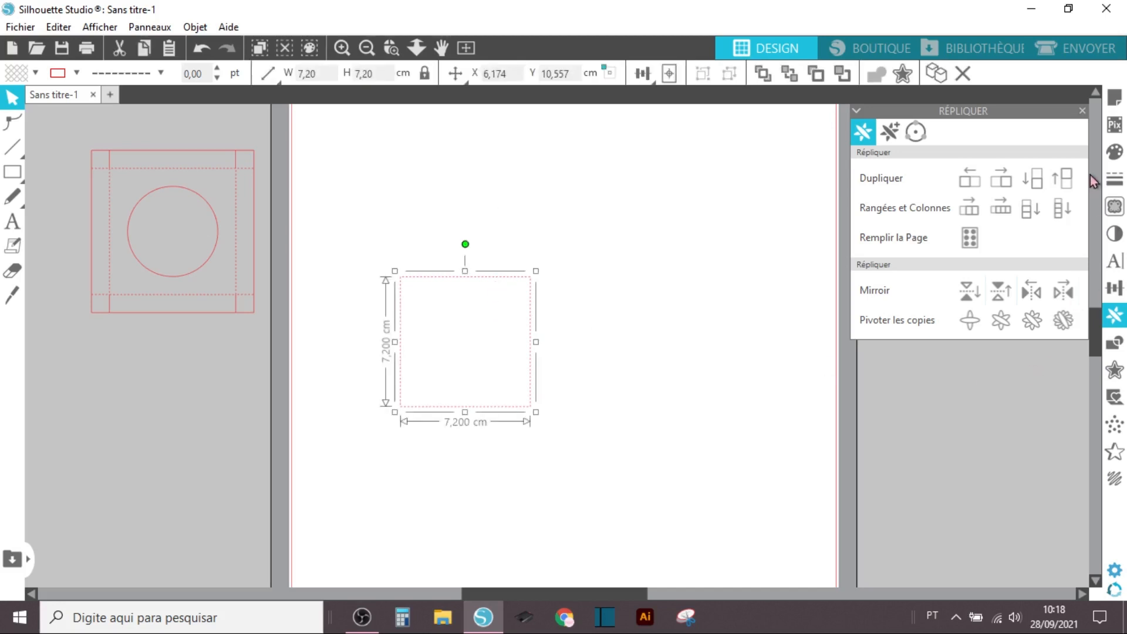
# - Change the square's line style from dashed to solid, keeping its thickness at 0.00 pt
pyautogui.click(1115, 181)
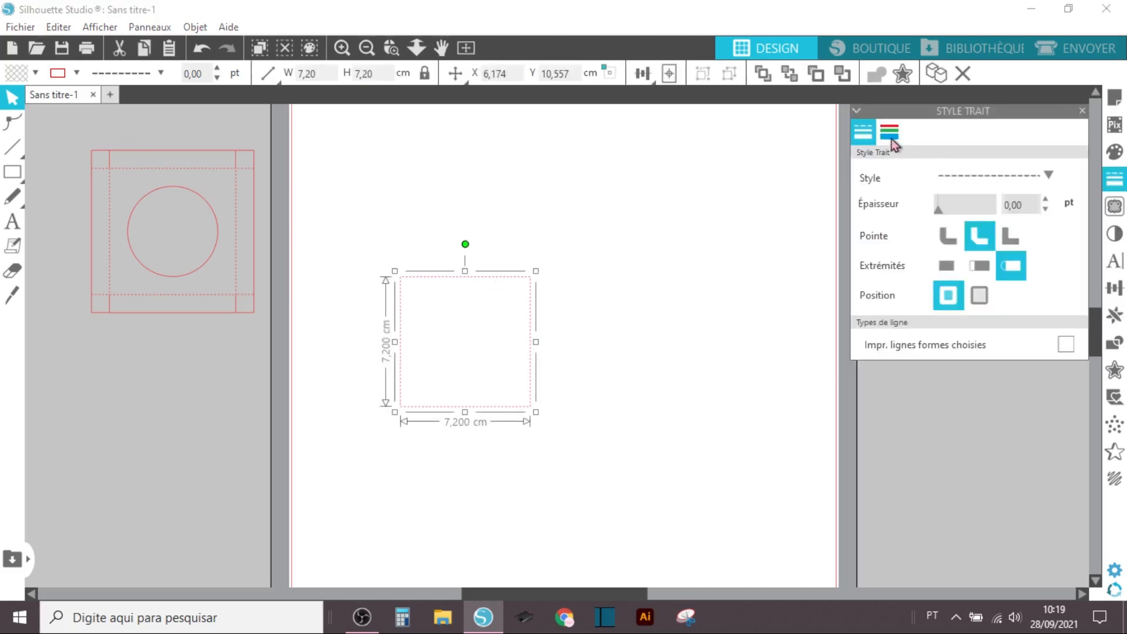
pyautogui.click(888, 135)
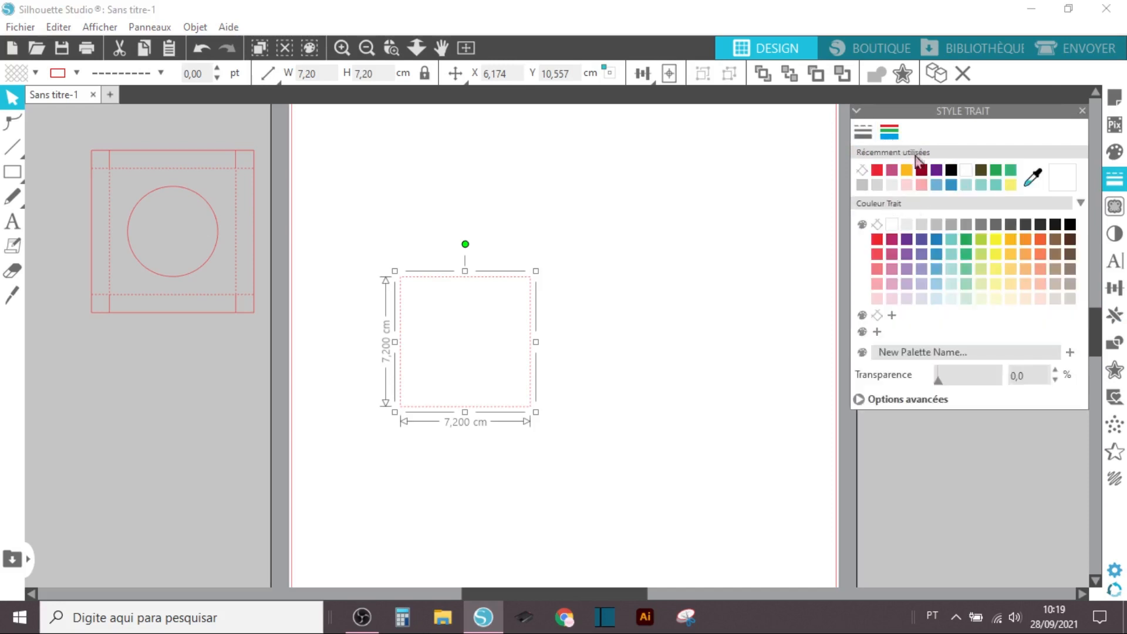
pyautogui.click(864, 134)
pyautogui.click(957, 175)
pyautogui.click(956, 175)
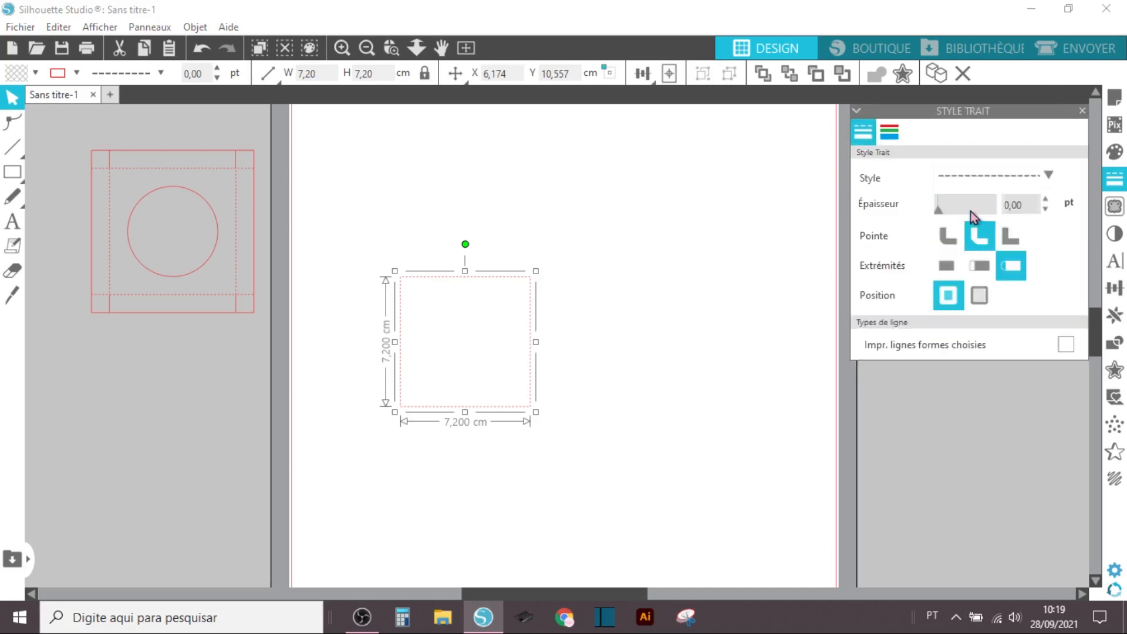
pyautogui.click(970, 203)
pyautogui.click(956, 175)
pyautogui.click(961, 203)
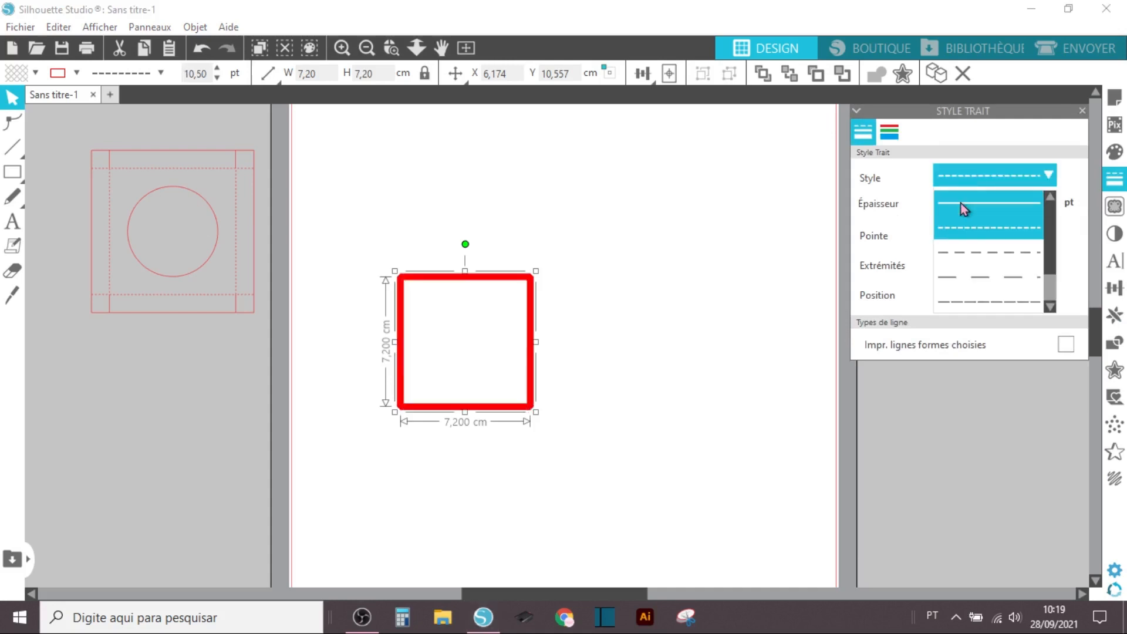
pyautogui.moveTo(970, 211); pyautogui.dragTo(907, 206)
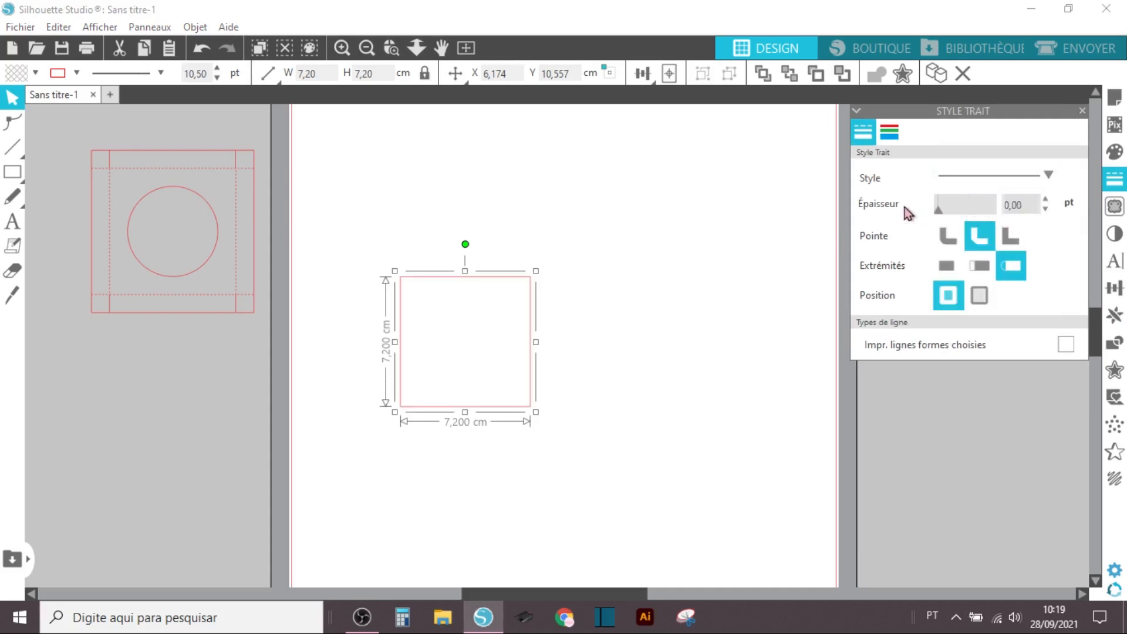
pyautogui.click(473, 217)
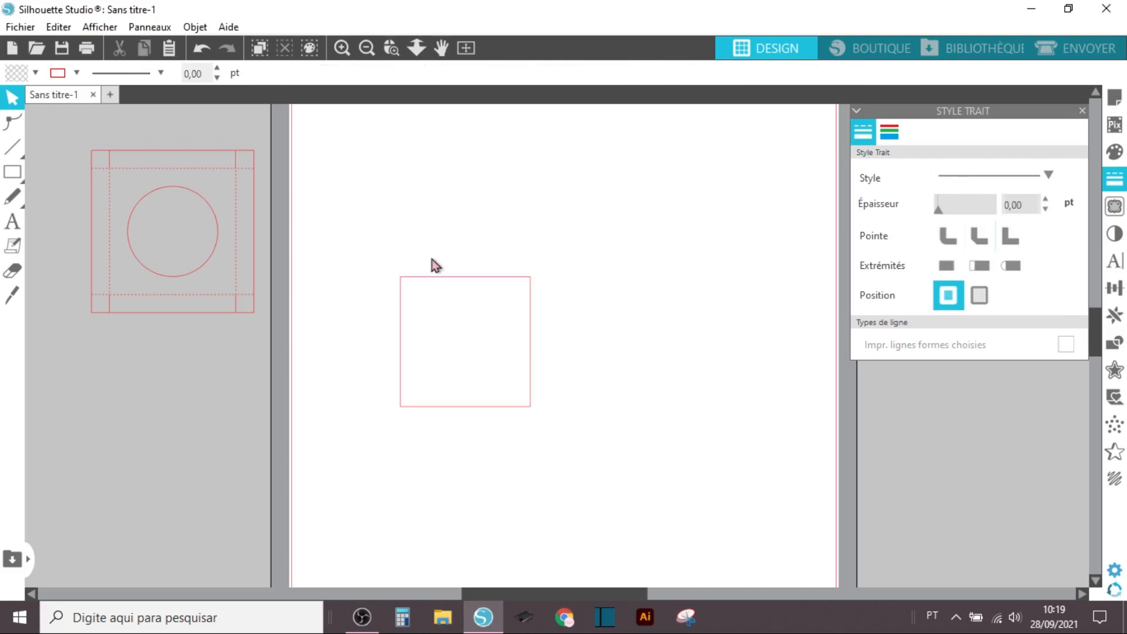
pyautogui.click(513, 356)
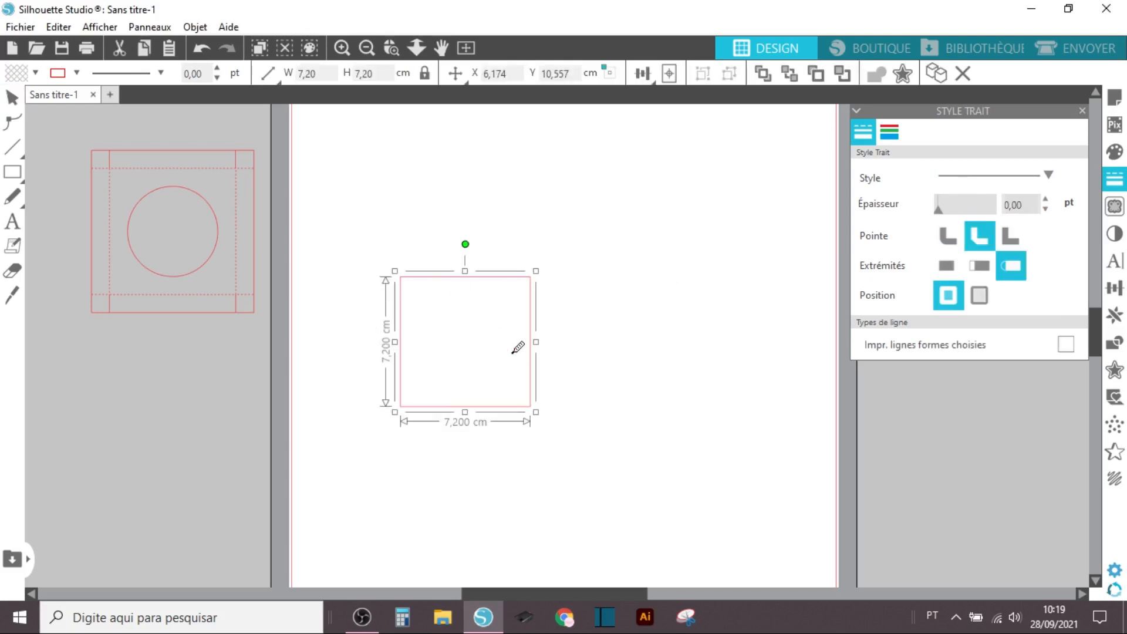
pyautogui.scroll(1, 516, 347)
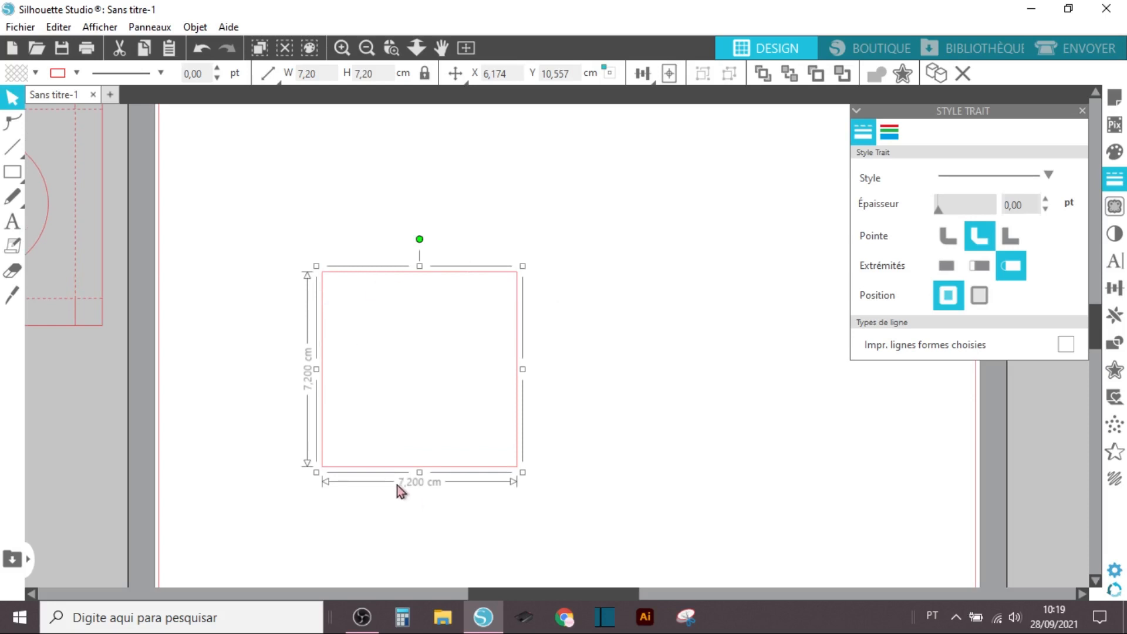
pyautogui.click(301, 413)
pyautogui.click(518, 305)
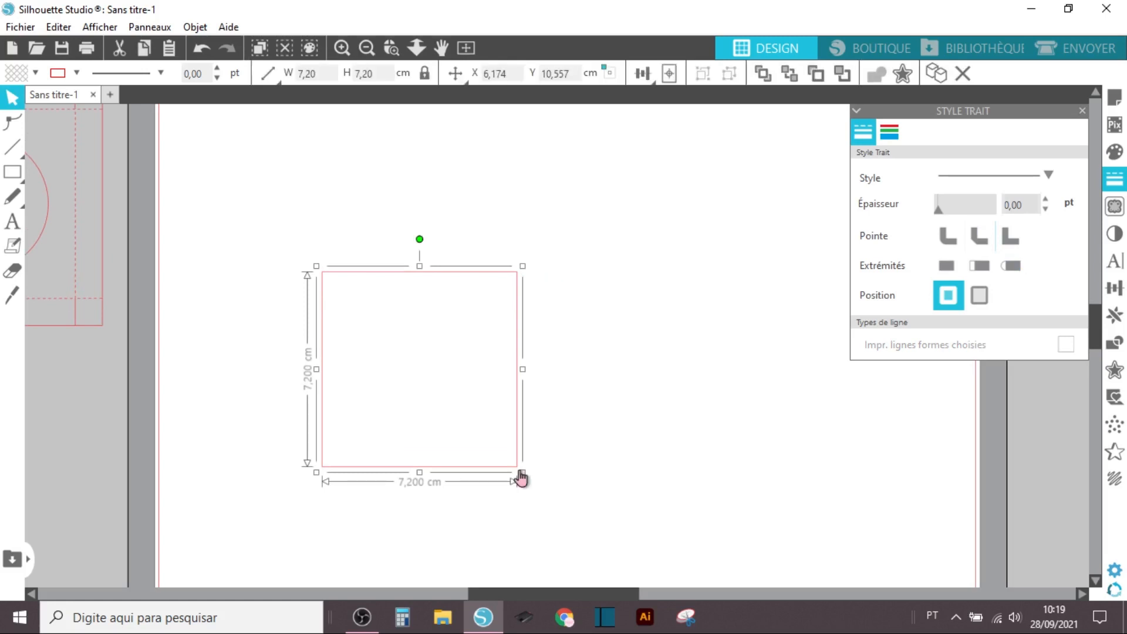
pyautogui.click(562, 436)
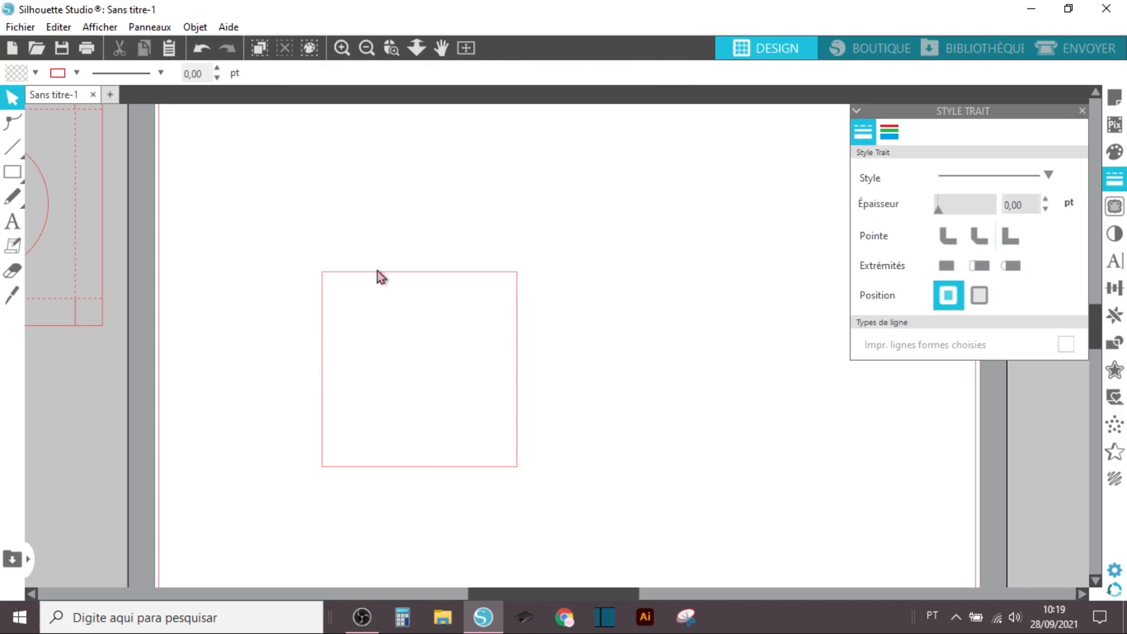
pyautogui.scroll(-2, 487, 333)
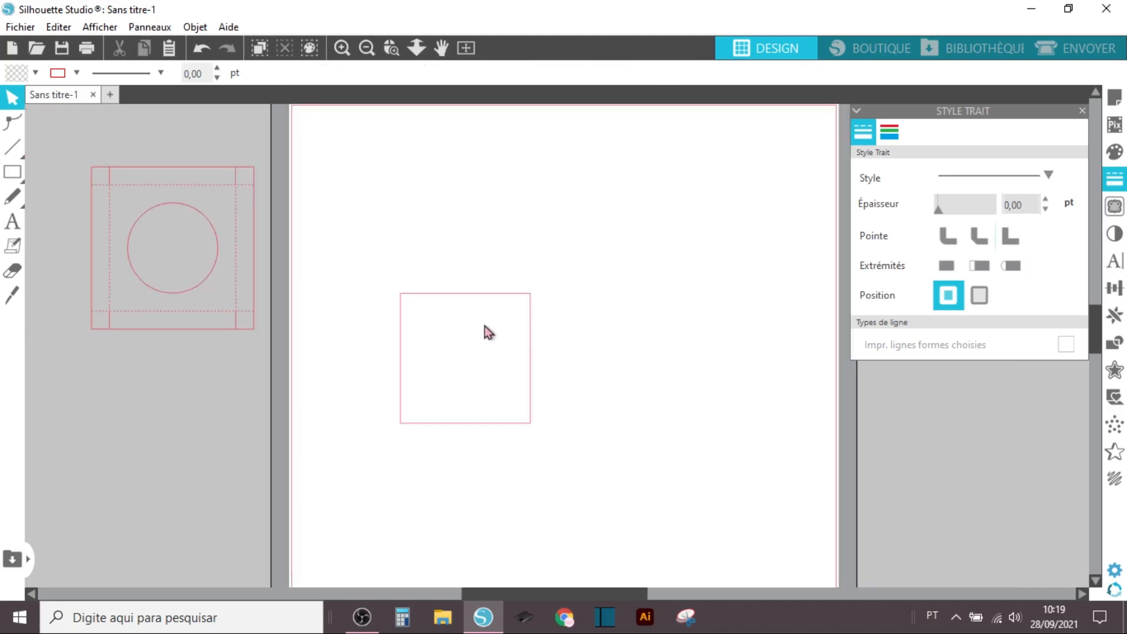
# - Move the solid square about 2.7 cm down the page to free space above it
pyautogui.click(503, 348)
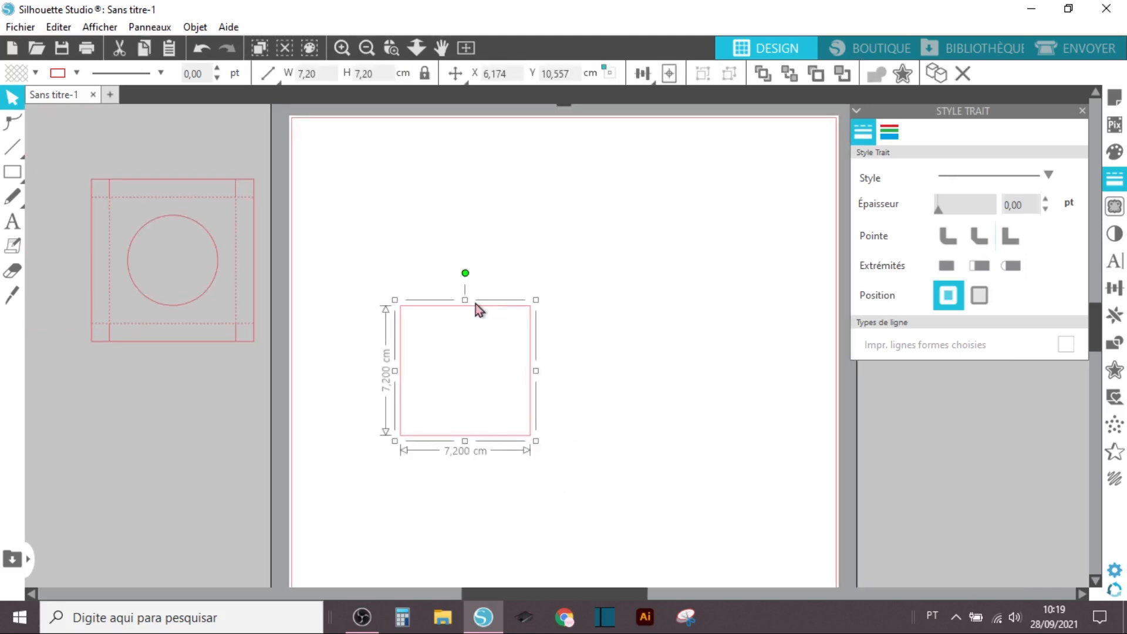
pyautogui.moveTo(475, 304); pyautogui.dragTo(481, 358)
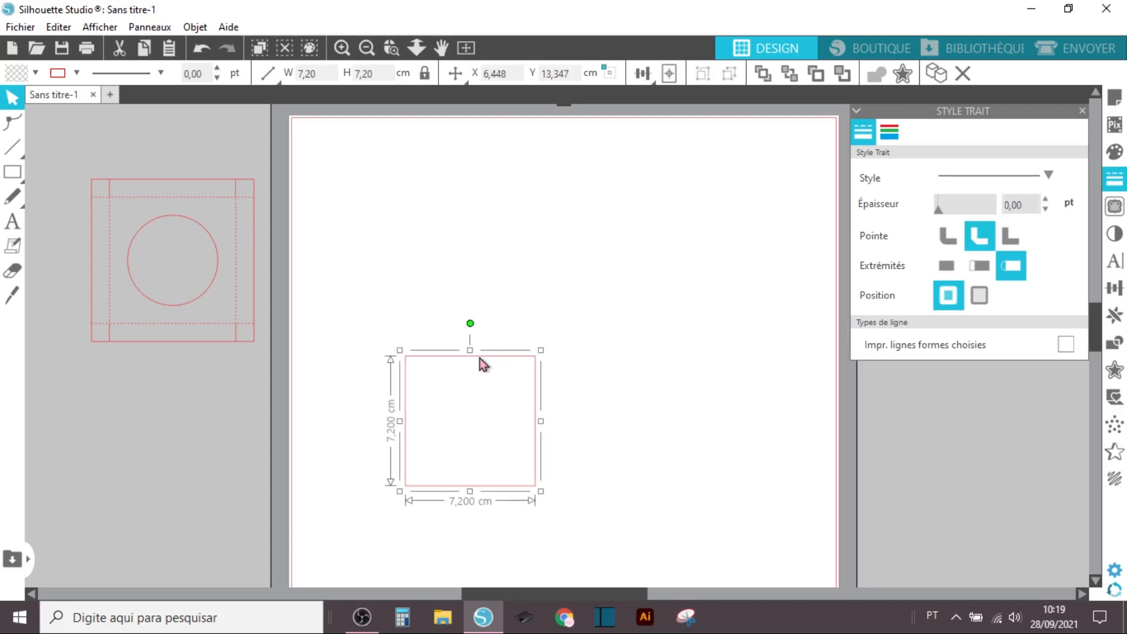
pyautogui.click(445, 252)
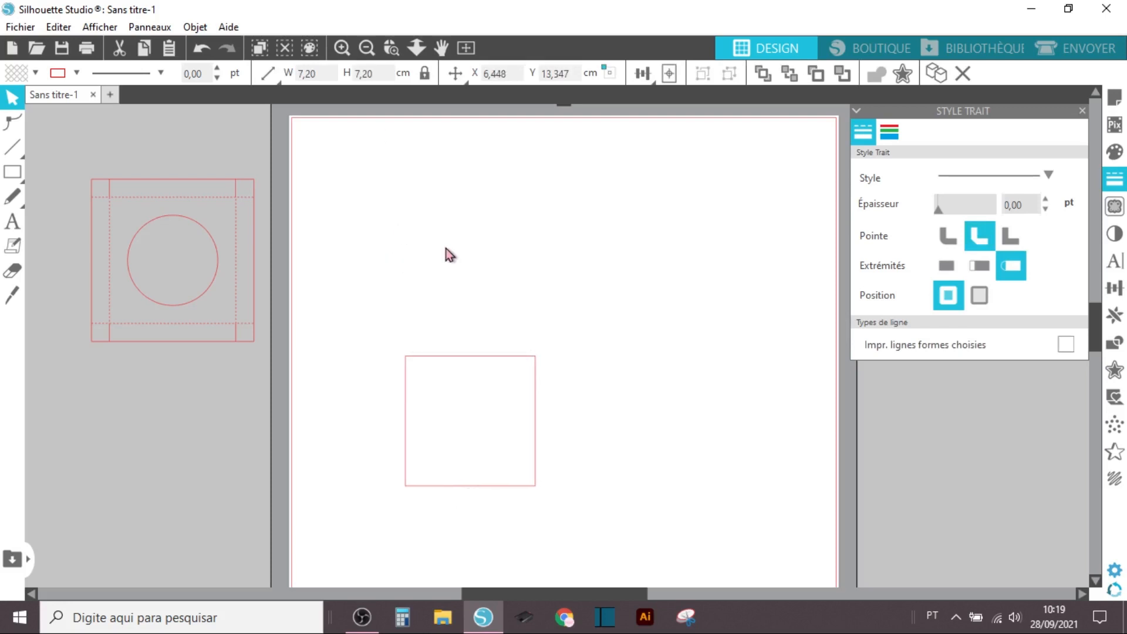
# - Draw a rectangle about 7.7 cm wide and 10.9 cm high directly above the square, and select it
pyautogui.click(12, 172)
pyautogui.click(36, 178)
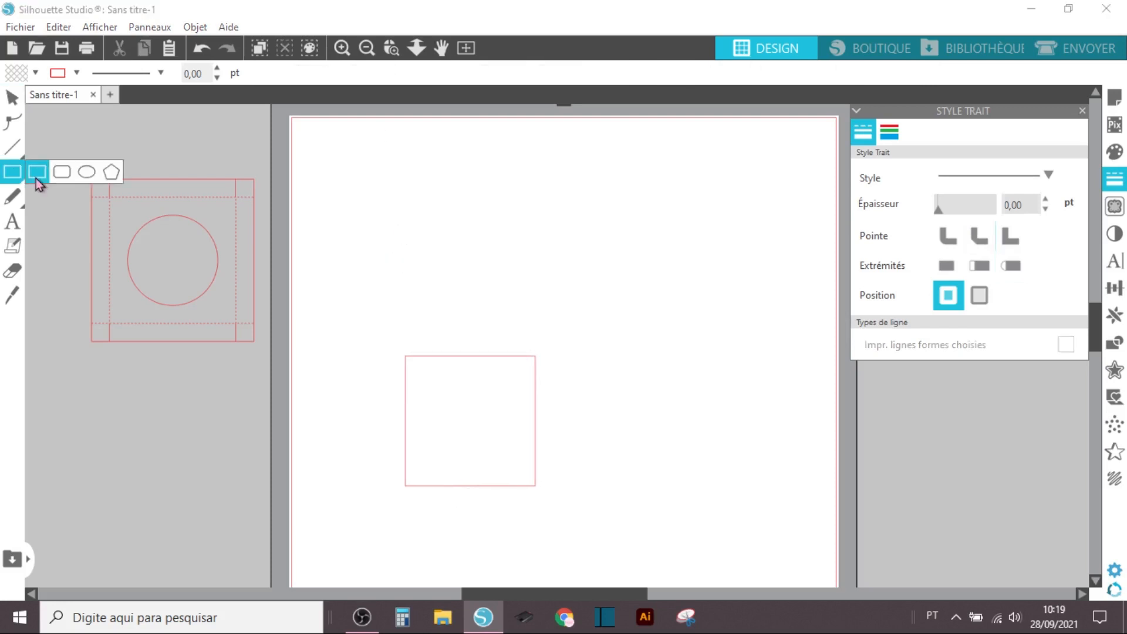
pyautogui.moveTo(396, 159); pyautogui.dragTo(536, 358)
pyautogui.click(12, 97)
pyautogui.click(321, 206)
pyautogui.click(530, 210)
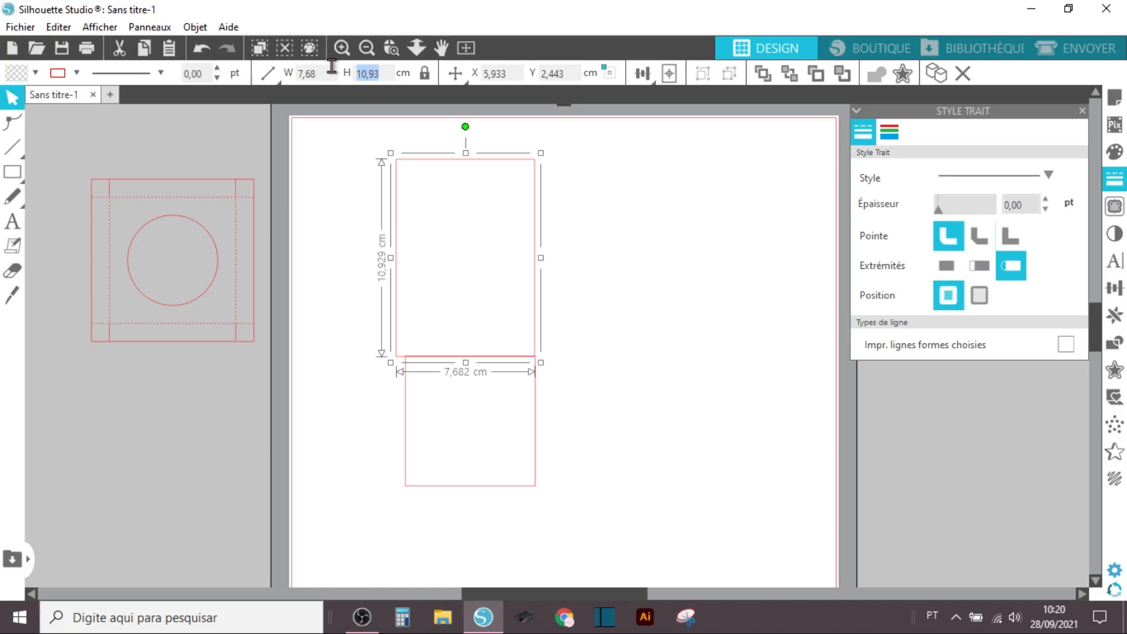
# - Set the new rectangle's height to 10 cm and its width to 7 cm with proportions locked
pyautogui.write('10')
pyautogui.press('Return')
pyautogui.click(312, 73)
pyautogui.write('7')
pyautogui.press('Return')
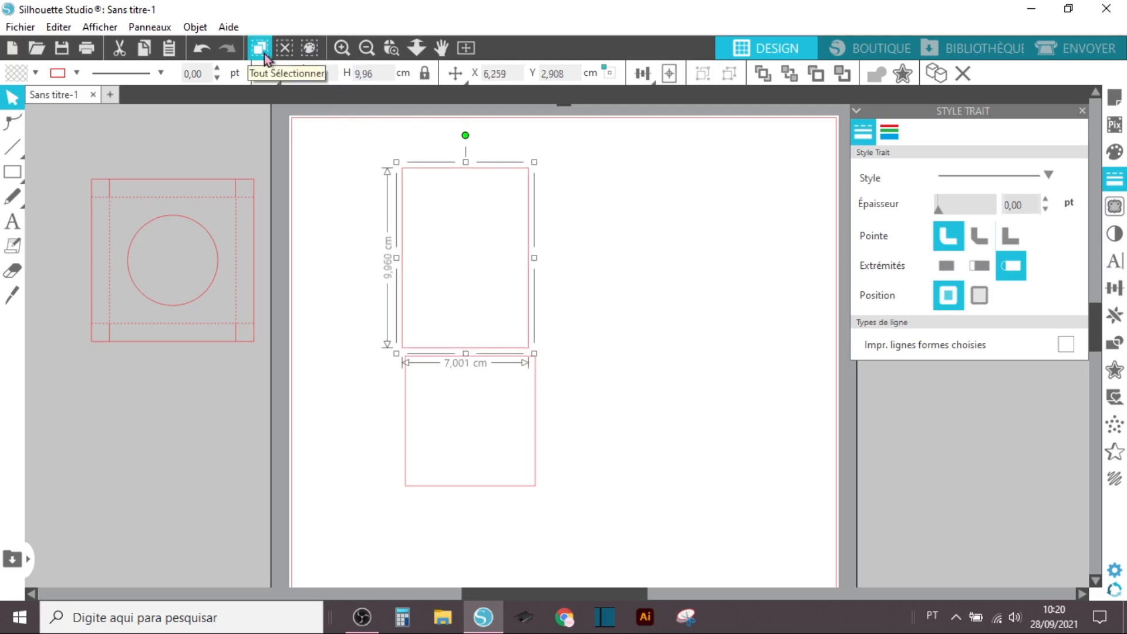
# - Shift the rectangle down against the square's upper edge and set its width to 7.20 cm
pyautogui.moveTo(531, 261); pyautogui.dragTo(532, 264)
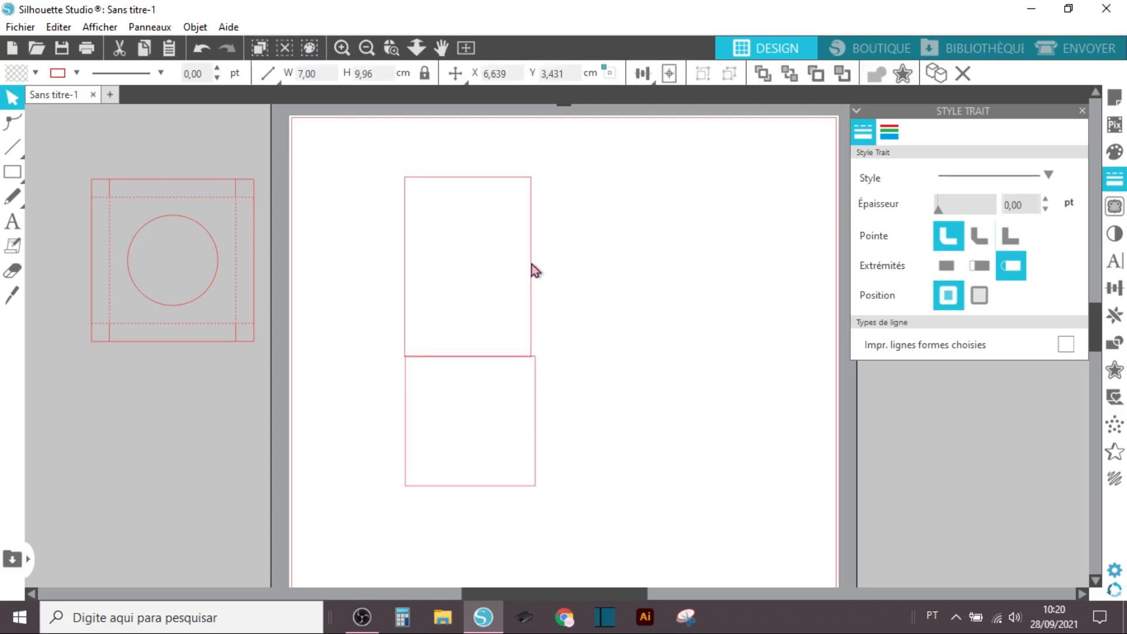
pyautogui.click(536, 373)
pyautogui.click(534, 302)
pyautogui.click(314, 71)
pyautogui.press('BackSpace')
pyautogui.press('BackSpace')
pyautogui.write('20')
pyautogui.press('Return')
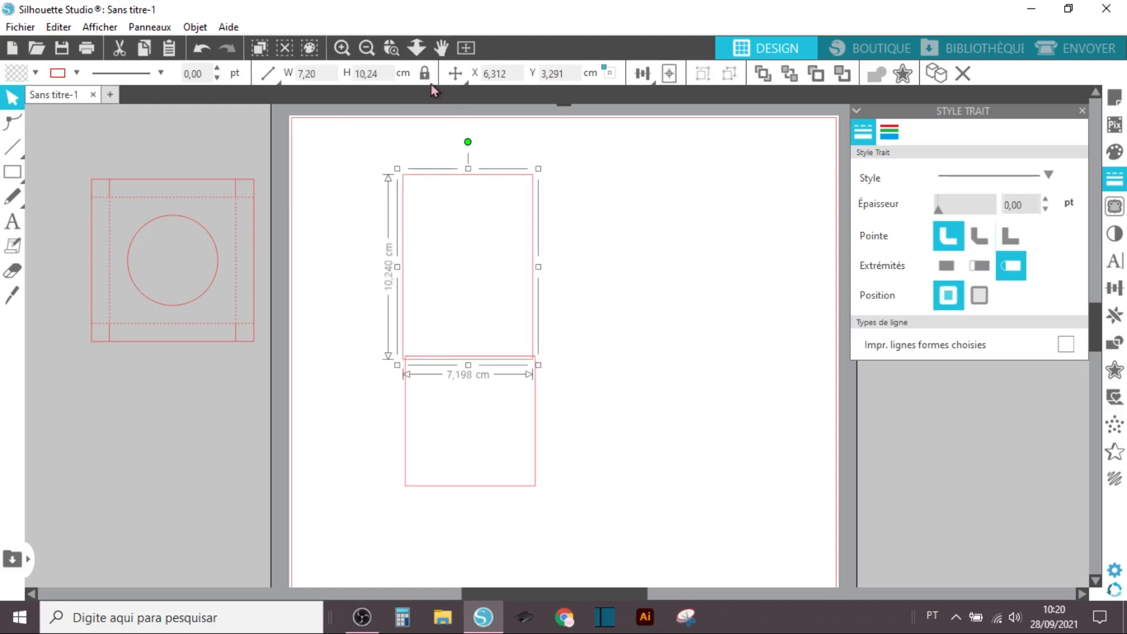
# - Unlock the rectangle's proportions and set its height to 10 cm
pyautogui.click(425, 72)
pyautogui.doubleClick(368, 74)
pyautogui.write('10')
pyautogui.press('Return')
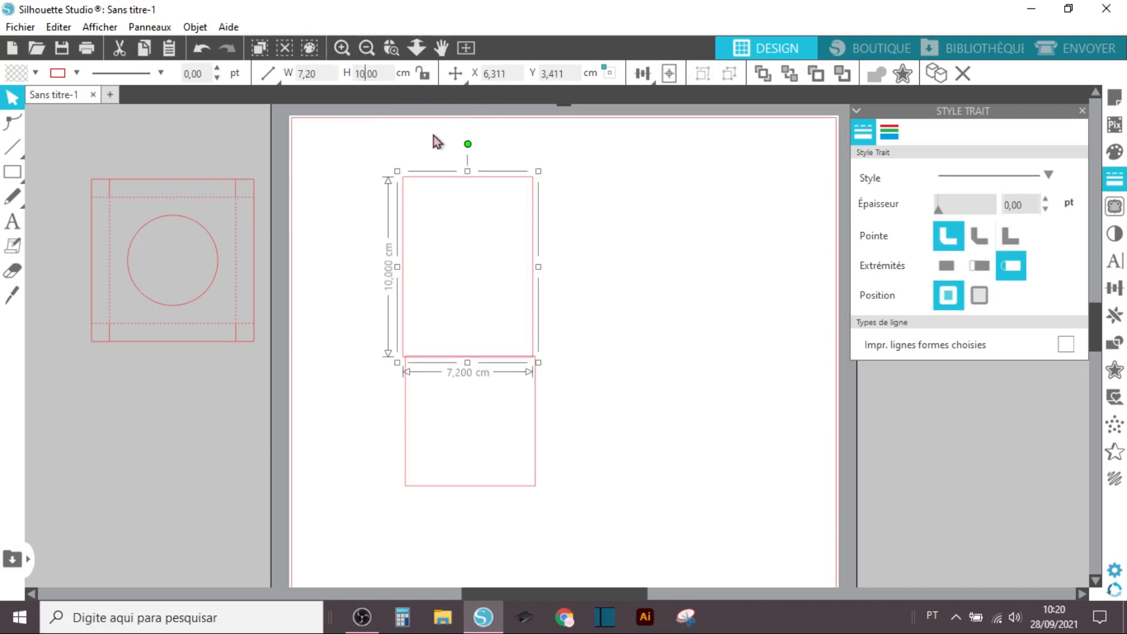
# - Select the rectangle and the square together and align their centres horizontally
pyautogui.moveTo(357, 215); pyautogui.dragTo(500, 375)
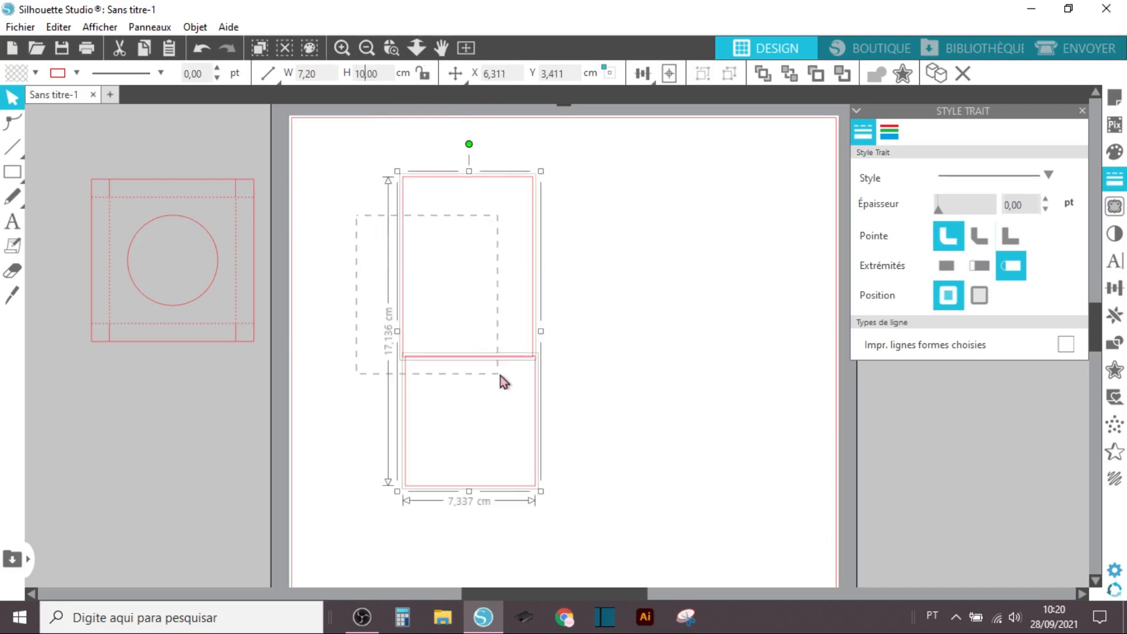
pyautogui.click(641, 74)
pyautogui.click(668, 107)
pyautogui.click(559, 309)
# - Nudge the rectangle up until its lower edge coincides with the square's upper edge
pyautogui.click(534, 299)
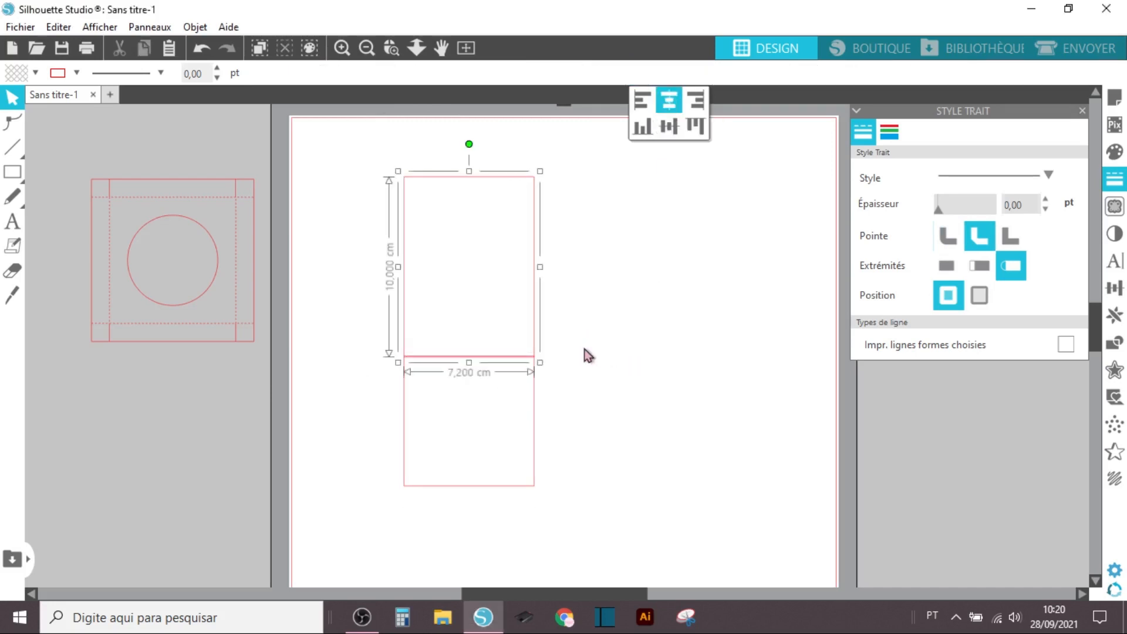
pyautogui.click(343, 48)
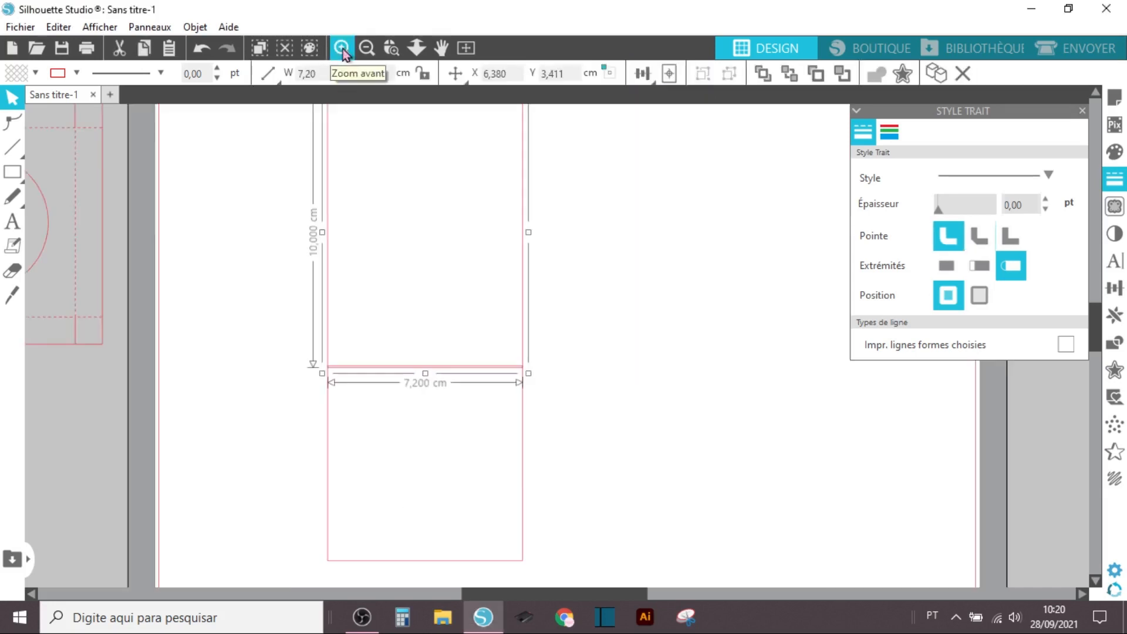
pyautogui.click(342, 48)
pyautogui.scroll(-1, 759, 386)
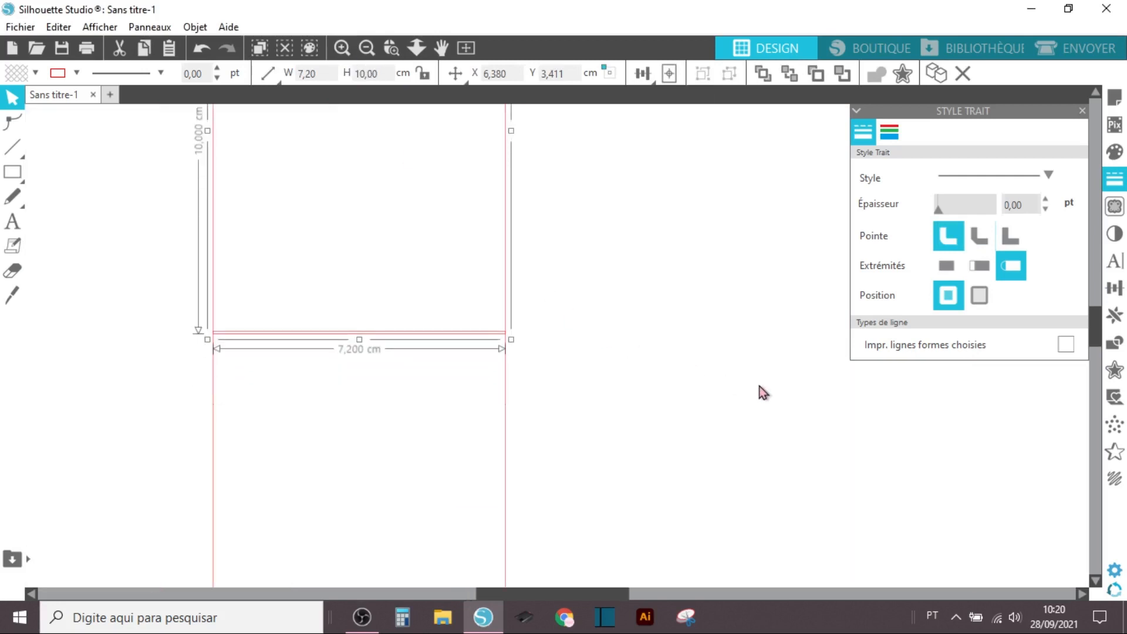
pyautogui.click(707, 388)
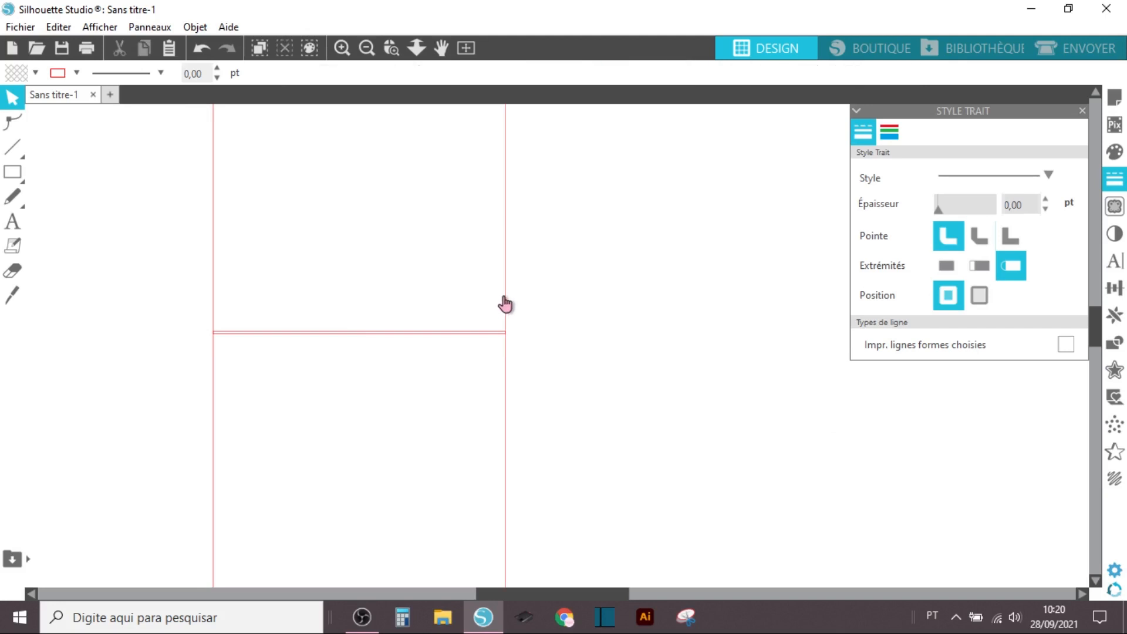
pyautogui.click(505, 298)
pyautogui.press('Up')
pyautogui.press('Up')
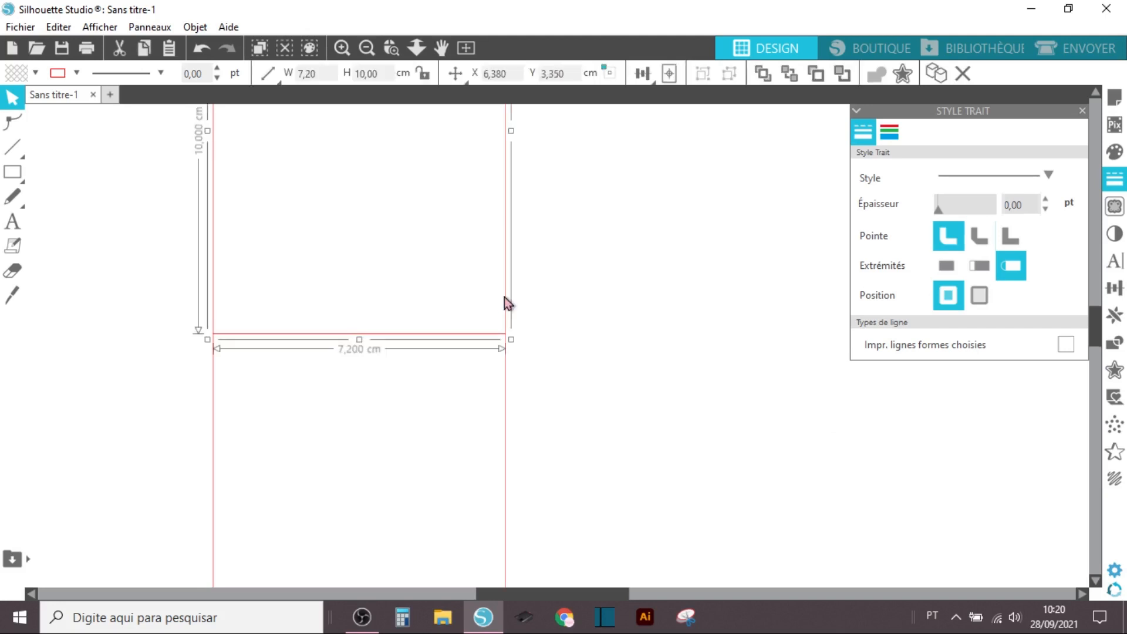
pyautogui.click(608, 350)
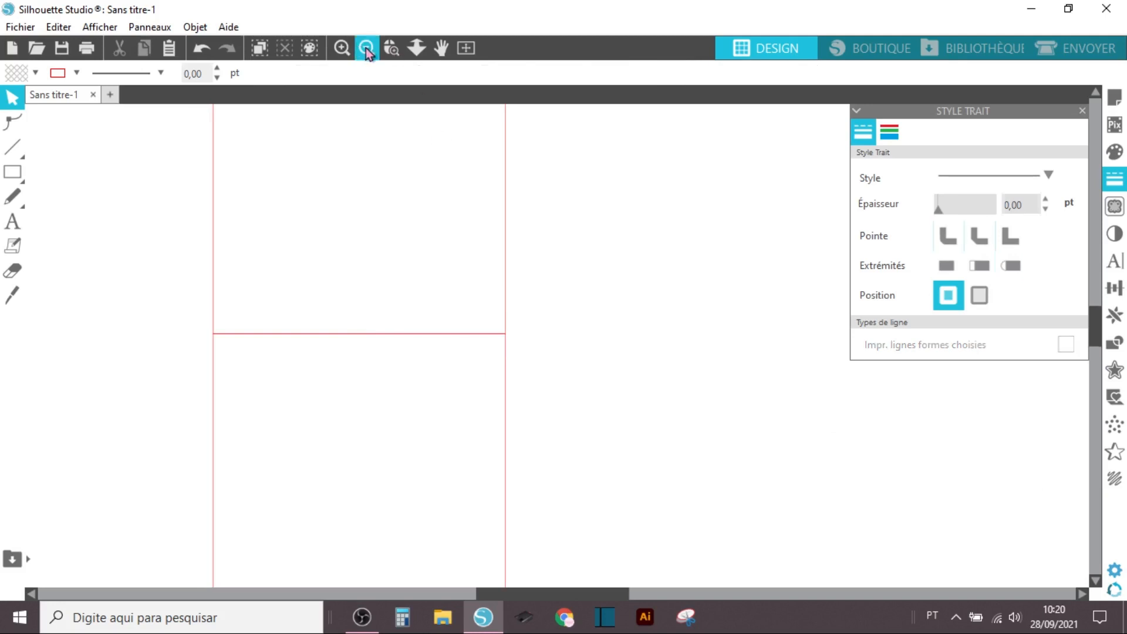
# - Mirror a copy of the 7.20 × 10 cm rectangle downwards over the square
pyautogui.click(365, 48)
pyautogui.click(366, 48)
pyautogui.scroll(-3, 626, 280)
pyautogui.click(528, 208)
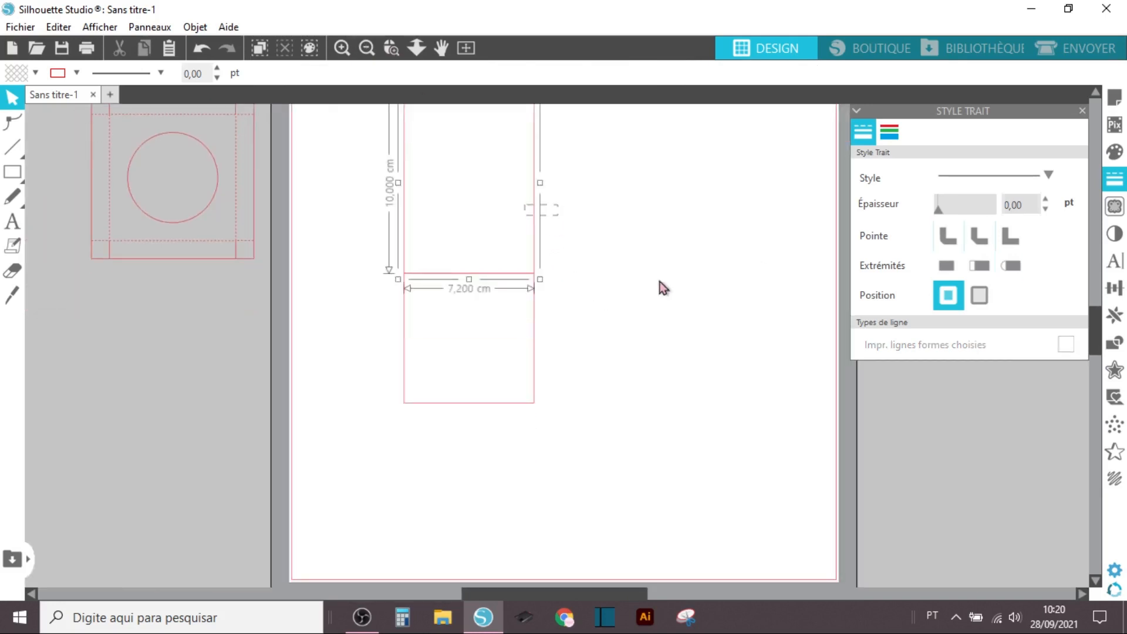
pyautogui.click(367, 47)
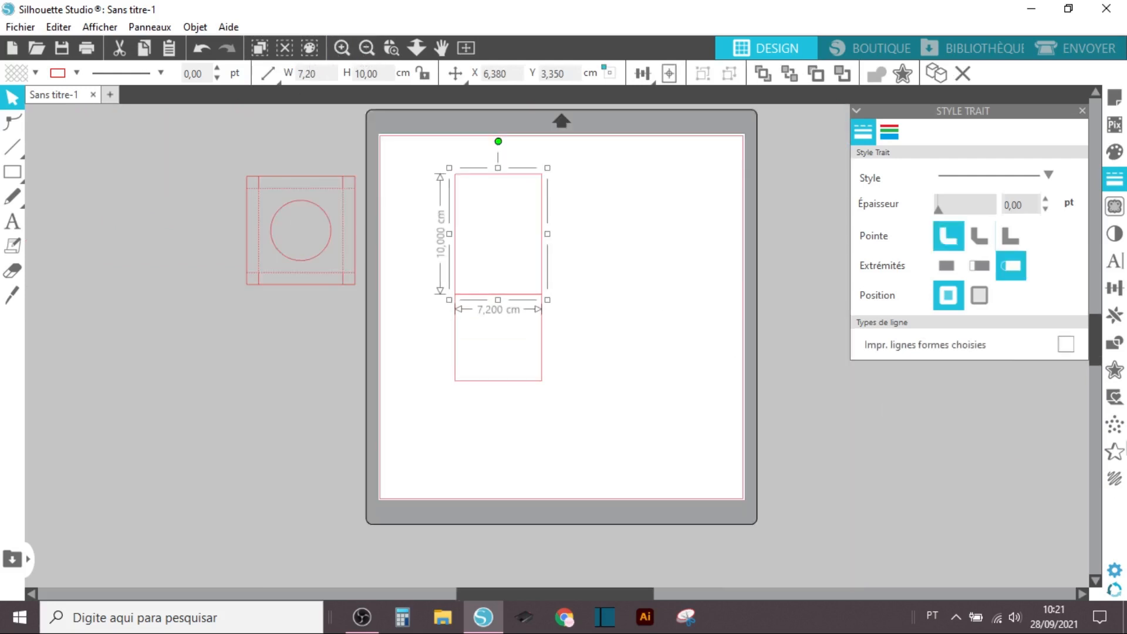
pyautogui.click(1115, 317)
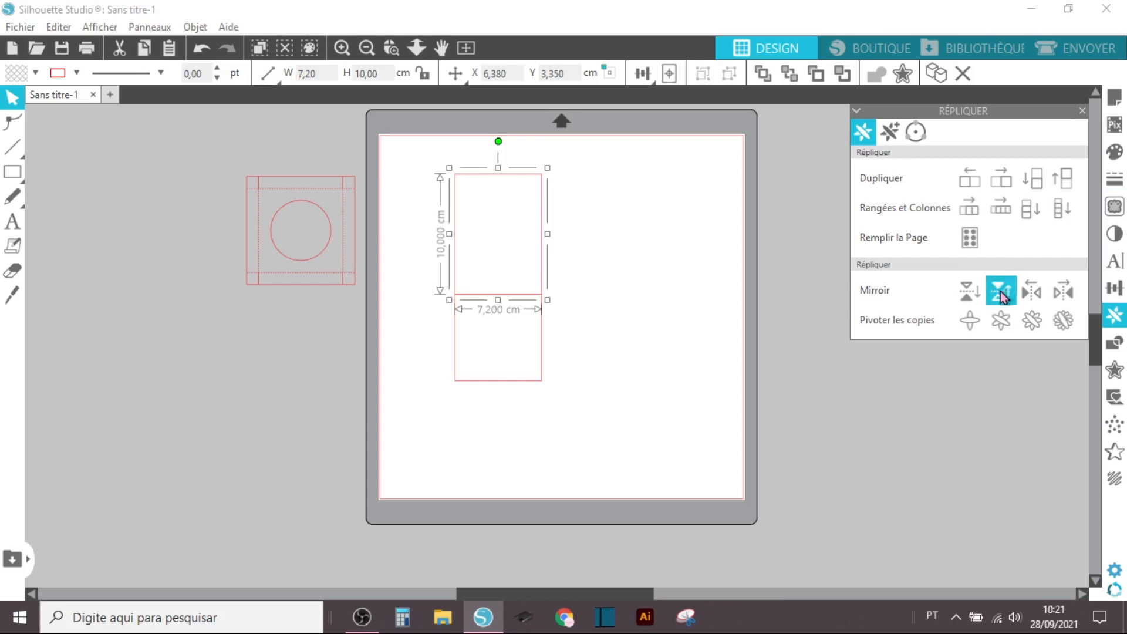
pyautogui.click(970, 291)
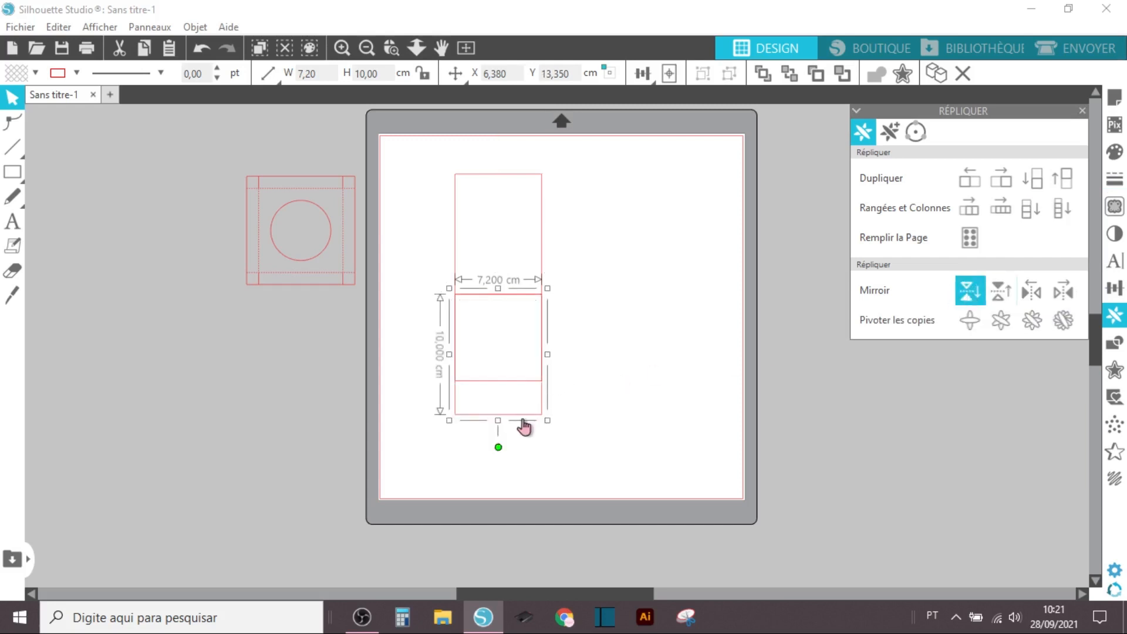
# - Move the mirrored 7.2 × 10 cm rectangle down until its upper edge meets the square's lower edge
pyautogui.moveTo(518, 423); pyautogui.dragTo(510, 502)
pyautogui.click(649, 409)
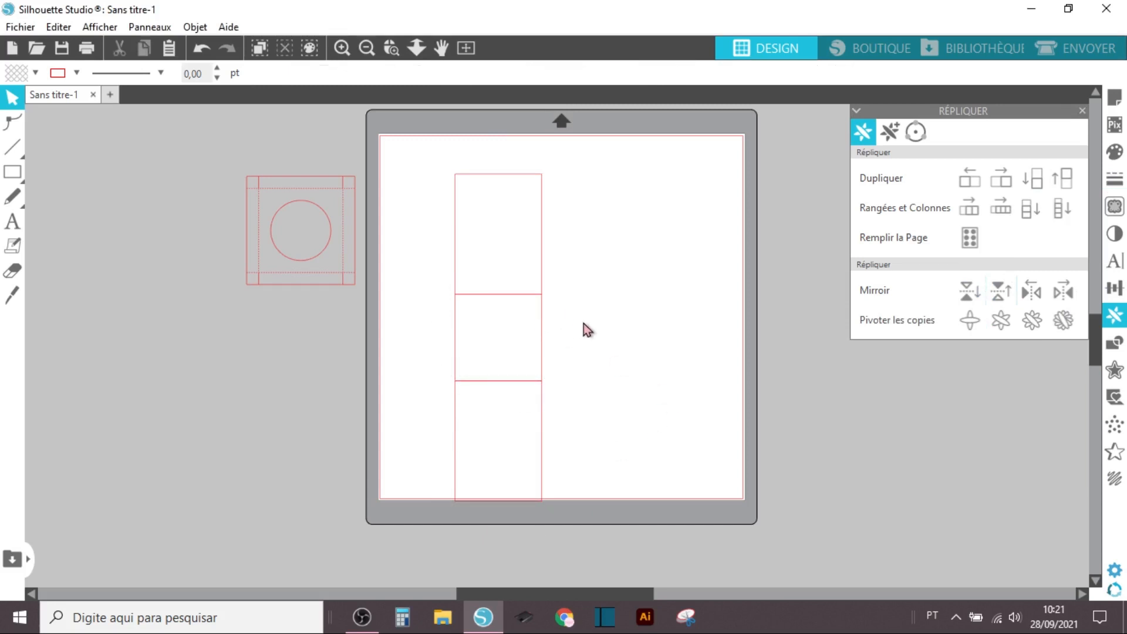
# - Draw a narrow rectangle about 2.65 × 7.23 cm along the right edge of the 7.2 cm square
pyautogui.scroll(2, 584, 323)
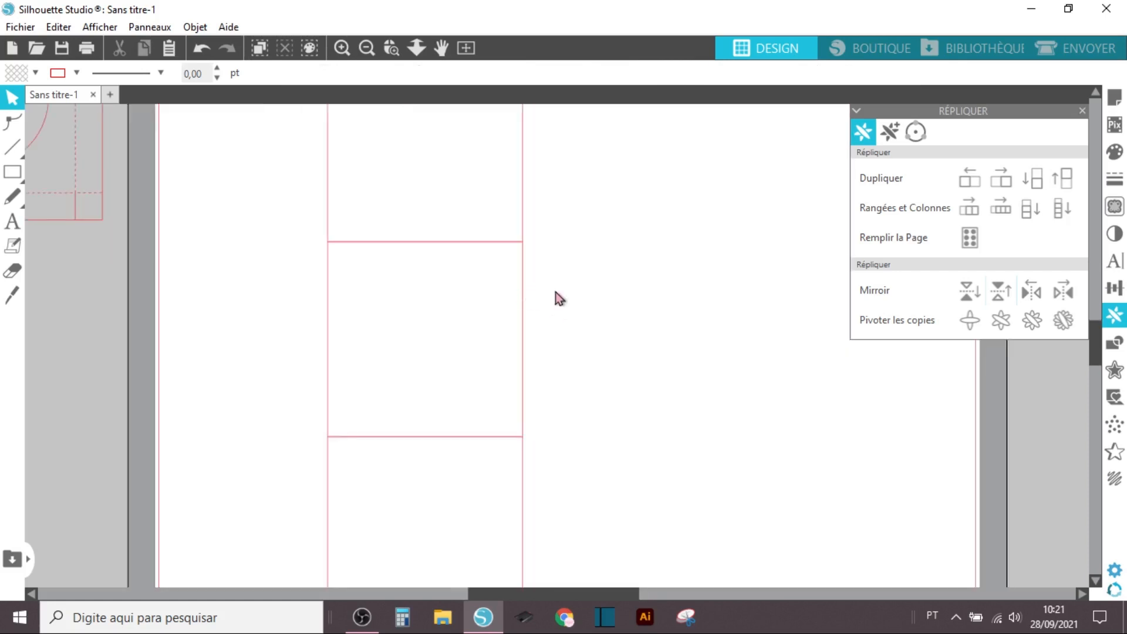
pyautogui.click(524, 290)
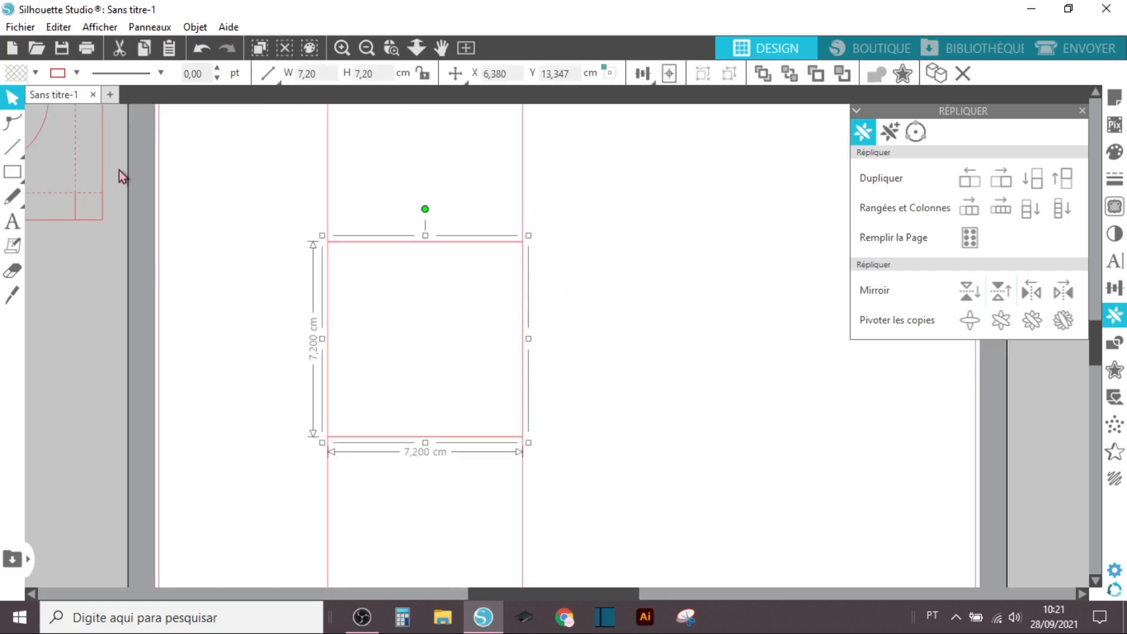
pyautogui.moveTo(18, 174)
pyautogui.click(56, 185)
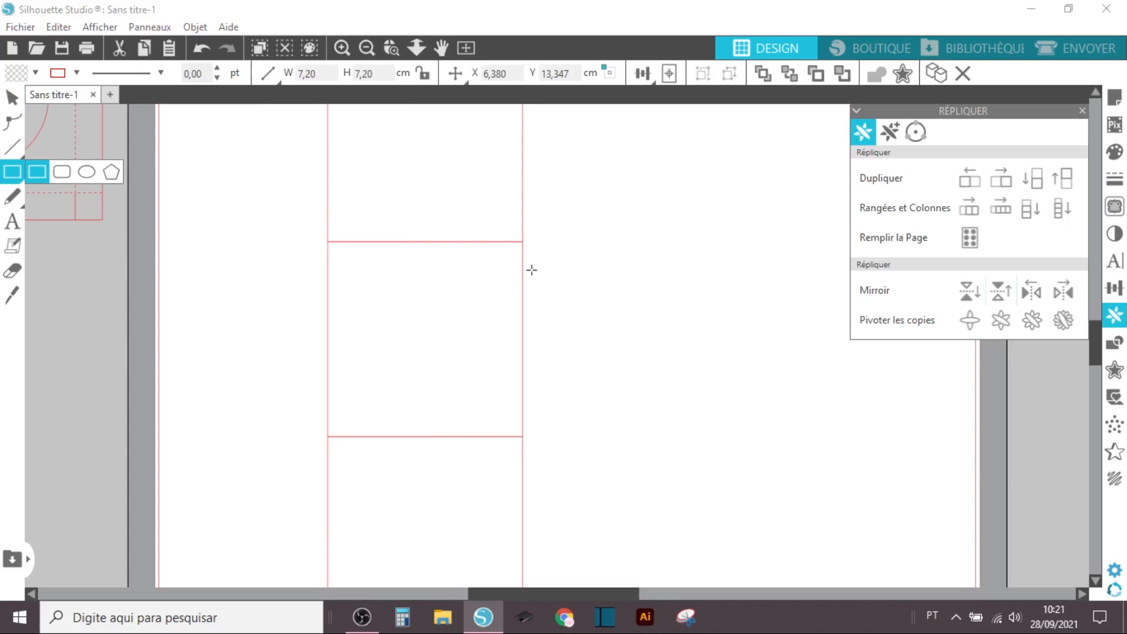
pyautogui.moveTo(525, 242); pyautogui.dragTo(597, 439)
pyautogui.click(18, 96)
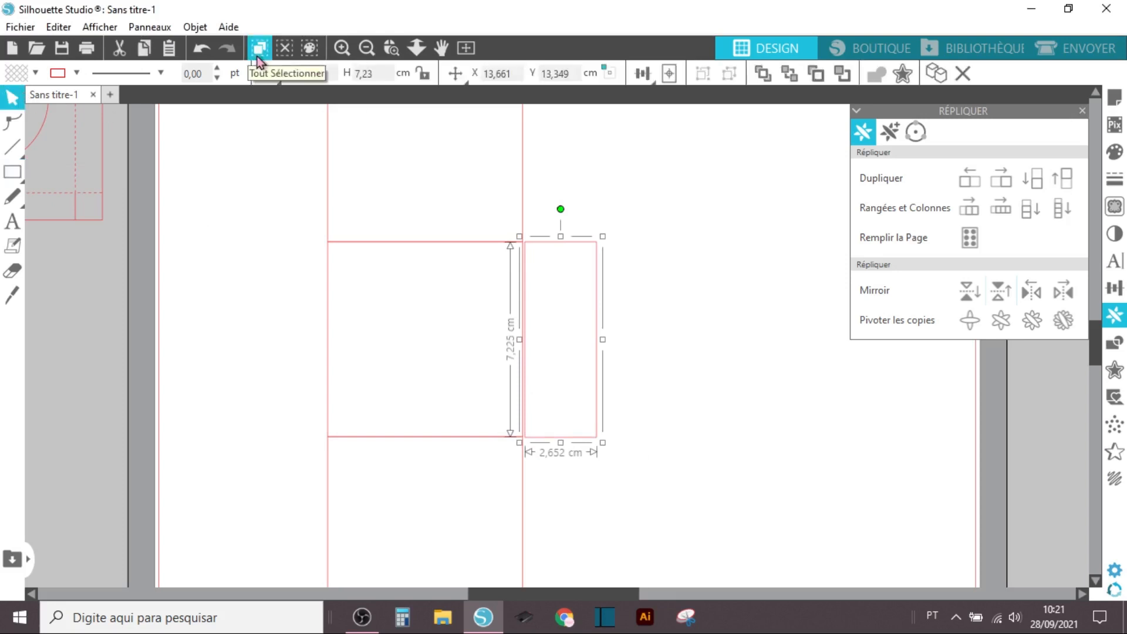
# - Try sizing the narrow rectangle to 7.20 cm wide and 1 cm high
pyautogui.click(363, 72)
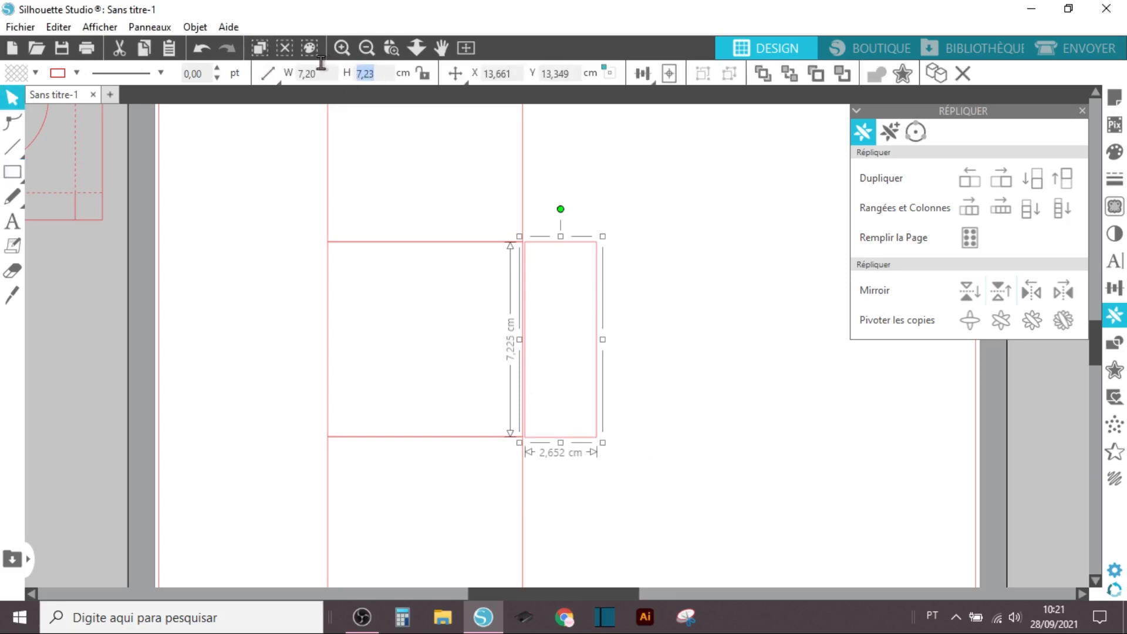
pyautogui.write('1')
pyautogui.press('Return')
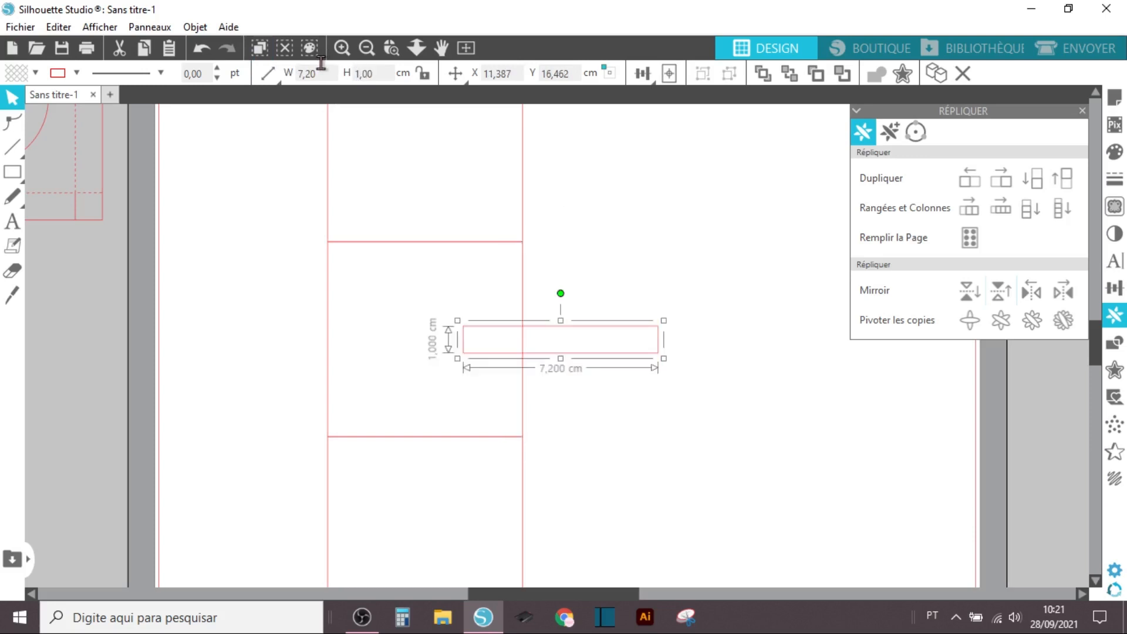
pyautogui.press('i')
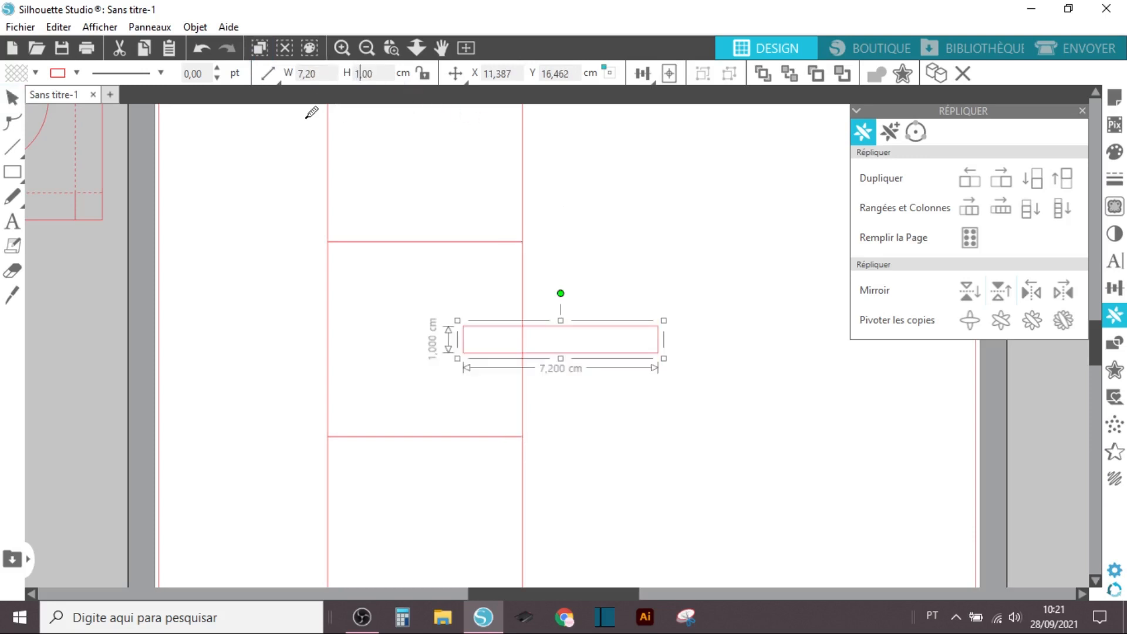
pyautogui.hotkey('ctrl', 'z')
# - Set the narrow rectangle's height to 7.20 cm and its width to 1 cm
pyautogui.click(359, 73)
pyautogui.doubleClick(375, 73)
pyautogui.write('7,')
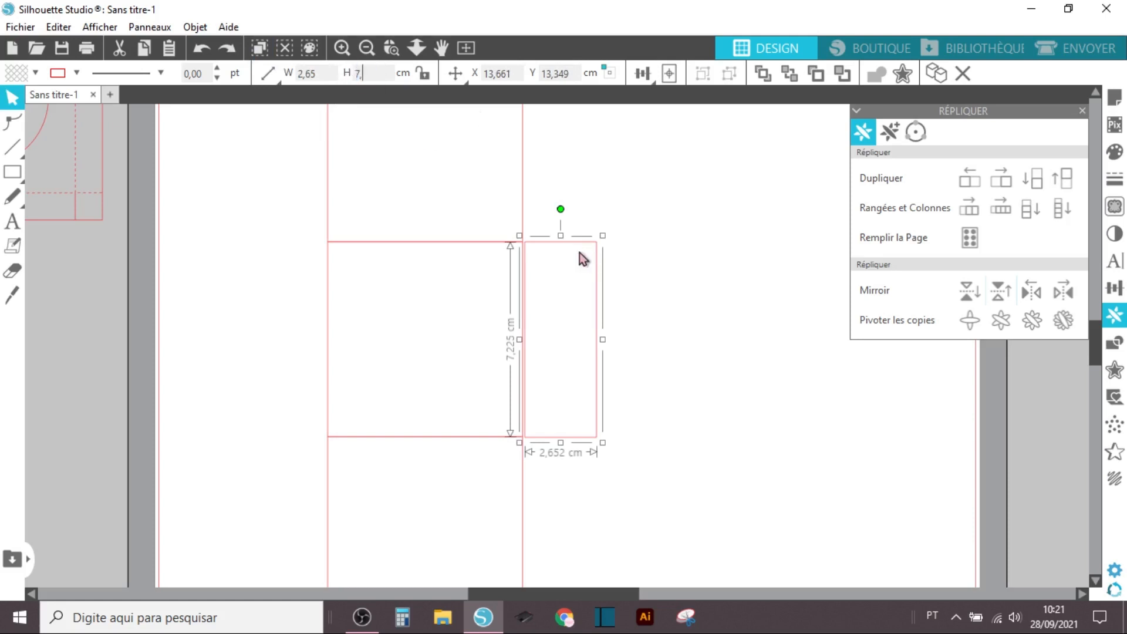
pyautogui.moveTo(311, 72); pyautogui.dragTo(275, 67)
pyautogui.moveTo(274, 68)
pyautogui.press('BackSpace')
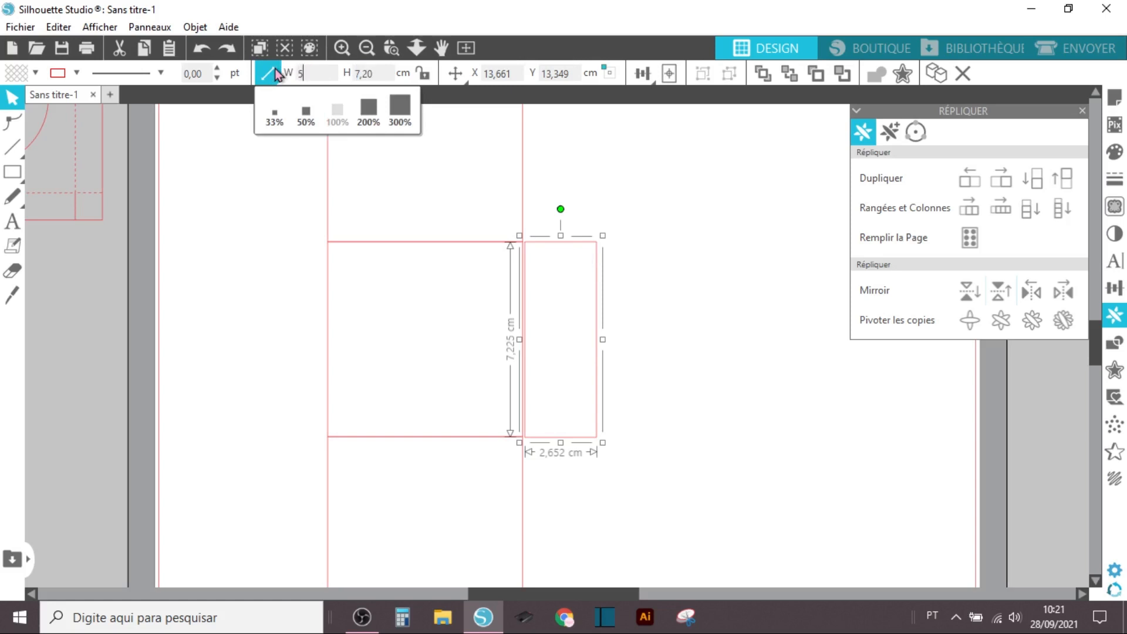
pyautogui.write('1')
pyautogui.press('Return')
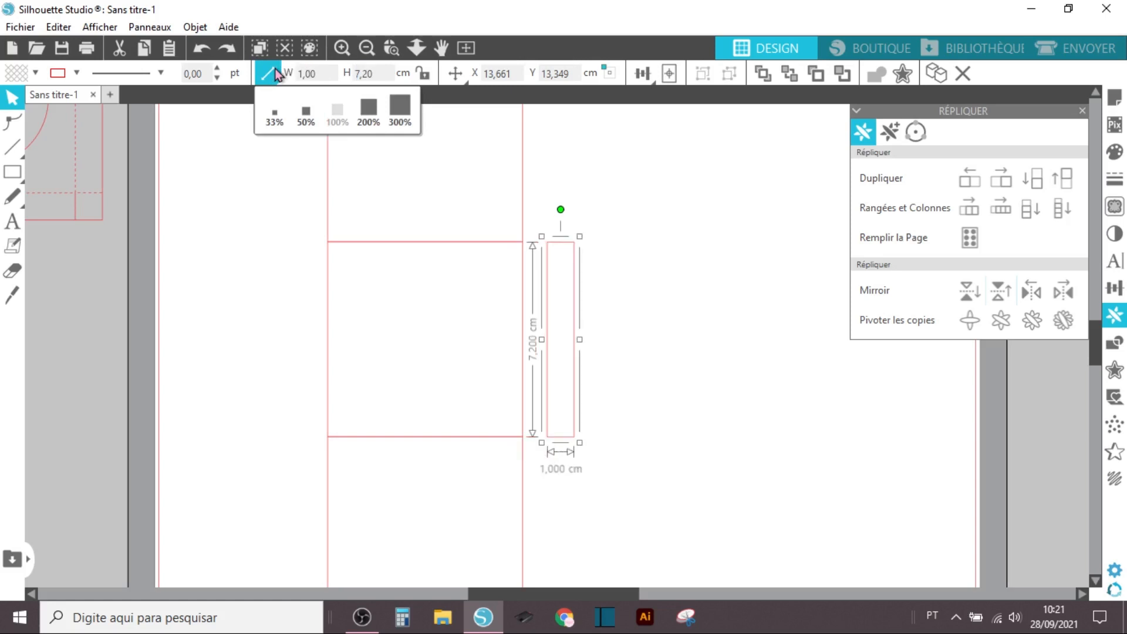
# - Move the 1 × 7.20 cm strip against the square's right edge and nudge it so their edges coincide
pyautogui.click(663, 426)
pyautogui.moveTo(564, 249); pyautogui.dragTo(544, 249)
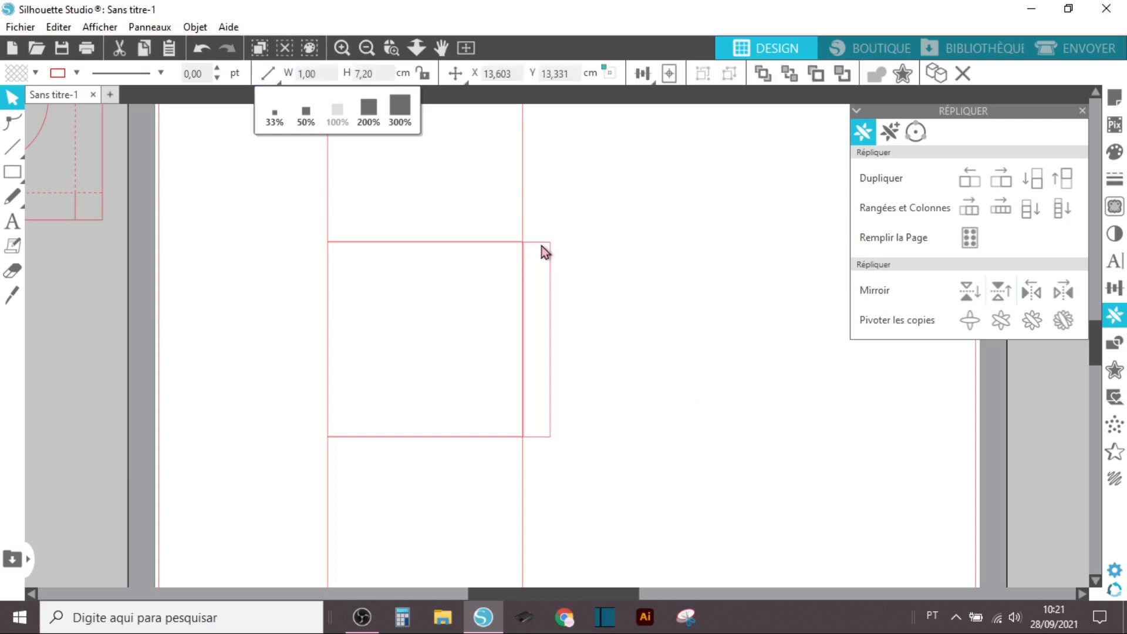
pyautogui.click(537, 249)
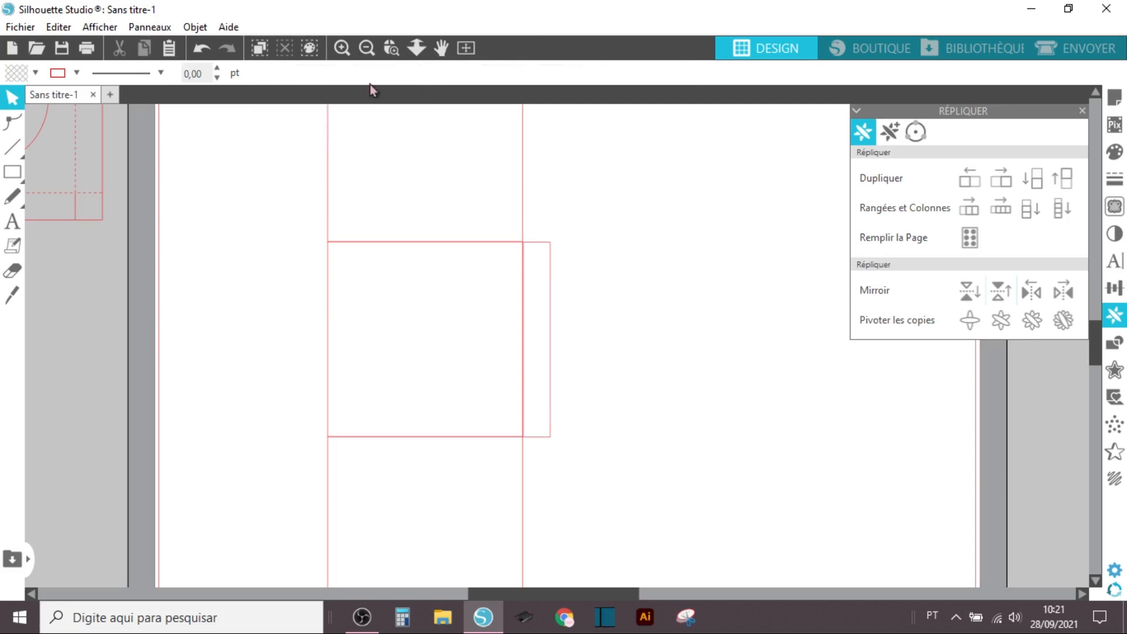
pyautogui.click(342, 50)
pyautogui.click(343, 49)
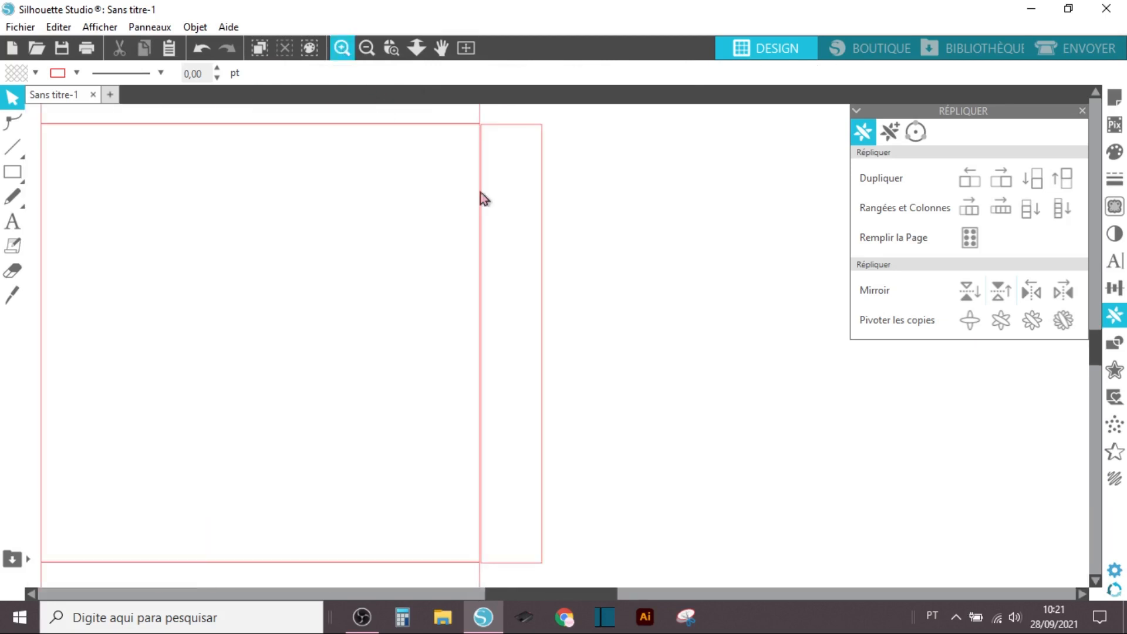
pyautogui.click(521, 129)
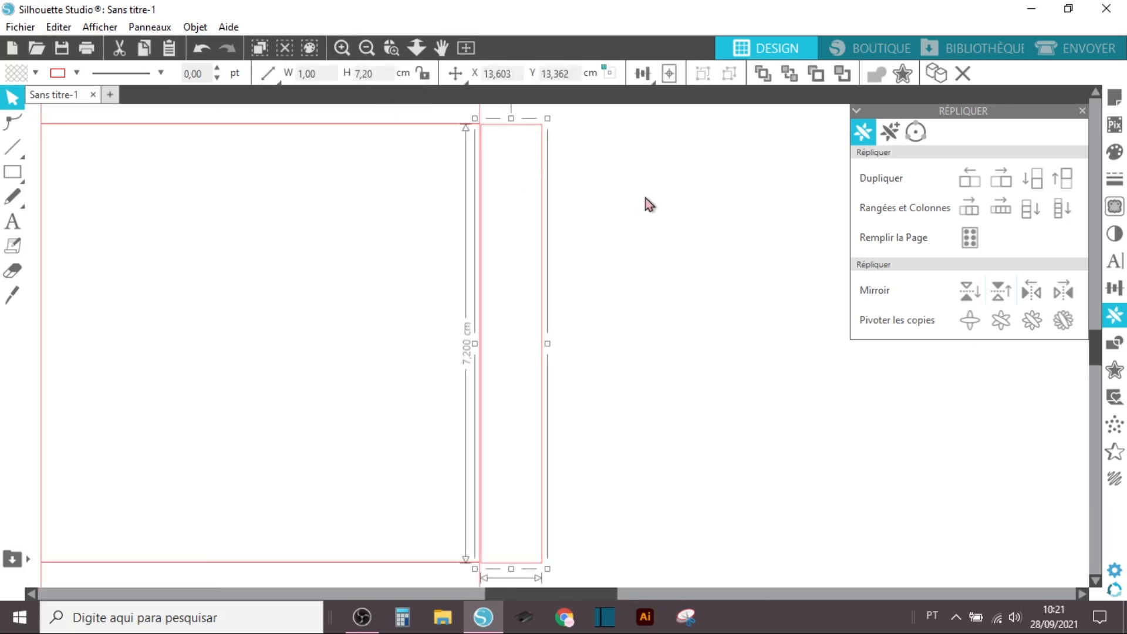
pyautogui.press('Left')
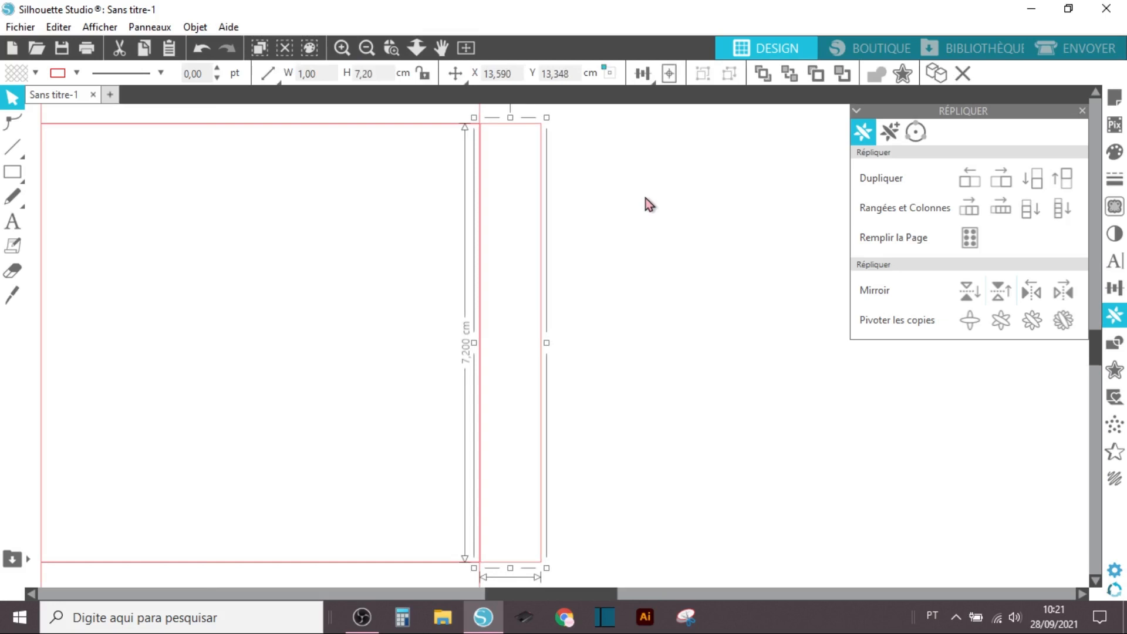
# - Draw a small rectangle about 1.11 × 0.89 cm at the upper end of the strip
pyautogui.scroll(2, 648, 244)
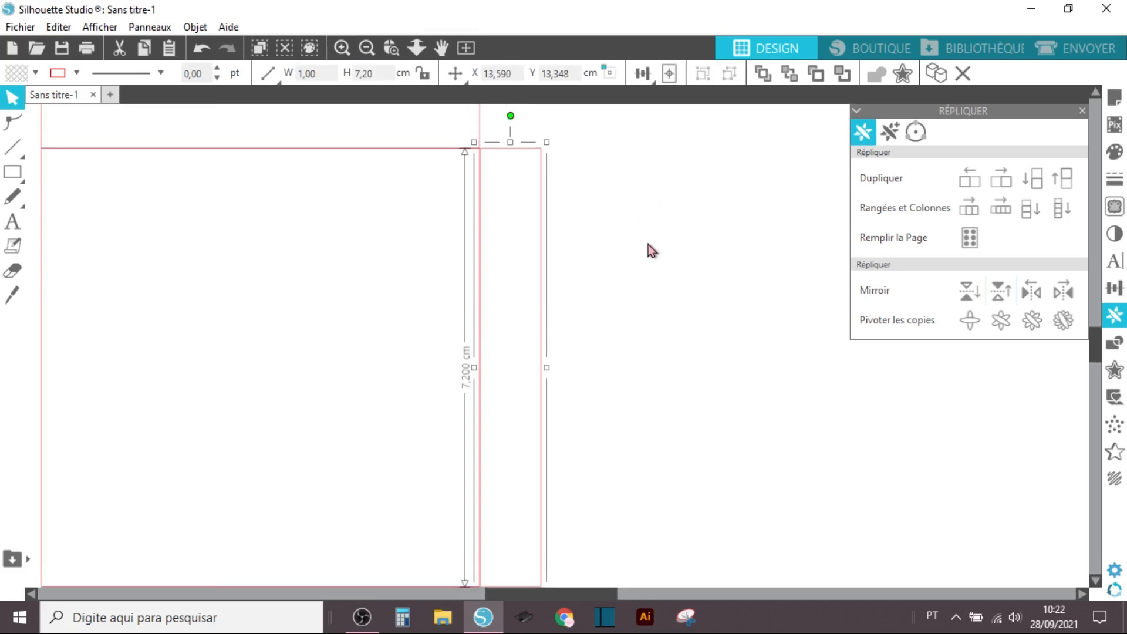
pyautogui.scroll(3, 648, 244)
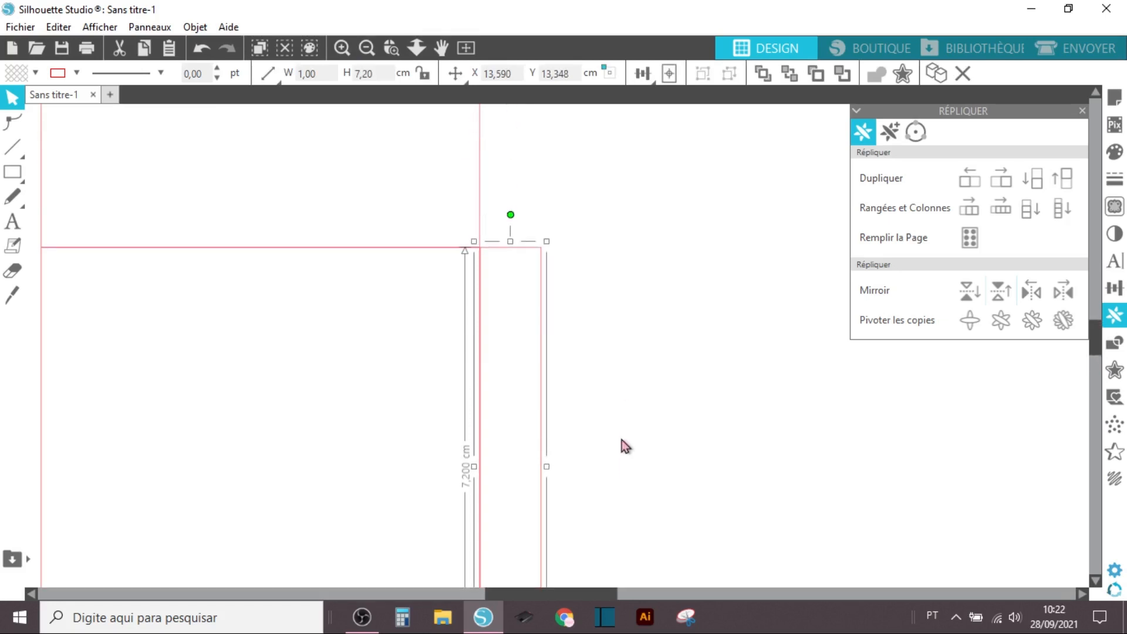
pyautogui.moveTo(11, 175)
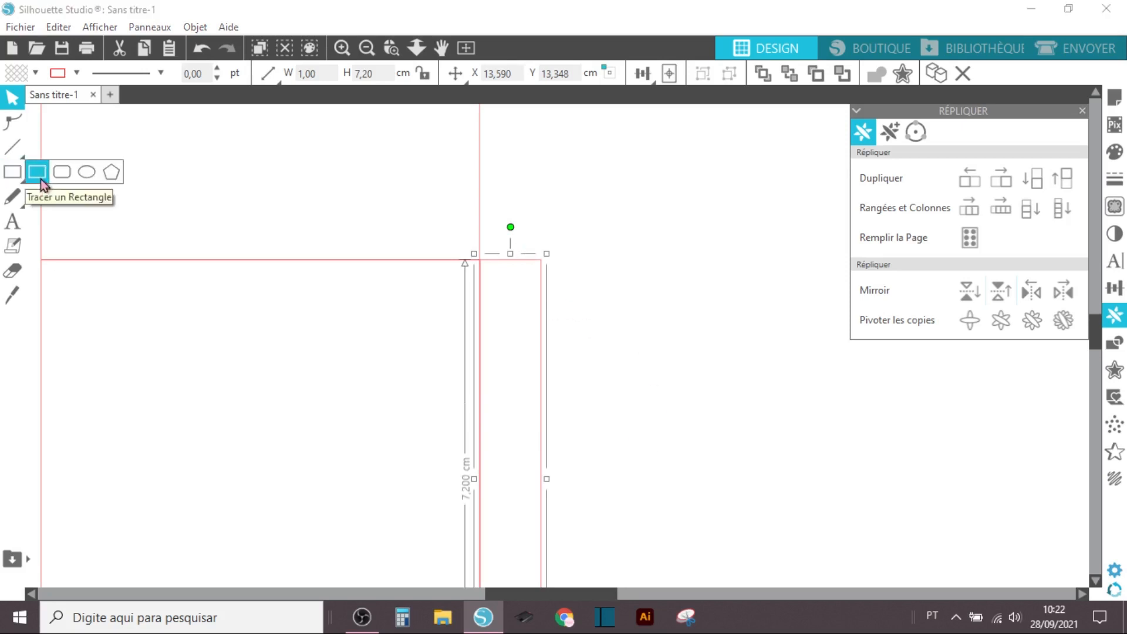
pyautogui.click(41, 178)
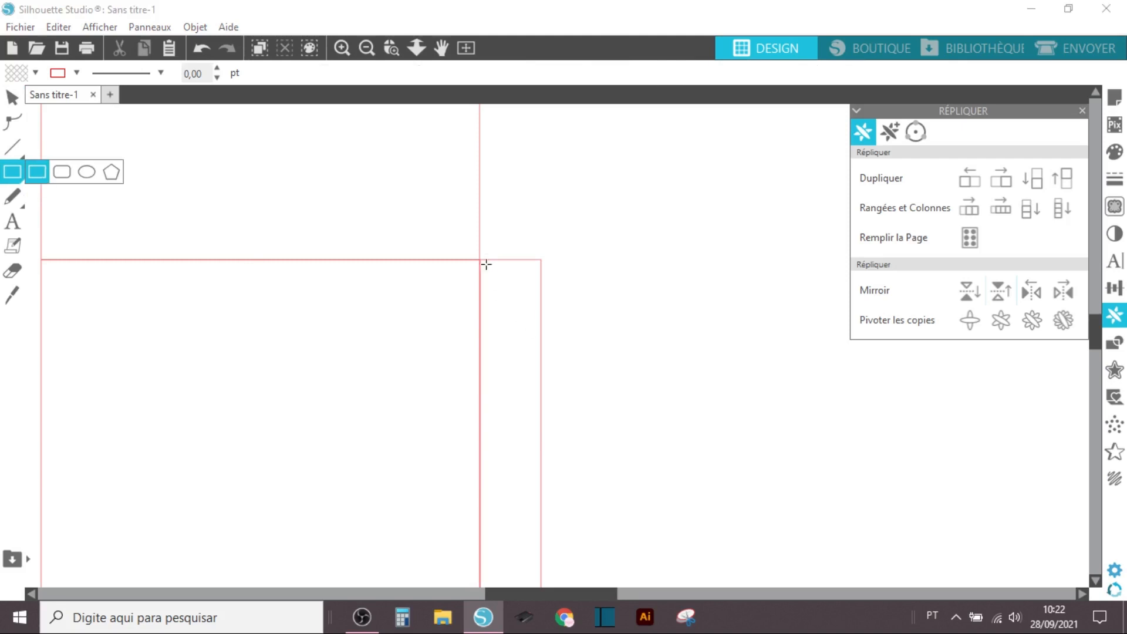
pyautogui.moveTo(479, 207); pyautogui.dragTo(546, 259)
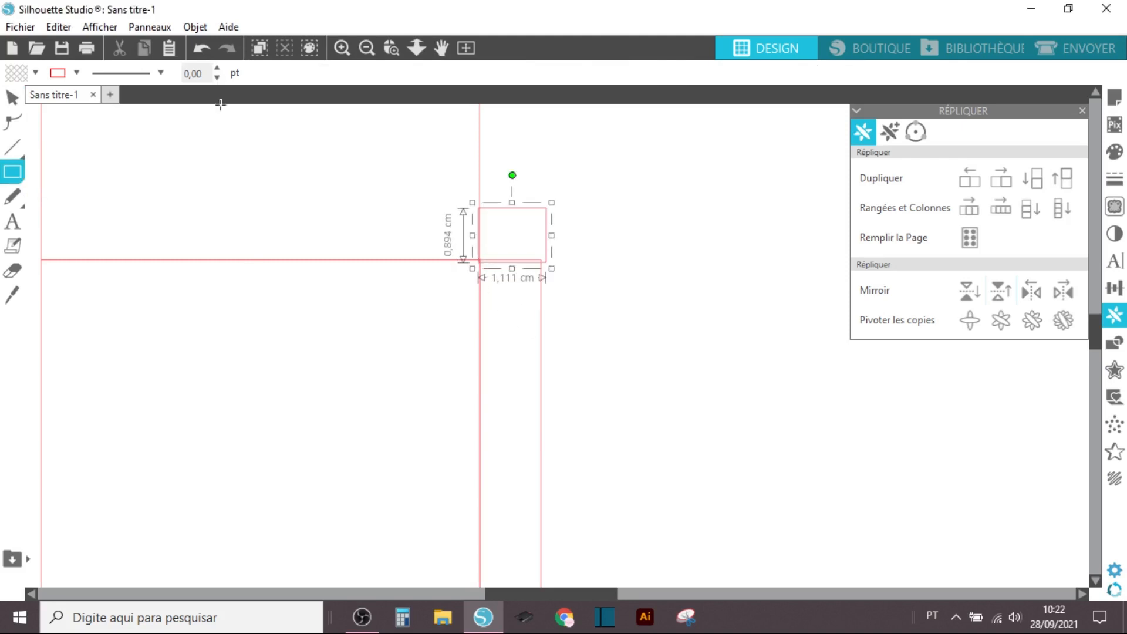
pyautogui.click(12, 97)
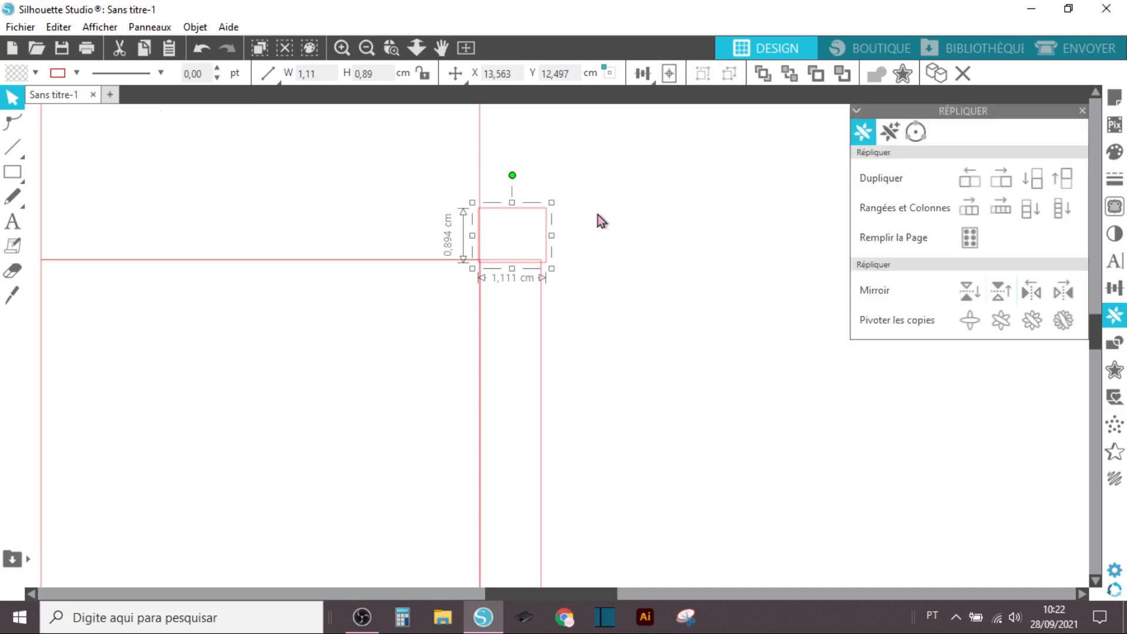
# - Set the small rectangle's width and height to 1 cm each
pyautogui.write('1')
pyautogui.press('Tab')
pyautogui.write('1')
pyautogui.press('Return')
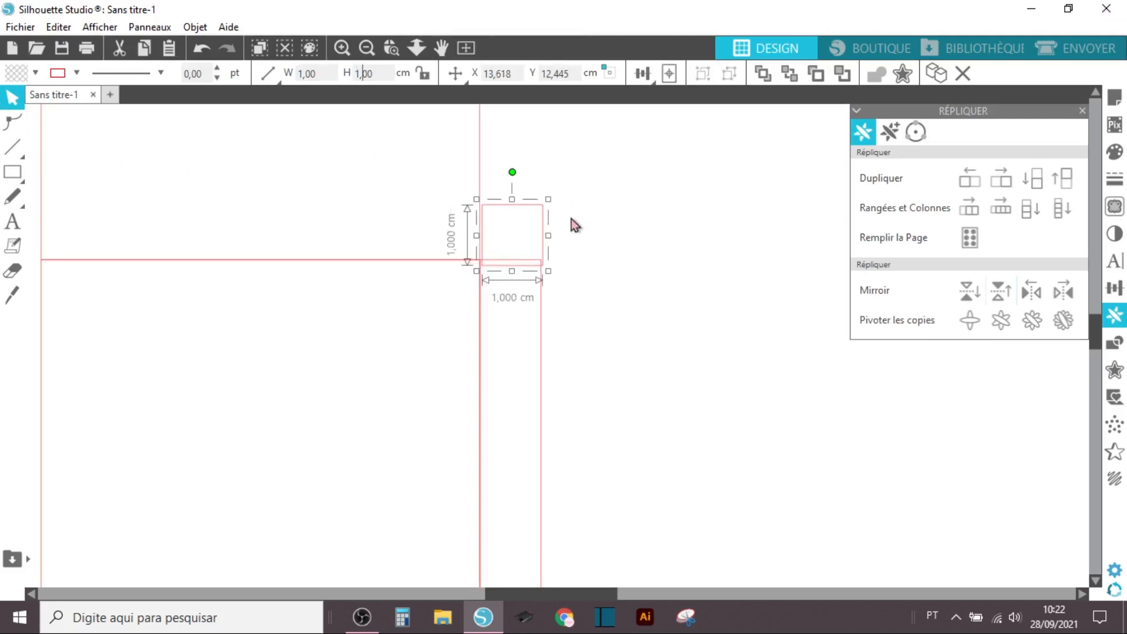
# - Place the 1 cm square directly on top of the strip and nudge it so their side edges line up
pyautogui.click(493, 209)
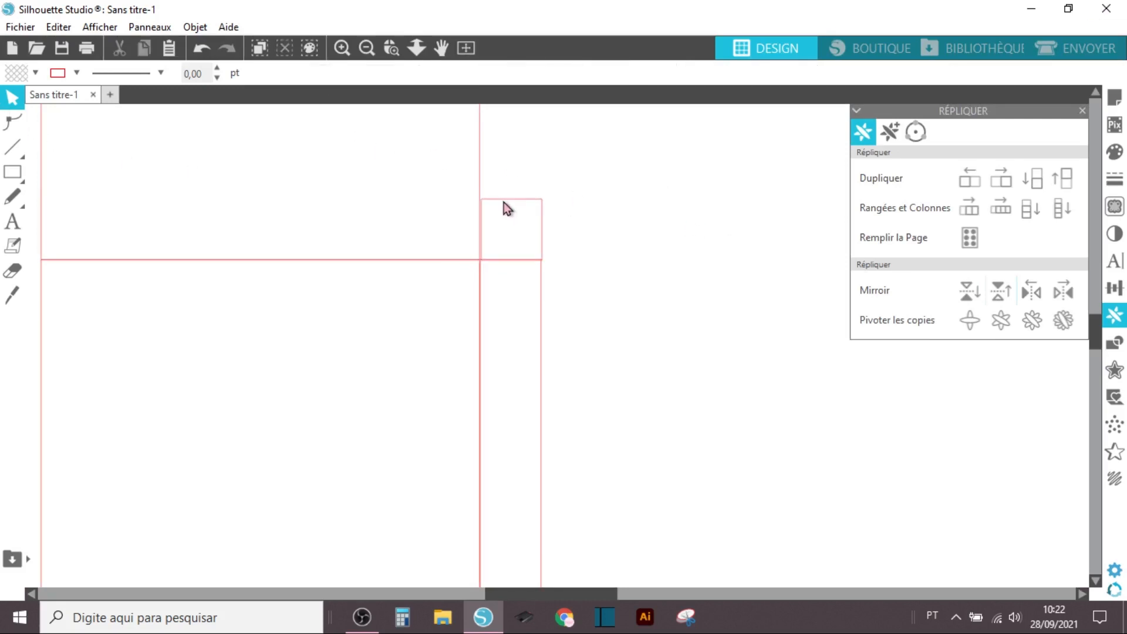
pyautogui.click(505, 202)
pyautogui.moveTo(504, 202); pyautogui.dragTo(502, 202)
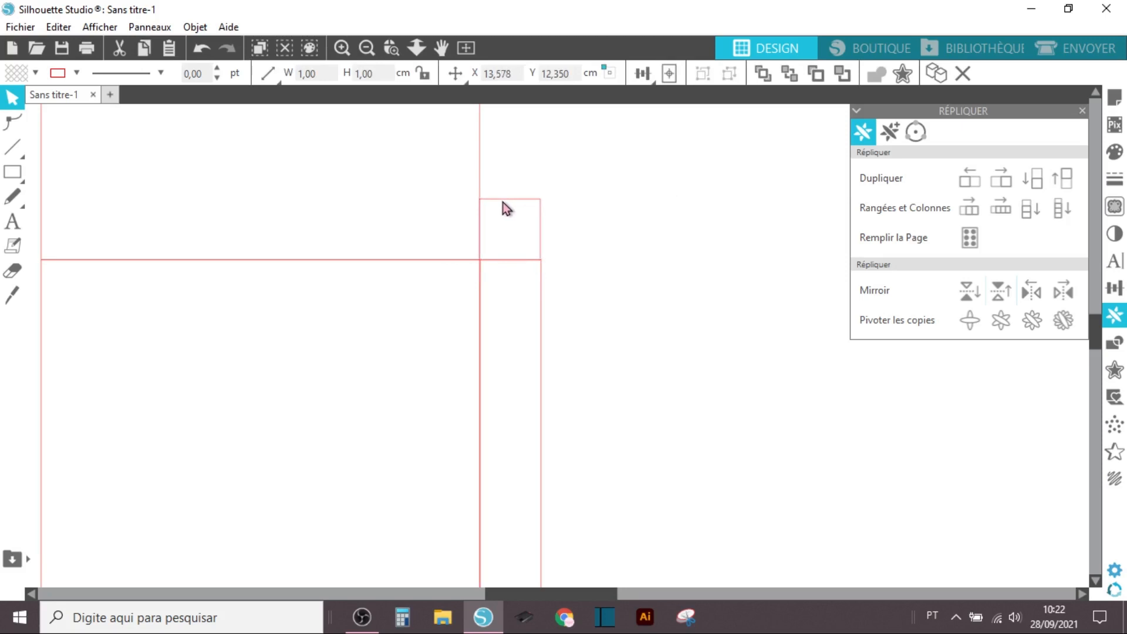
pyautogui.click(515, 200)
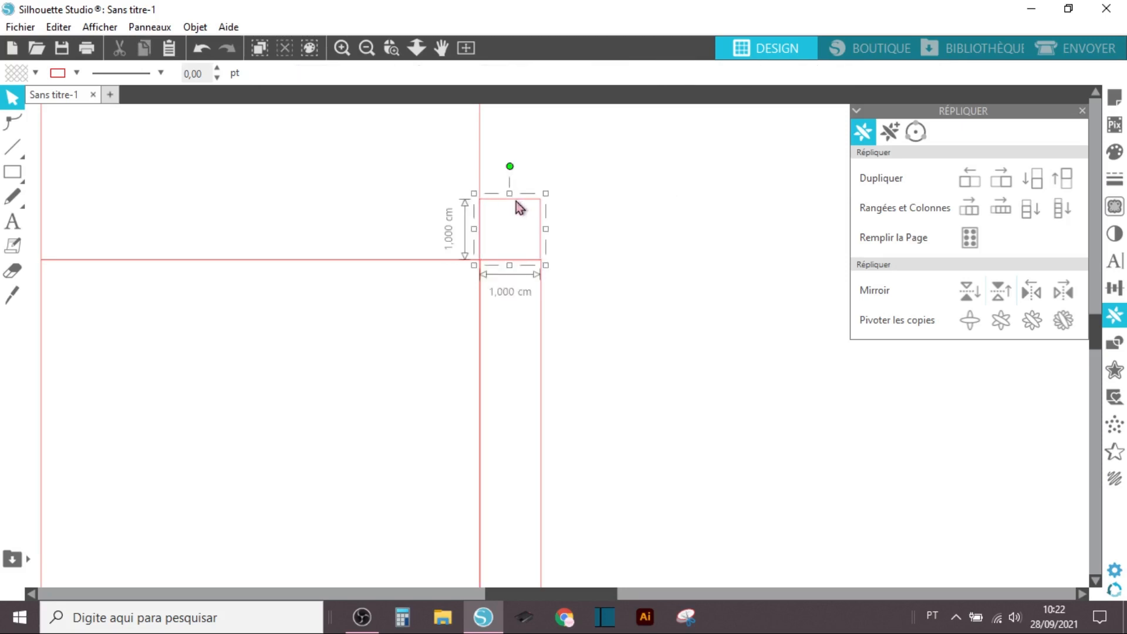
pyautogui.press('Right')
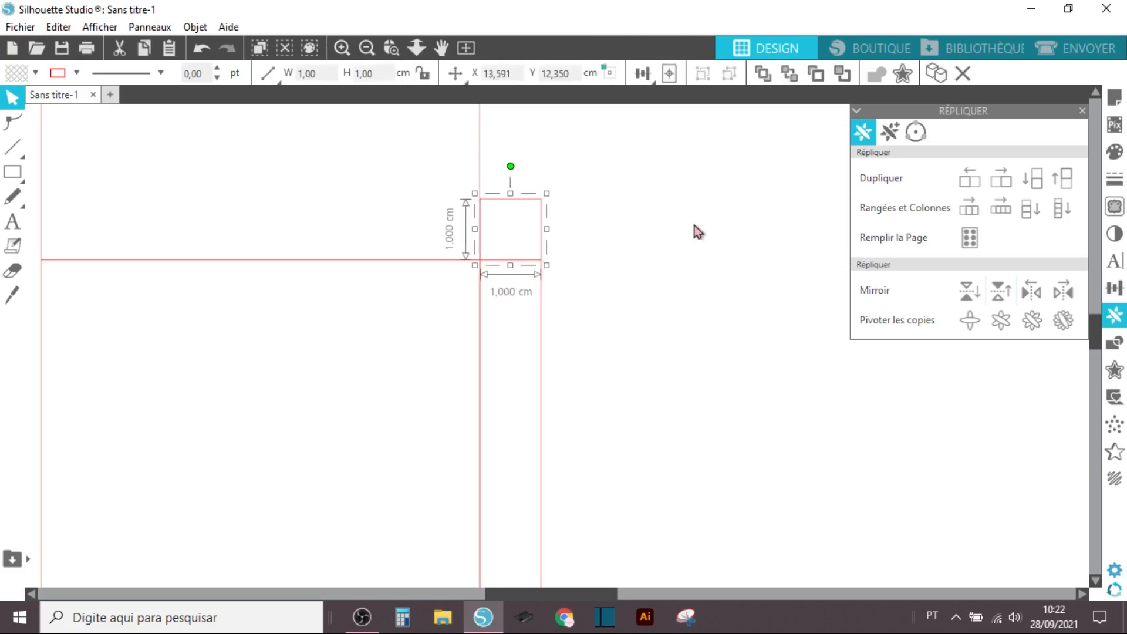
pyautogui.click(694, 226)
# - Duplicate the 1 cm square downwards and move the copy to the lower end of the strip
pyautogui.scroll(-1, 694, 225)
pyautogui.scroll(-2, 646, 376)
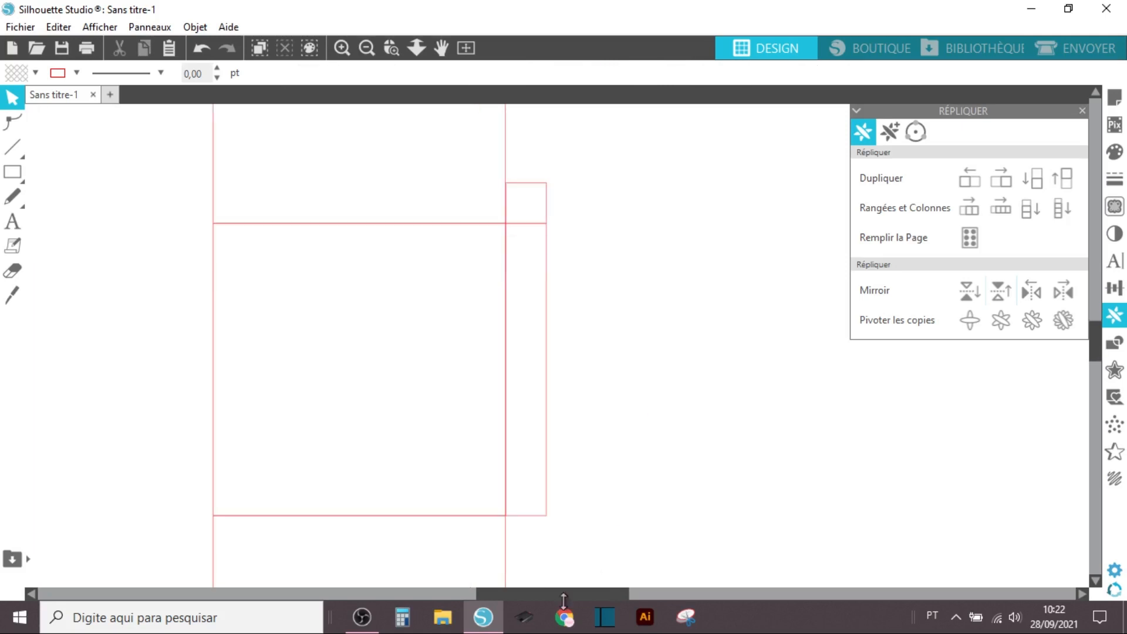
pyautogui.click(524, 191)
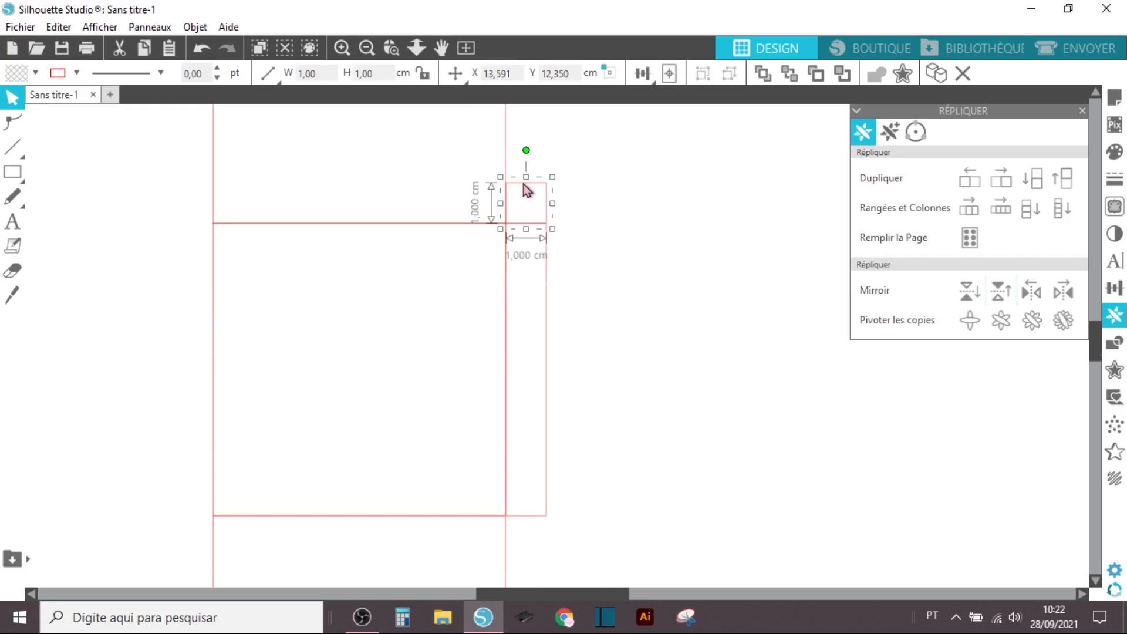
pyautogui.moveTo(523, 184); pyautogui.dragTo(524, 183)
pyautogui.click(1033, 180)
pyautogui.moveTo(518, 270); pyautogui.dragTo(512, 558)
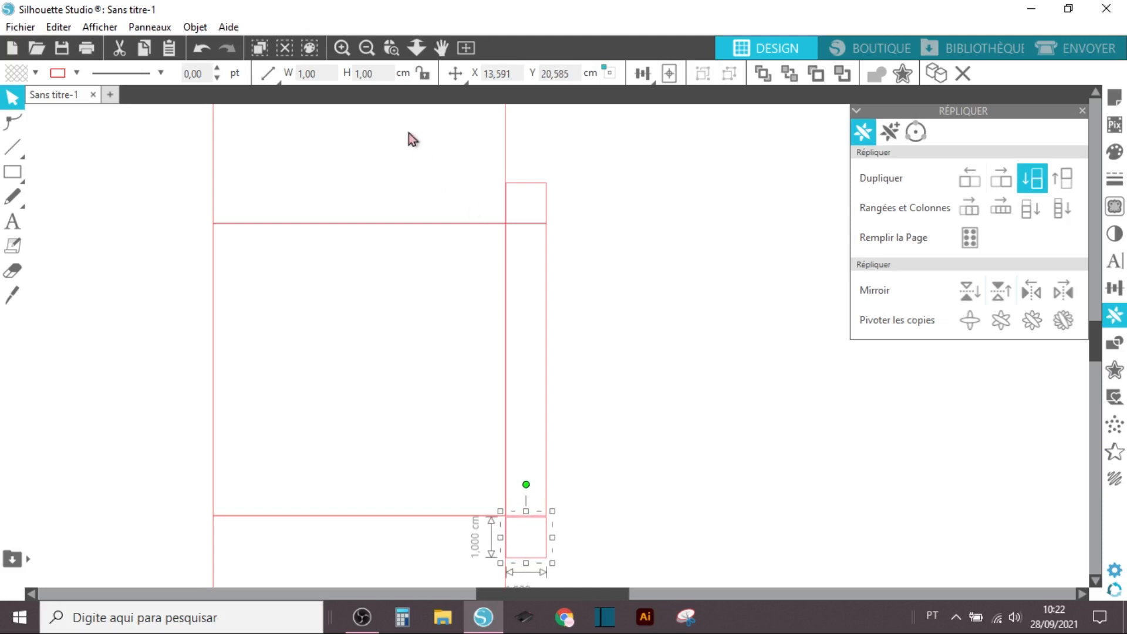
pyautogui.click(594, 264)
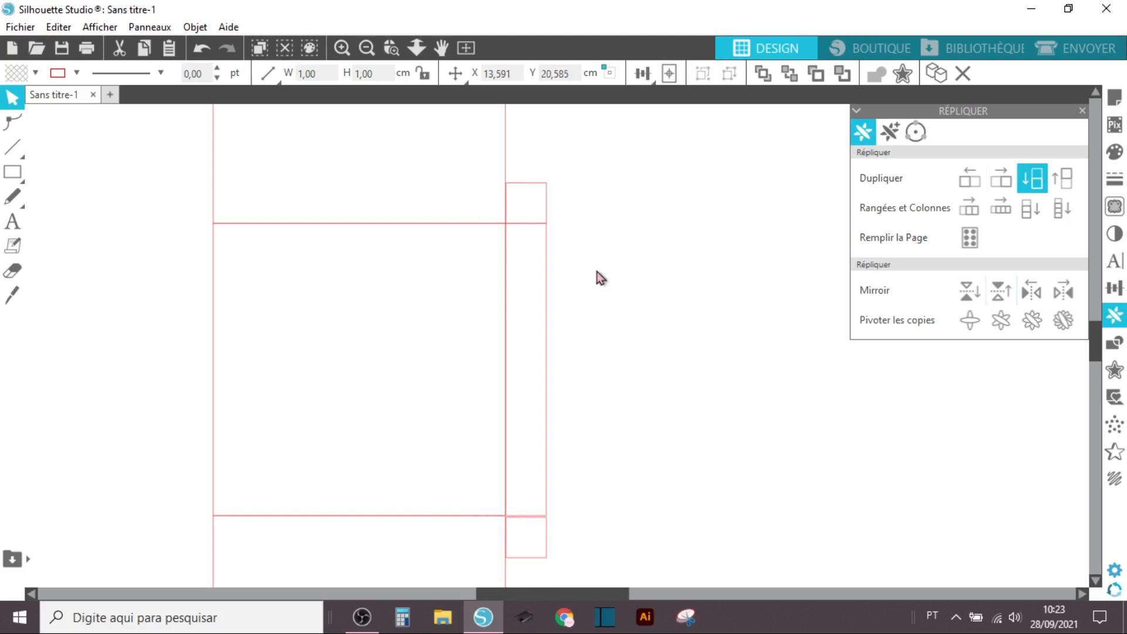
pyautogui.click(551, 204)
pyautogui.keyDown('shift'); pyautogui.click(552, 268); pyautogui.keyUp('shift')
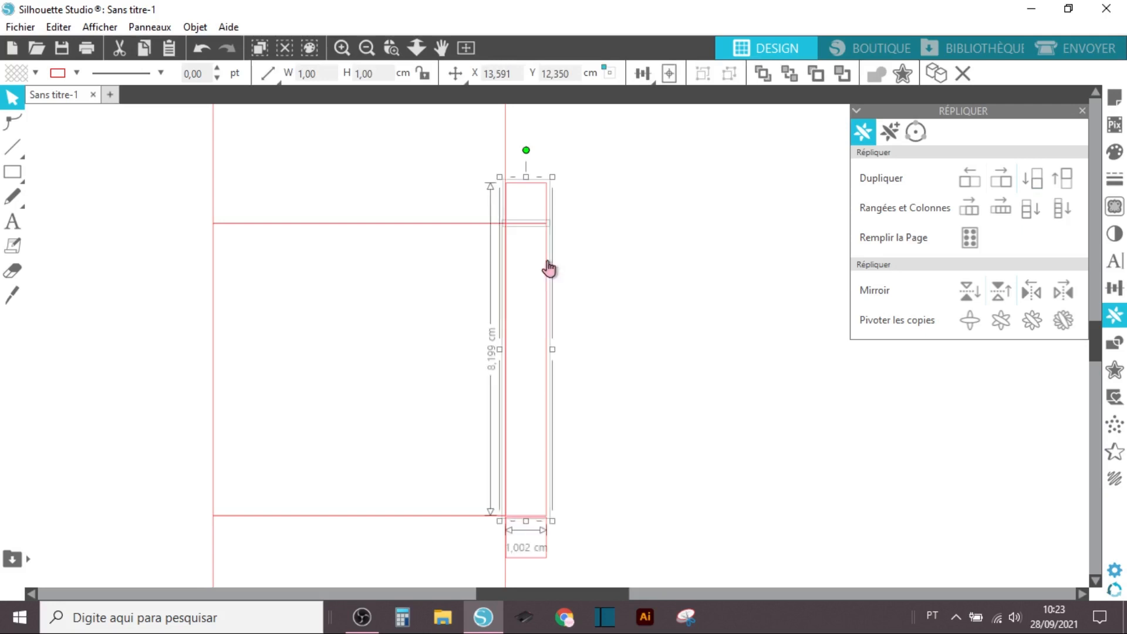
pyautogui.click(629, 473)
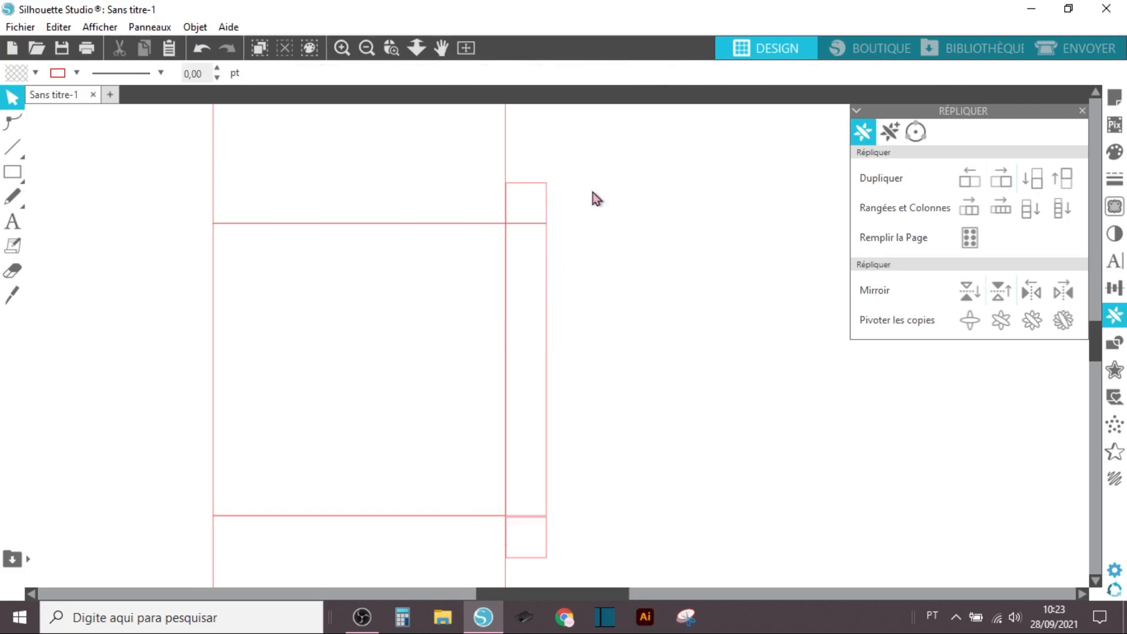
# - Weld the upper 1 cm square and the vertical side strip into a single shape
pyautogui.moveTo(591, 190); pyautogui.dragTo(547, 278)
pyautogui.scroll(2, 547, 277)
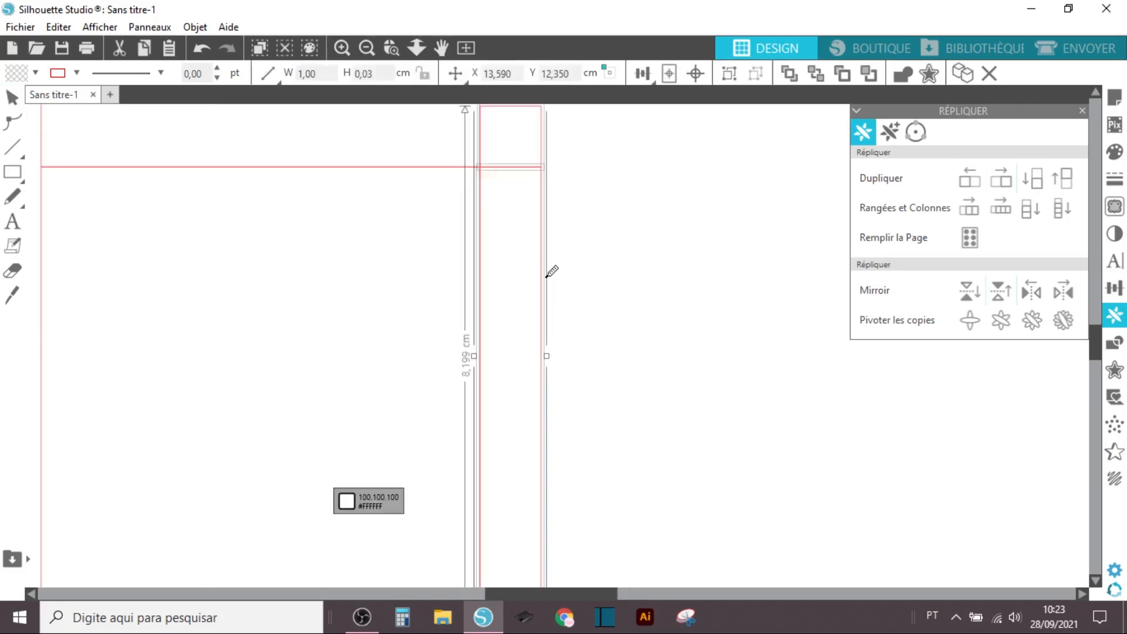
pyautogui.scroll(1, 547, 277)
pyautogui.scroll(5, 547, 277)
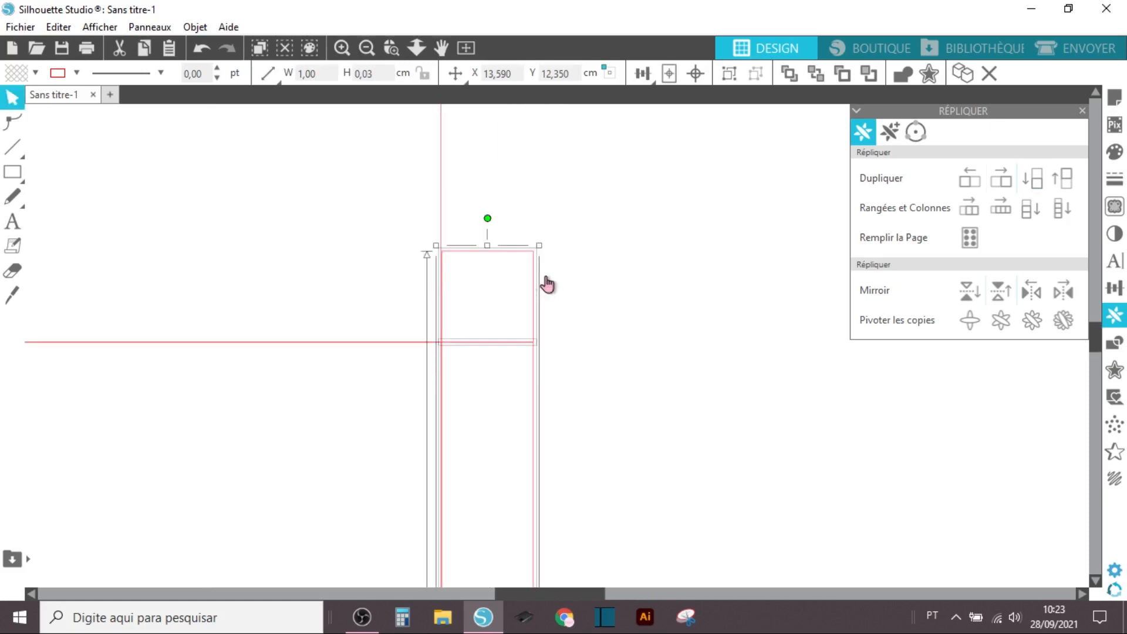
pyautogui.click(654, 348)
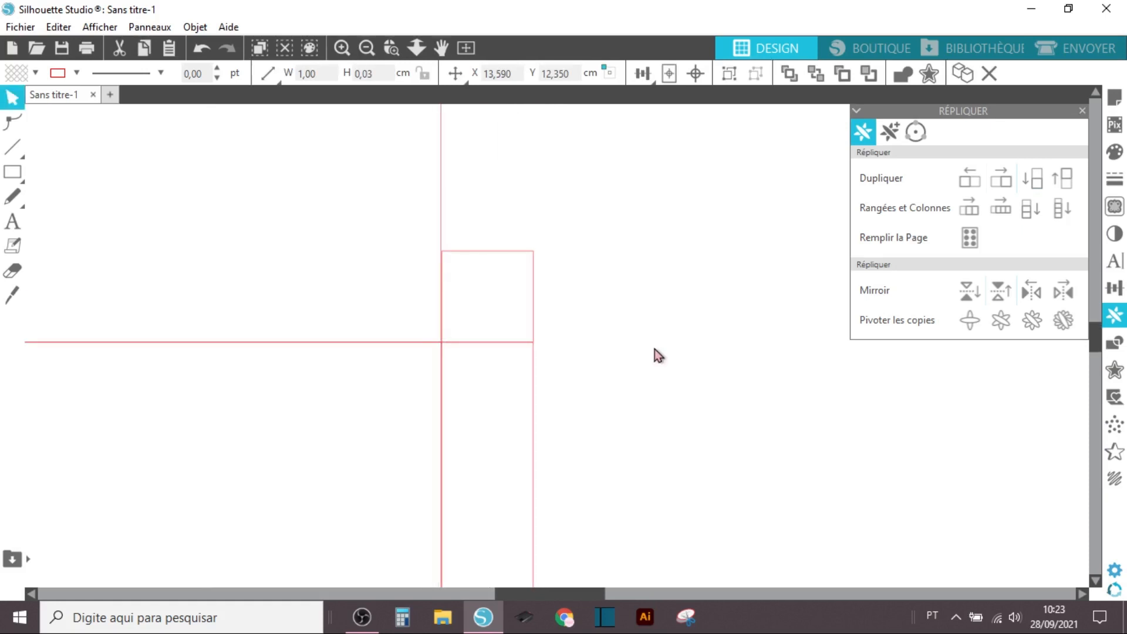
pyautogui.click(474, 257)
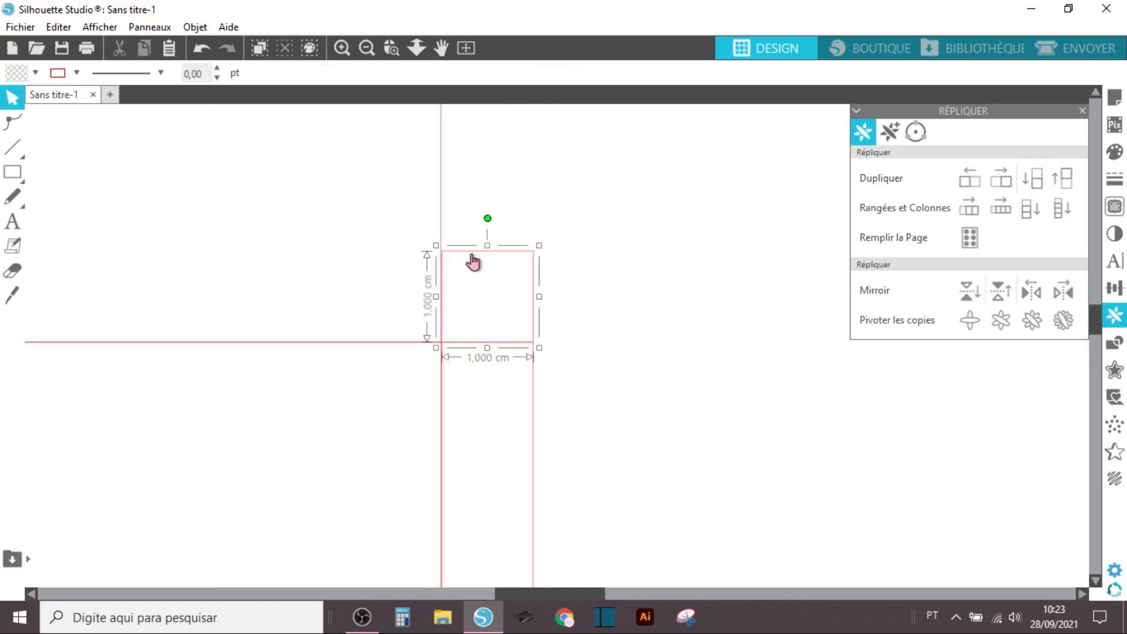
pyautogui.keyDown('shift'); pyautogui.click(532, 370); pyautogui.keyUp('shift')
pyautogui.rightClick(588, 368)
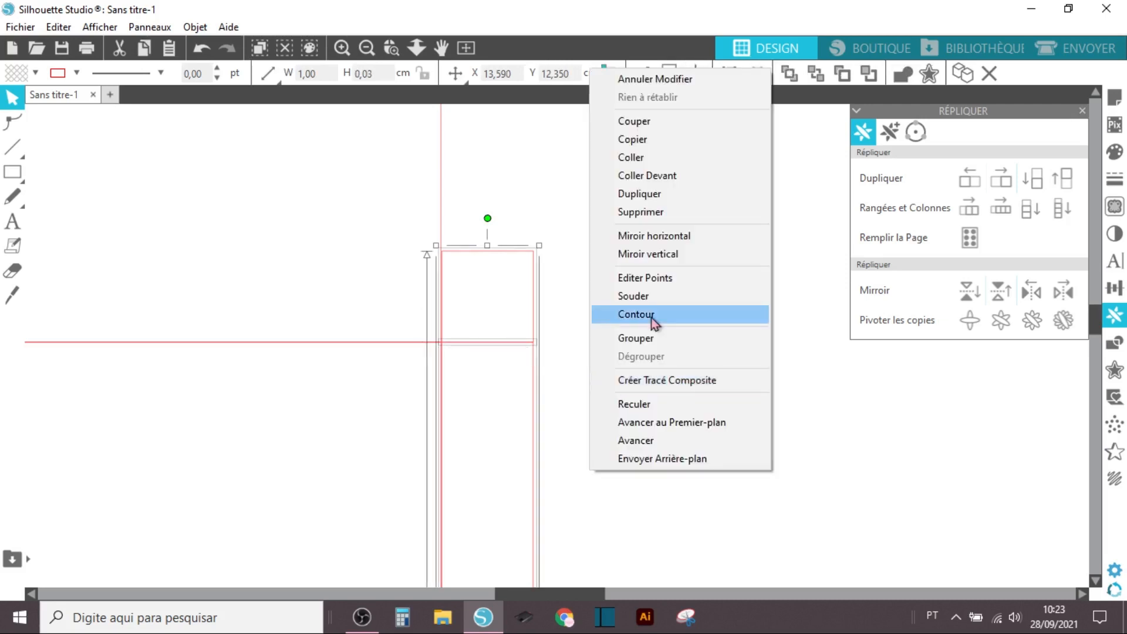
pyautogui.click(640, 297)
pyautogui.click(647, 336)
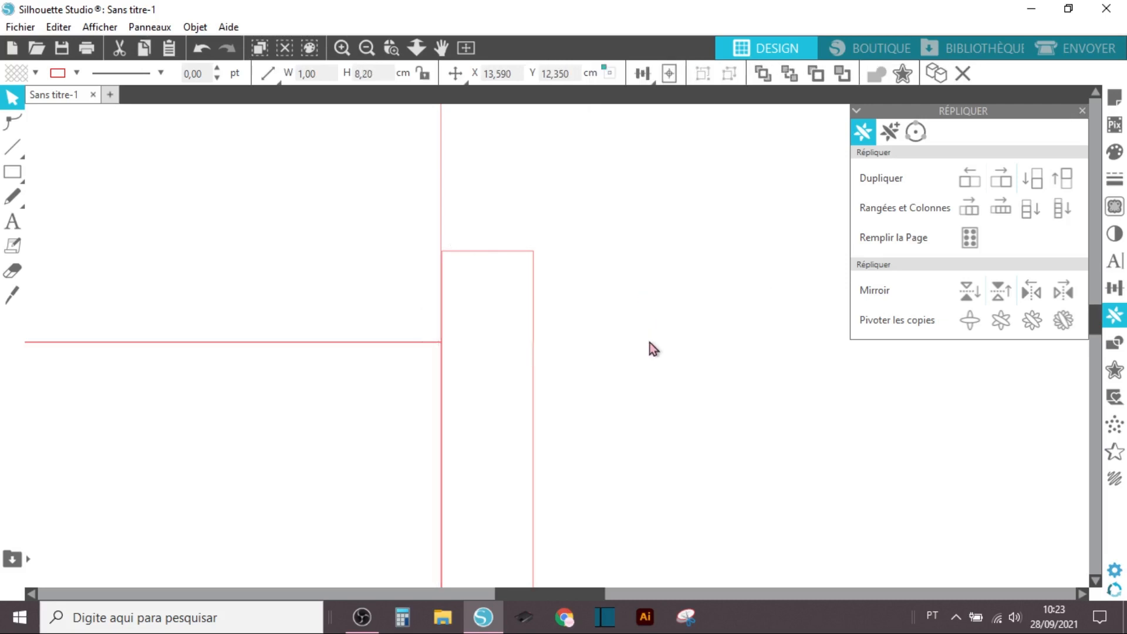
# - Edit the welded strip's points and cut its path at the inner point where the upper square met the strip
pyautogui.click(13, 148)
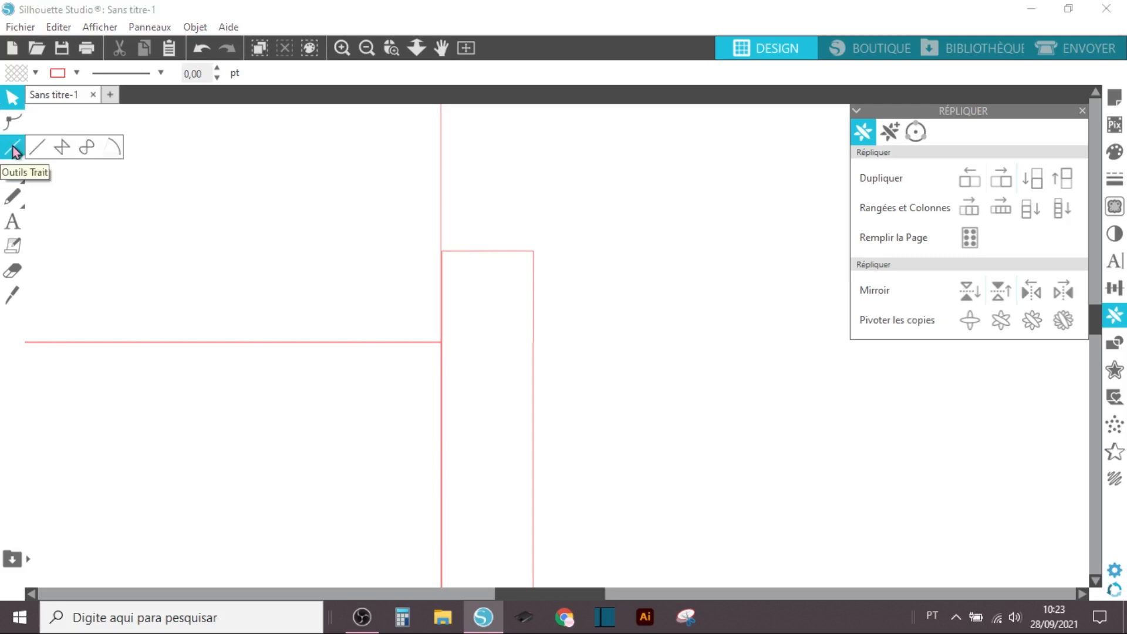
pyautogui.click(13, 122)
pyautogui.click(477, 251)
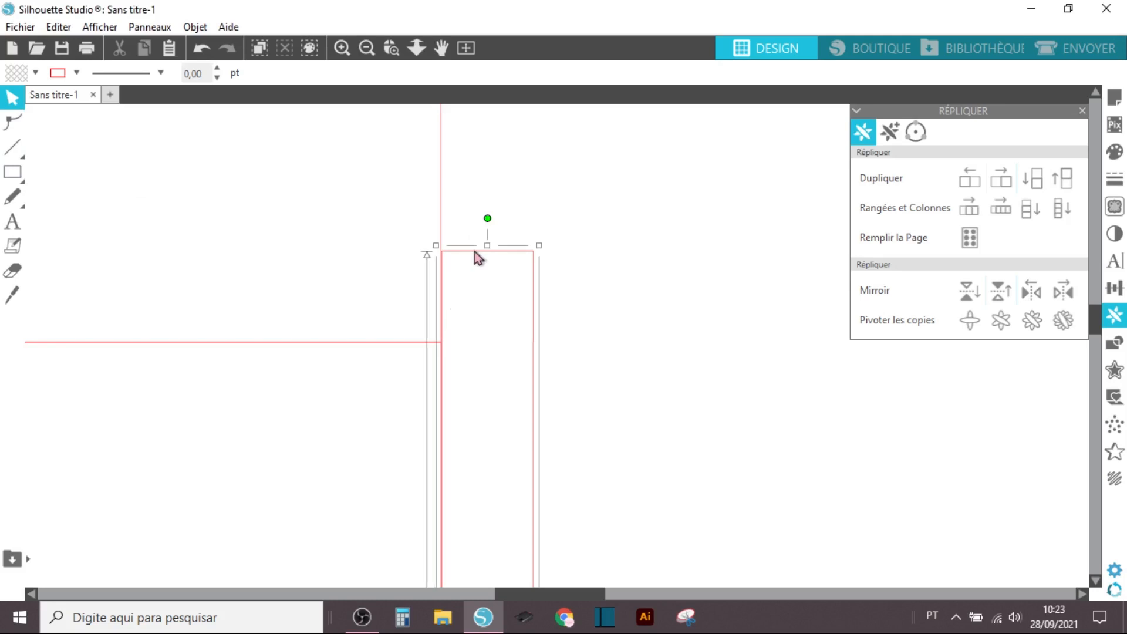
pyautogui.click(12, 123)
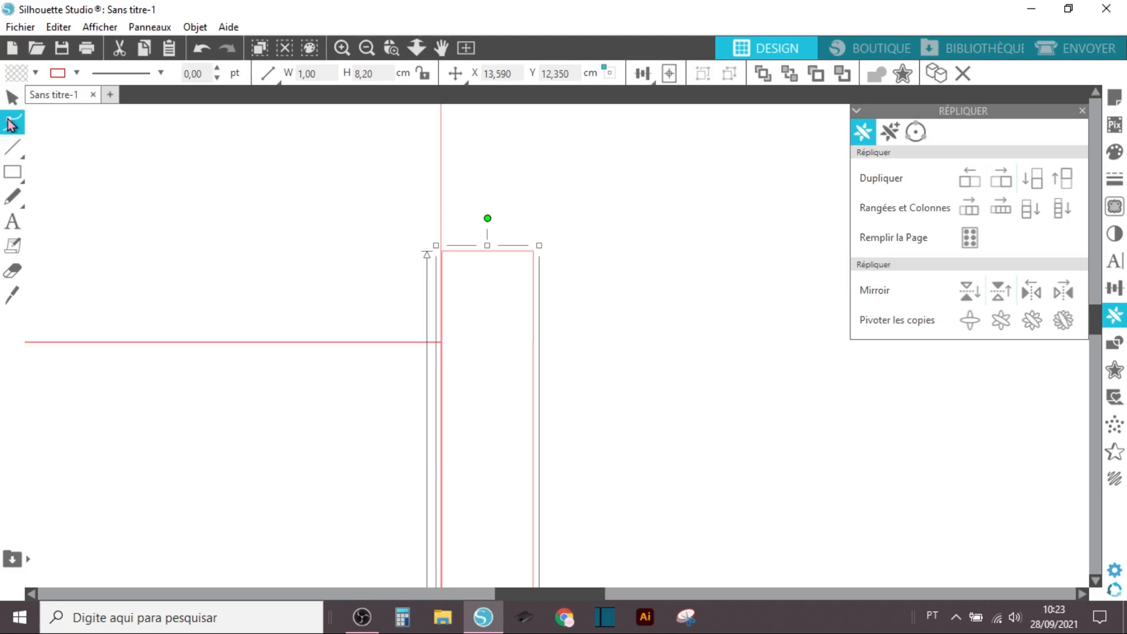
pyautogui.rightClick(442, 342)
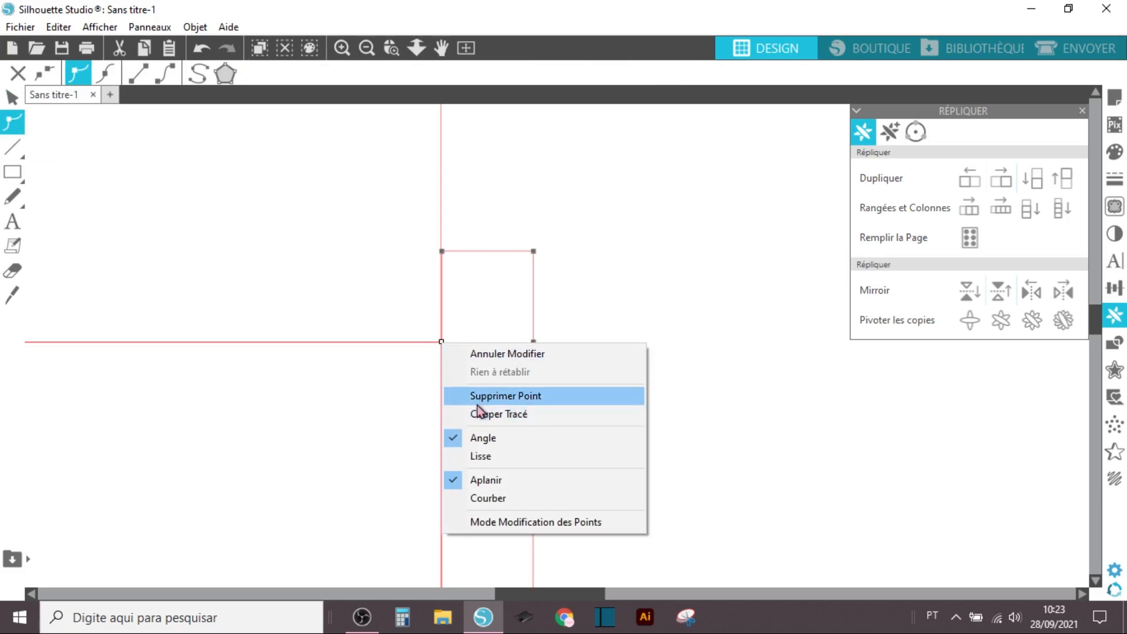
pyautogui.click(477, 405)
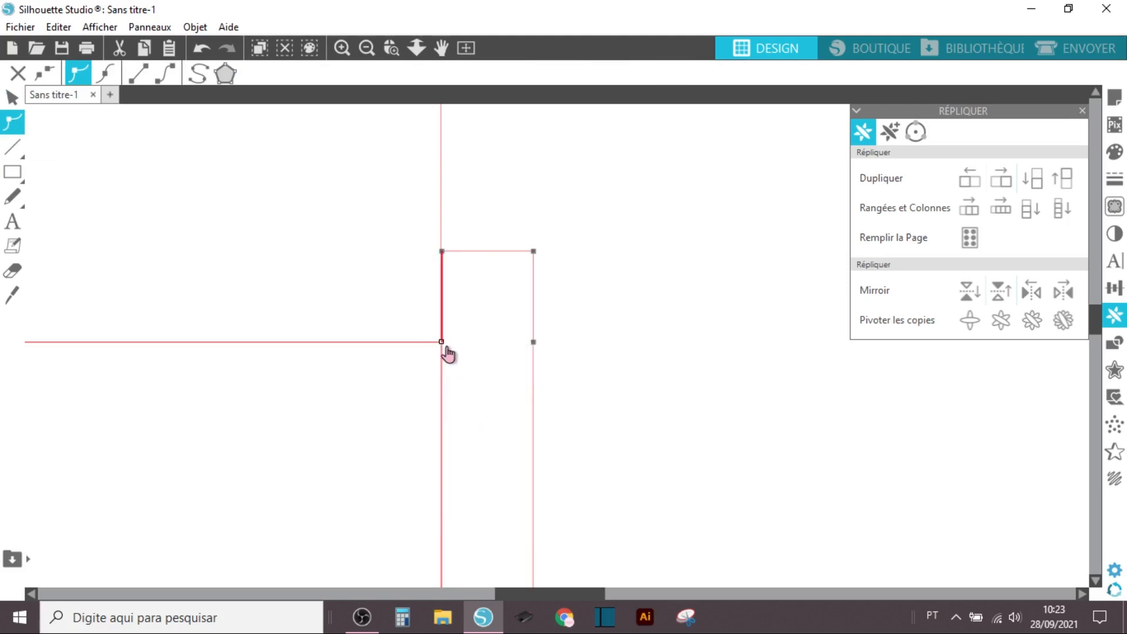
pyautogui.moveTo(445, 345); pyautogui.dragTo(457, 346)
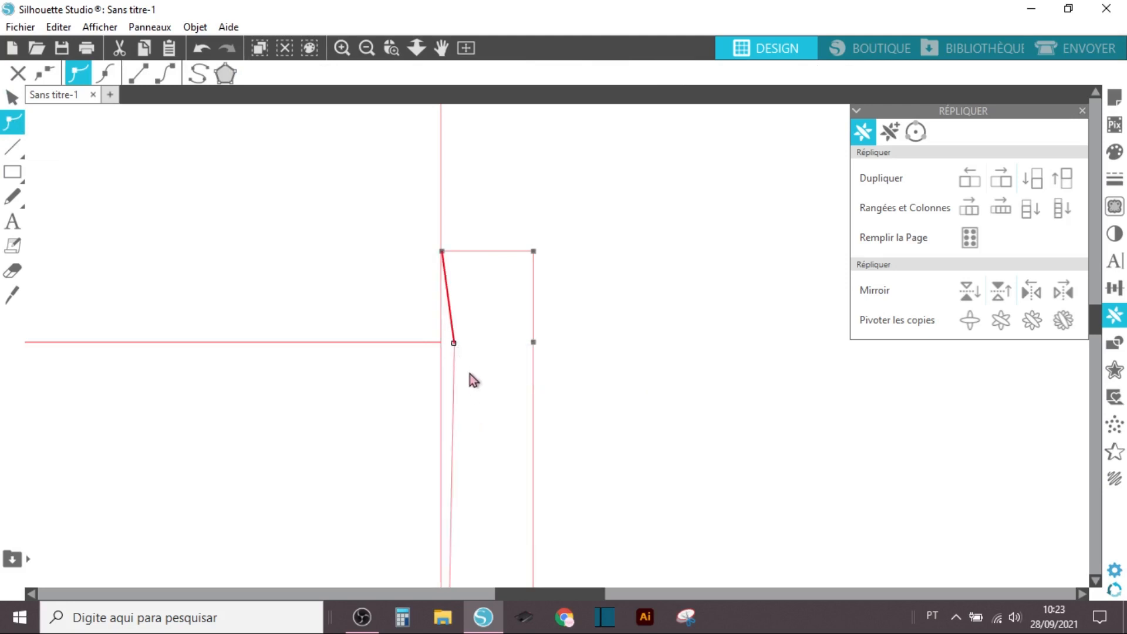
pyautogui.hotkey('ctrl', 'z')
pyautogui.rightClick(443, 344)
pyautogui.click(481, 416)
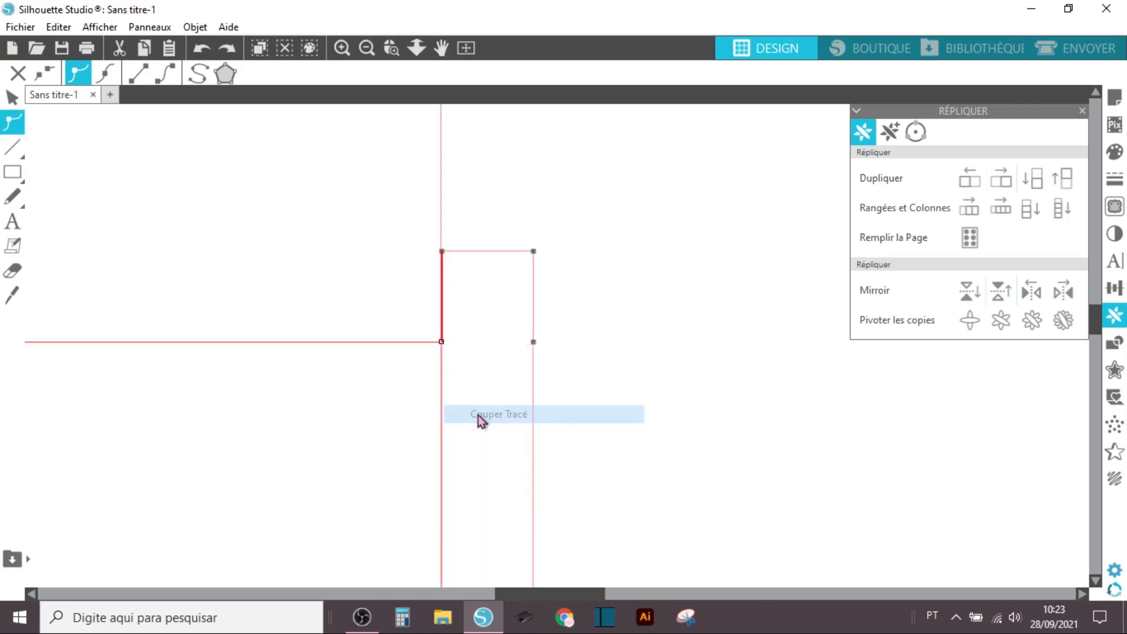
pyautogui.rightClick(442, 343)
pyautogui.click(487, 413)
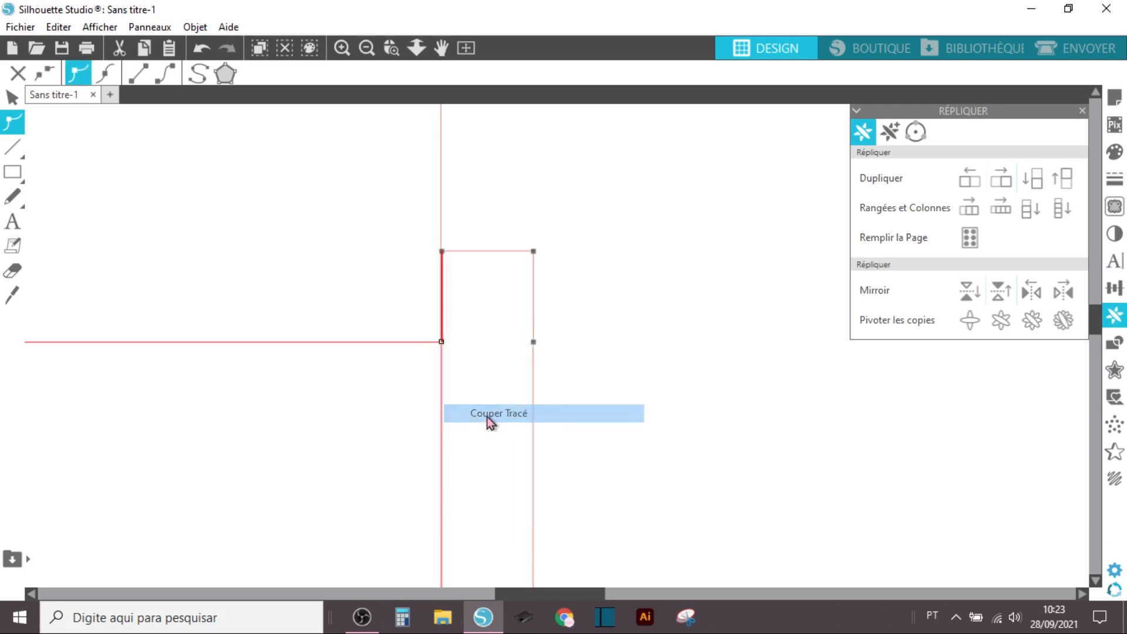
# - Pull the cut end away and delete the loose points to remove the strip's edge shared with the adjoining panels
pyautogui.moveTo(459, 356); pyautogui.dragTo(468, 365)
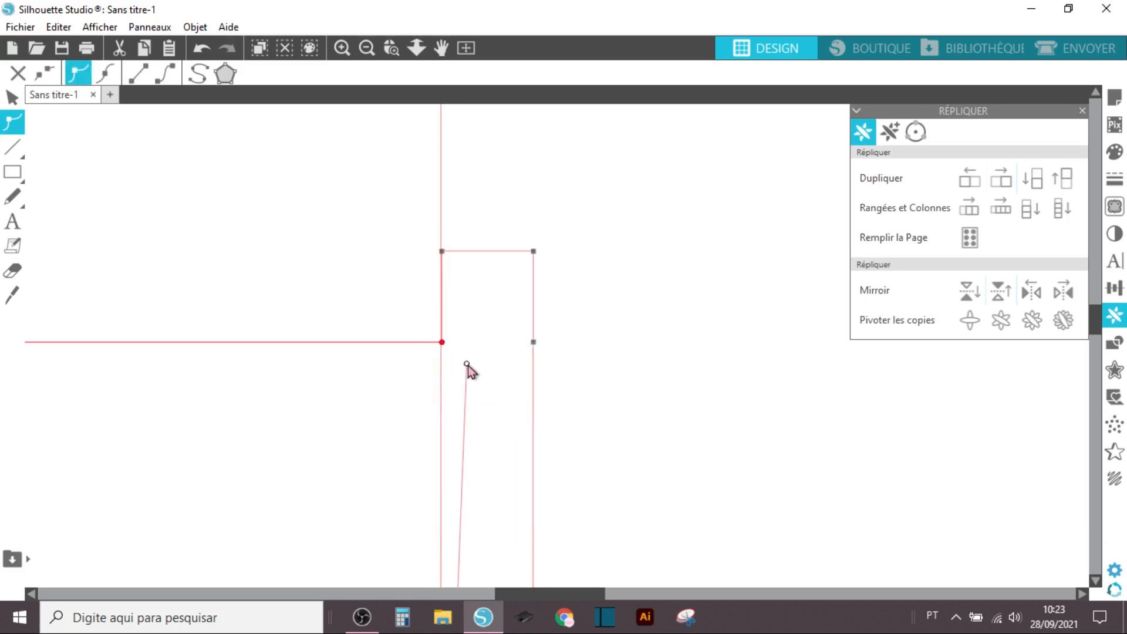
pyautogui.rightClick(468, 365)
pyautogui.click(512, 421)
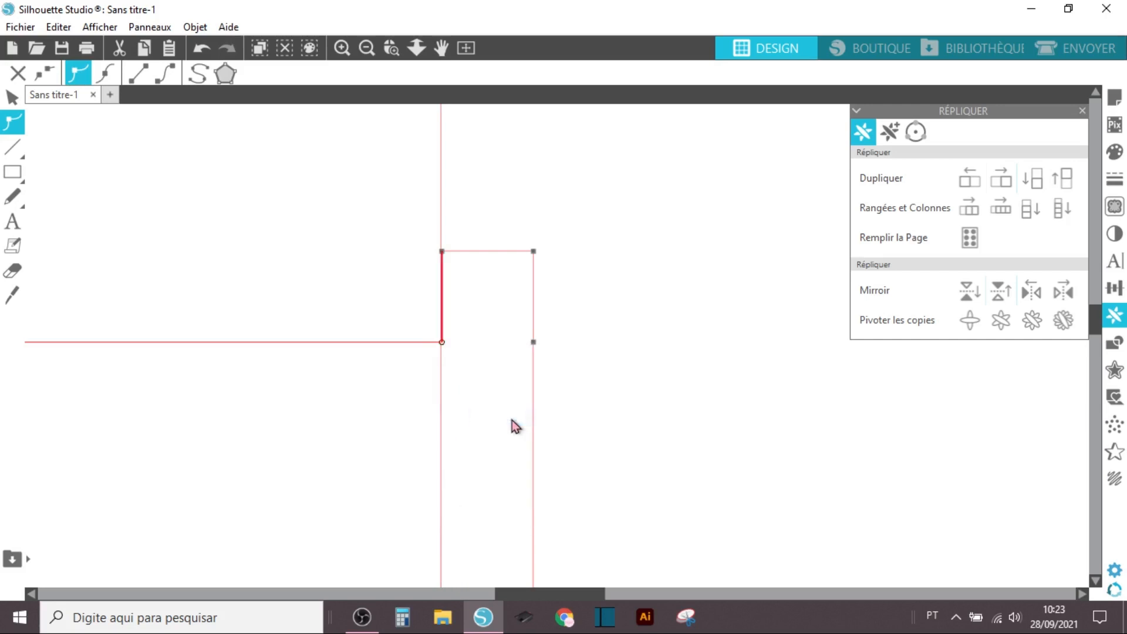
pyautogui.rightClick(443, 346)
pyautogui.click(478, 396)
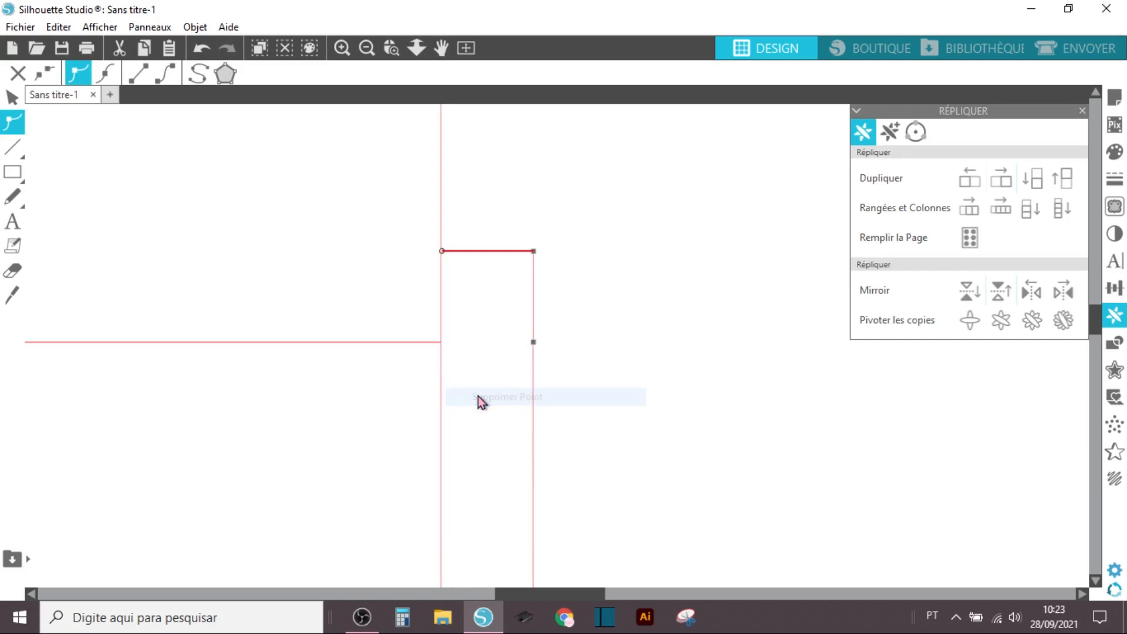
pyautogui.doubleClick(663, 415)
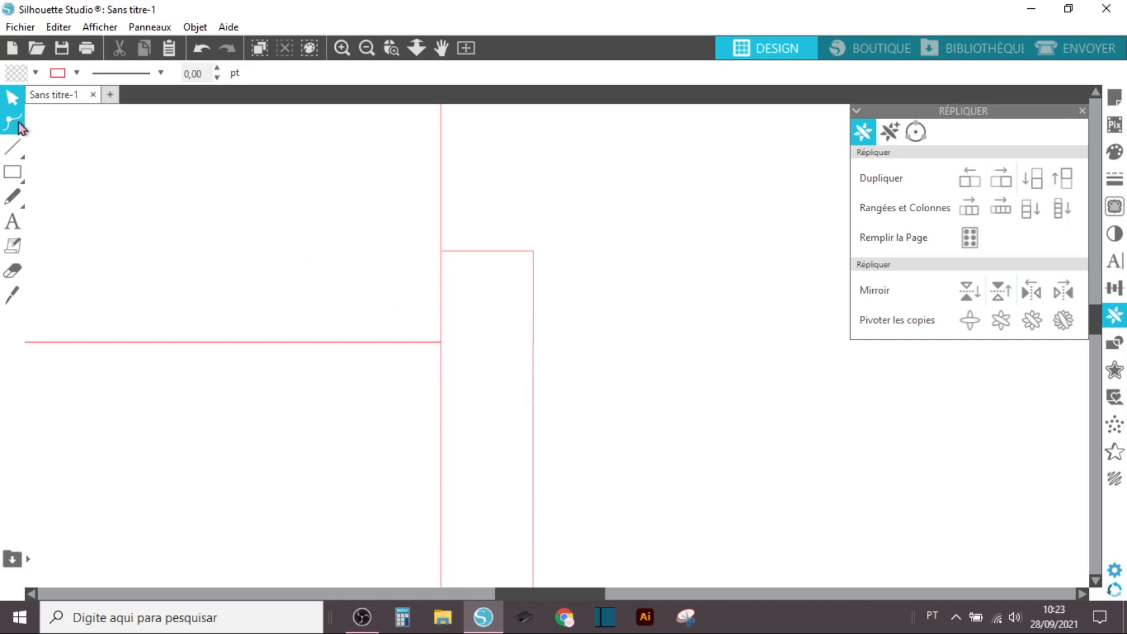
pyautogui.click(232, 343)
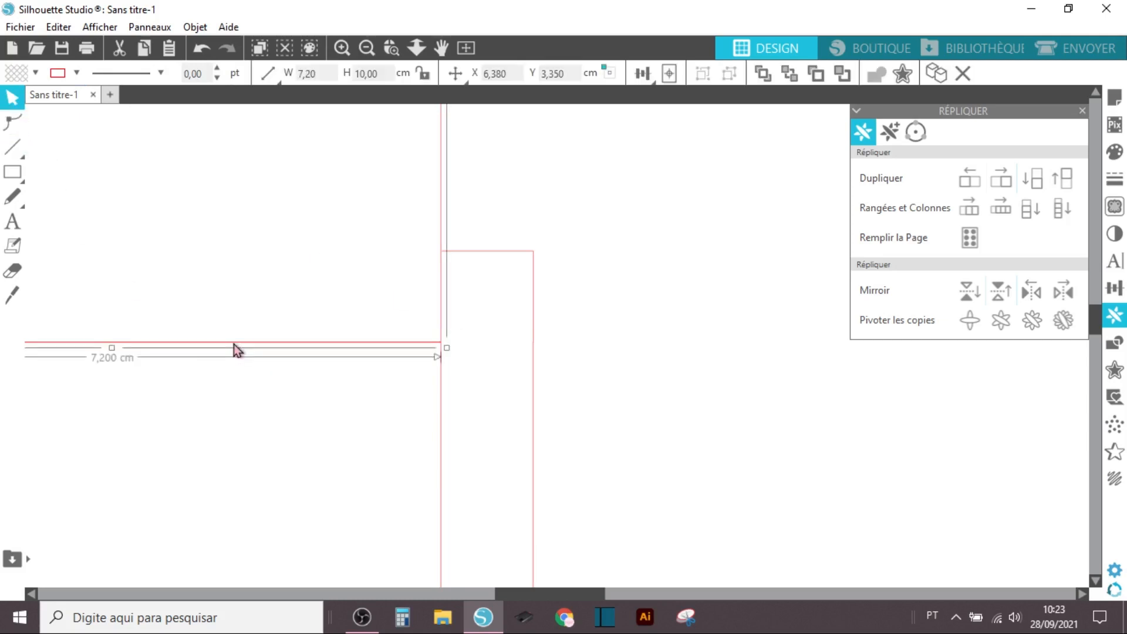
pyautogui.click(12, 124)
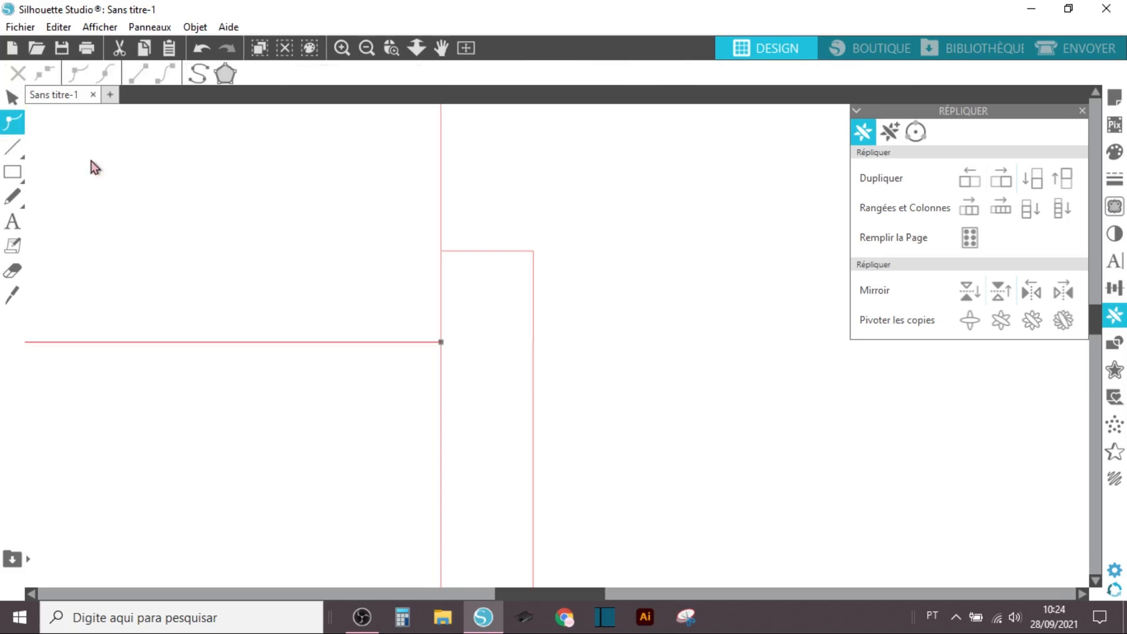
pyautogui.click(654, 375)
# - Draw a horizontal line about 1 cm long across the strip, continuing the square panel's upper edge
pyautogui.scroll(-1, 654, 375)
pyautogui.scroll(-2, 654, 374)
pyautogui.scroll(-1, 654, 375)
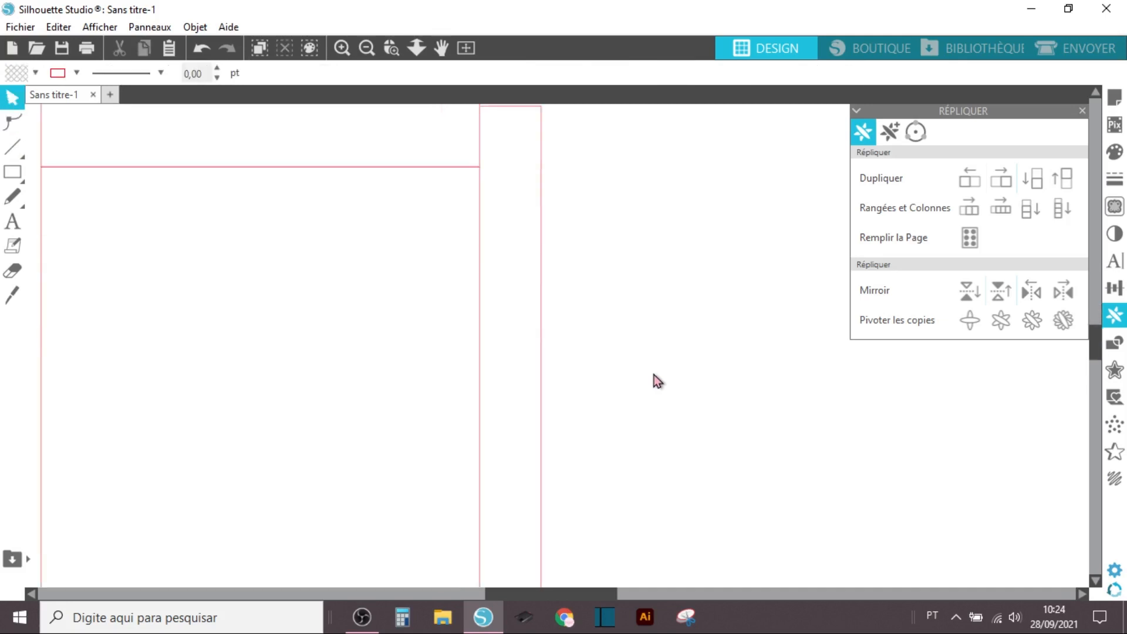
pyautogui.click(18, 150)
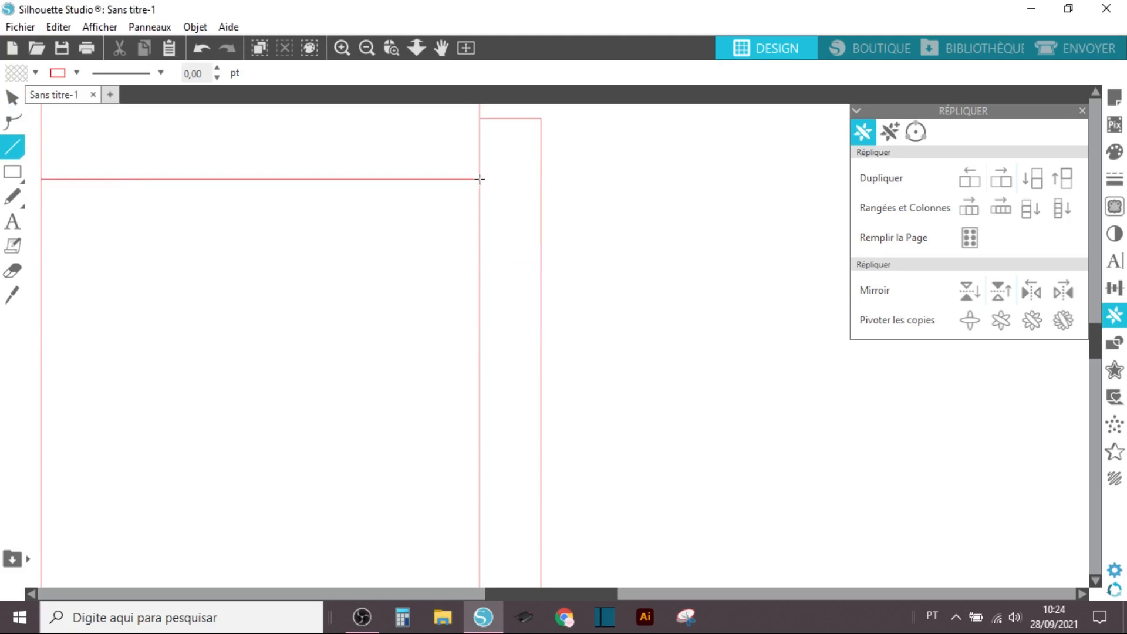
pyautogui.moveTo(480, 180)
pyautogui.mouseDown()
pyautogui.moveTo(549, 186)
pyautogui.moveTo(540, 179)
pyautogui.mouseUp()
pyautogui.click(12, 97)
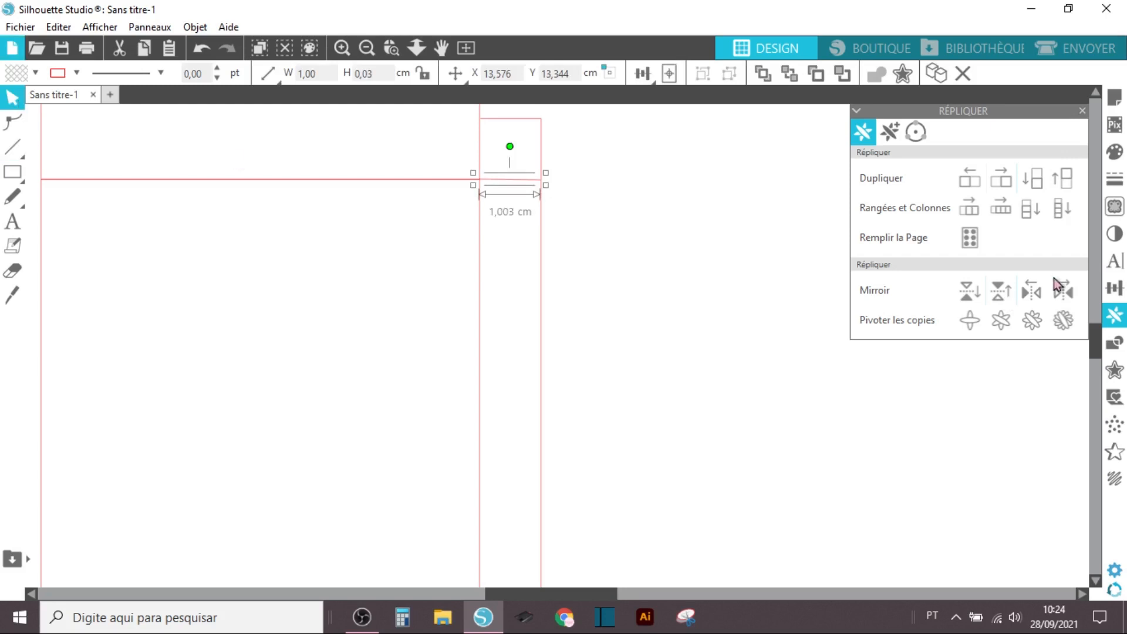
# - Give the new 1 cm line the short-dashed line style so it marks a fold
pyautogui.click(1110, 184)
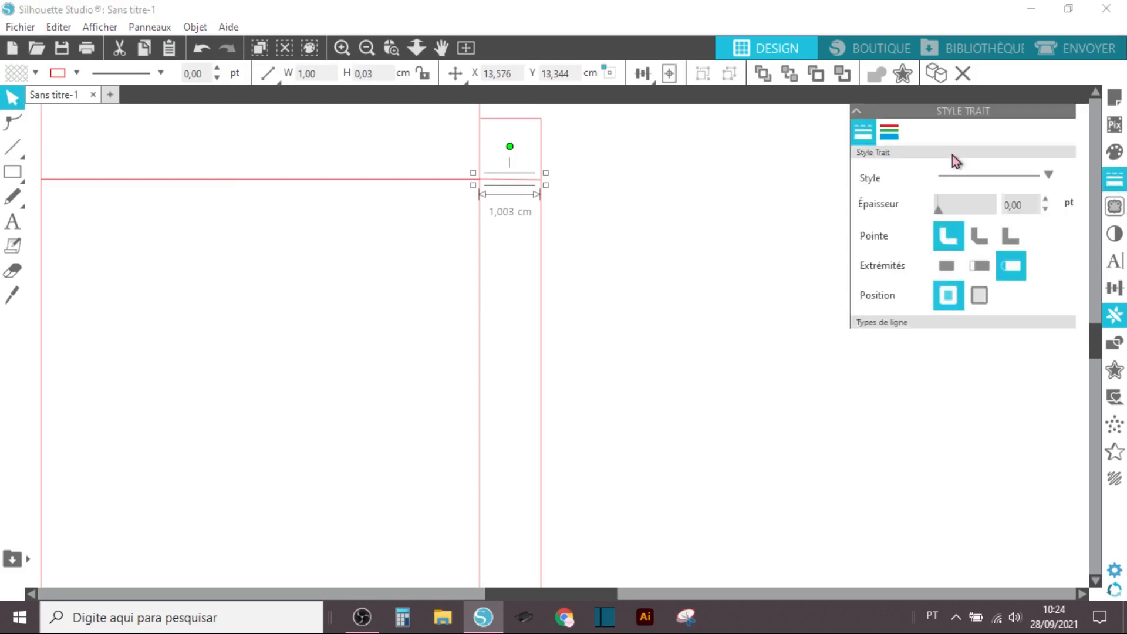
pyautogui.click(960, 177)
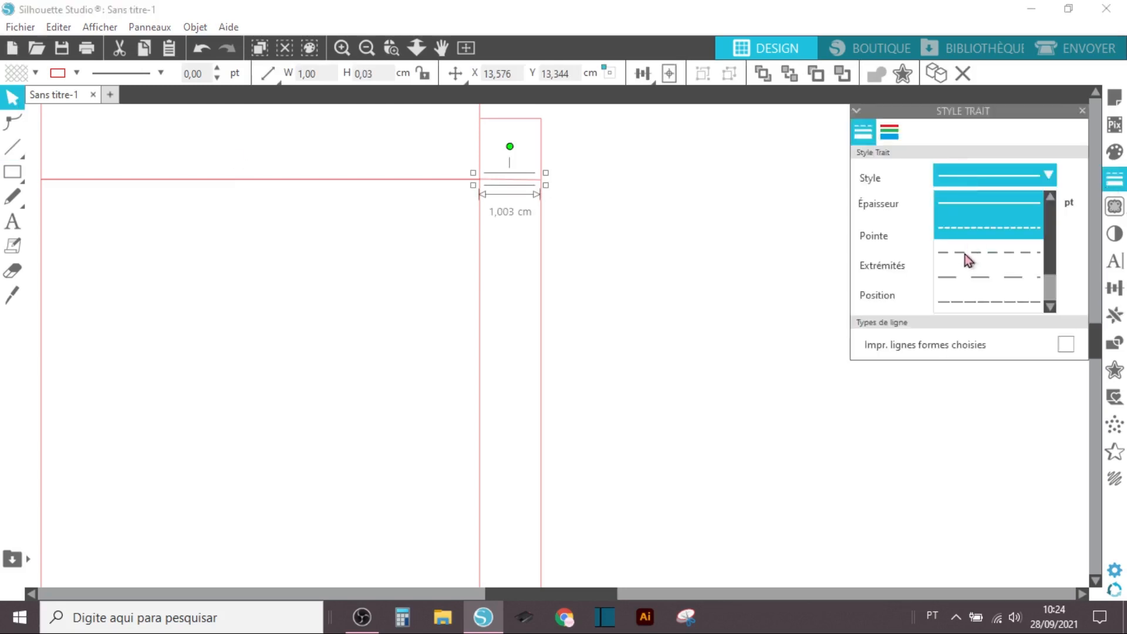
pyautogui.click(964, 254)
pyautogui.click(996, 175)
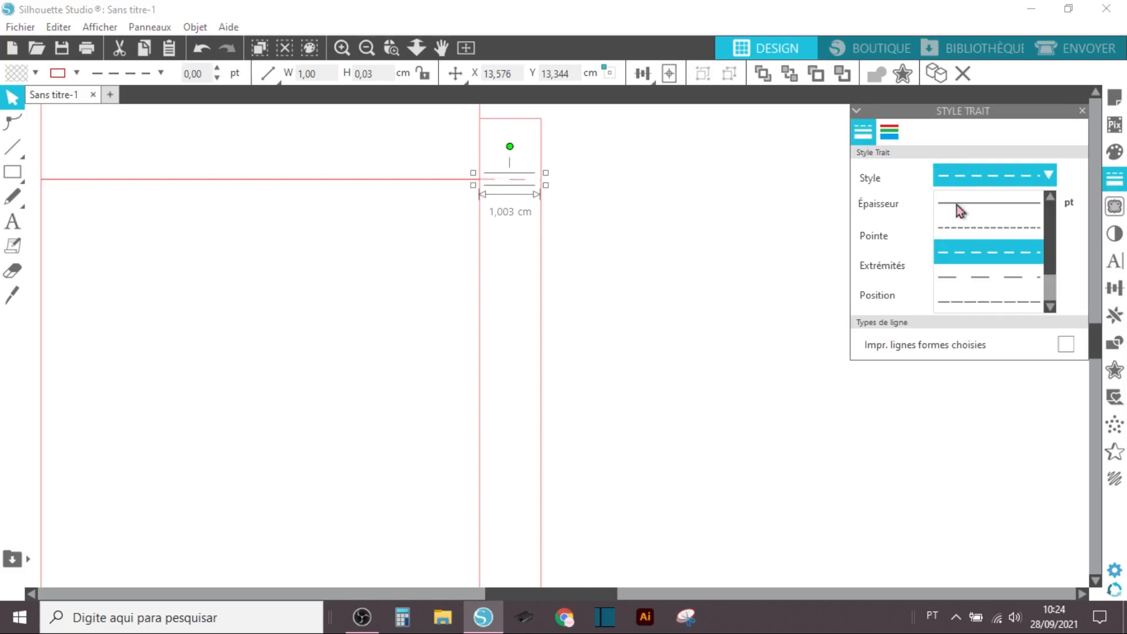
pyautogui.click(954, 225)
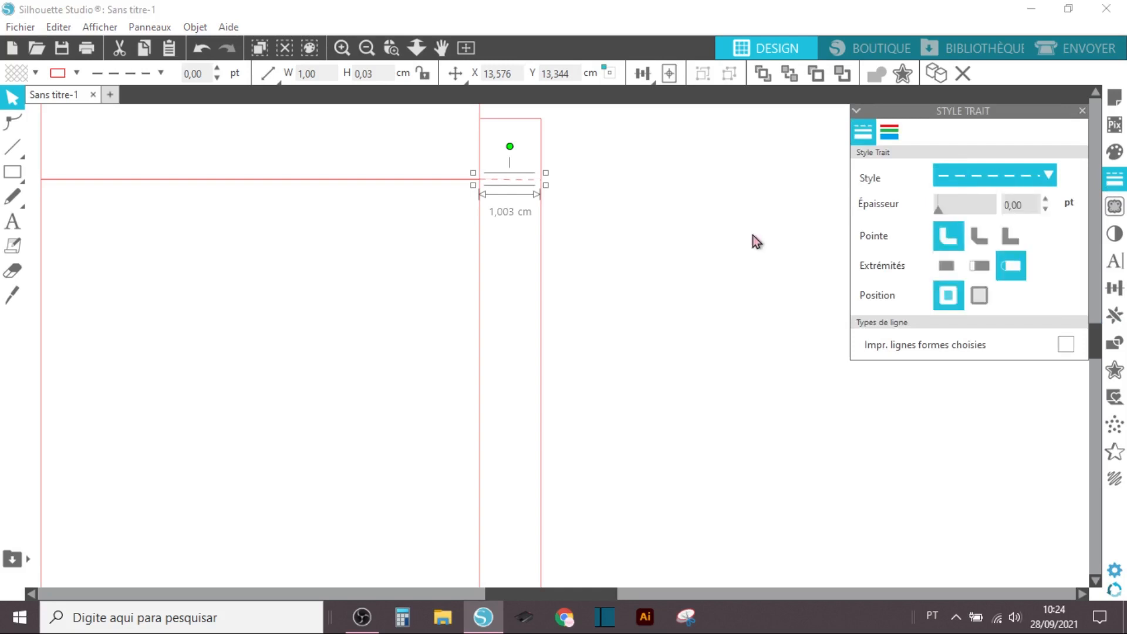
pyautogui.click(604, 235)
# - Nudge the lower 1 cm square upwards until it meets the lower end of the strip
pyautogui.scroll(-1, 675, 299)
pyautogui.scroll(-1, 675, 299)
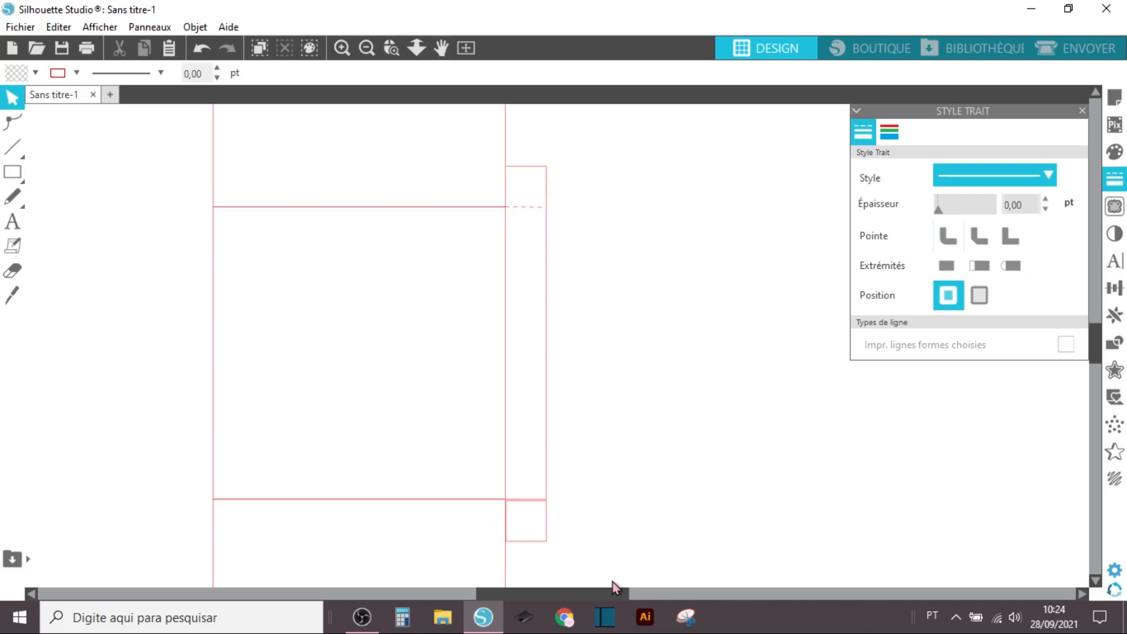
pyautogui.click(537, 547)
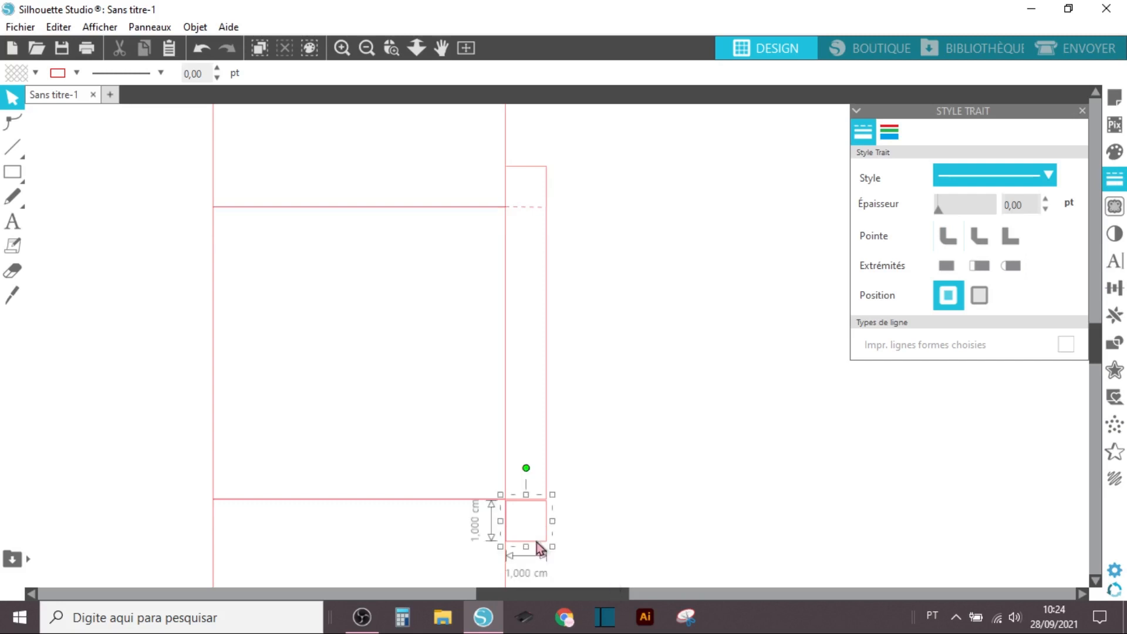
pyautogui.moveTo(537, 541); pyautogui.dragTo(537, 540)
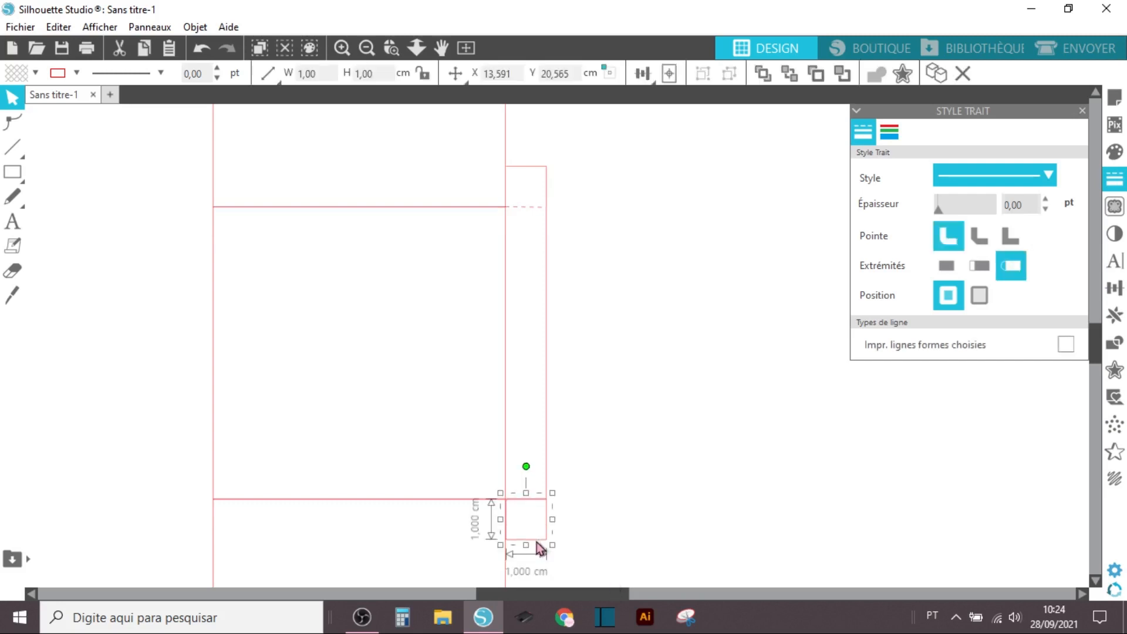
pyautogui.press('Up')
# - Try to weld the lower 1 cm square to the vertical strip
pyautogui.click(545, 422)
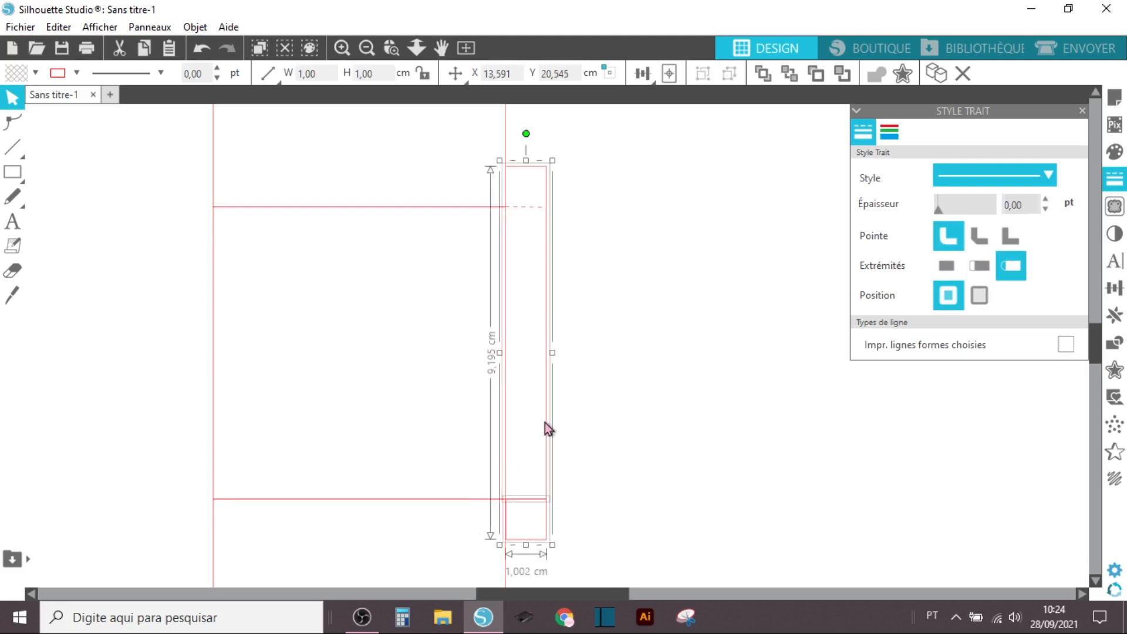
pyautogui.rightClick(693, 364)
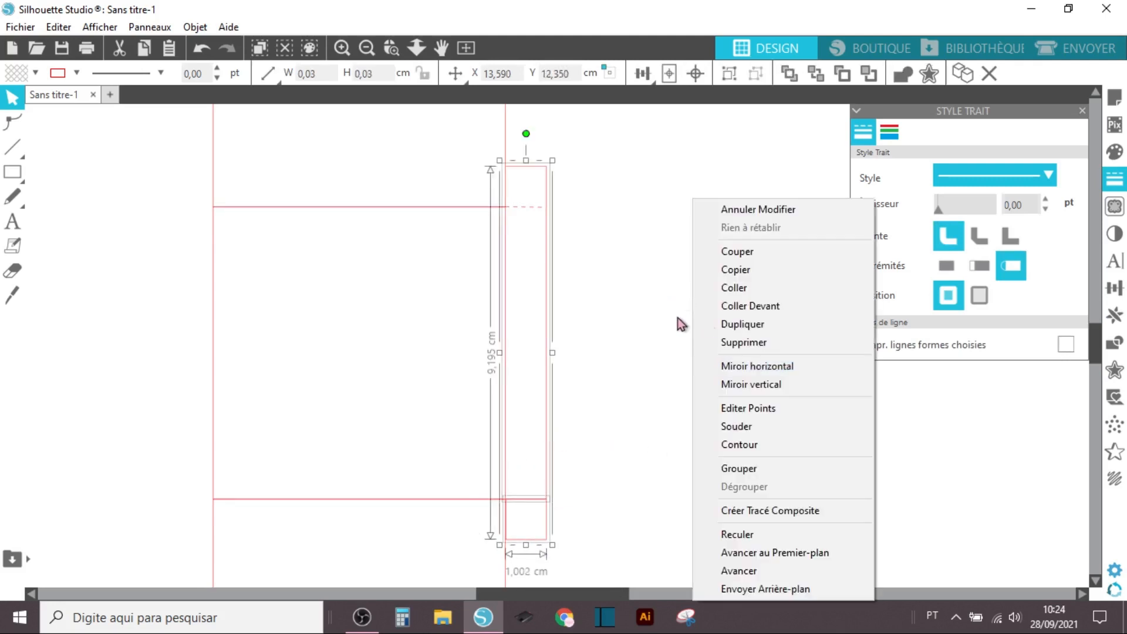
pyautogui.click(741, 428)
pyautogui.click(535, 539)
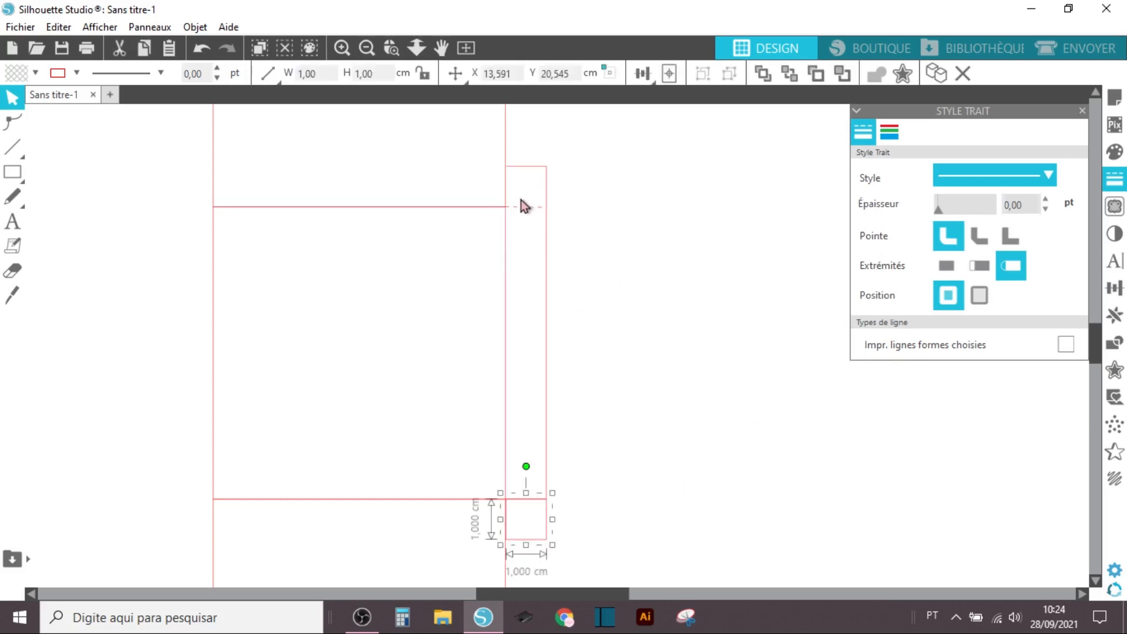
pyautogui.click(662, 442)
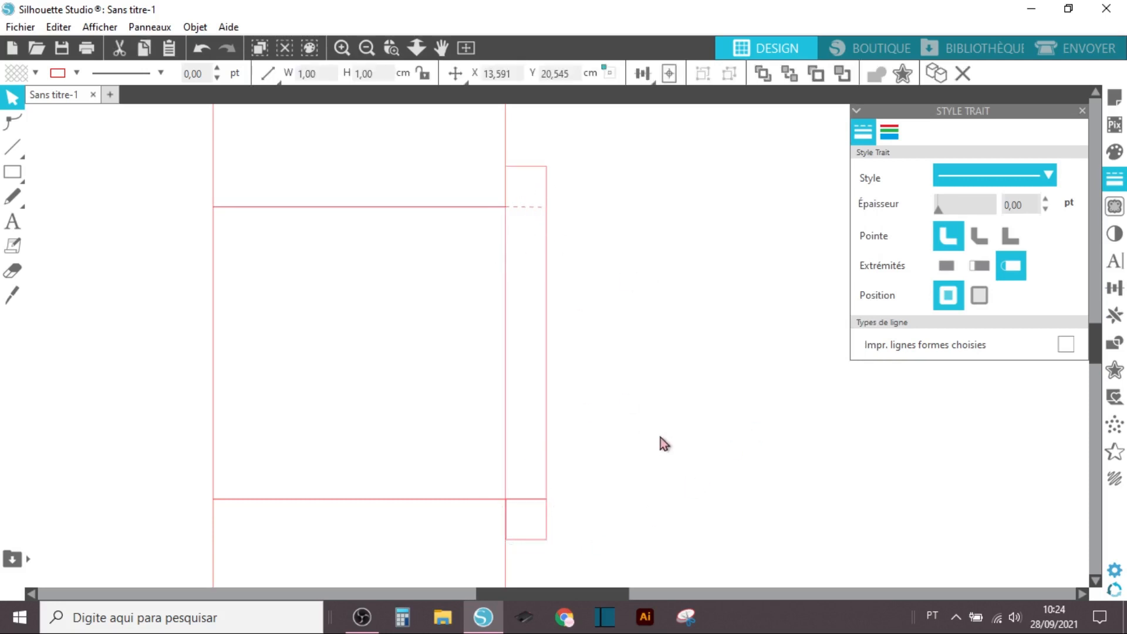
pyautogui.click(527, 538)
pyautogui.click(12, 122)
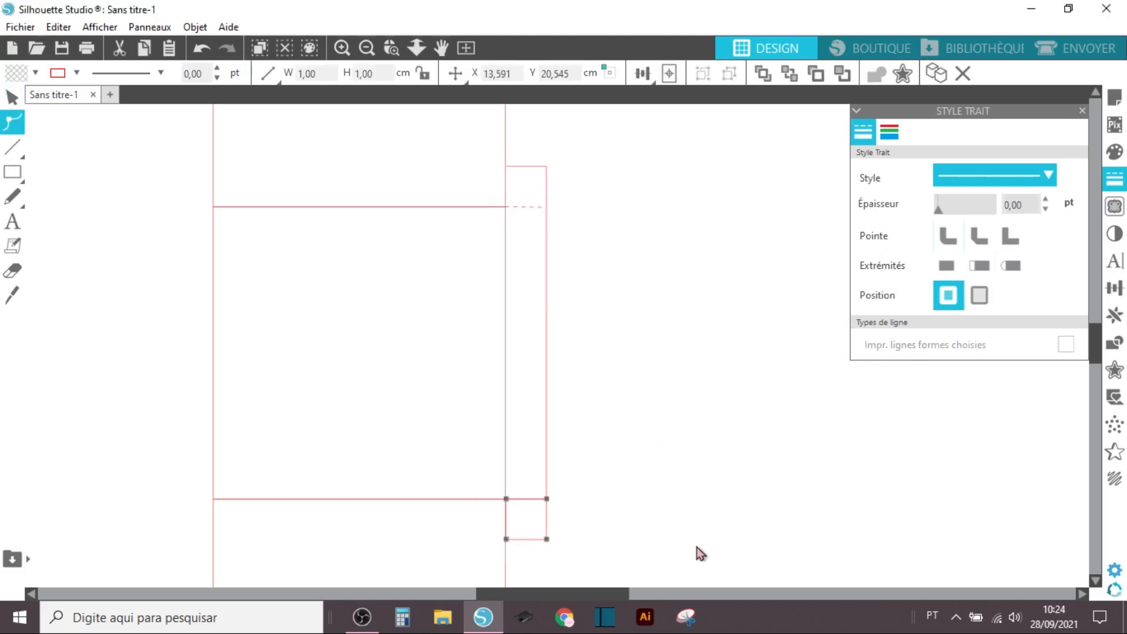
pyautogui.click(507, 500)
pyautogui.rightClick(508, 498)
pyautogui.click(645, 567)
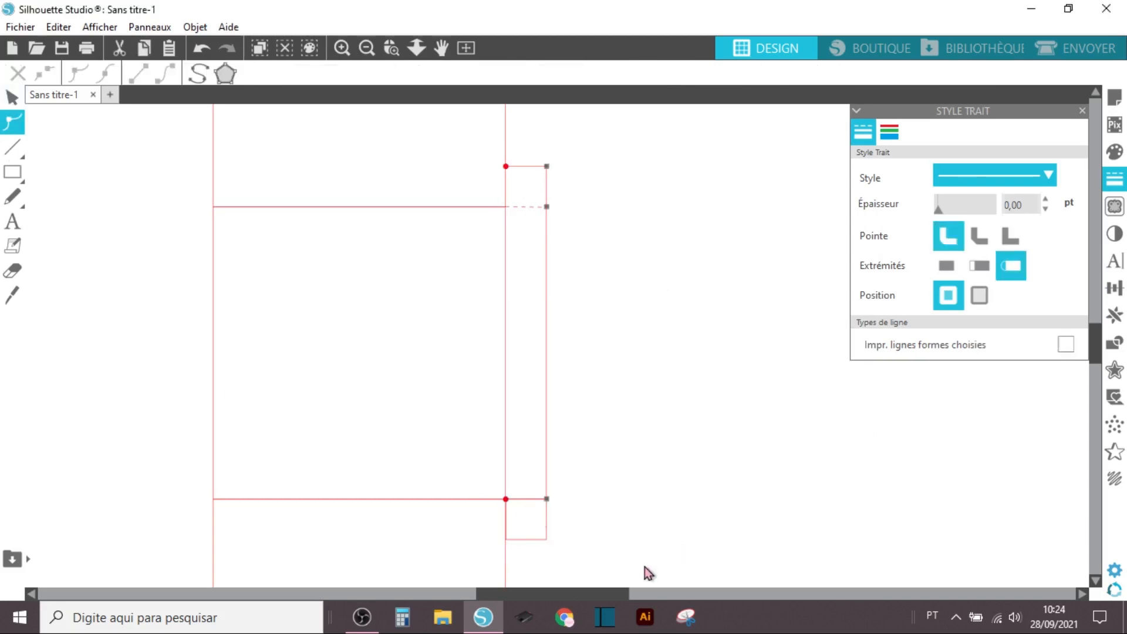
# - Cut the lower 1 cm square's path at its upper-left corner point
pyautogui.click(513, 540)
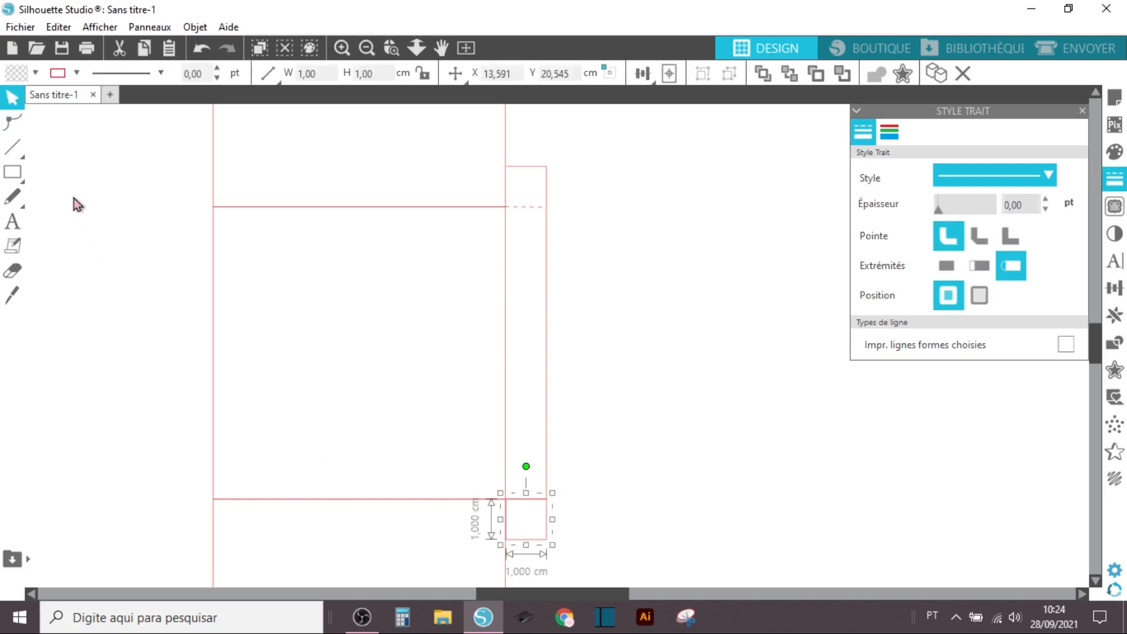
pyautogui.click(12, 121)
pyautogui.click(507, 500)
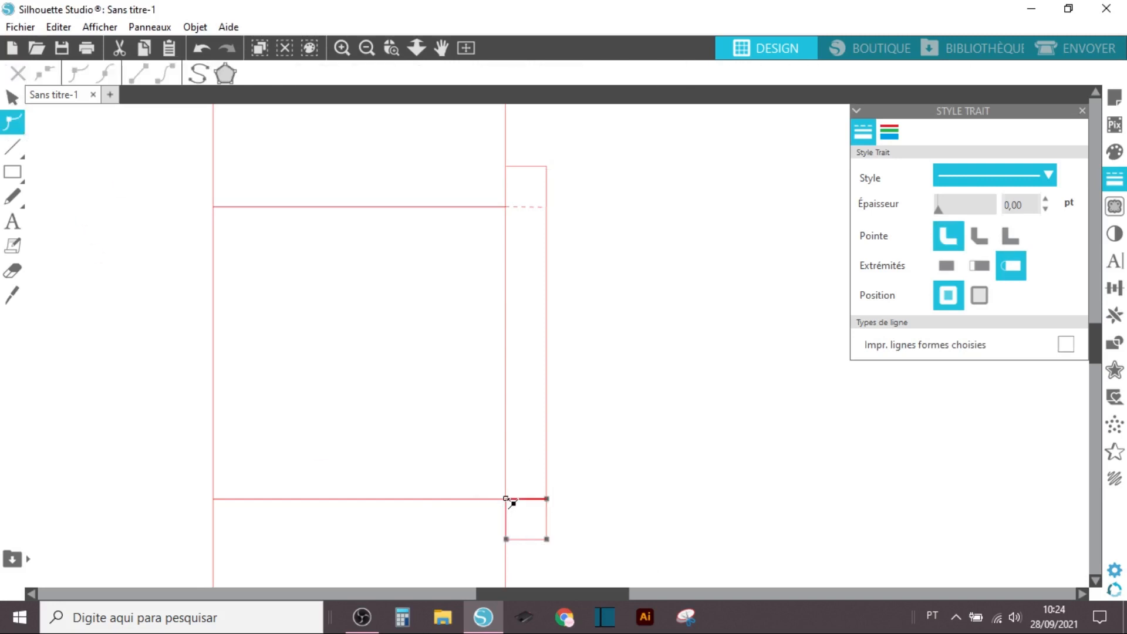
pyautogui.rightClick(508, 499)
pyautogui.click(565, 377)
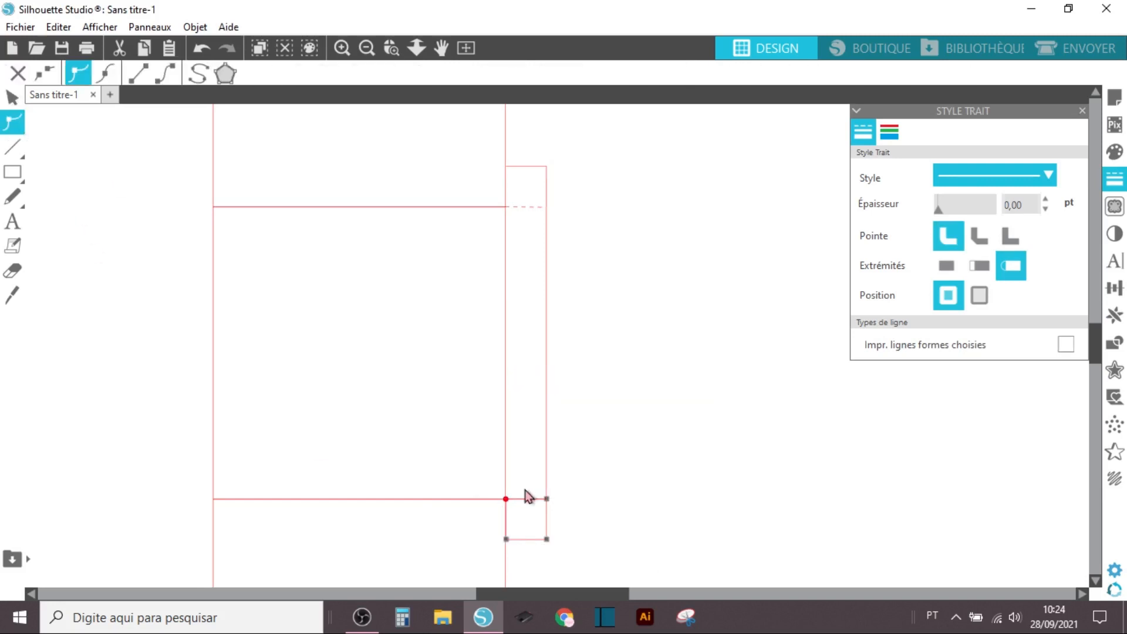
pyautogui.rightClick(505, 499)
pyautogui.click(615, 571)
pyautogui.click(537, 539)
pyautogui.press('i')
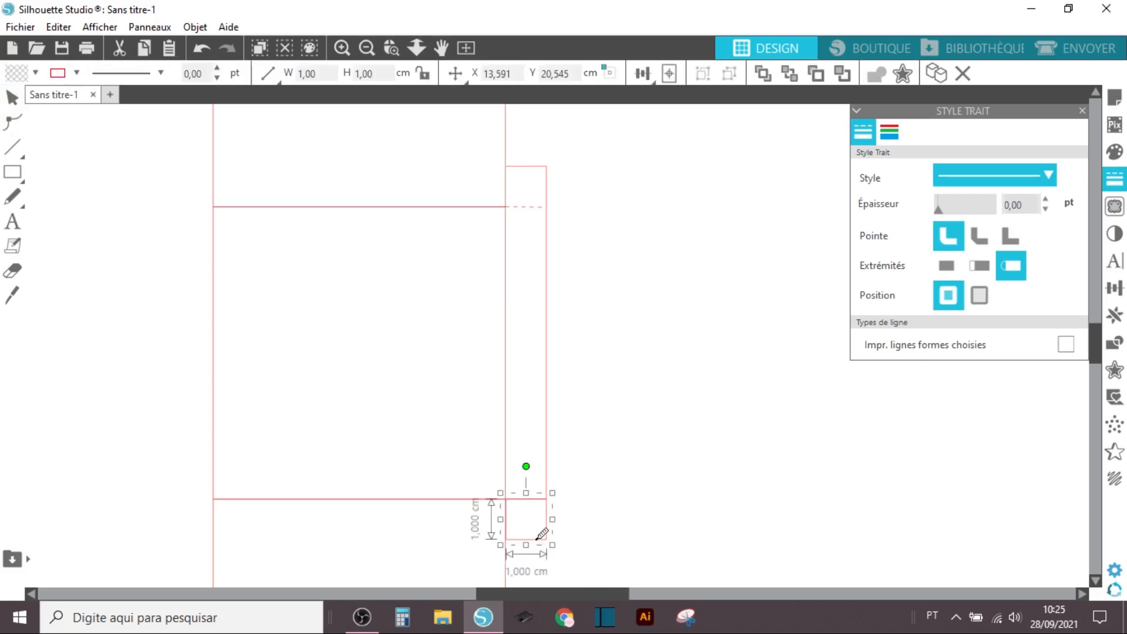
# - Pull the lower square's cut corner point free and delete it to remove the edges overlapping the strip and panel
pyautogui.scroll(1, 537, 539)
pyautogui.scroll(-3, 551, 371)
pyautogui.scroll(-3, 551, 371)
pyautogui.scroll(1, 551, 373)
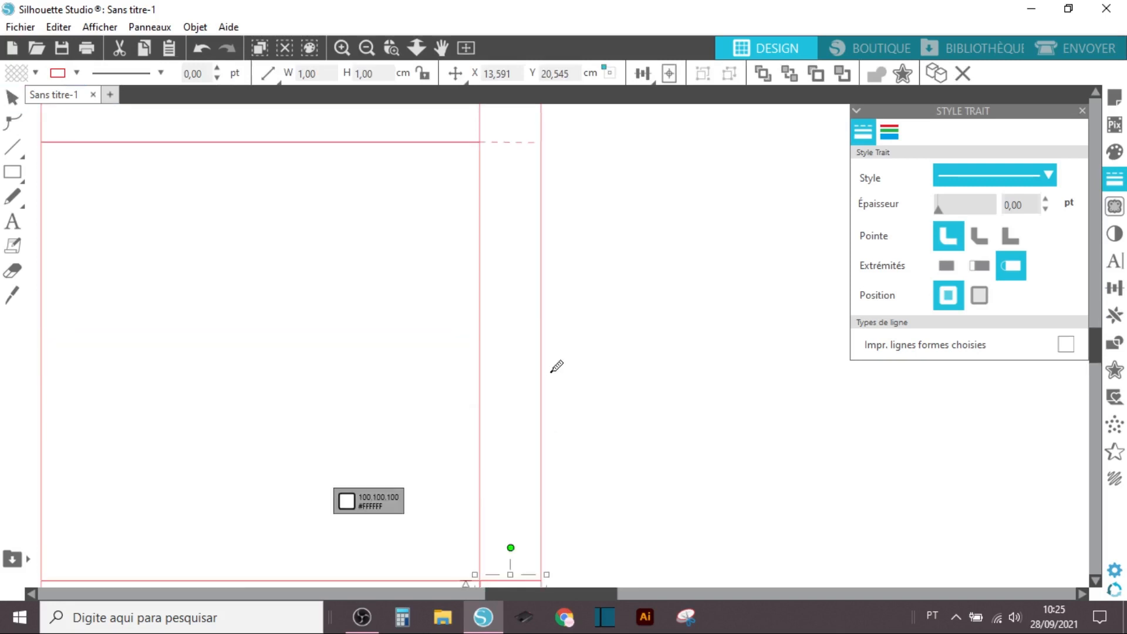
pyautogui.scroll(-3, 552, 372)
pyautogui.click(11, 125)
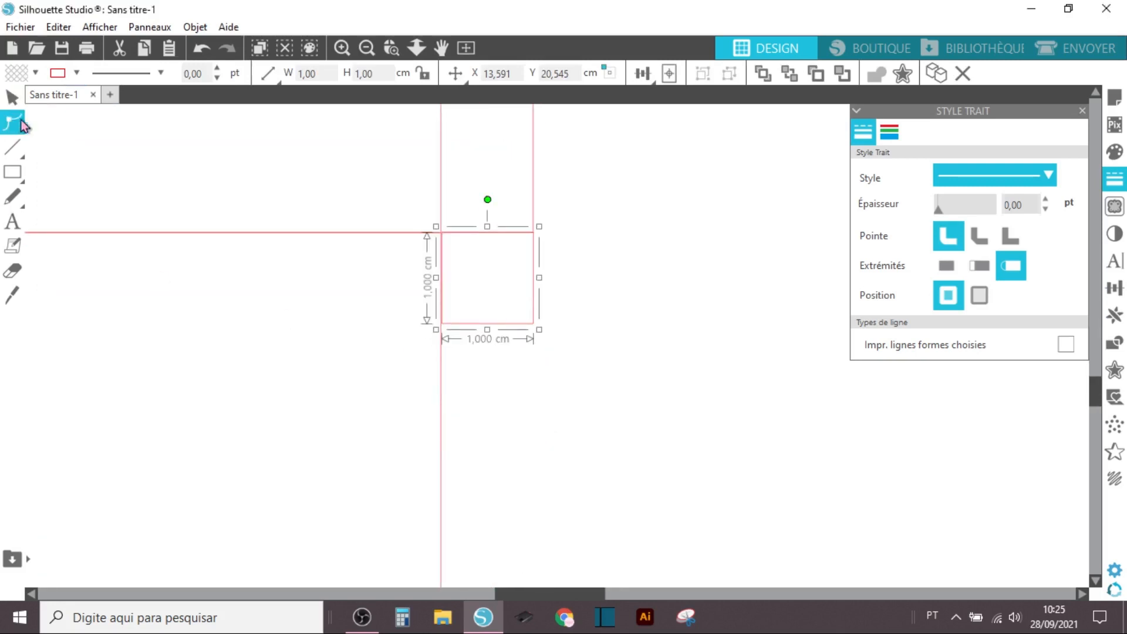
pyautogui.click(444, 234)
pyautogui.rightClick(445, 234)
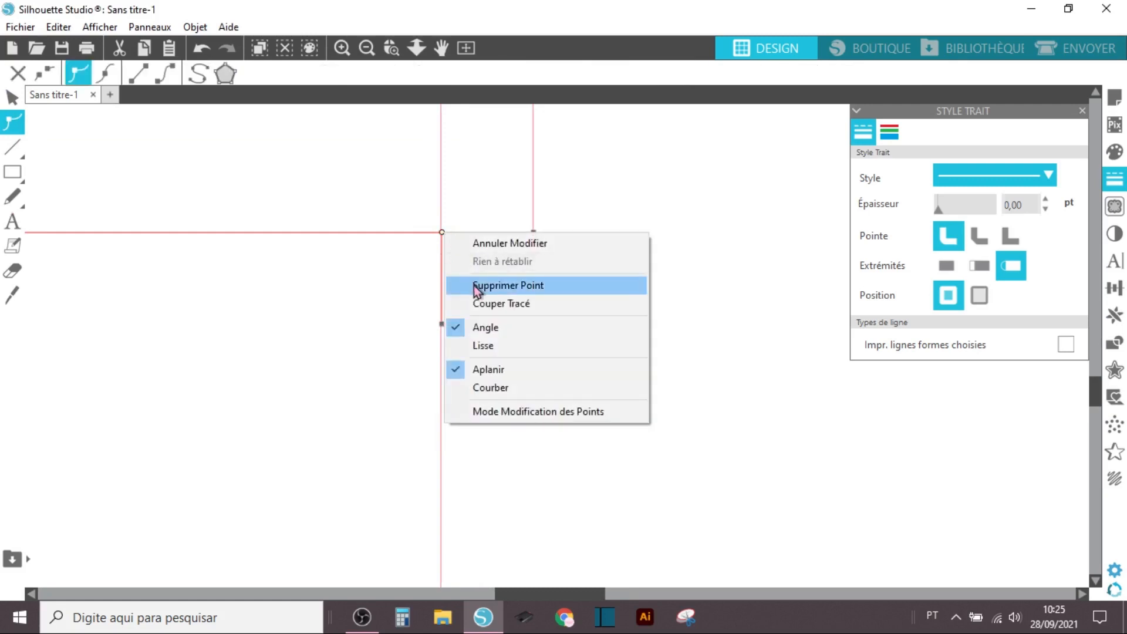
pyautogui.click(474, 286)
pyautogui.rightClick(444, 234)
pyautogui.click(476, 305)
pyautogui.moveTo(444, 234); pyautogui.dragTo(468, 248)
pyautogui.rightClick(467, 252)
pyautogui.click(495, 304)
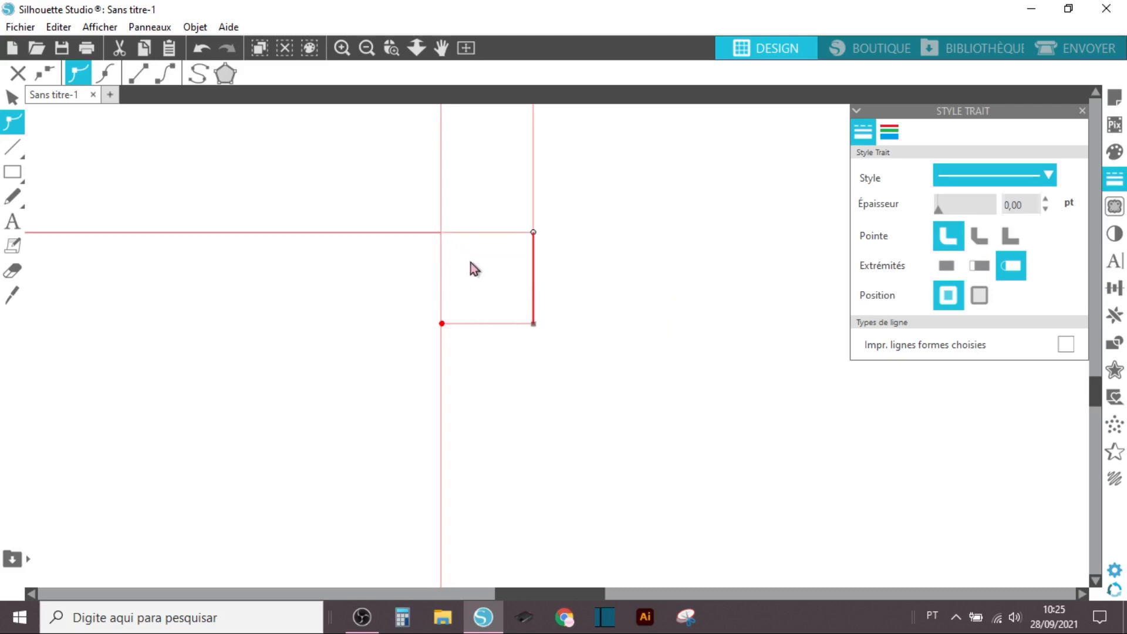
# - Try deleting the vertical strip's lower-left corner point, and undo the deletion
pyautogui.click(457, 235)
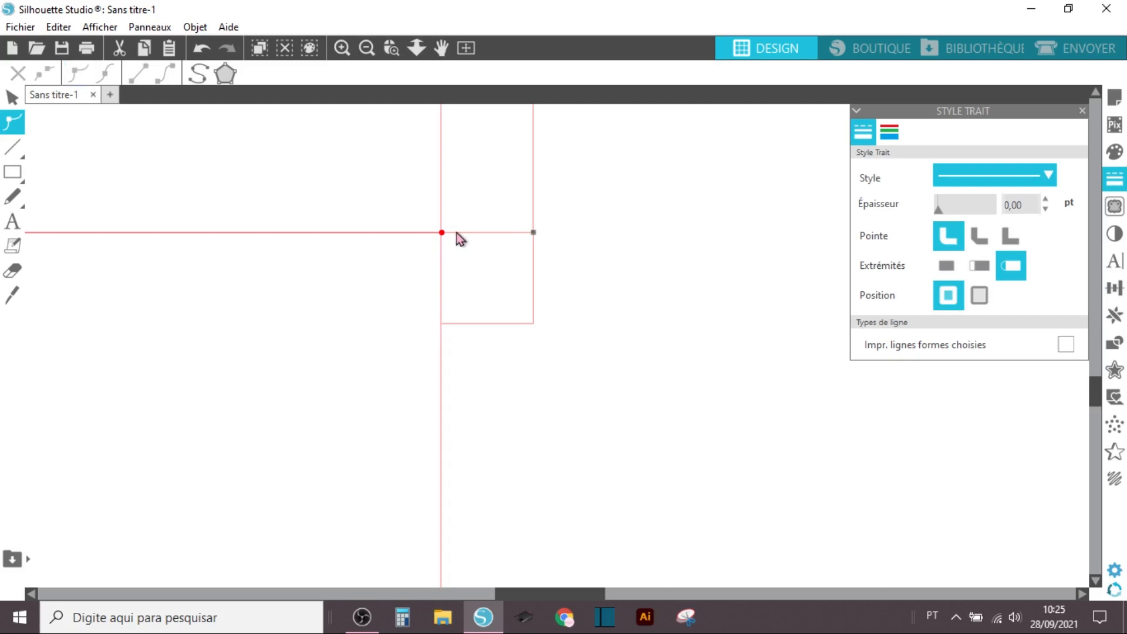
pyautogui.rightClick(443, 234)
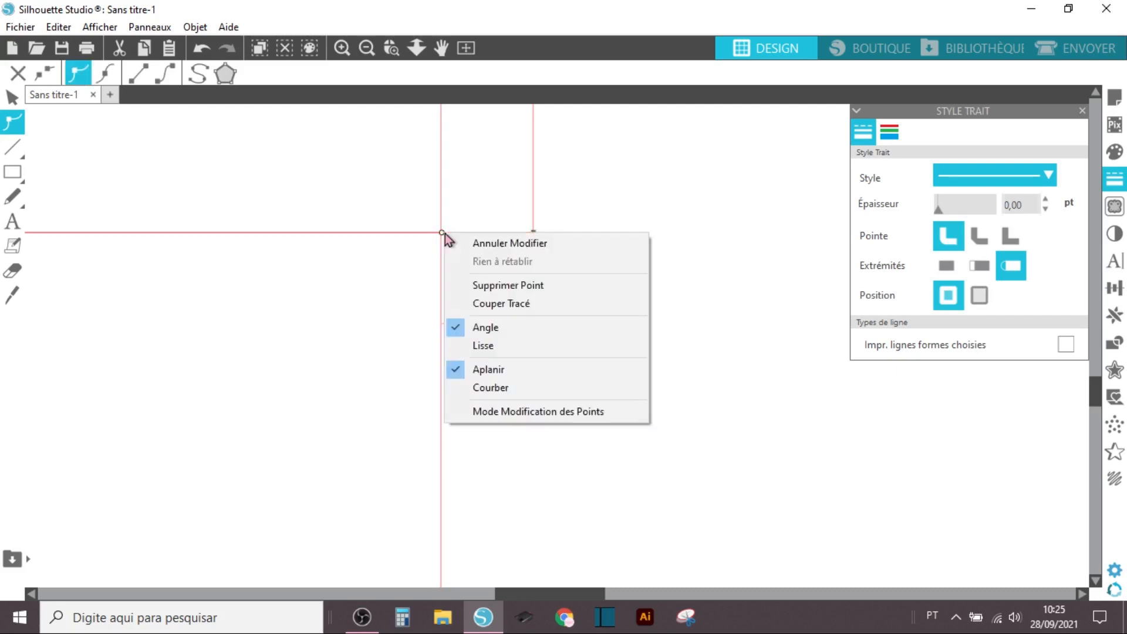
pyautogui.click(474, 284)
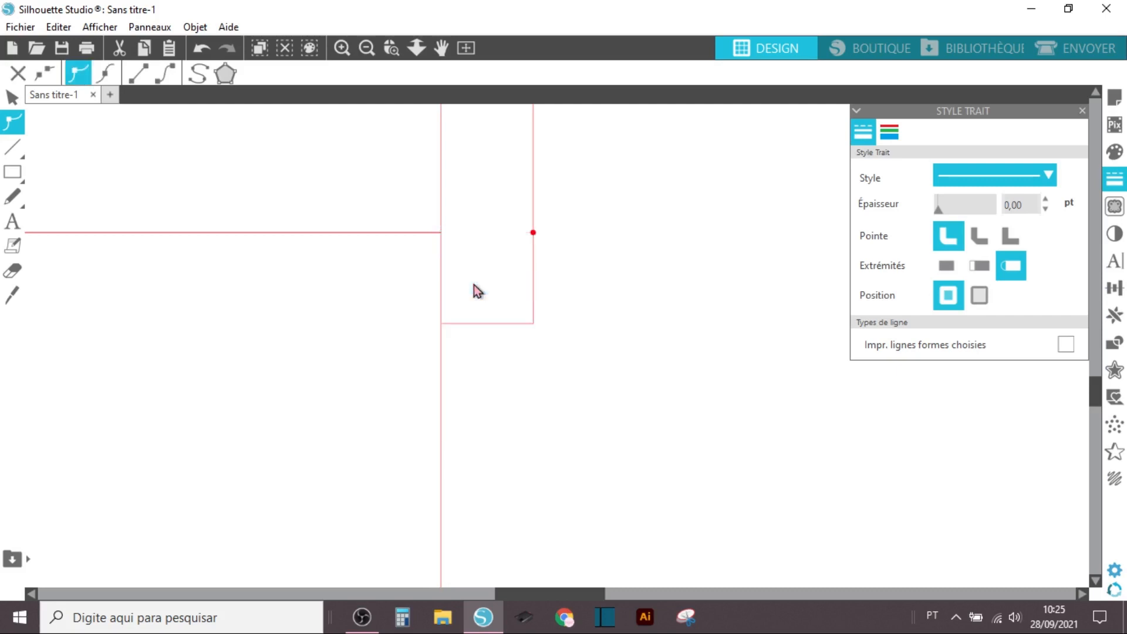
pyautogui.hotkey('ctrl', 'z')
# - Cut the strip's path at its lower-right corner and pull the bottom edge's free end inwards, shortening it to about 0.69 cm
pyautogui.click(533, 232)
pyautogui.rightClick(533, 231)
pyautogui.click(572, 304)
pyautogui.moveTo(533, 232); pyautogui.dragTo(505, 232)
# - Split the strip's compound path so that its shortened bottom edge becomes a separate line
pyautogui.click(616, 308)
pyautogui.click(522, 324)
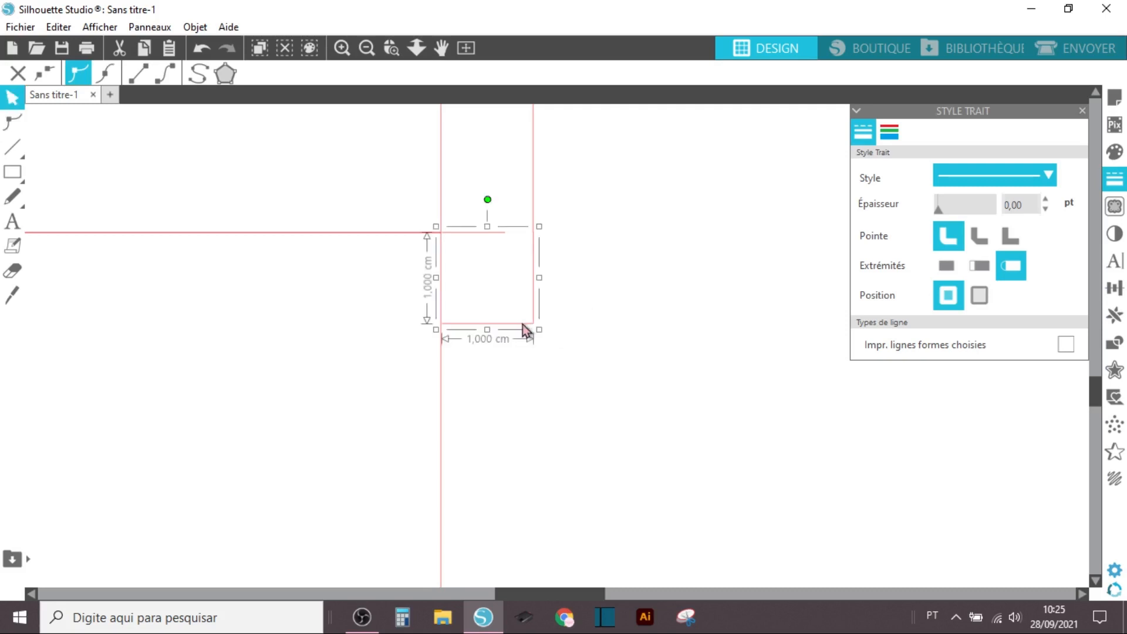
pyautogui.rightClick(523, 324)
pyautogui.click(463, 404)
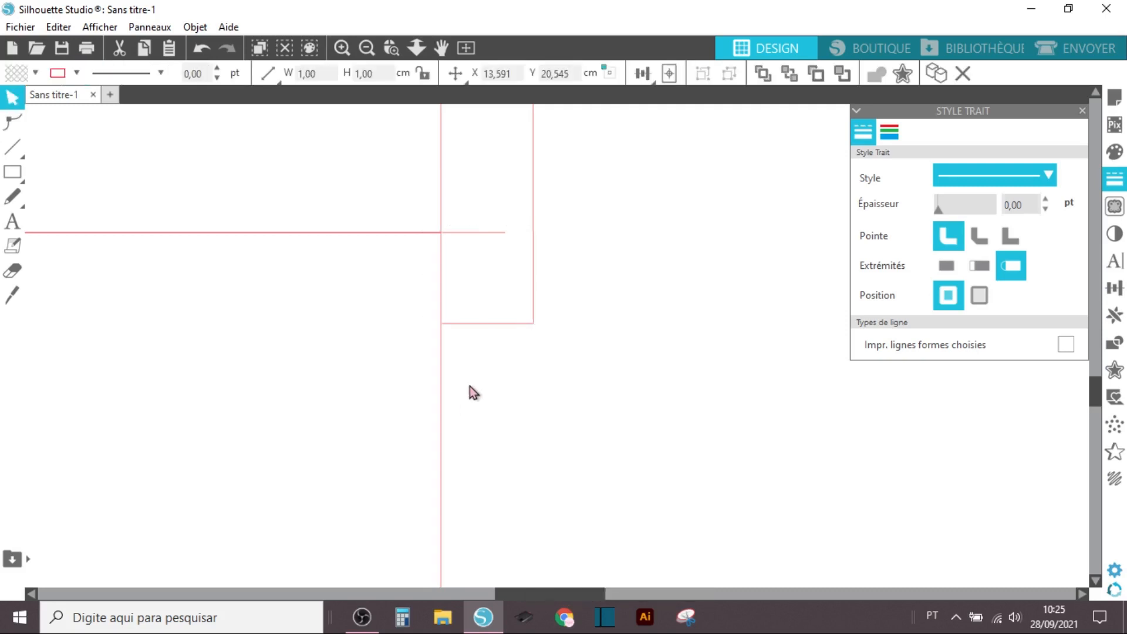
pyautogui.click(490, 235)
pyautogui.rightClick(490, 234)
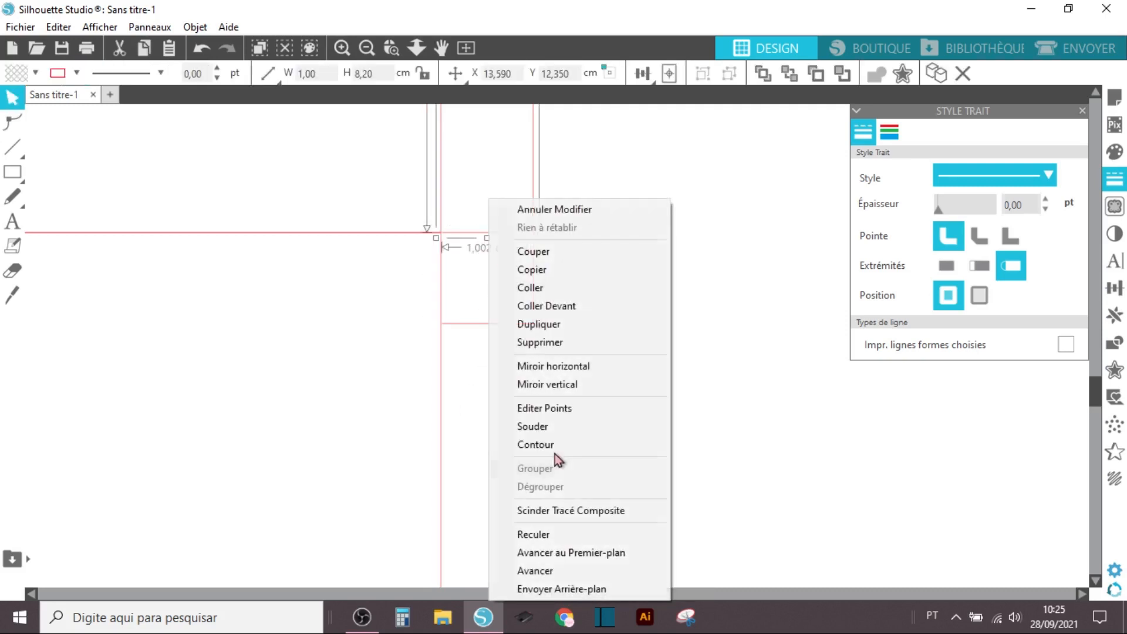
pyautogui.click(572, 510)
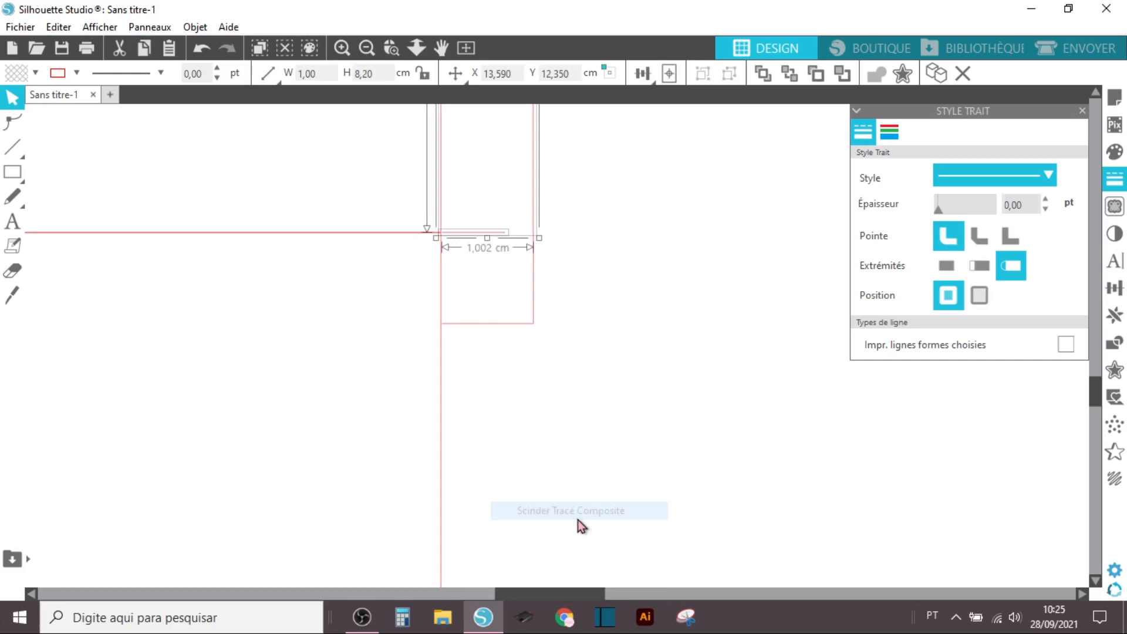
# - Stretch the separated bottom line back to the strip's outer edge, making it about 1.02 cm long
pyautogui.click(486, 235)
pyautogui.click(12, 121)
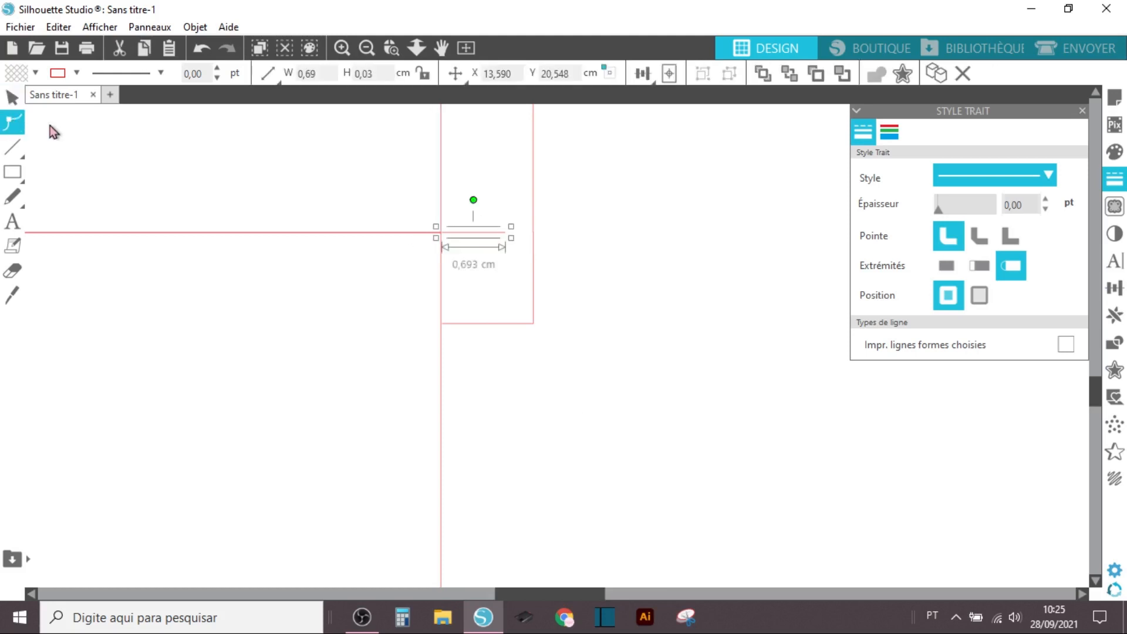
pyautogui.click(506, 234)
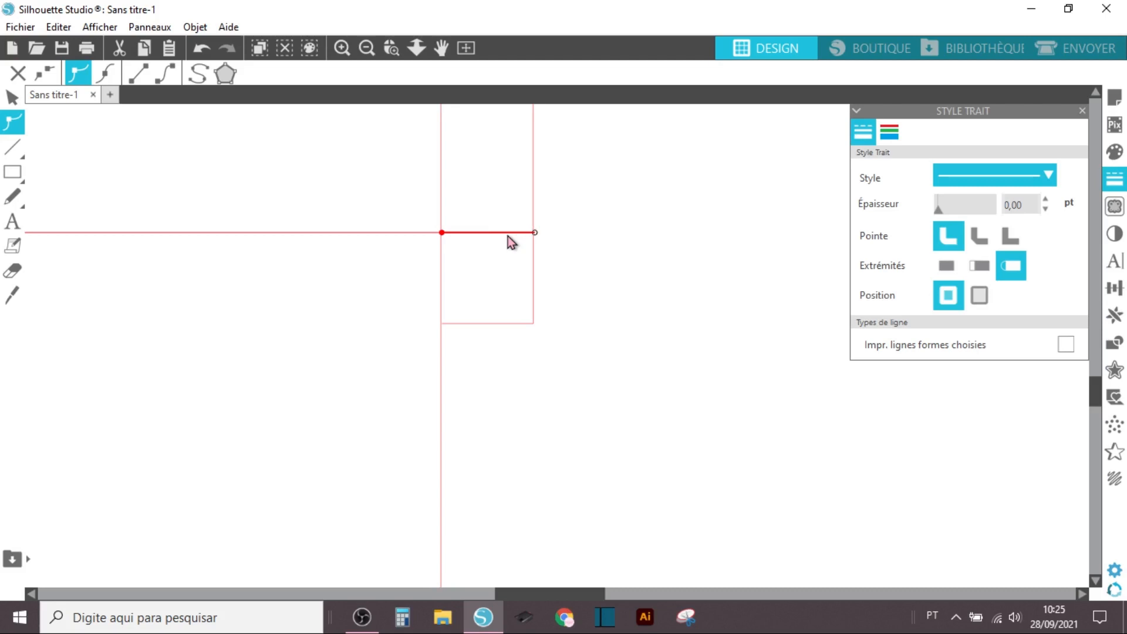
pyautogui.click(727, 320)
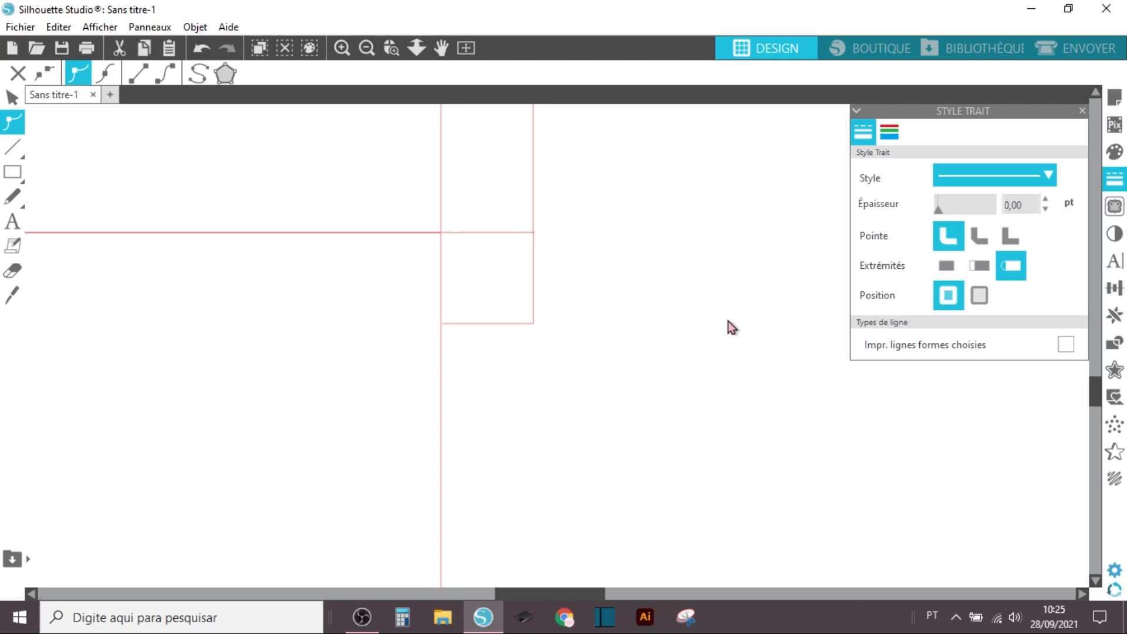
# - Give the separated line between the strip and the lower square the short-dashed line style
pyautogui.click(480, 233)
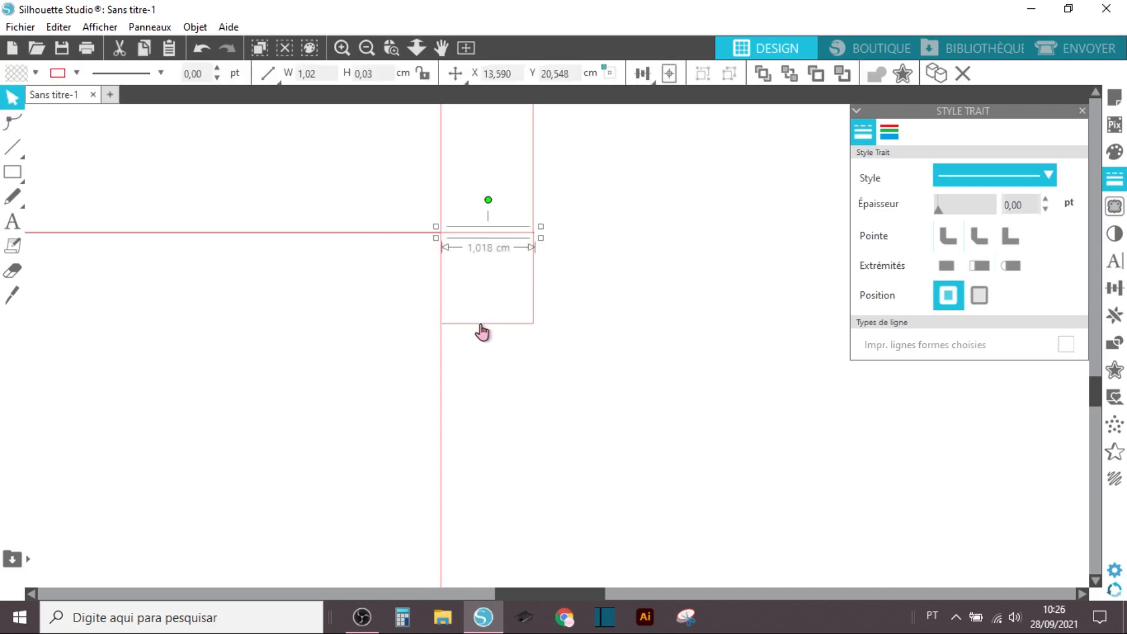
pyautogui.click(974, 178)
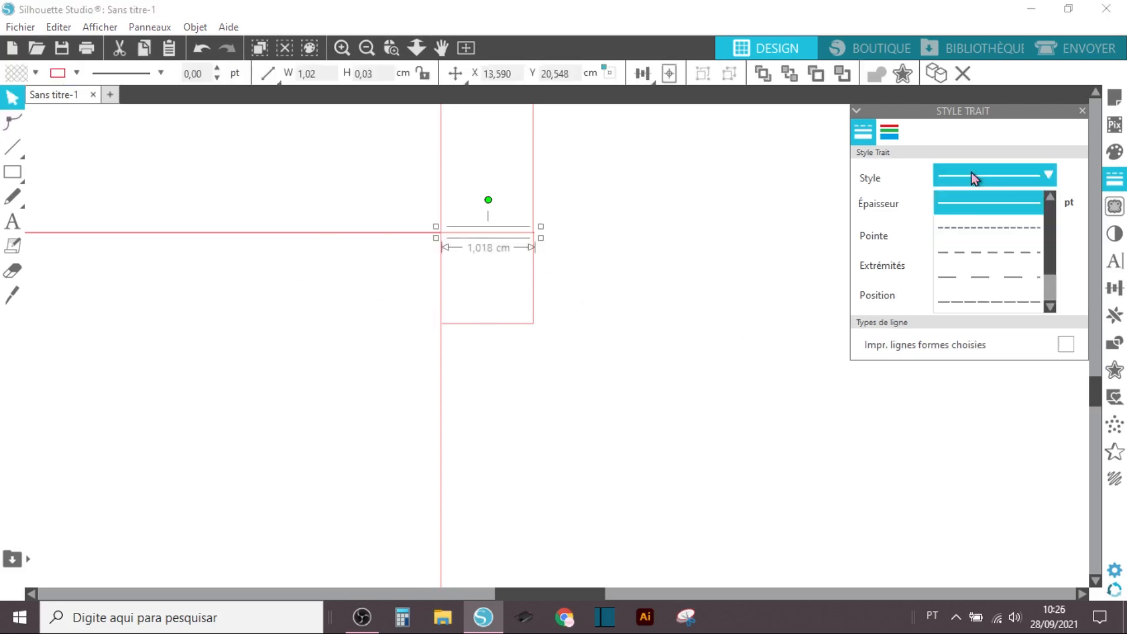
pyautogui.click(960, 227)
pyautogui.click(665, 358)
pyautogui.click(461, 323)
pyautogui.click(551, 396)
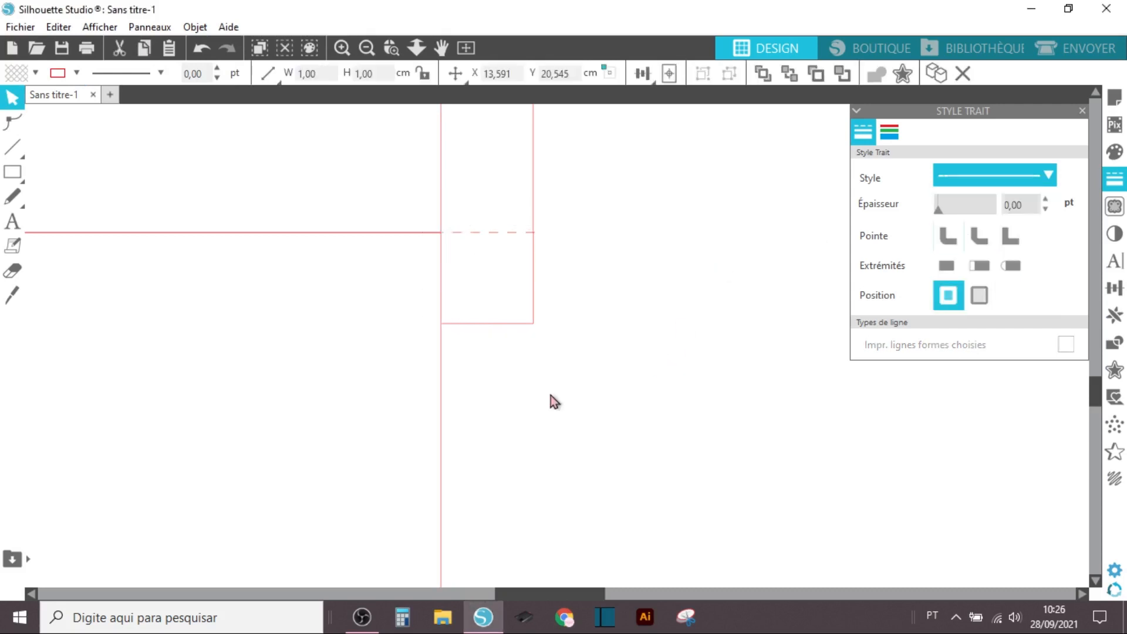
# - Select the whole side tab with both dashed fold lines and group it
pyautogui.scroll(-2, 551, 395)
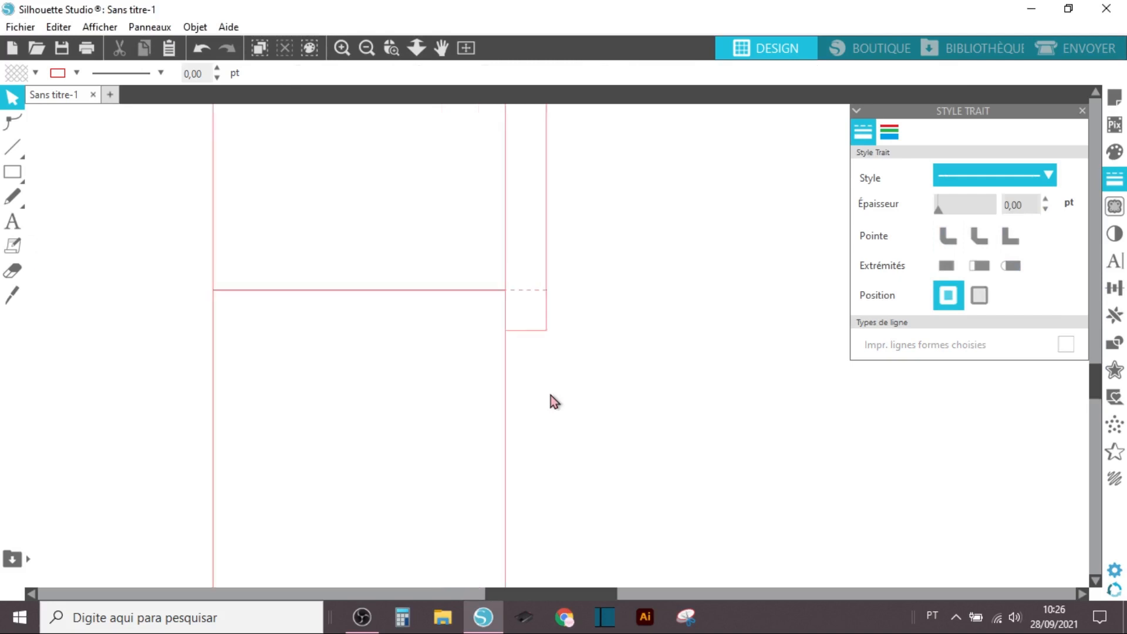
pyautogui.scroll(-2, 550, 396)
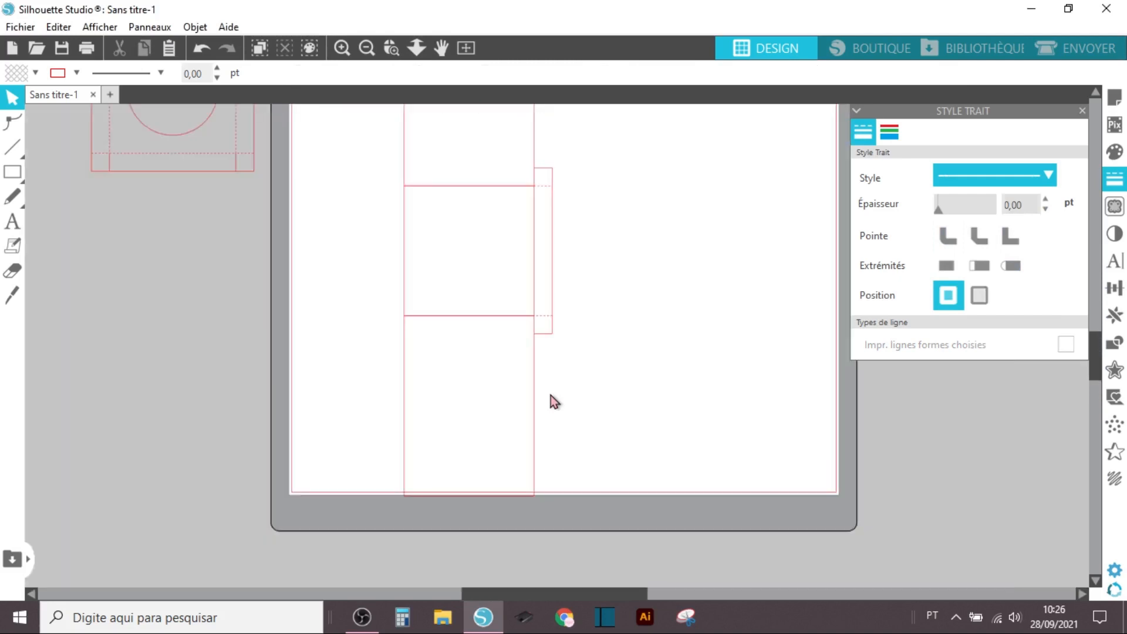
pyautogui.moveTo(605, 152); pyautogui.dragTo(545, 364)
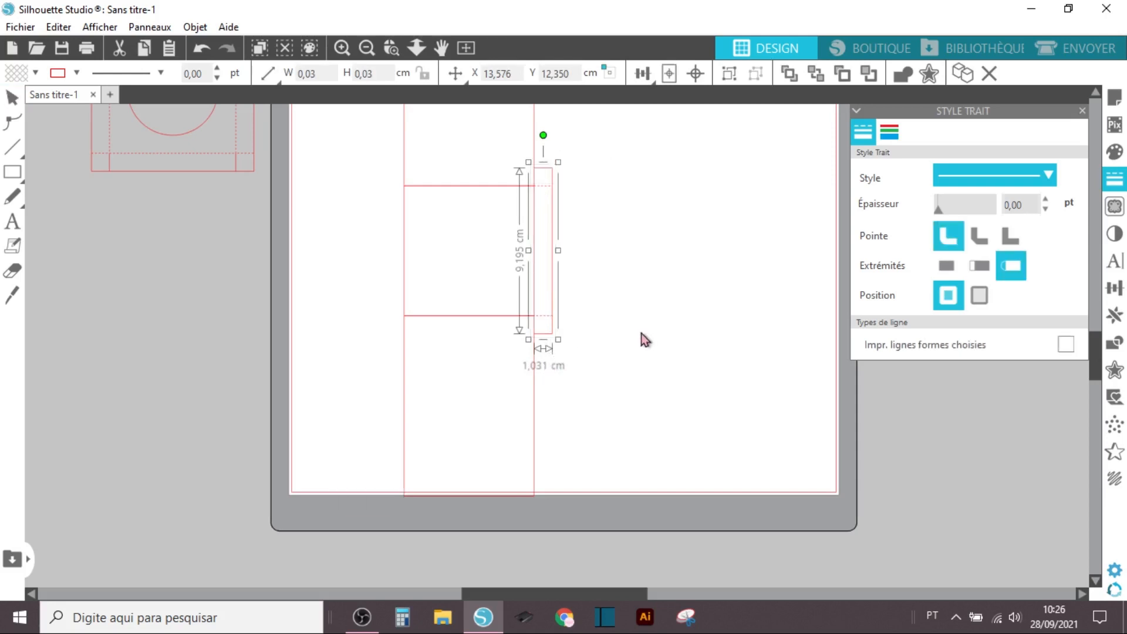
# - Create a horizontally mirrored copy of the side tab and place it against the square panel's opposite edge
pyautogui.click(1114, 315)
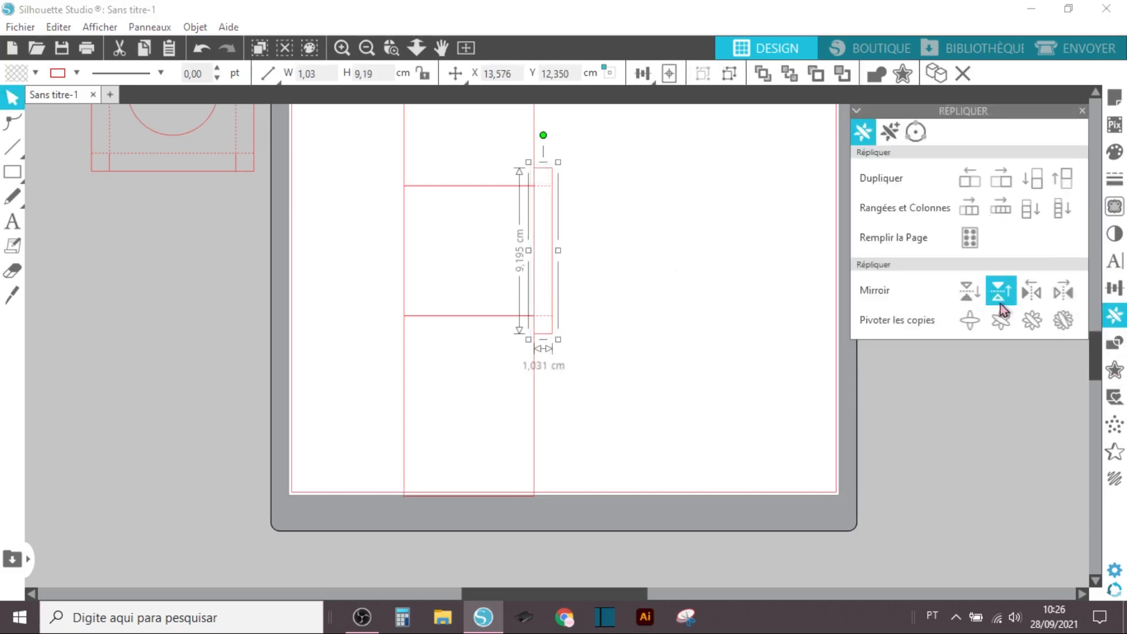
pyautogui.click(1027, 297)
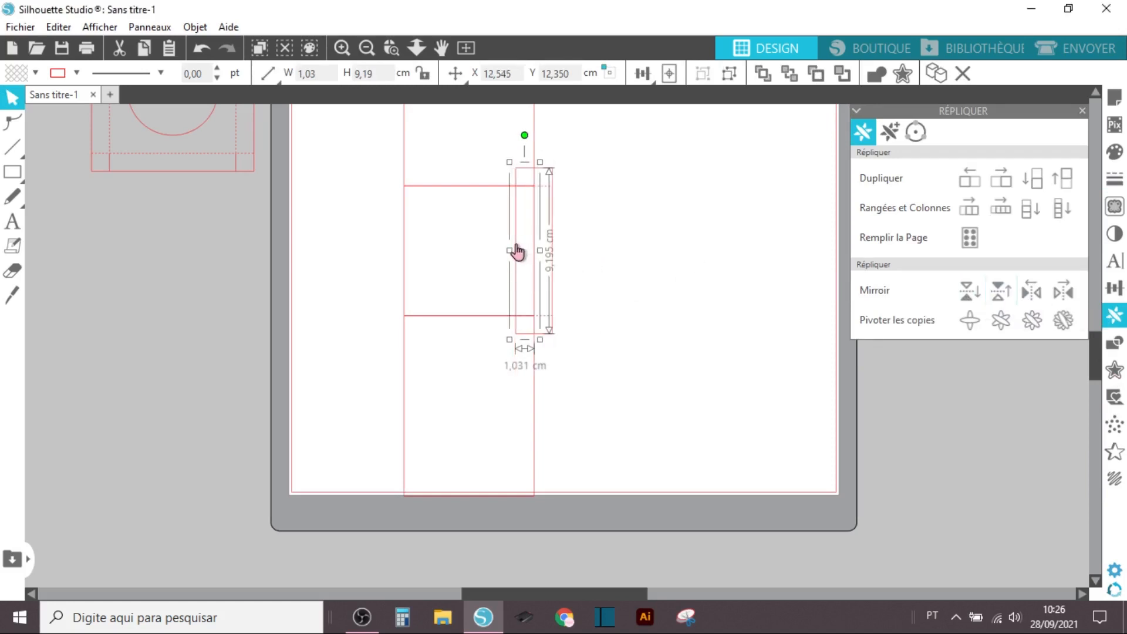
pyautogui.moveTo(505, 246); pyautogui.dragTo(386, 226)
pyautogui.click(660, 340)
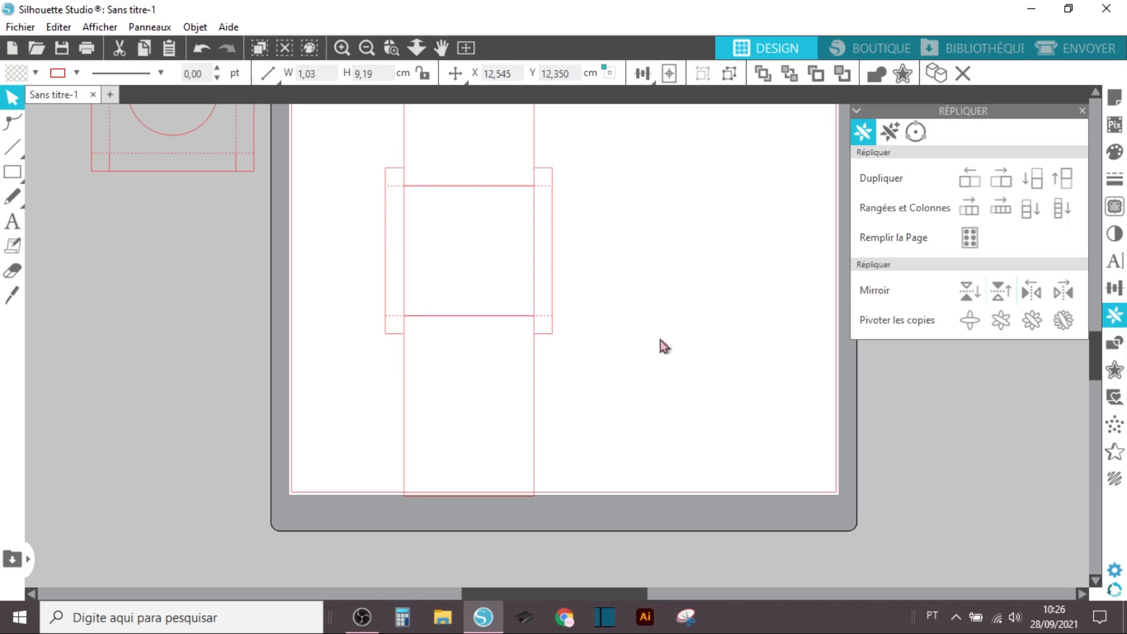
# - Inspect the assembled second box piece from end to end and check the size of its upper rectangle
pyautogui.scroll(2, 660, 340)
pyautogui.scroll(2, 660, 340)
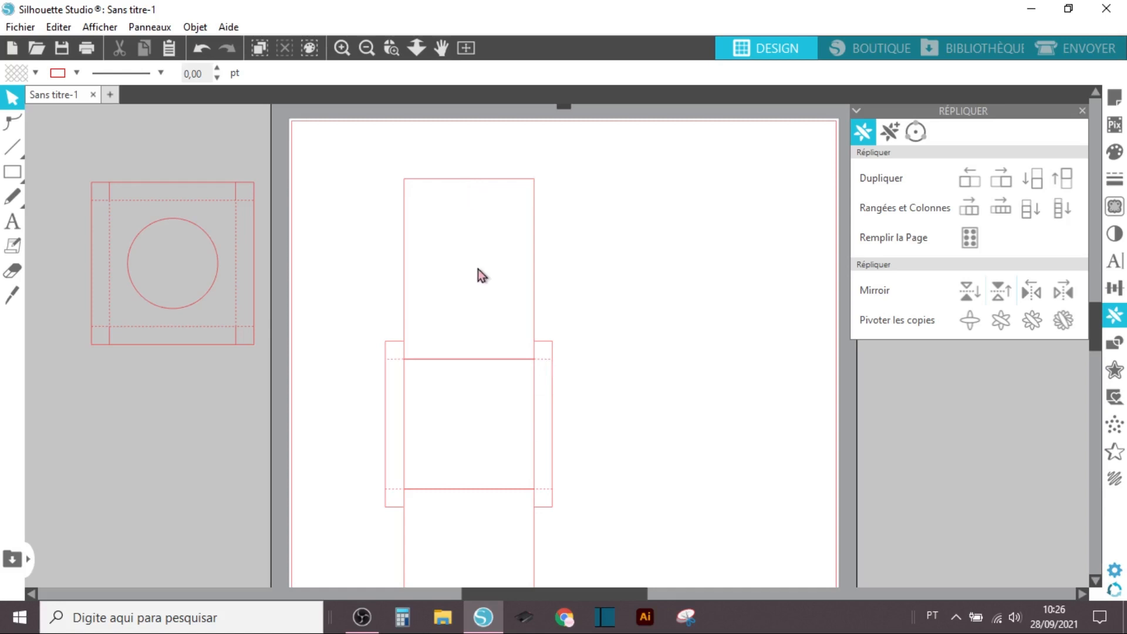
pyautogui.click(367, 50)
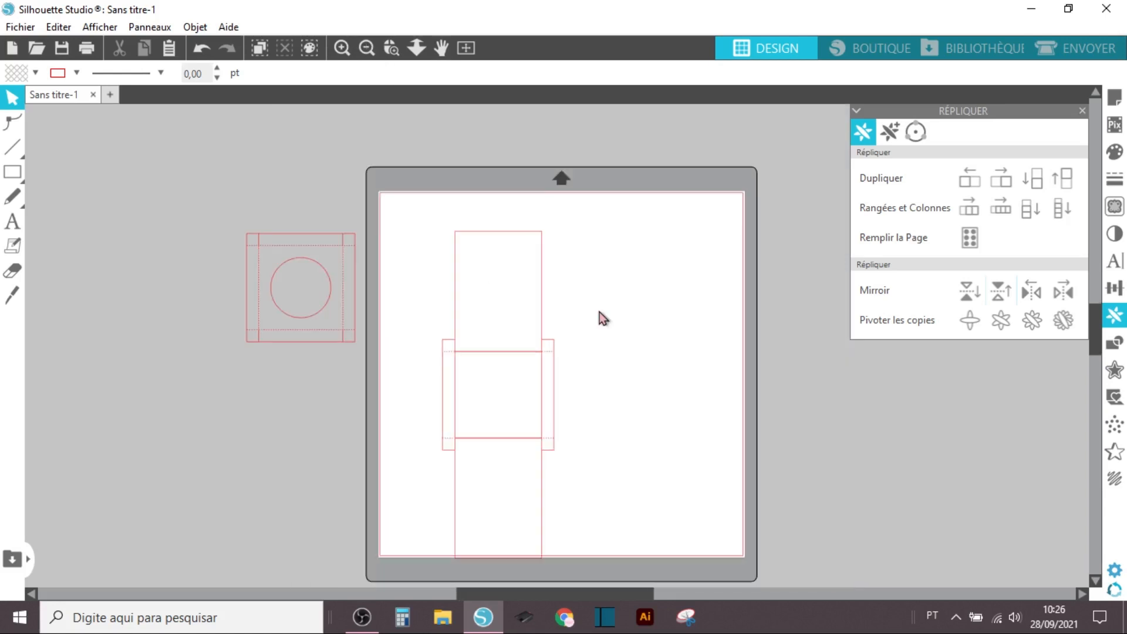
pyautogui.scroll(-1, 599, 312)
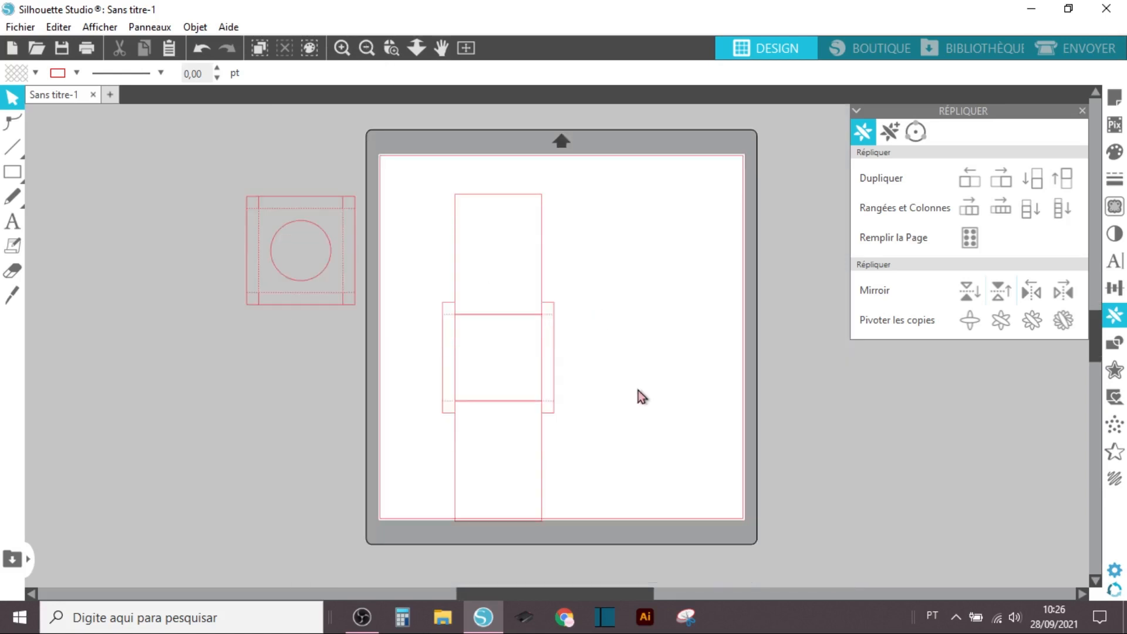
pyautogui.click(540, 216)
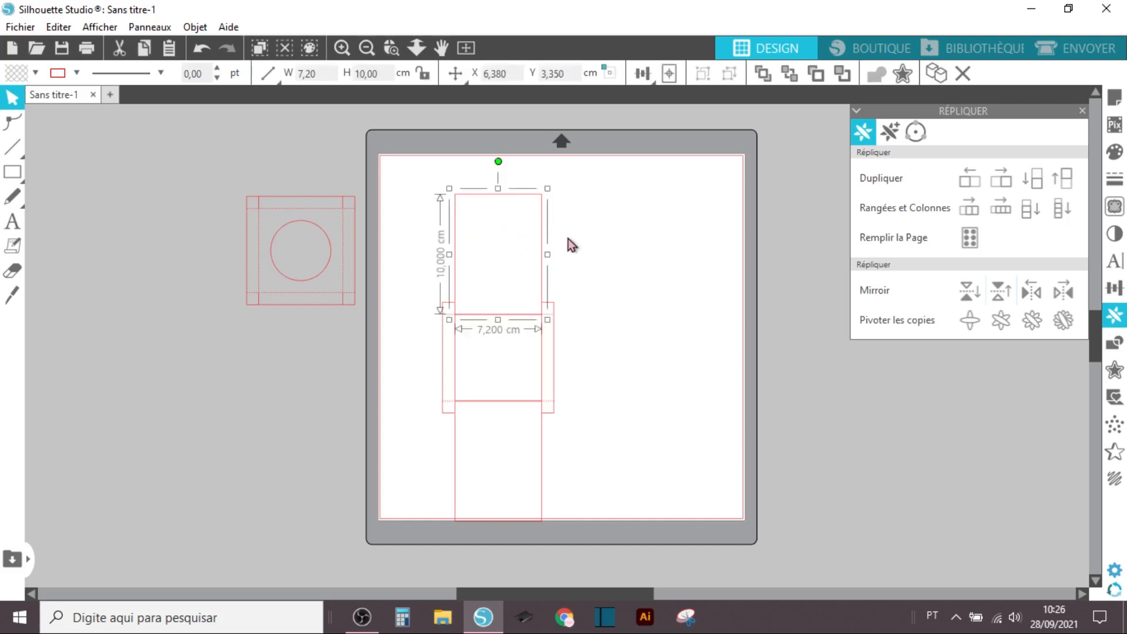
pyautogui.scroll(1, 569, 238)
pyautogui.scroll(1, 585, 223)
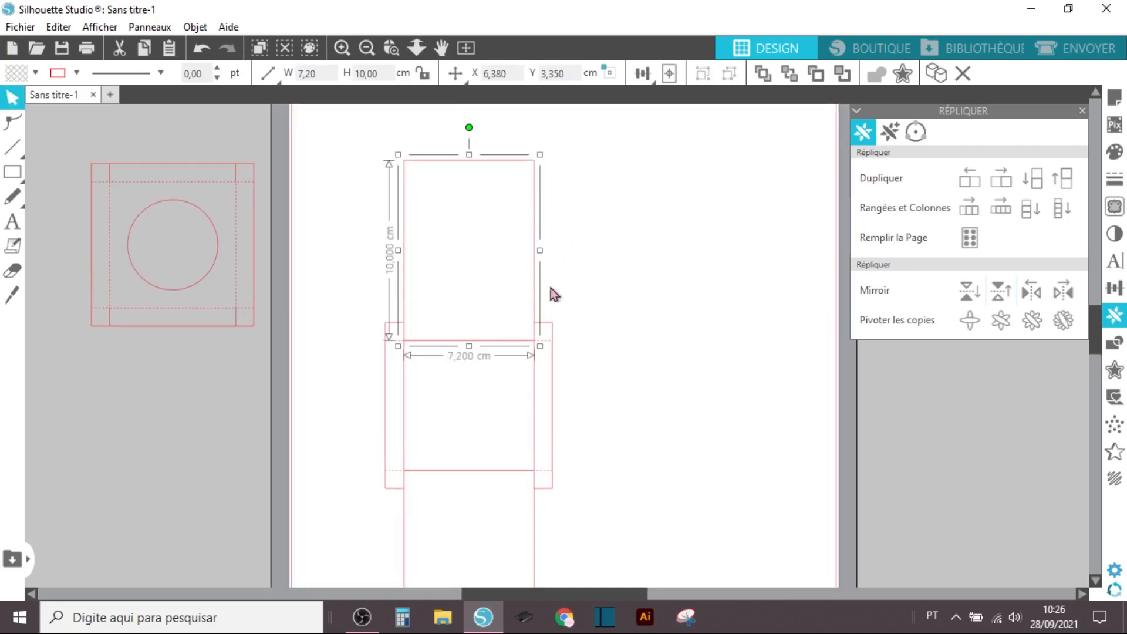
pyautogui.click(639, 231)
# - Switch to Chrome and search Google for "frame moldura"
pyautogui.click(564, 617)
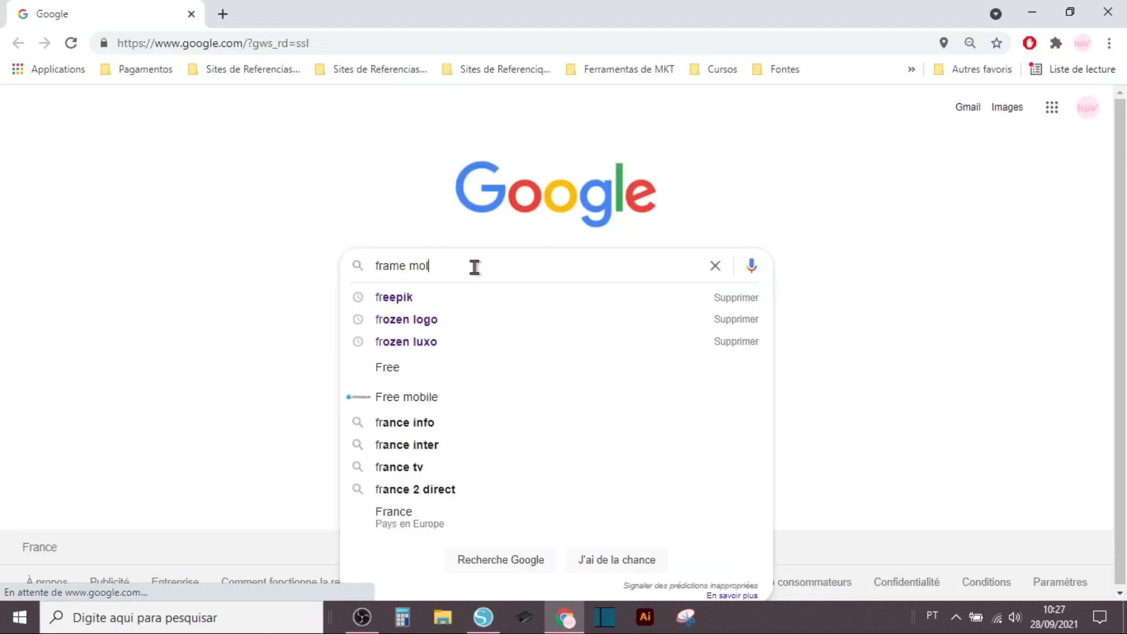
pyautogui.write('dura')
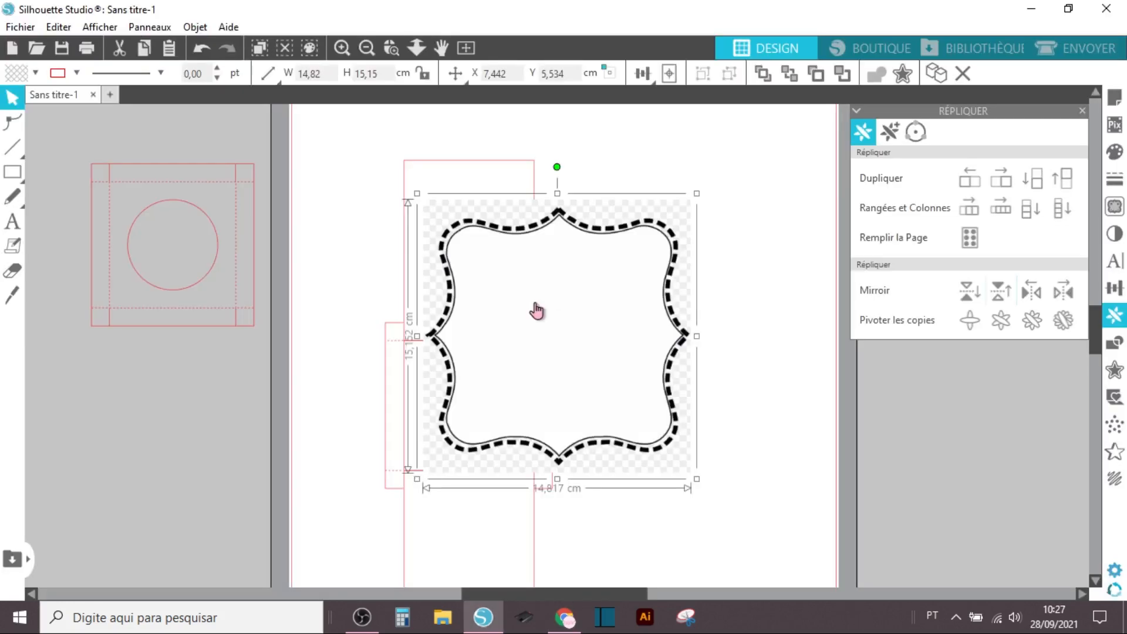
# - Move the pasted frame image clear of the box panels and select its traced outline
pyautogui.moveTo(536, 311); pyautogui.dragTo(641, 289)
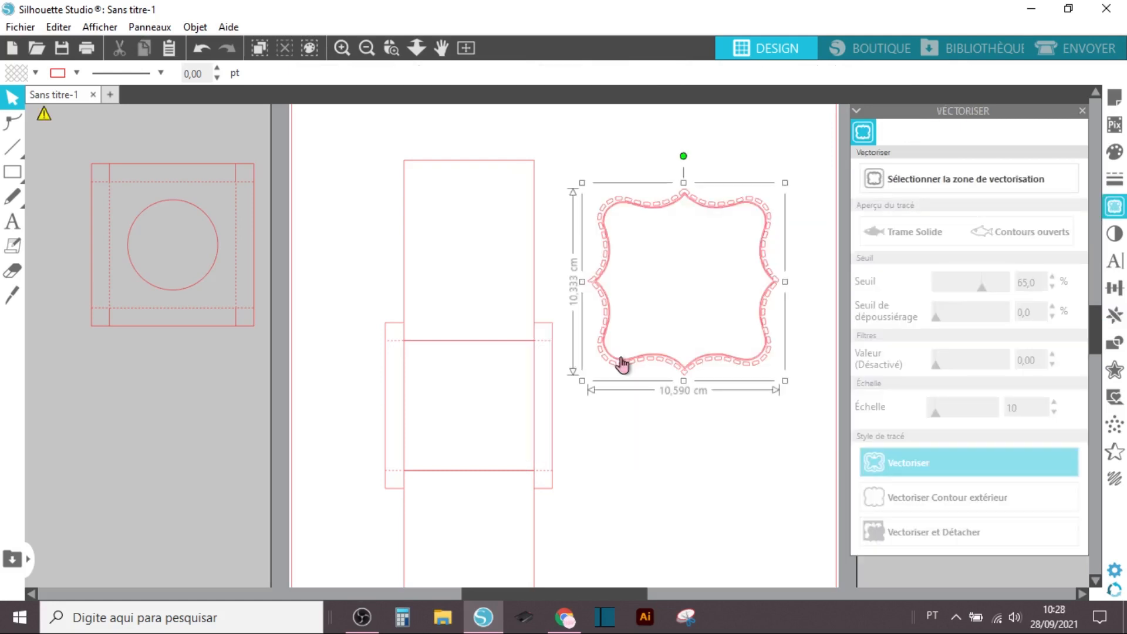
pyautogui.click(622, 366)
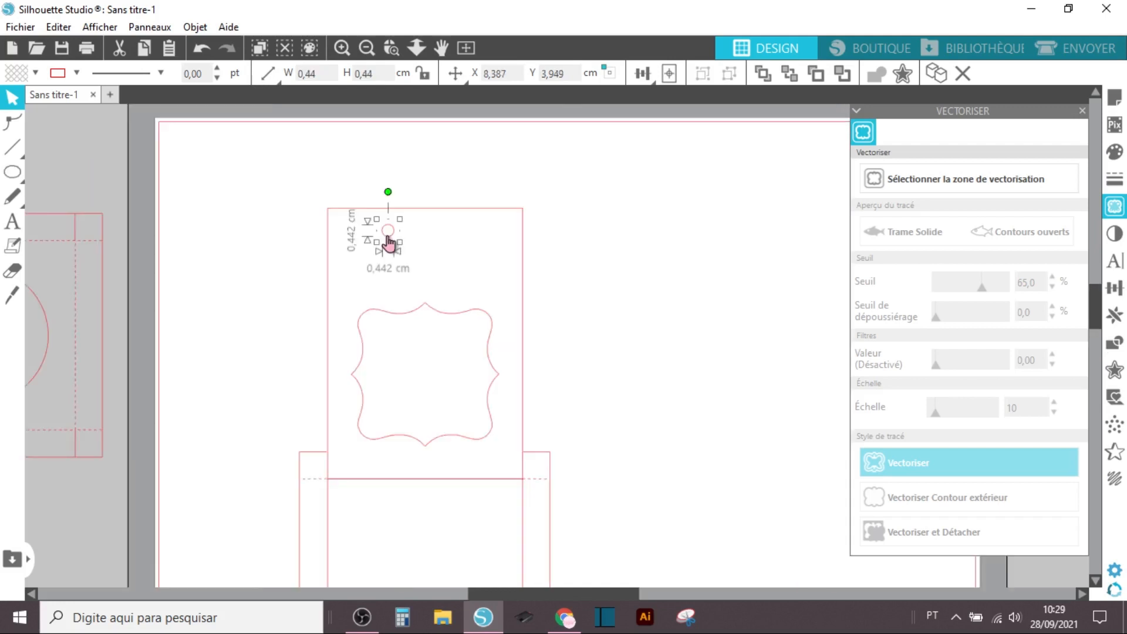
# - Move the small 0.44 cm circle to just above the upper panel's top edge
pyautogui.moveTo(388, 242); pyautogui.dragTo(396, 198)
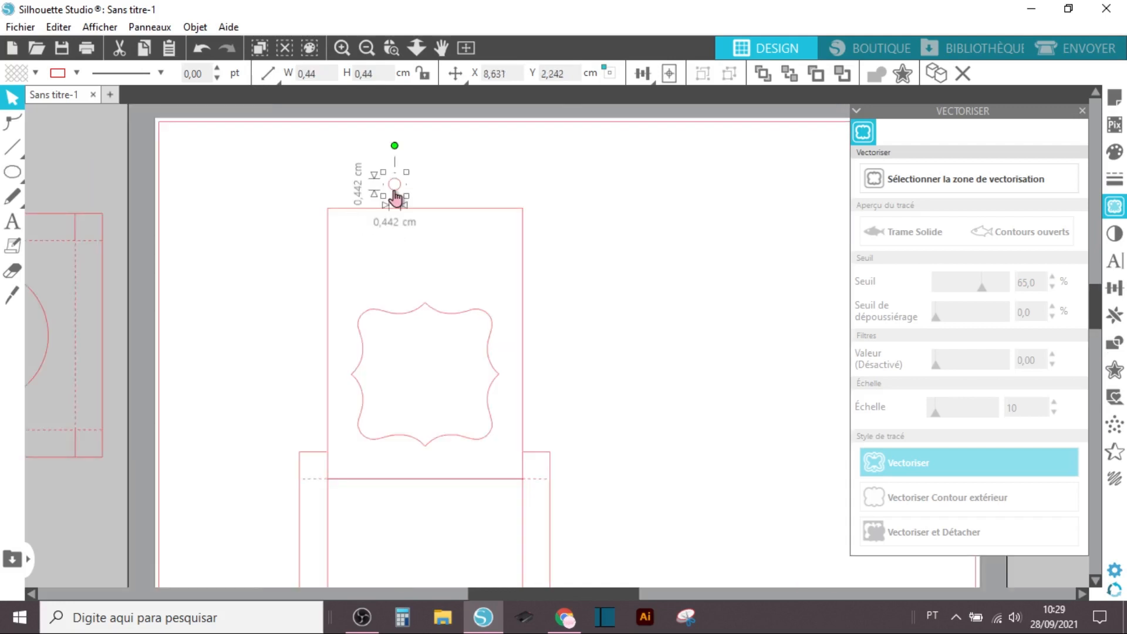
pyautogui.press('i')
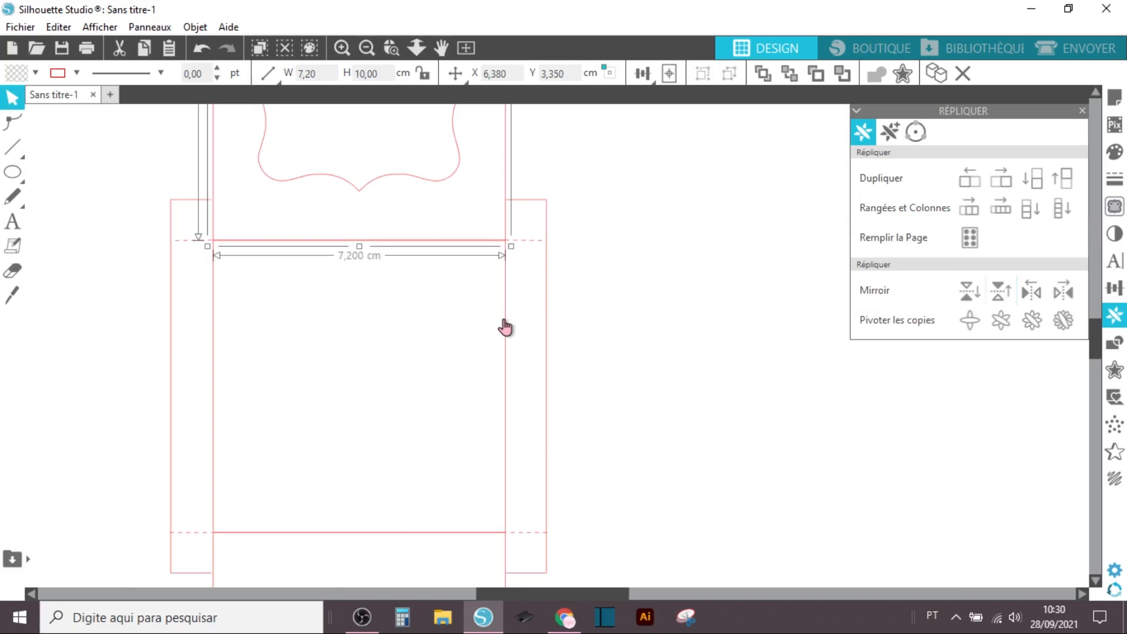
# - Select the central 7.2 cm square and open the line style settings for it
pyautogui.click(1000, 178)
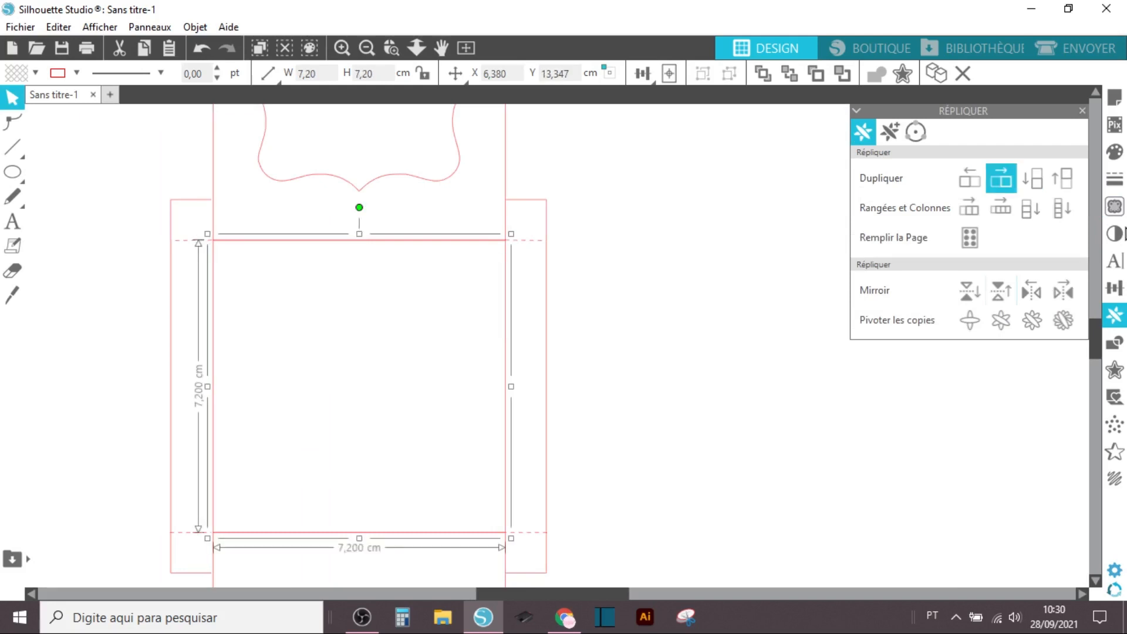
pyautogui.click(1115, 179)
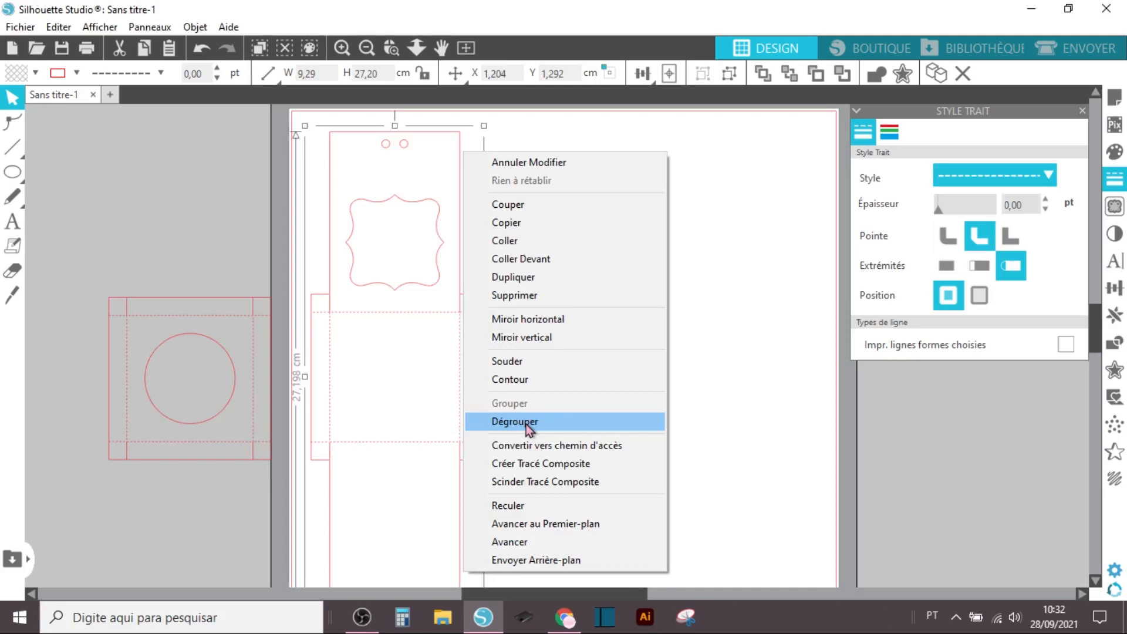
# - Ungroup the second box piece with its frame cutout and two small holes
pyautogui.click(526, 423)
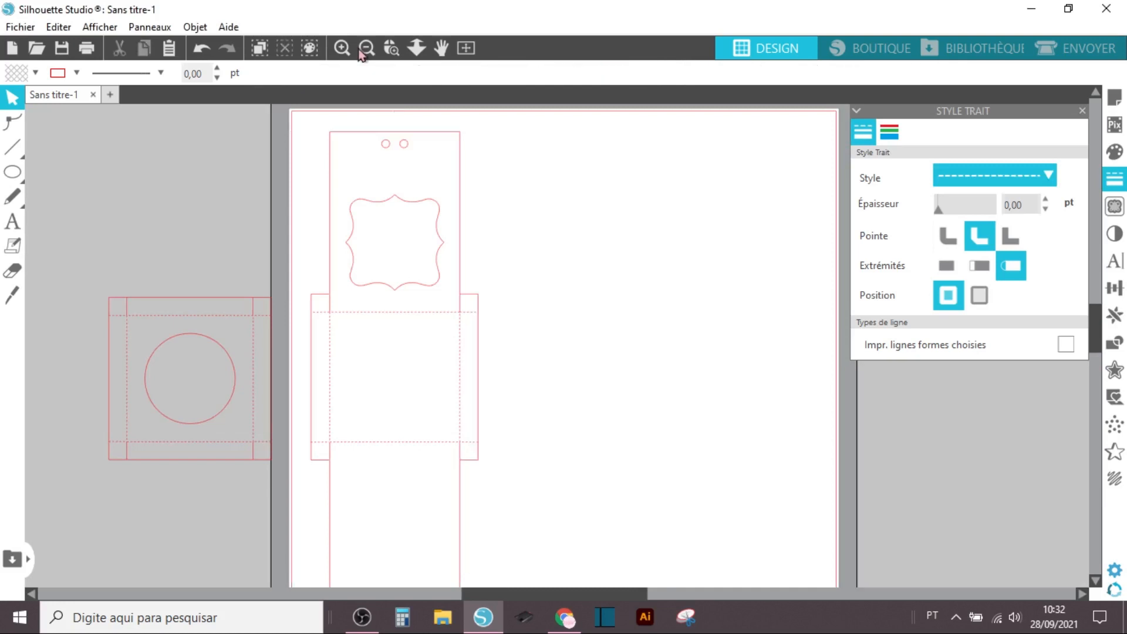
pyautogui.click(366, 47)
pyautogui.click(383, 538)
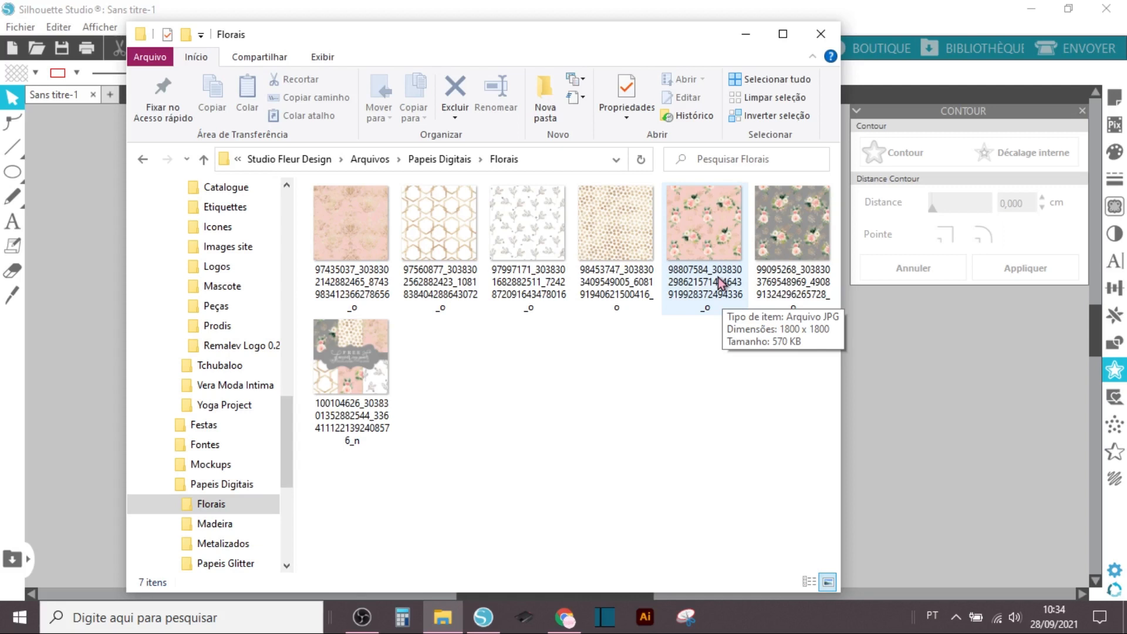
# - Bring the pink floral paper image from the Florais folder into the Silhouette Studio document
pyautogui.moveTo(718, 277); pyautogui.dragTo(520, 499)
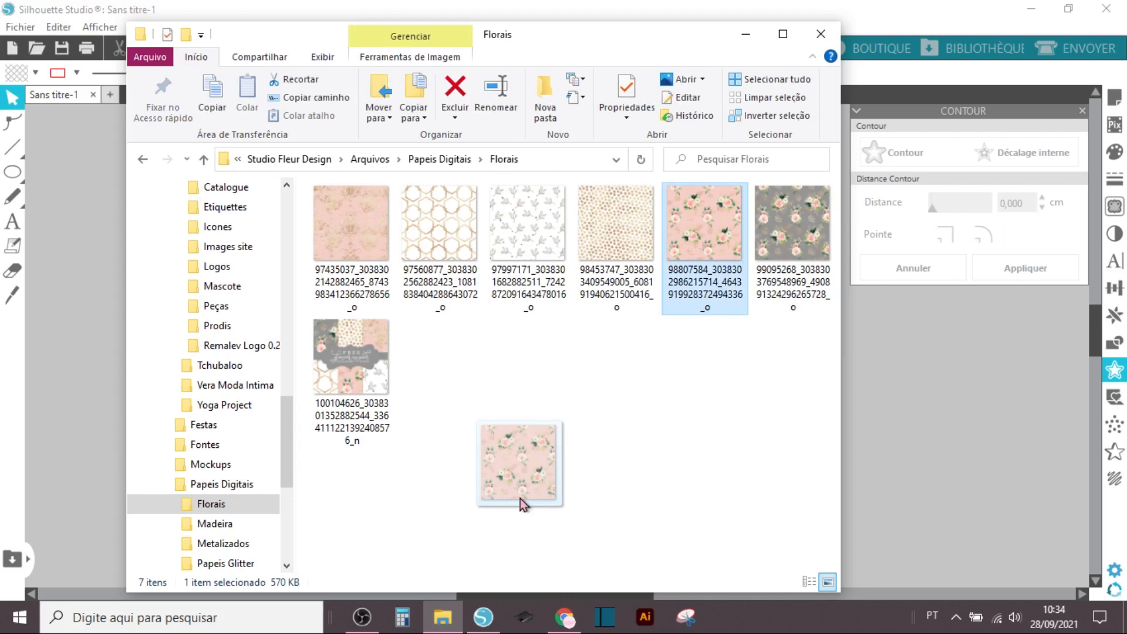
pyautogui.moveTo(520, 499); pyautogui.dragTo(480, 567)
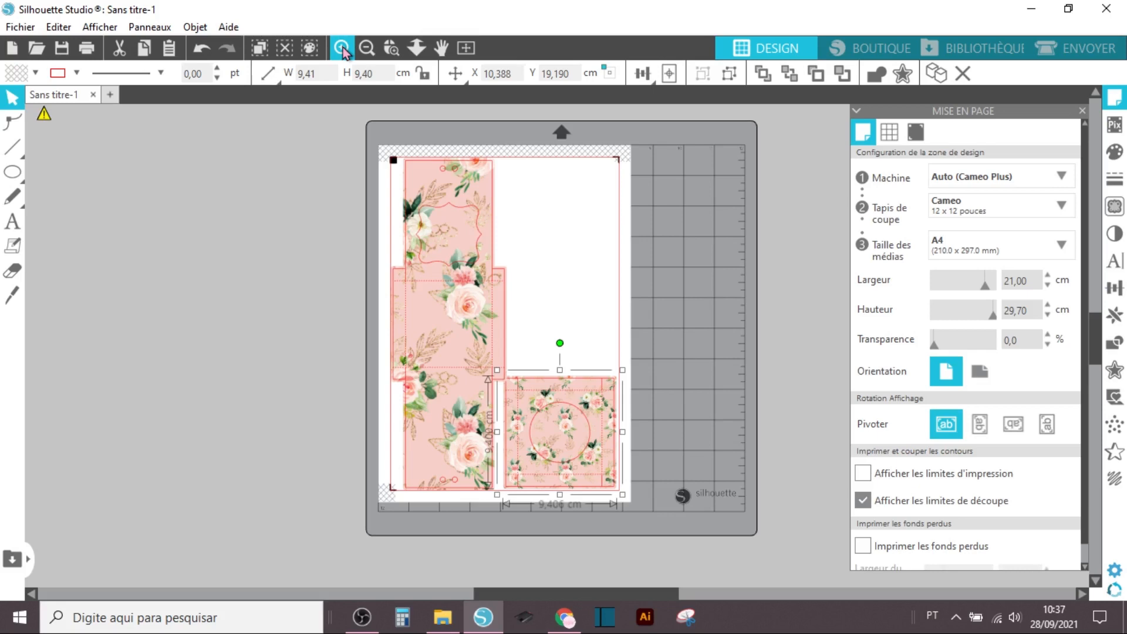
# - Nudge the floral square piece with the circle cutout slightly downward, three increments
pyautogui.click(342, 50)
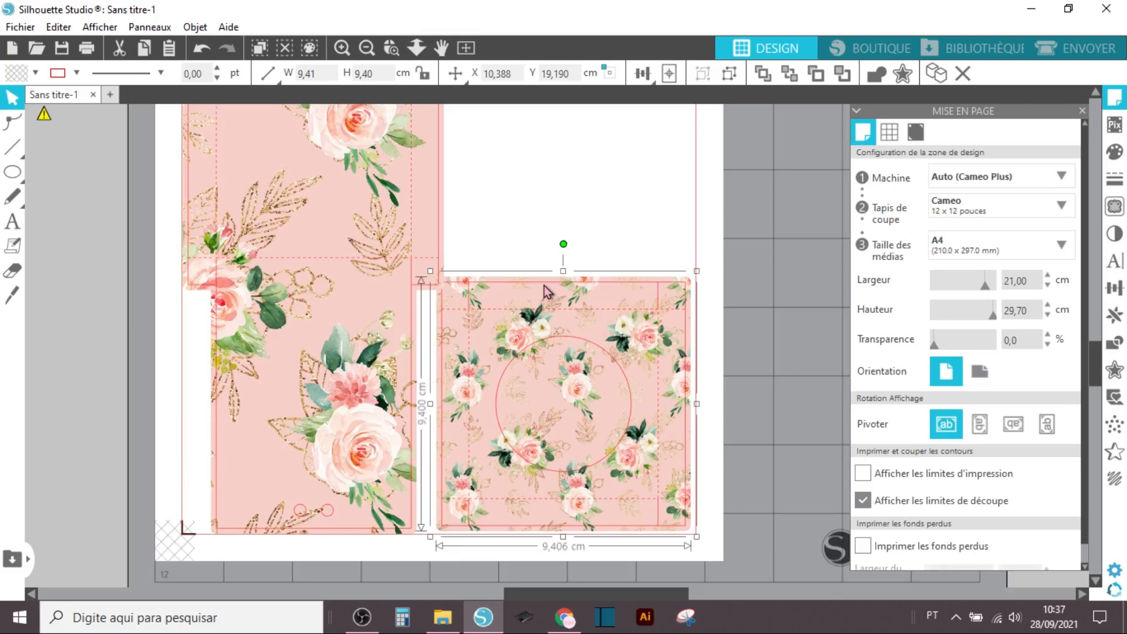
pyautogui.press('Down')
pyautogui.press('Down')
pyautogui.press('Down')
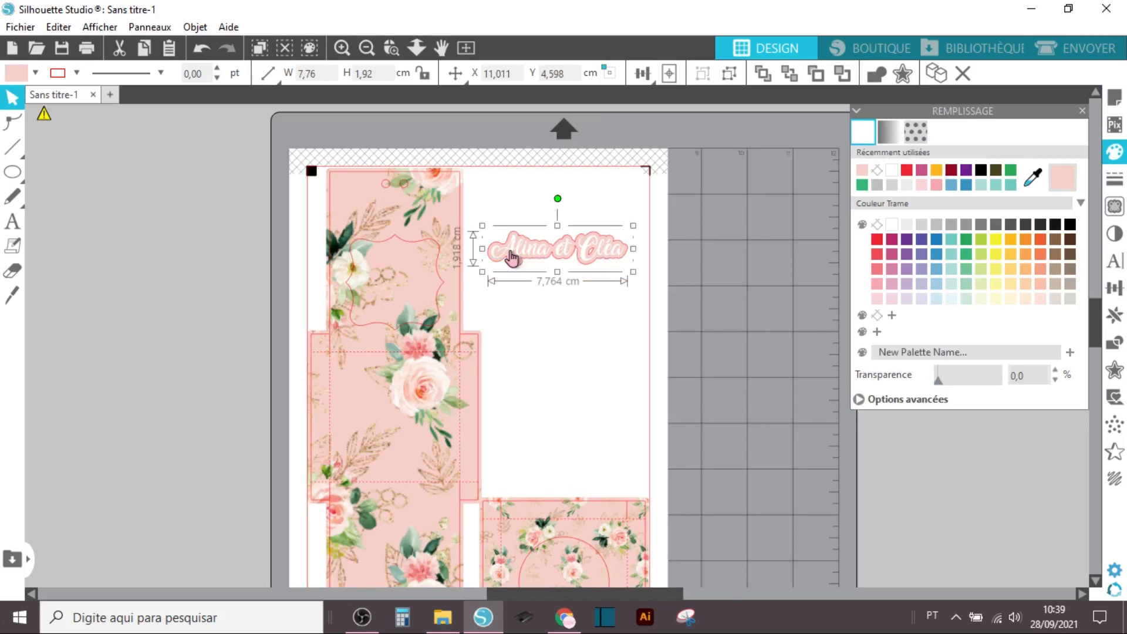
# - Reposition the outlined name lettering slightly within the blank area beside the upper floral panel
pyautogui.moveTo(512, 258); pyautogui.dragTo(516, 252)
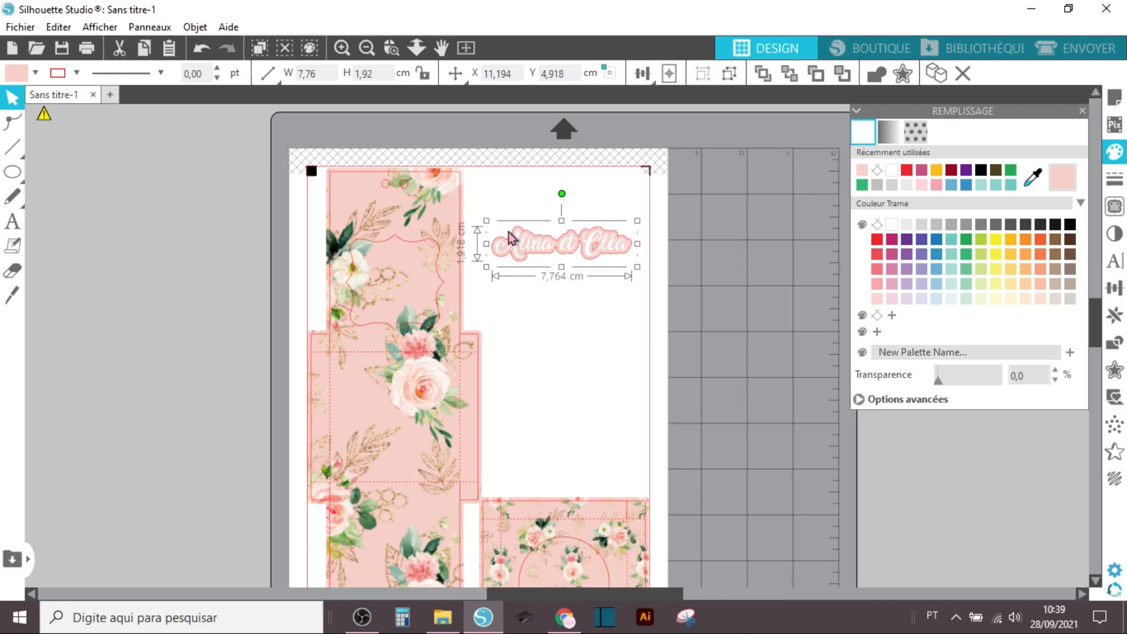